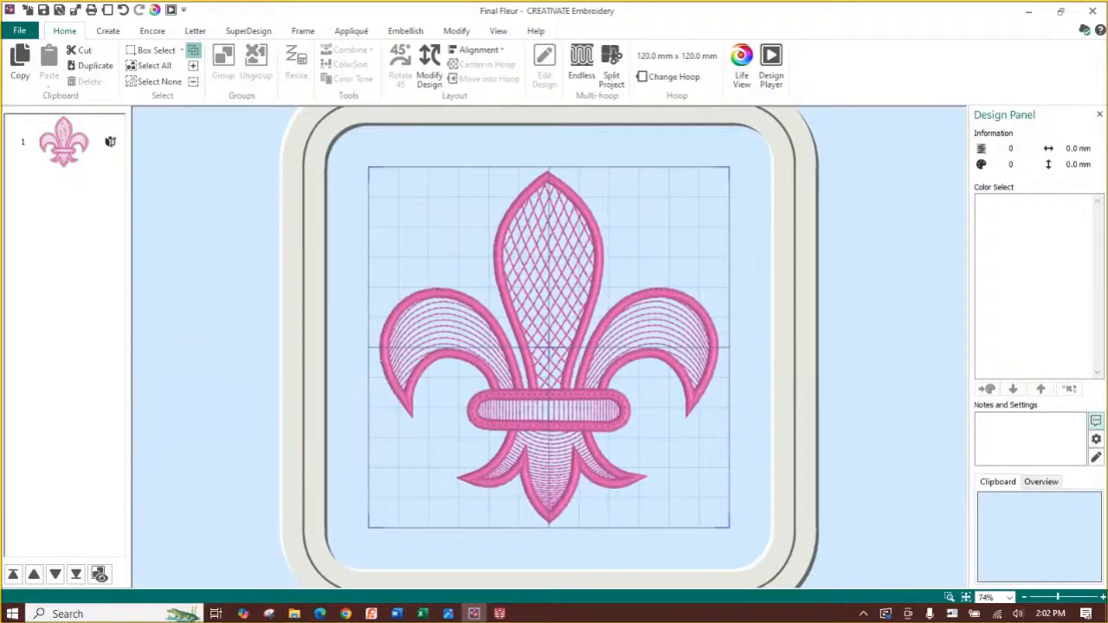
Open the fleur-de-lis design in Design Player and rewind the stitch-out to its beginning.
click(523, 257)
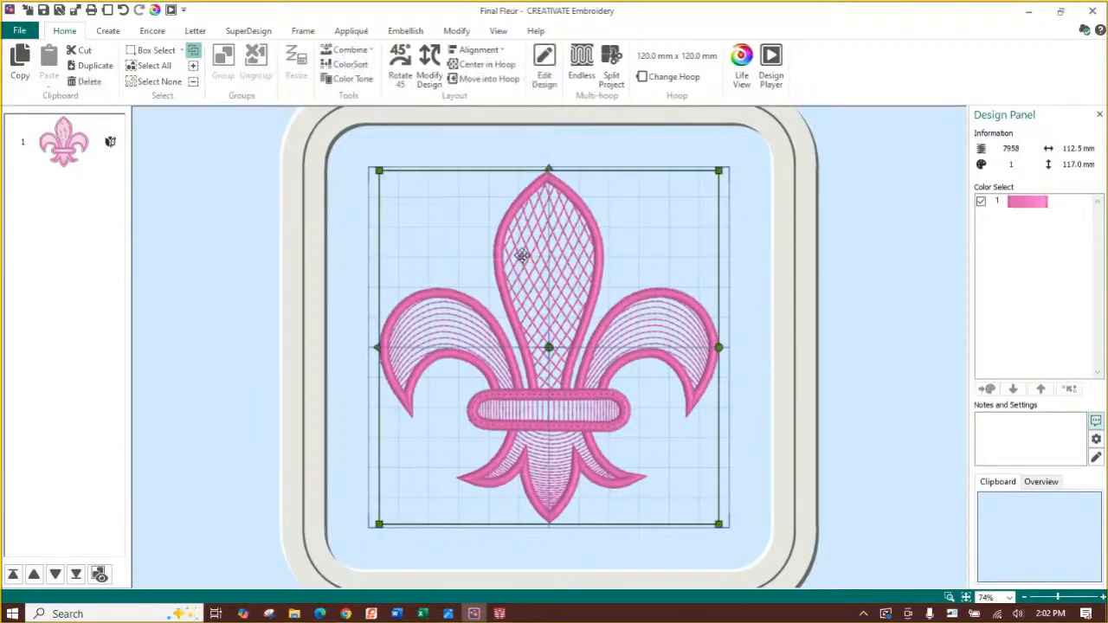
click(767, 68)
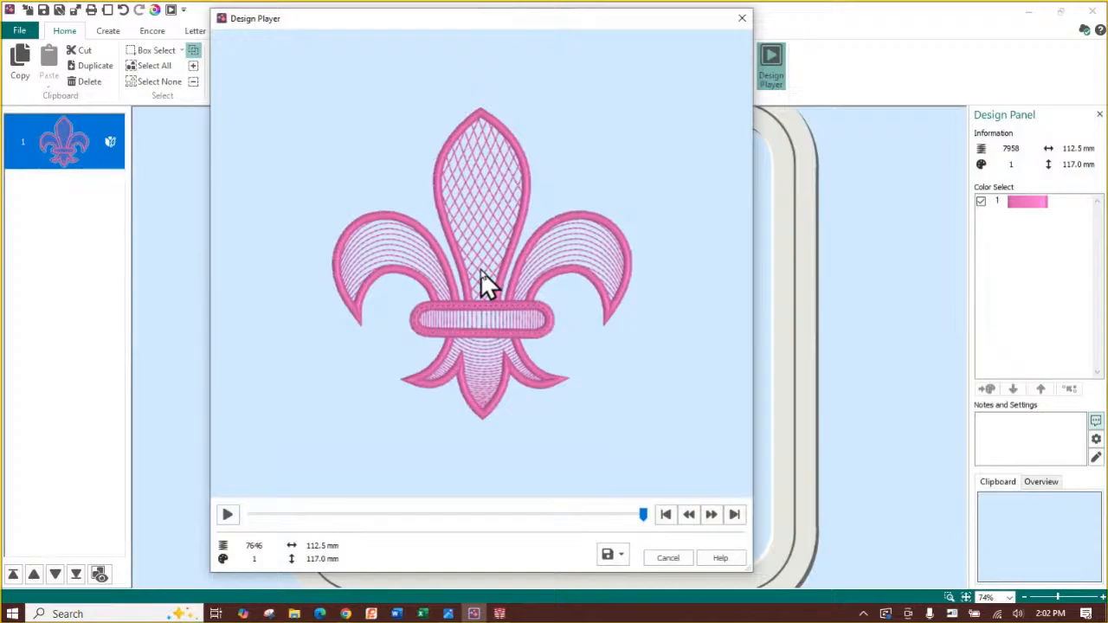
scroll(481, 271, up, 3)
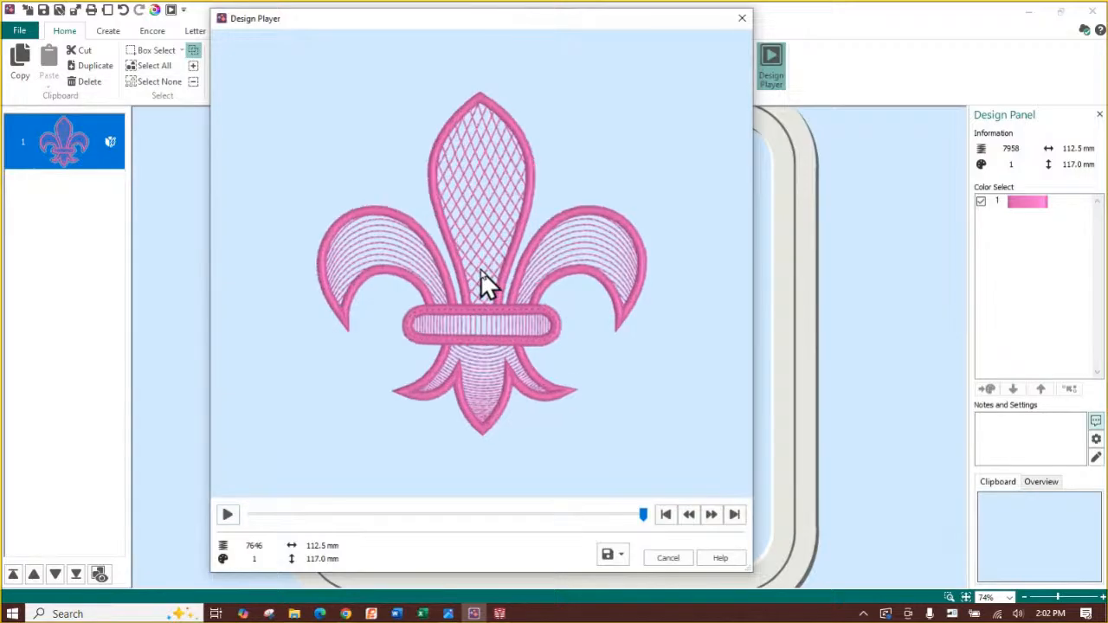
scroll(480, 269, up, 1)
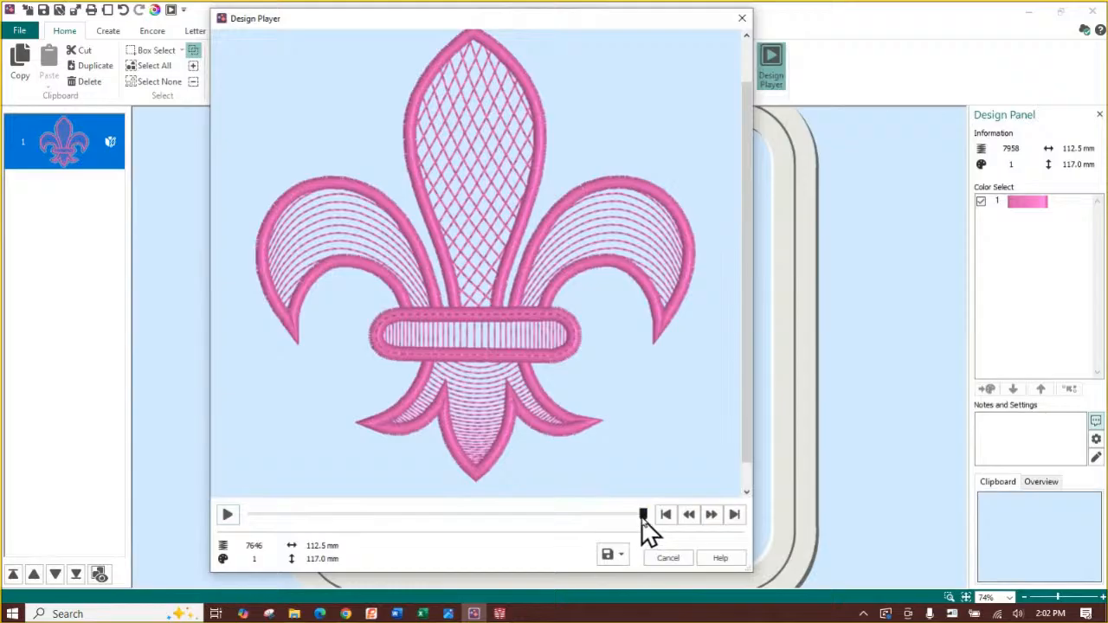
drag(637, 517, 230, 490)
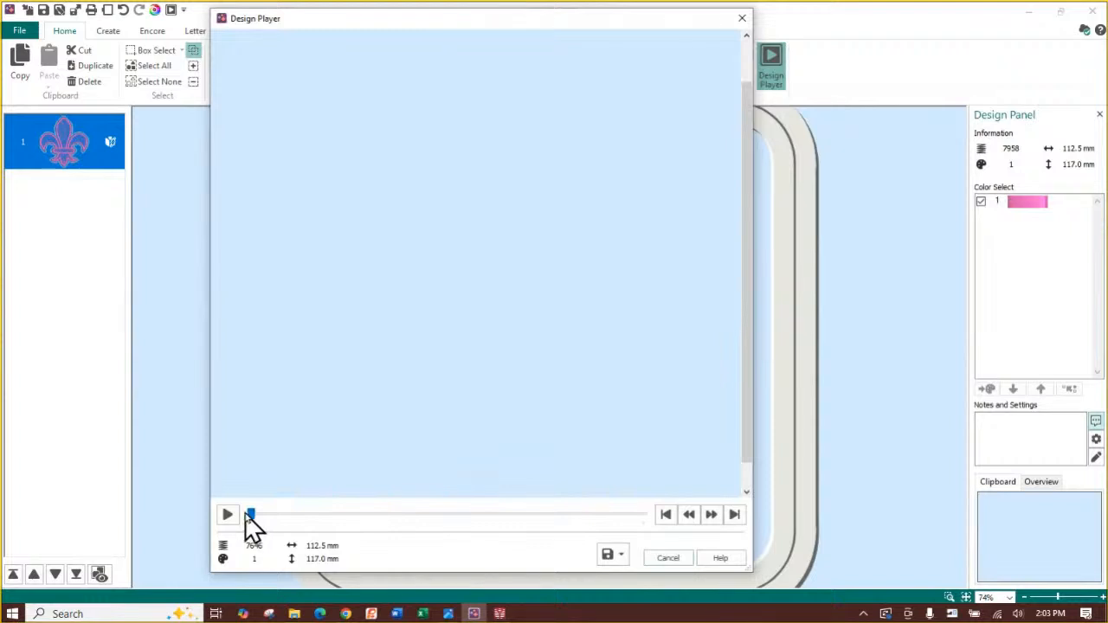
Advance through the stitch-out in stages to examine the order in which the fills and satin borders are sewn.
drag(248, 511, 281, 517)
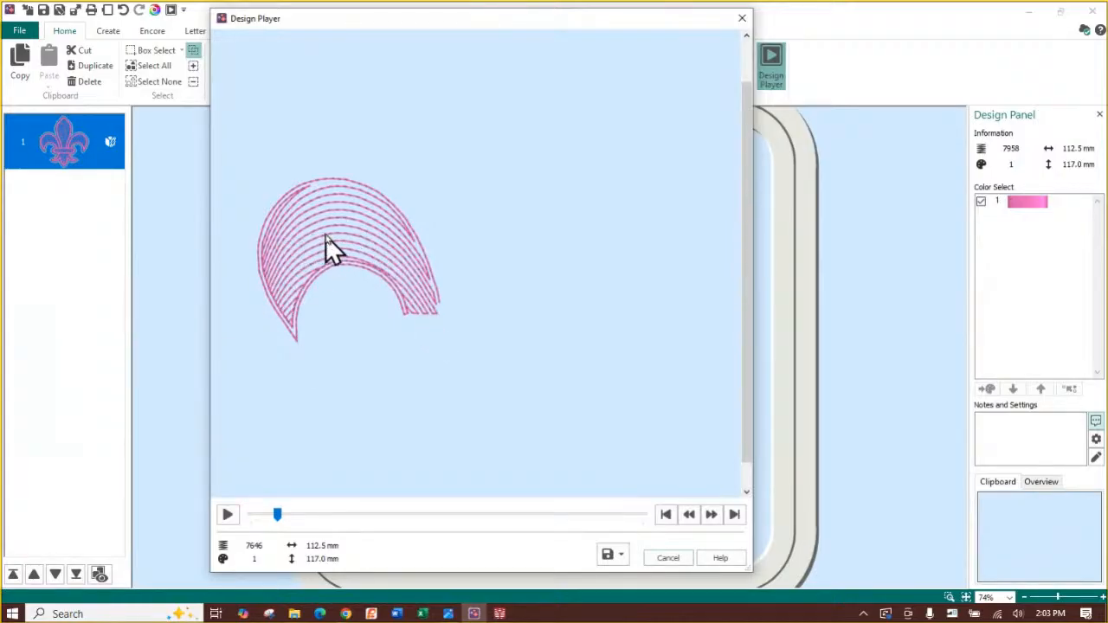
drag(277, 514, 319, 514)
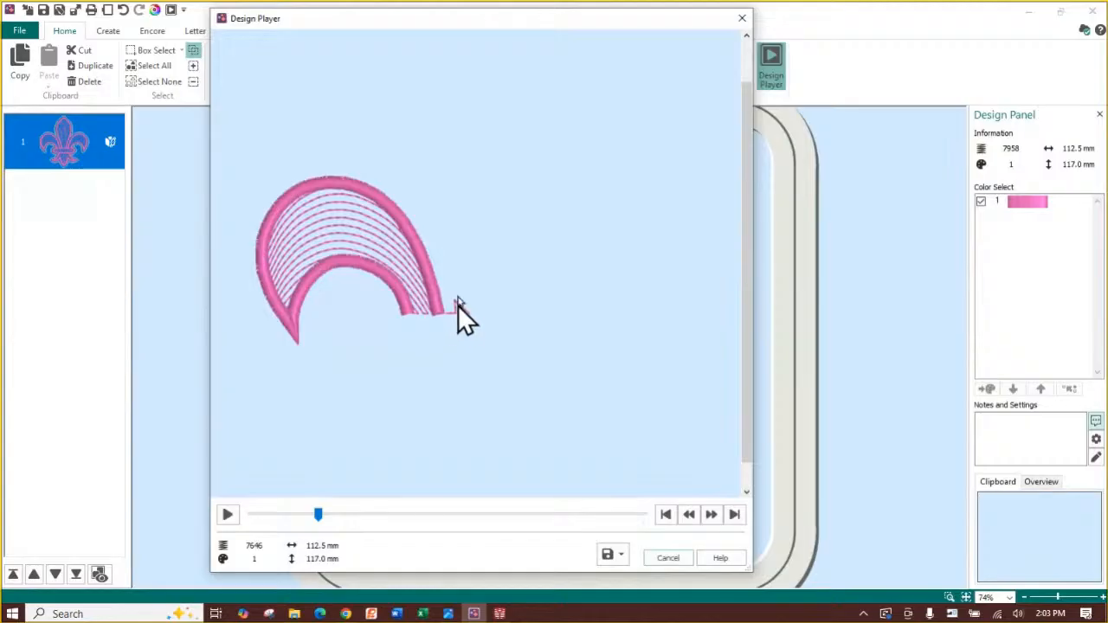
drag(318, 514, 446, 514)
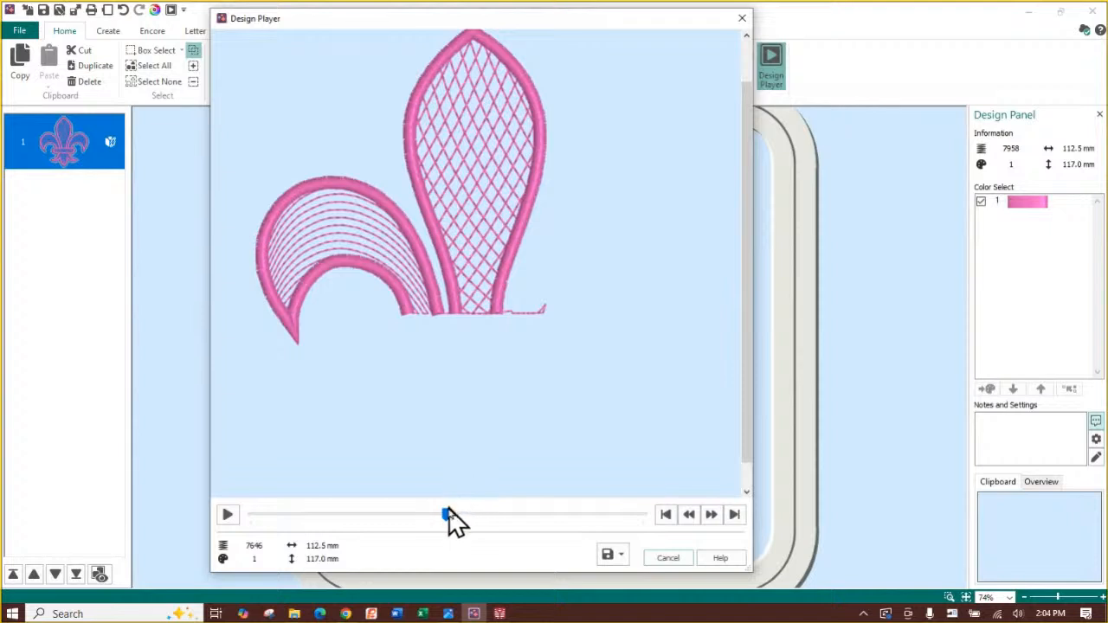
drag(447, 515, 517, 514)
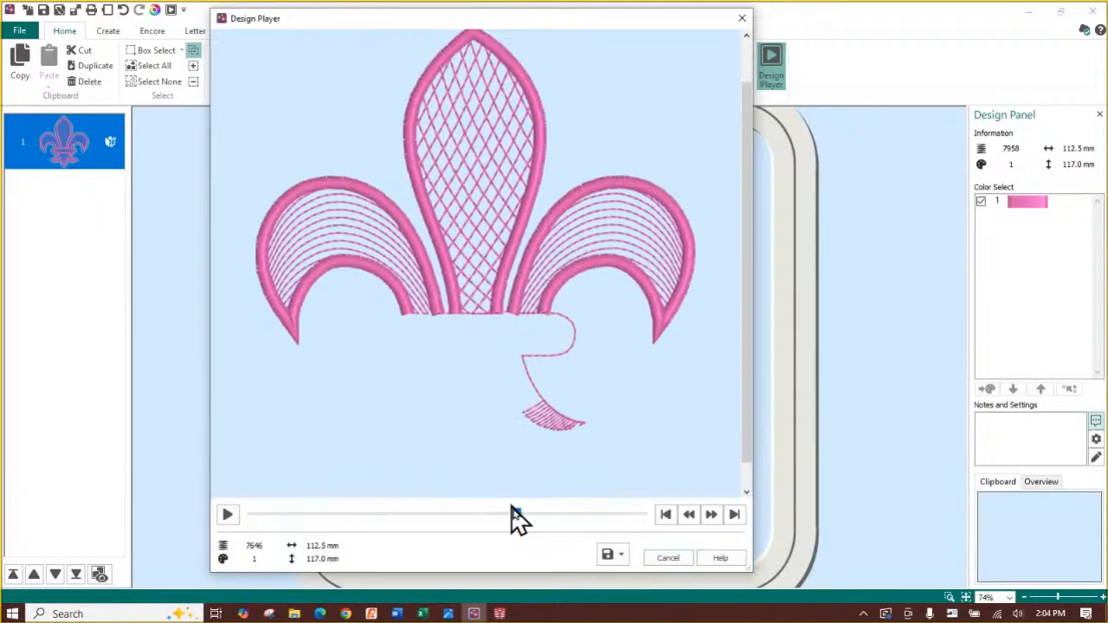
drag(518, 514, 540, 514)
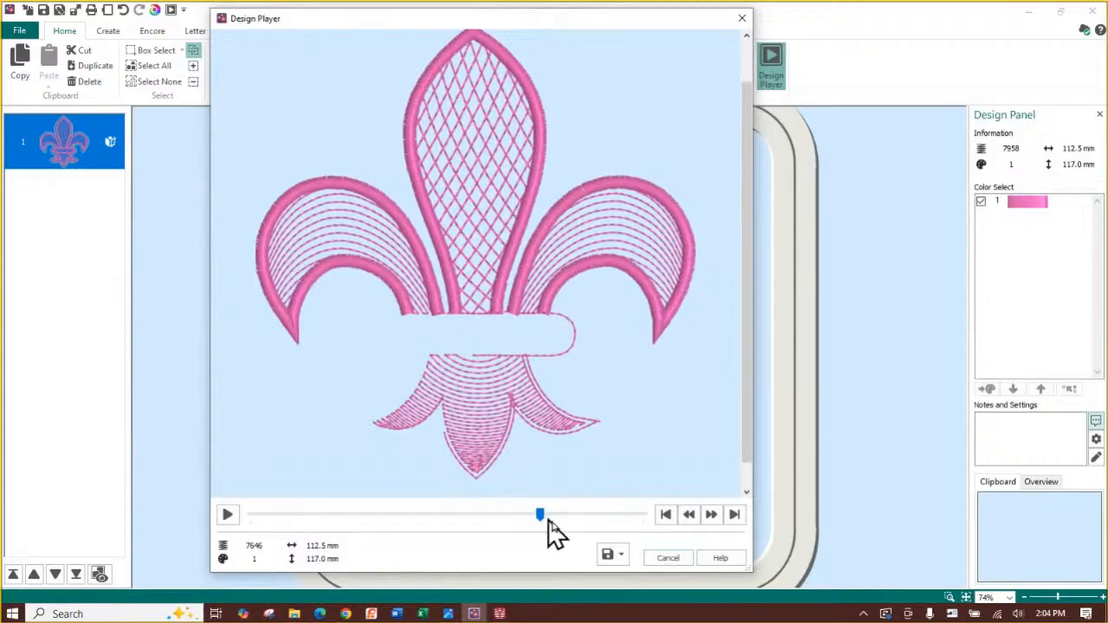
drag(540, 515, 605, 515)
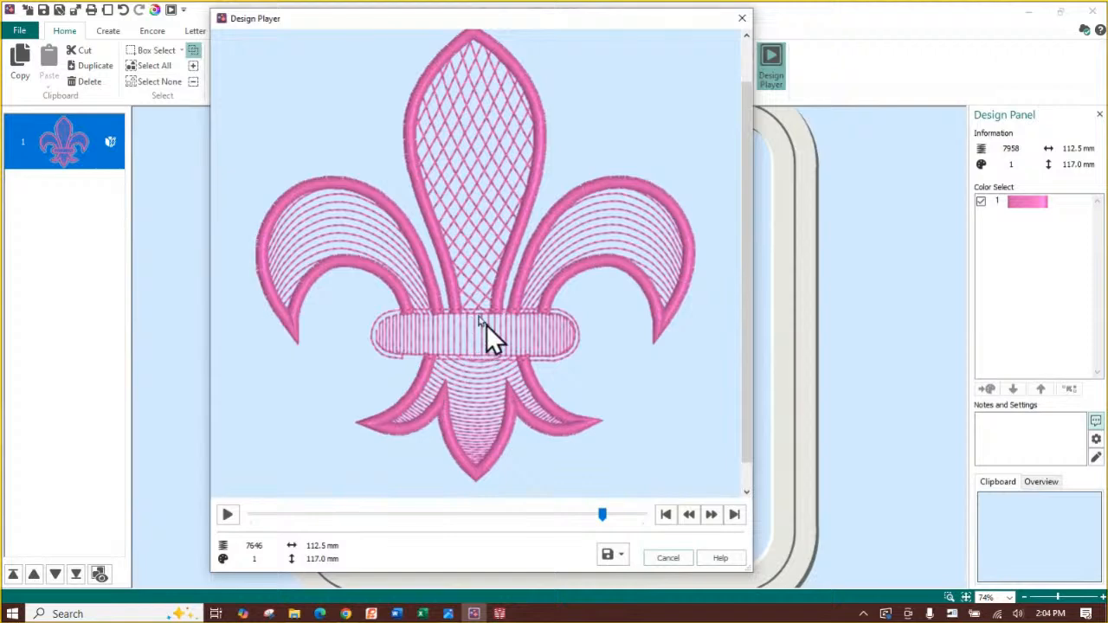
drag(603, 514, 654, 514)
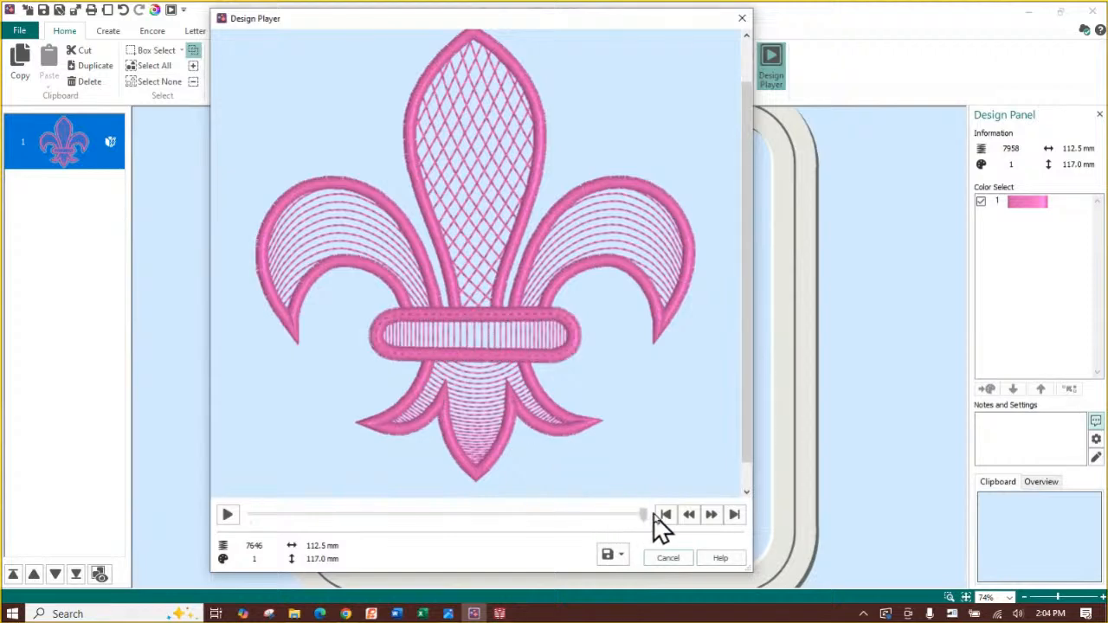
Examine the horizontal band and lower petals close up, and close Design Player.
scroll(485, 314, up, 3)
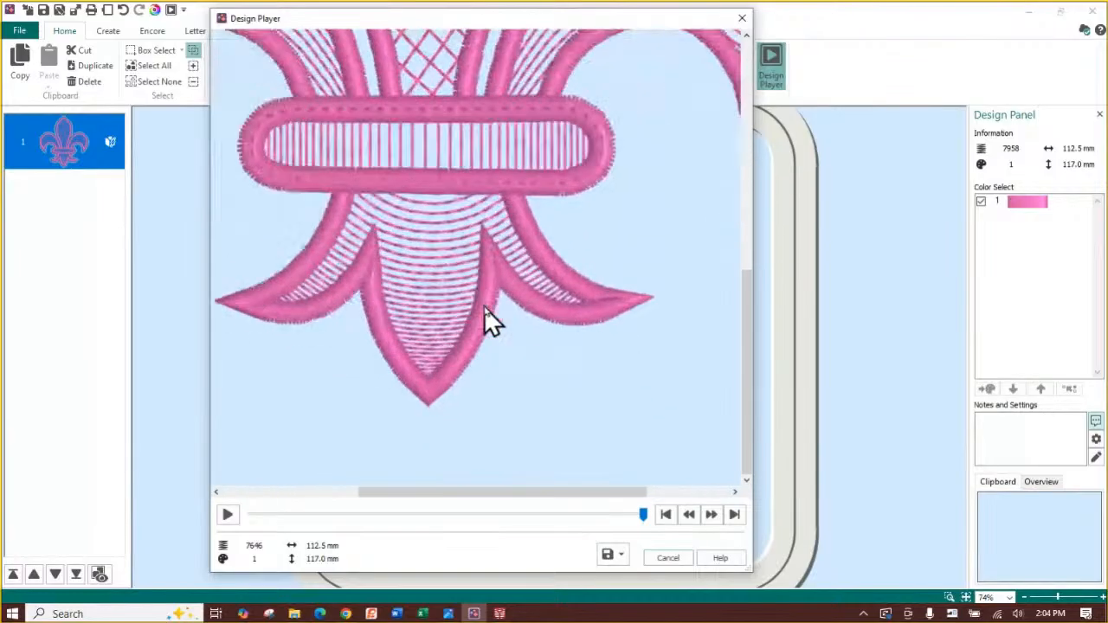
scroll(484, 306, up, 1)
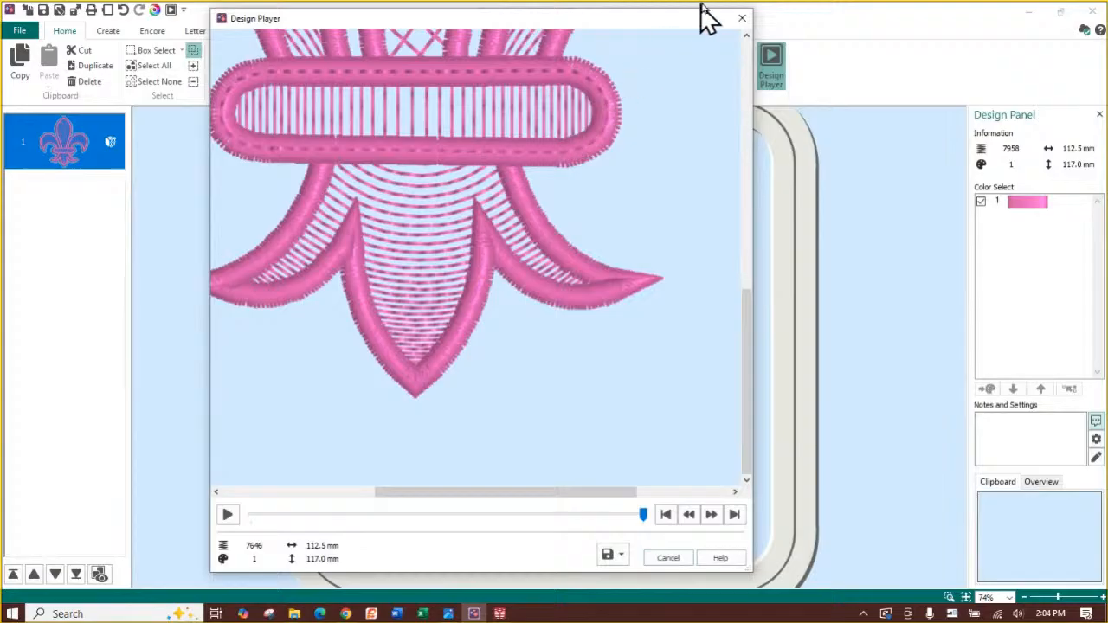
click(743, 19)
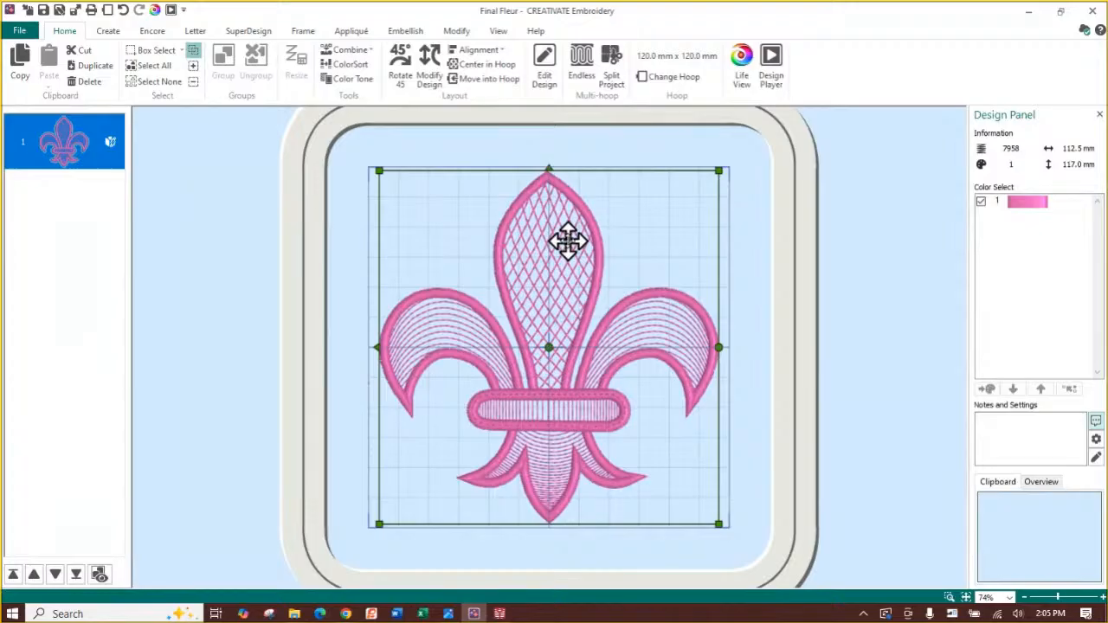
Open a new embroidery window and start a blank canvas project.
click(108, 31)
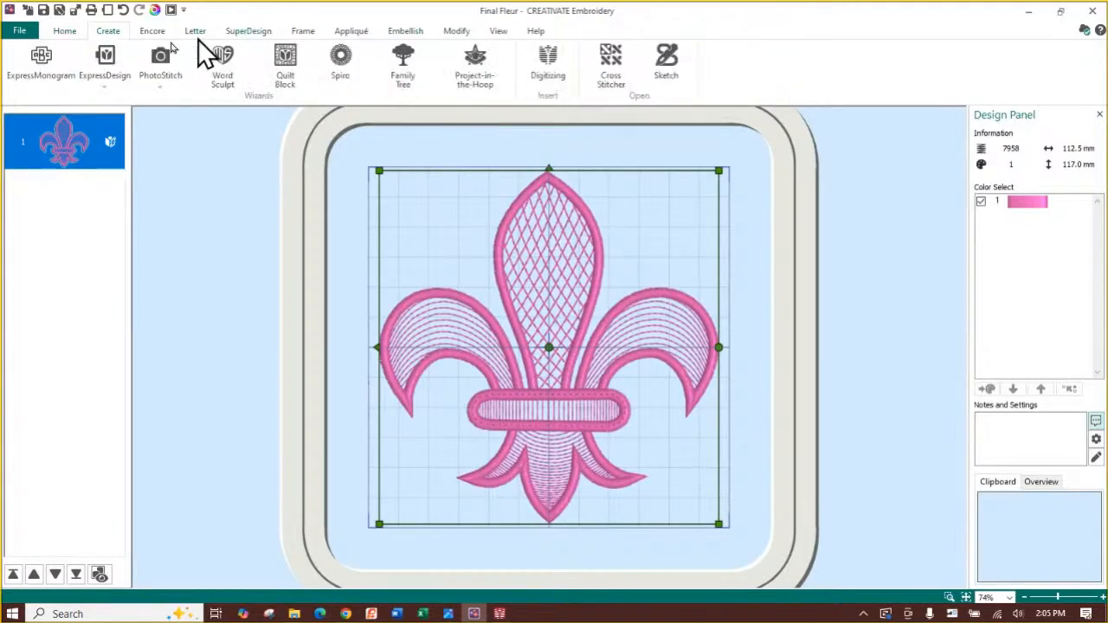
click(69, 33)
click(19, 33)
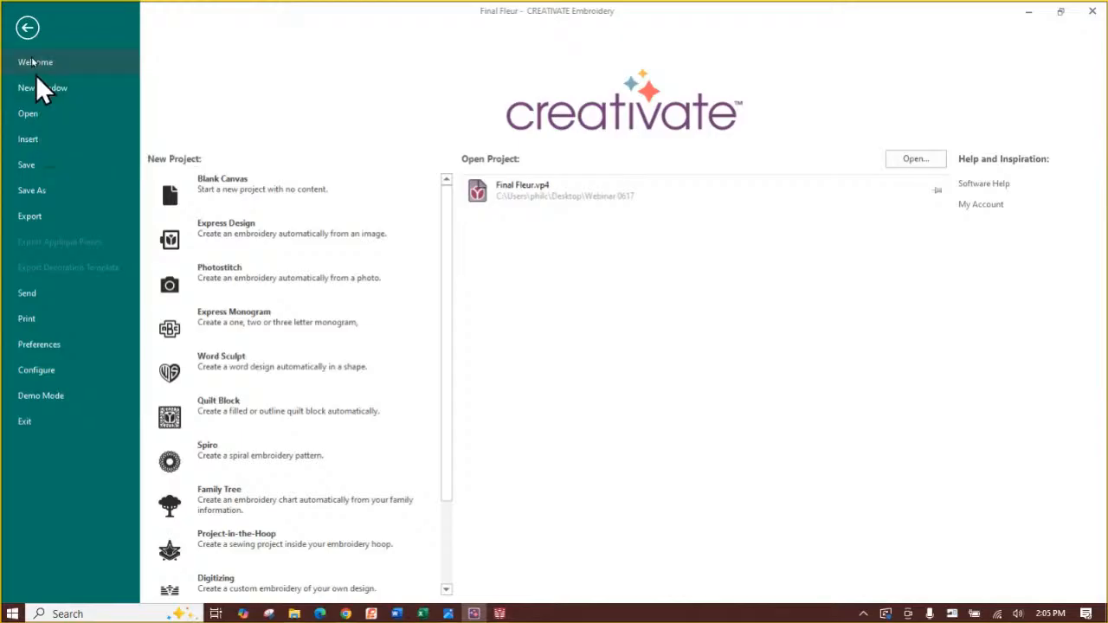
click(26, 33)
click(24, 35)
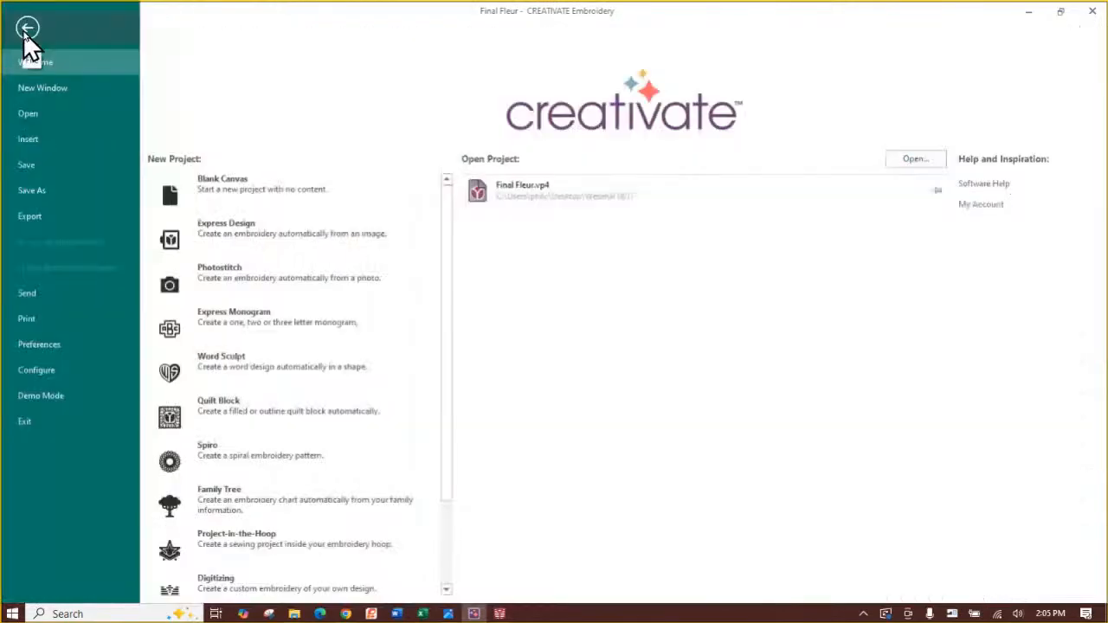
click(45, 90)
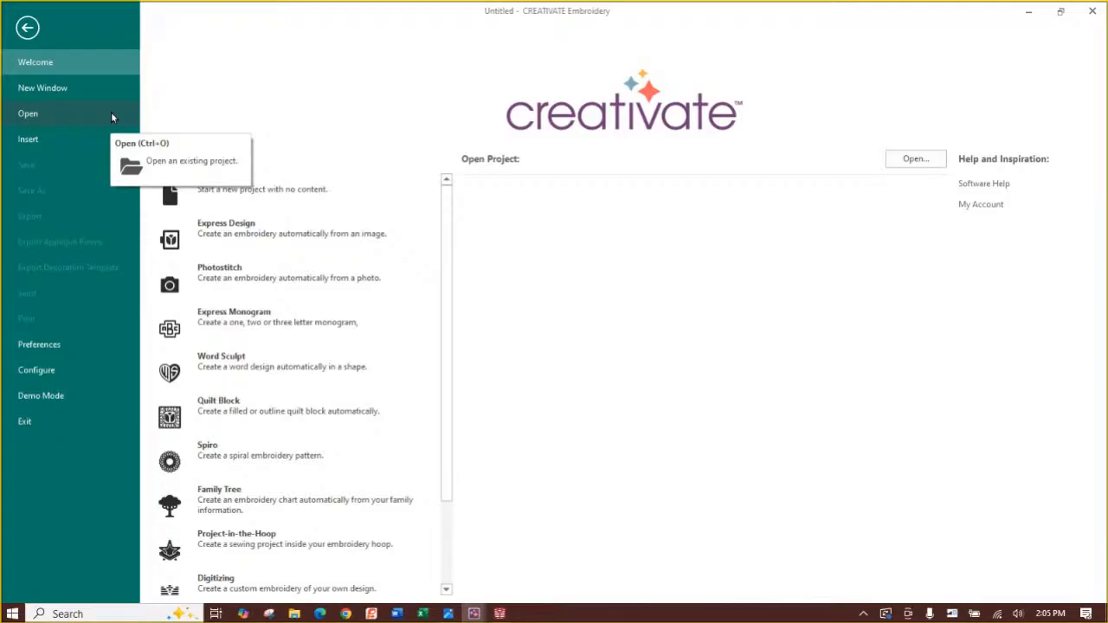
click(270, 203)
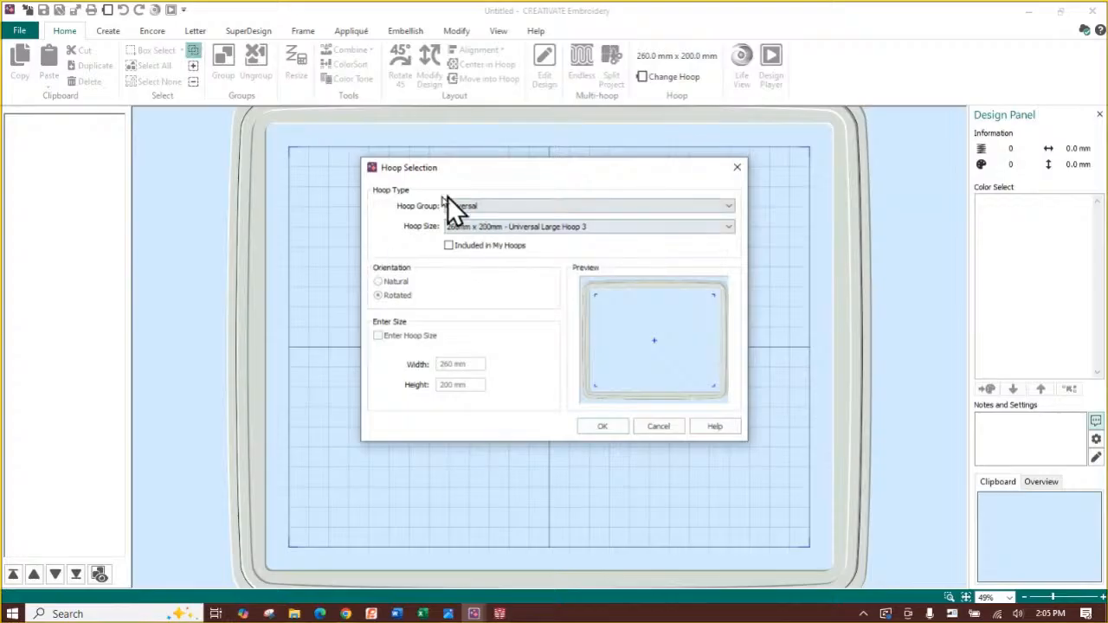
Keep the Universal hoop group and set the hoop orientation to Natural.
click(492, 208)
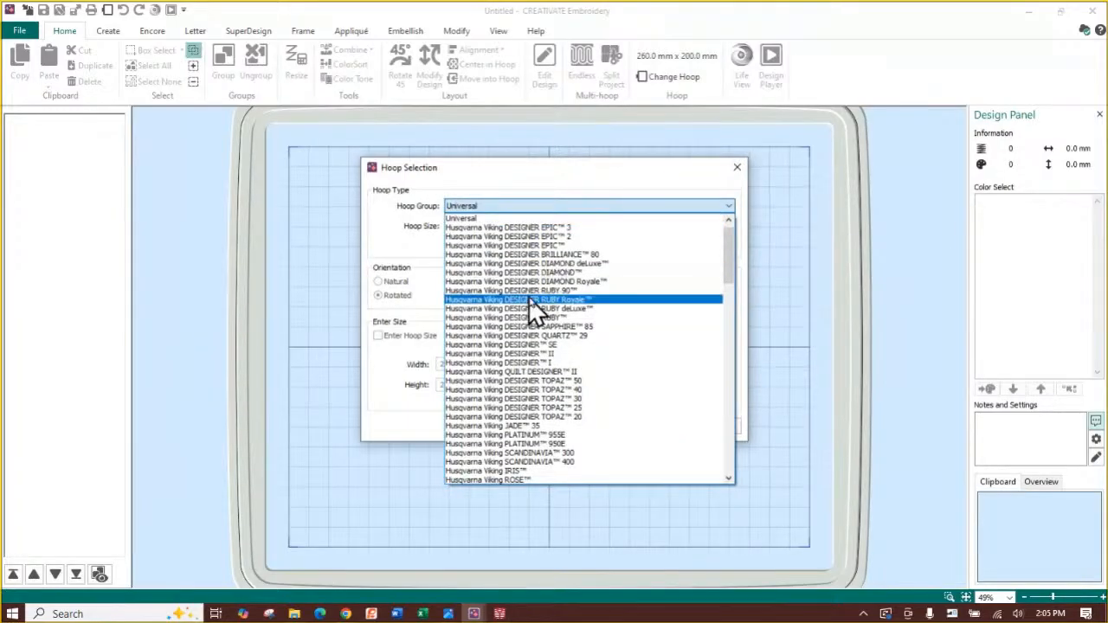
click(421, 222)
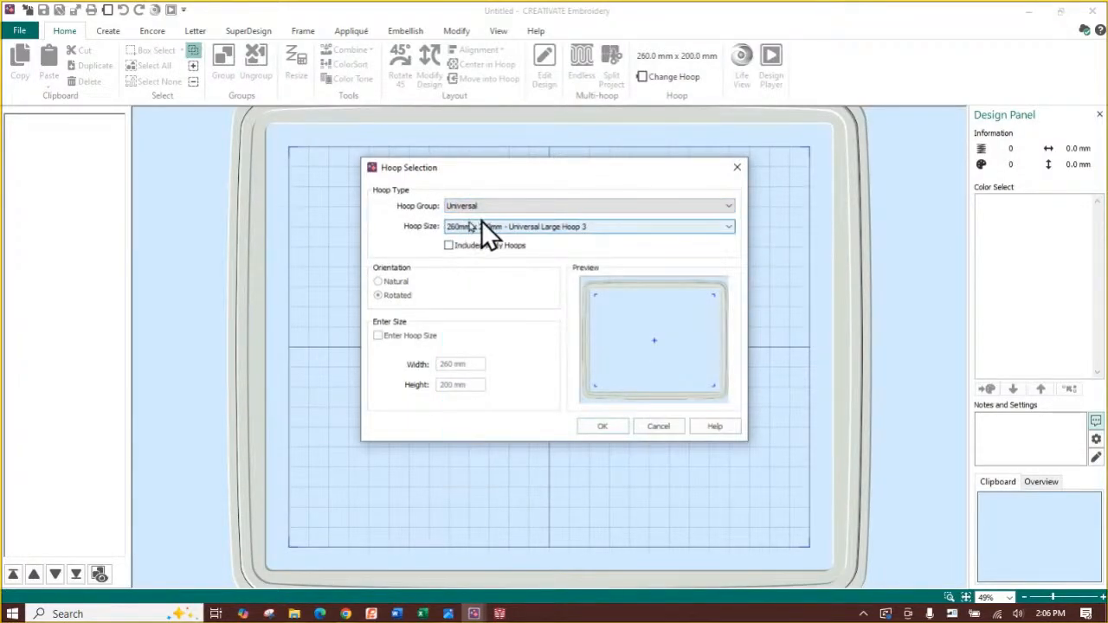
click(395, 282)
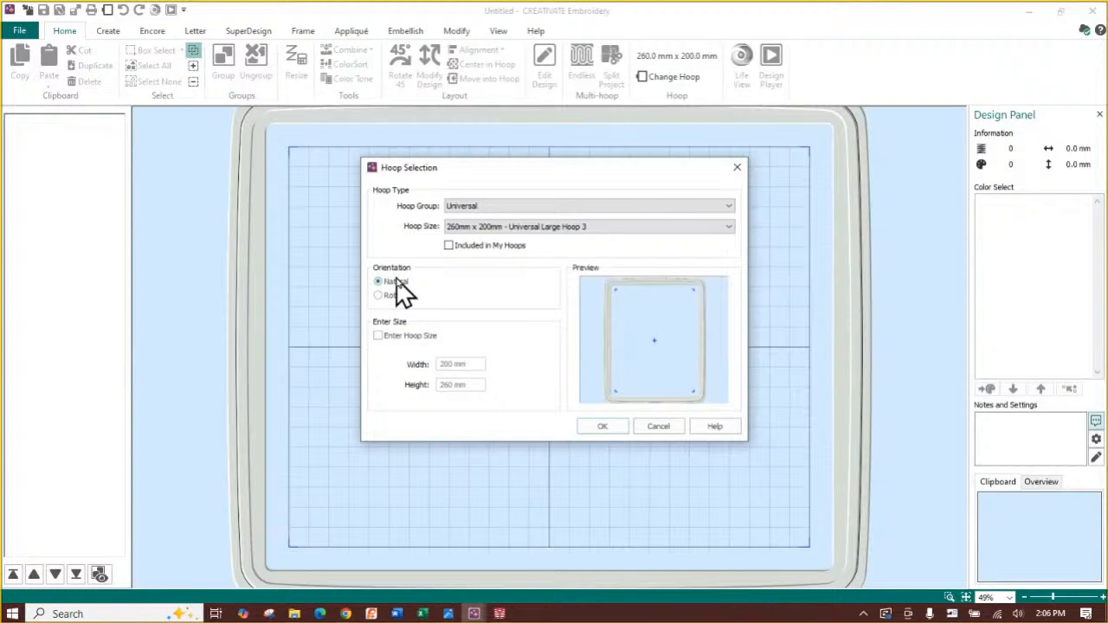
click(394, 297)
click(387, 283)
Apply a custom hoop size of 150 mm wide by 150 mm high.
click(412, 338)
drag(463, 364, 425, 364)
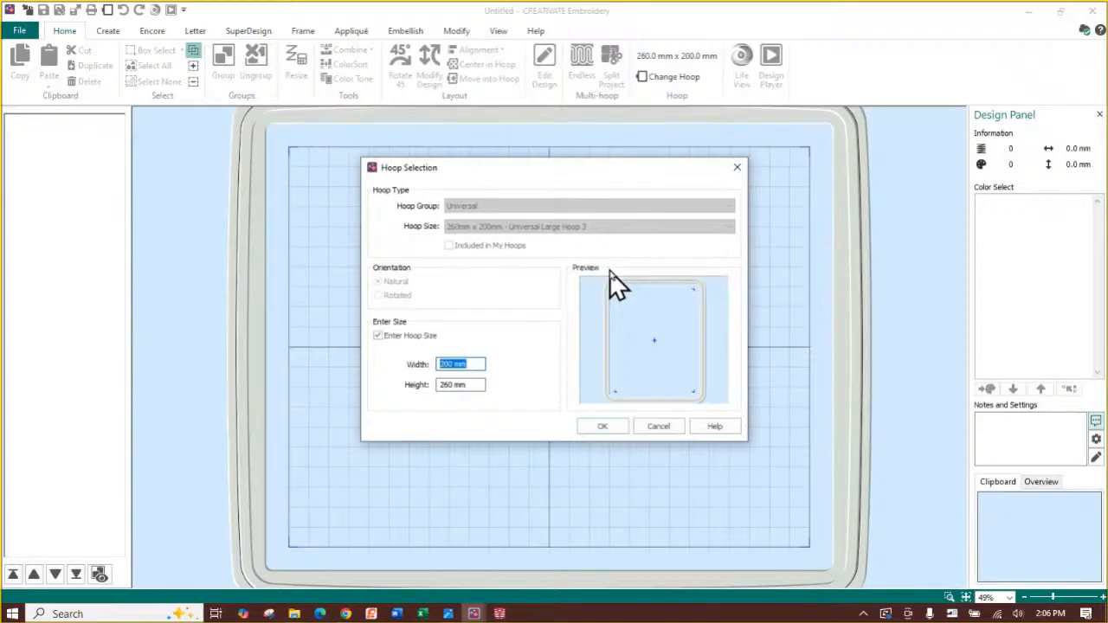
text(150)
key(Tab)
text(150)
key(Tab)
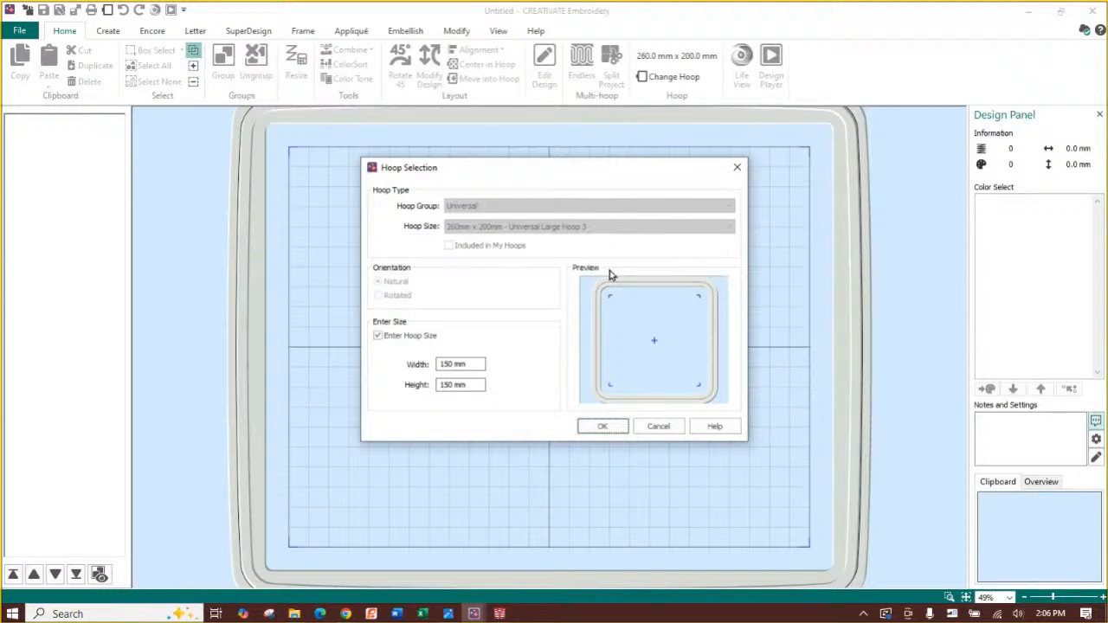
click(601, 428)
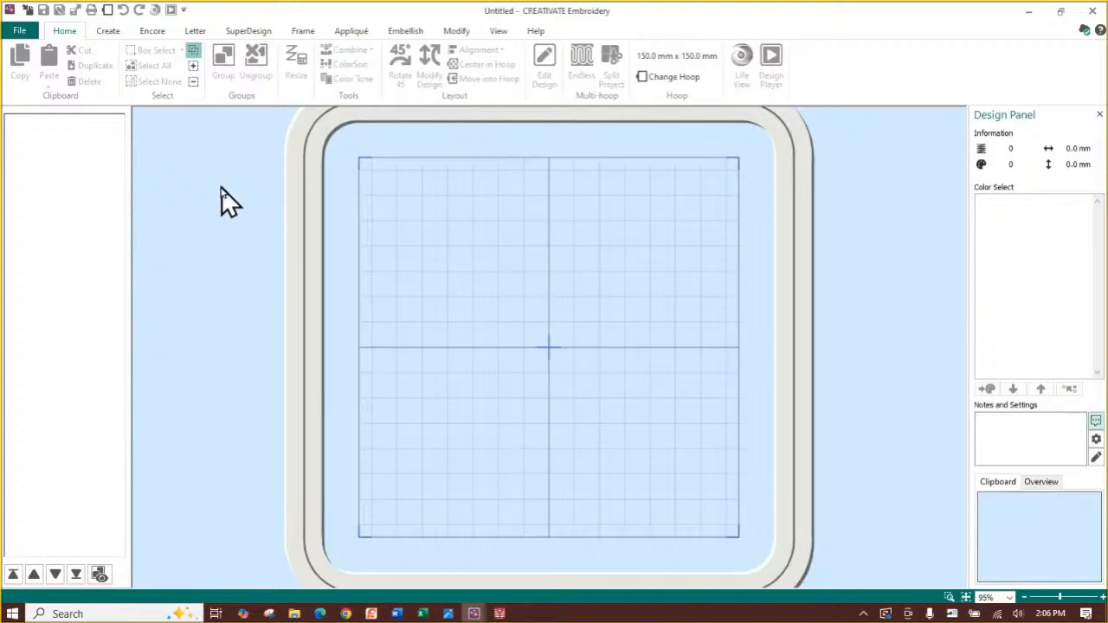
Switch to CREATIVATE Digitizing with an empty design, skipping the ExpressDesign Wizard, and check the hoop settings there.
click(107, 32)
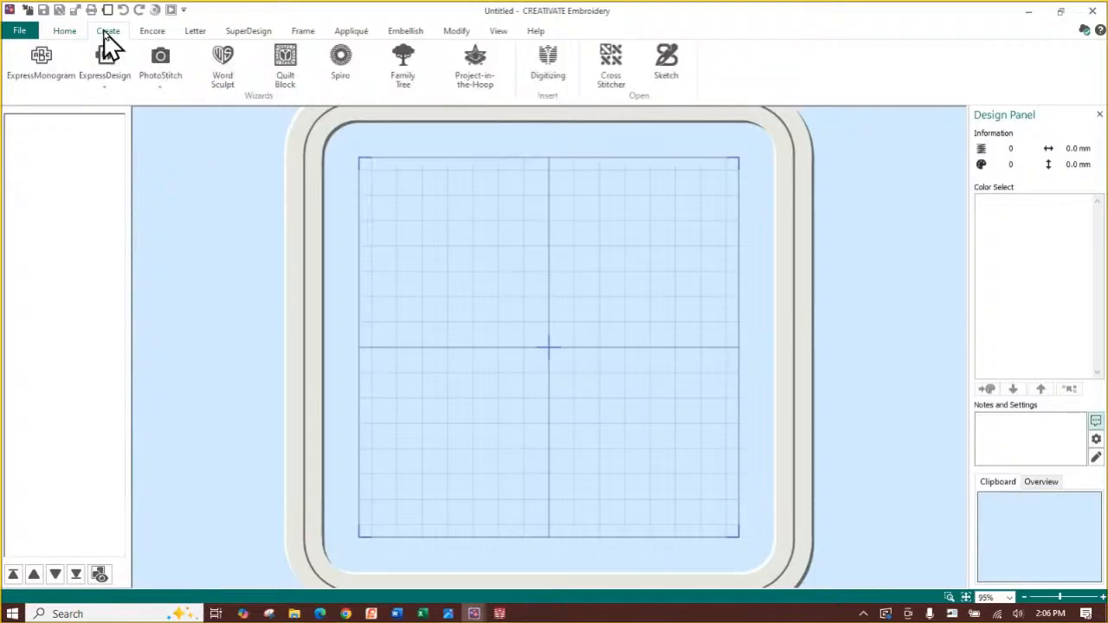
click(556, 77)
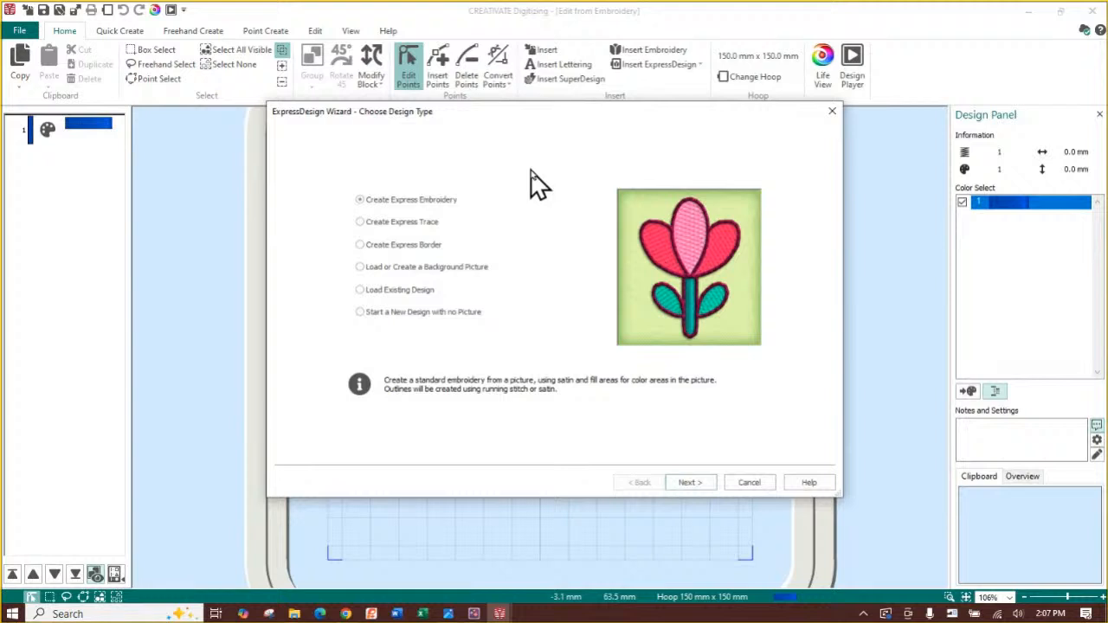
click(737, 482)
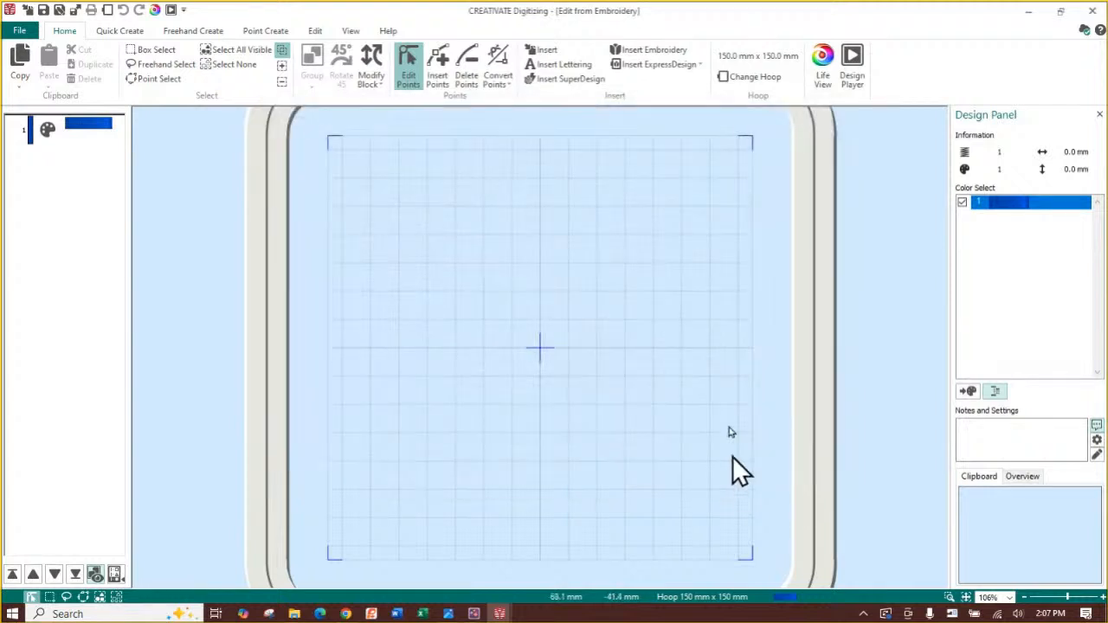
click(751, 78)
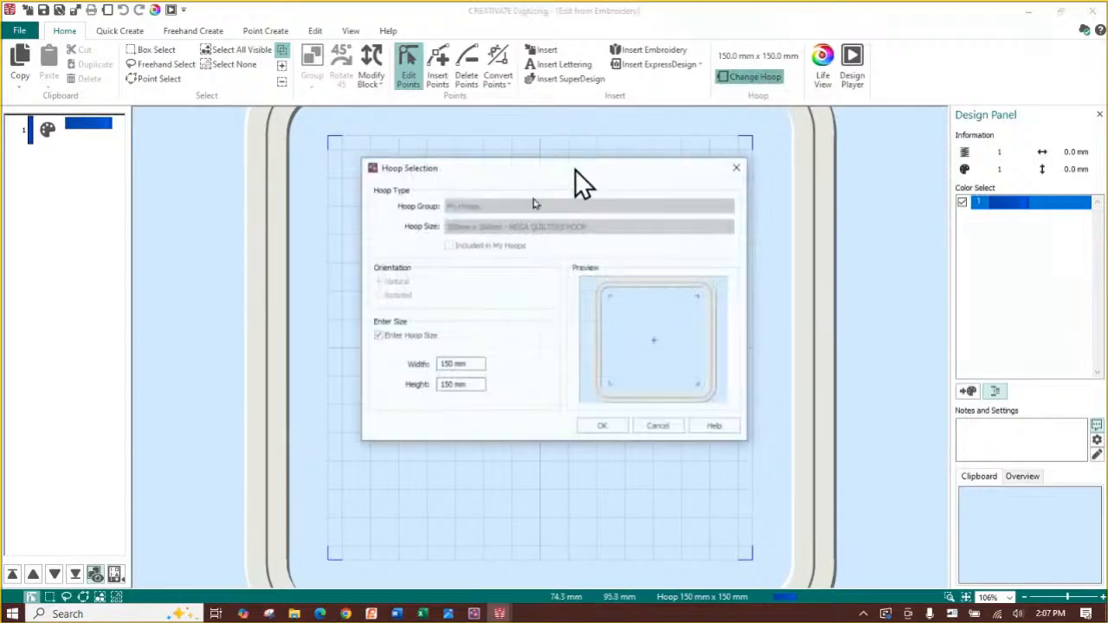
click(655, 425)
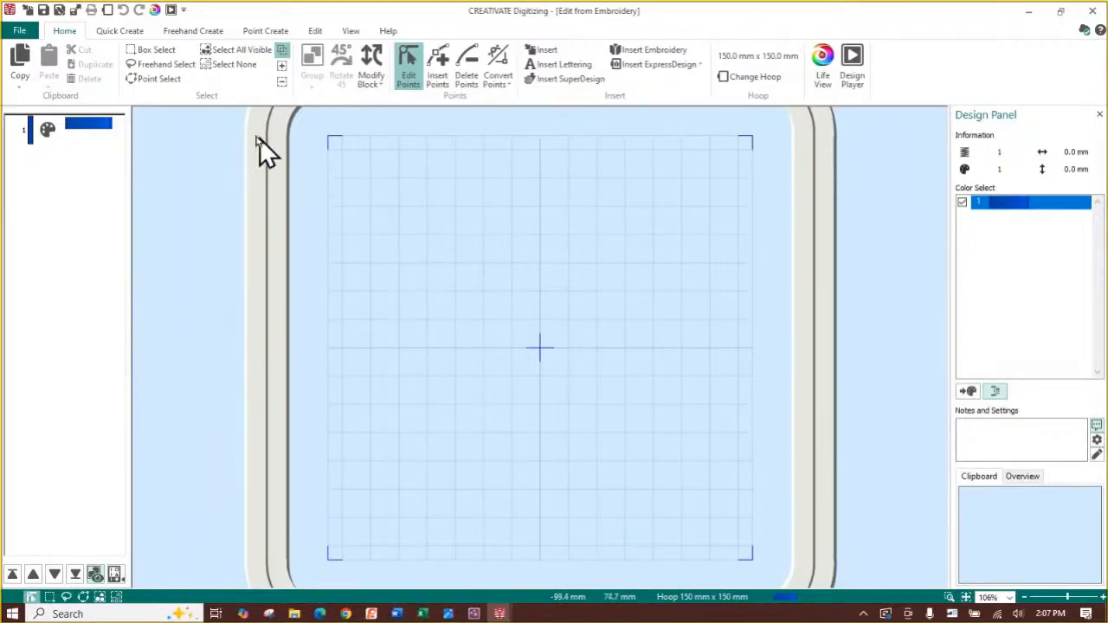
Examine the Quick Create options for pattern fill, satin line and appliqué.
click(118, 33)
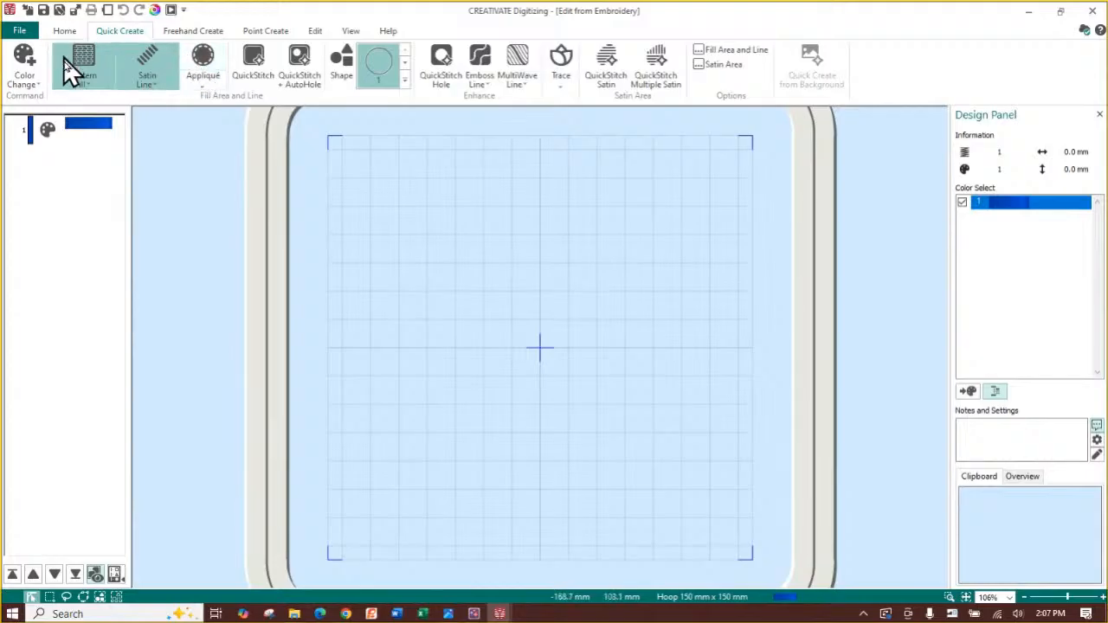
click(87, 87)
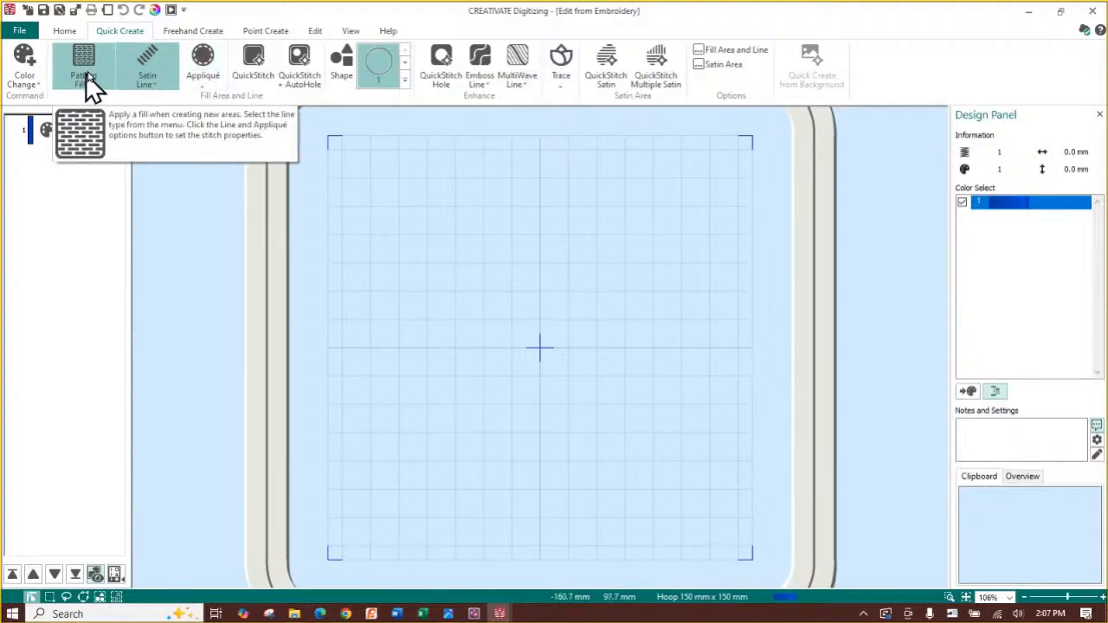
click(147, 74)
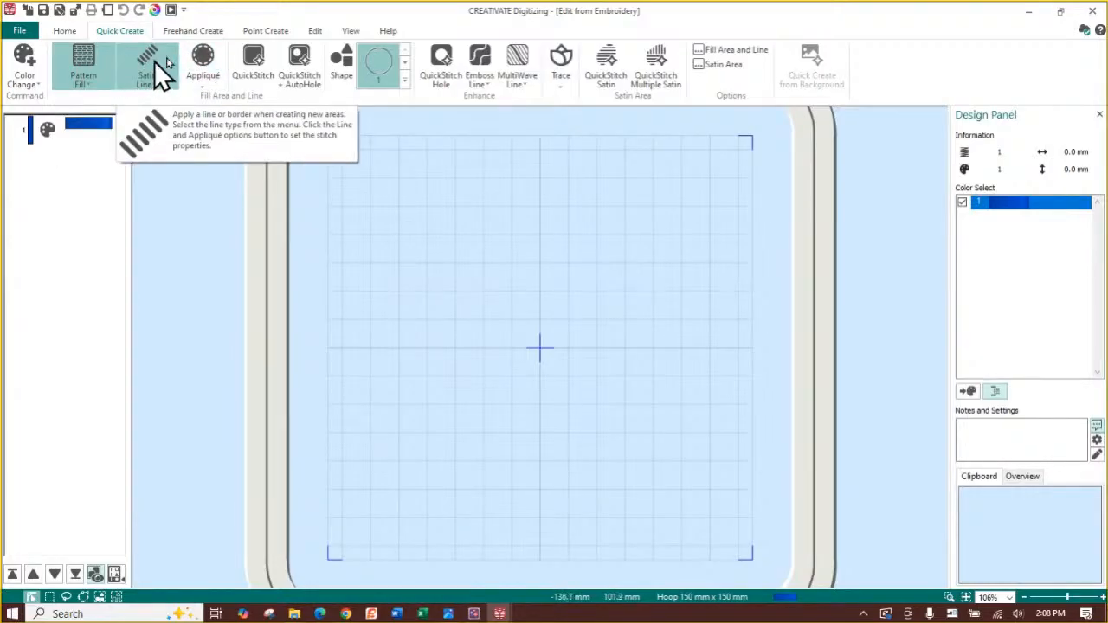
click(202, 79)
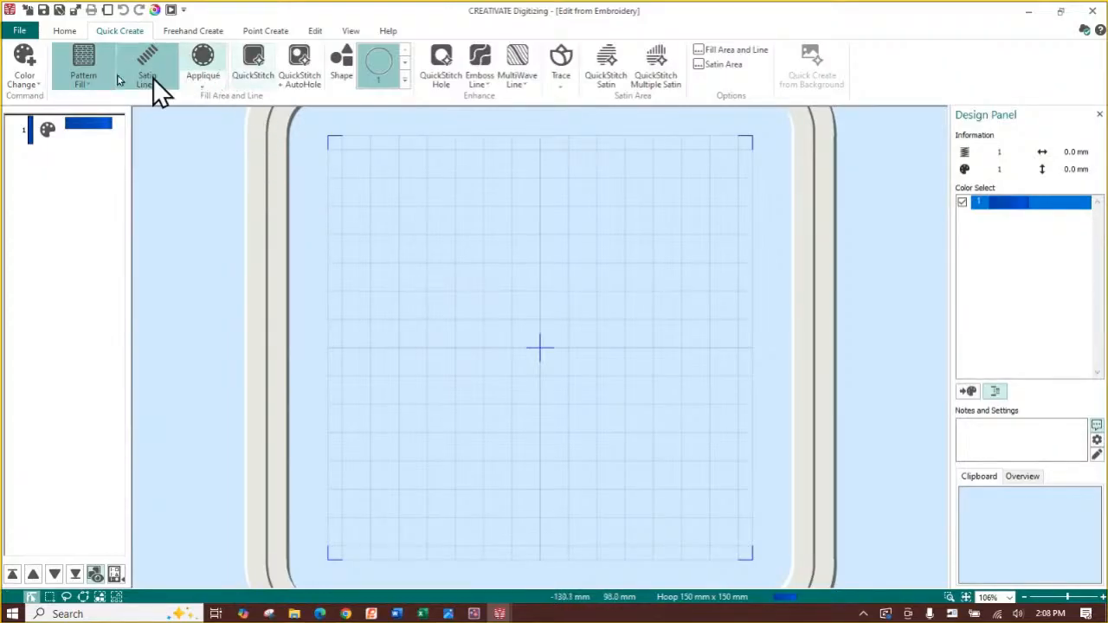
Choose MultiWave Fill as the area fill, together with the satin line.
click(90, 83)
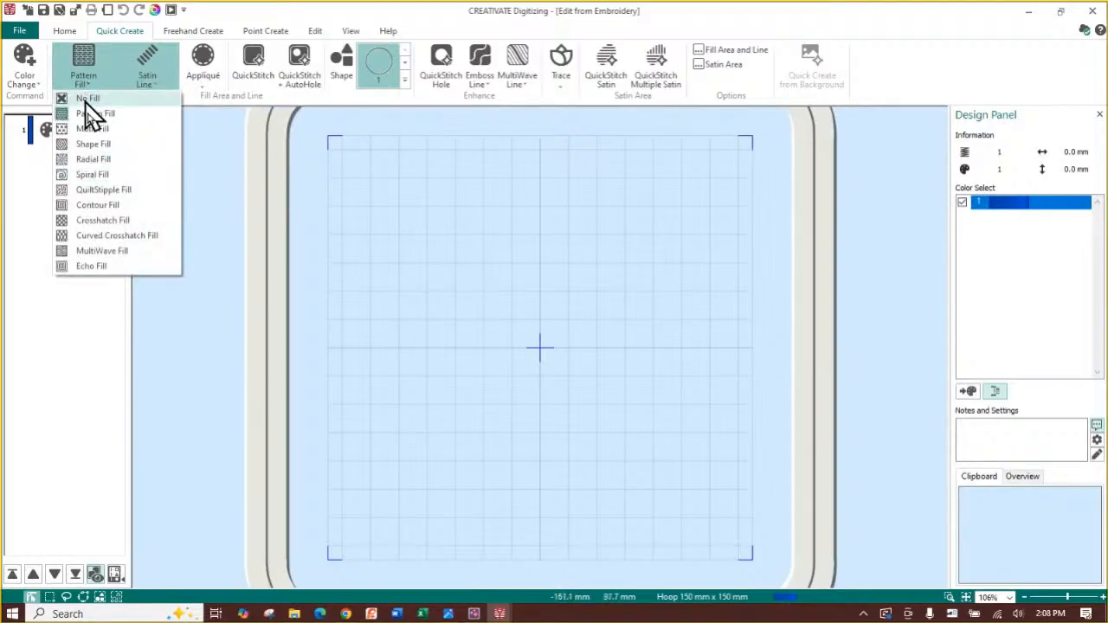
click(134, 251)
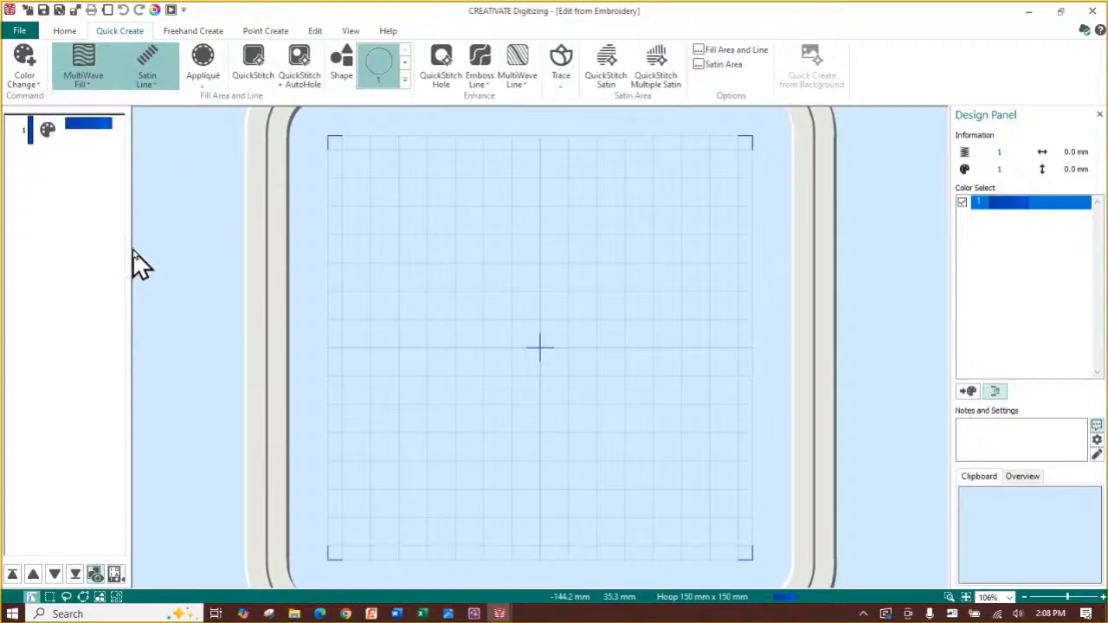
click(141, 59)
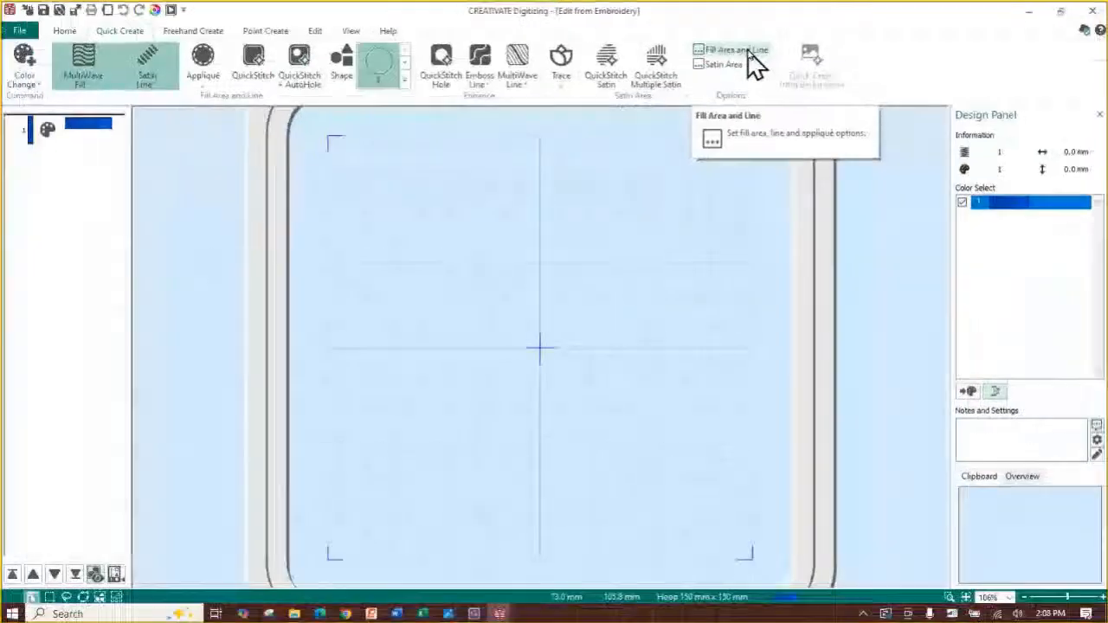
Check the Fill Area and Line options for the MultiWave fill and close them without changes.
click(741, 82)
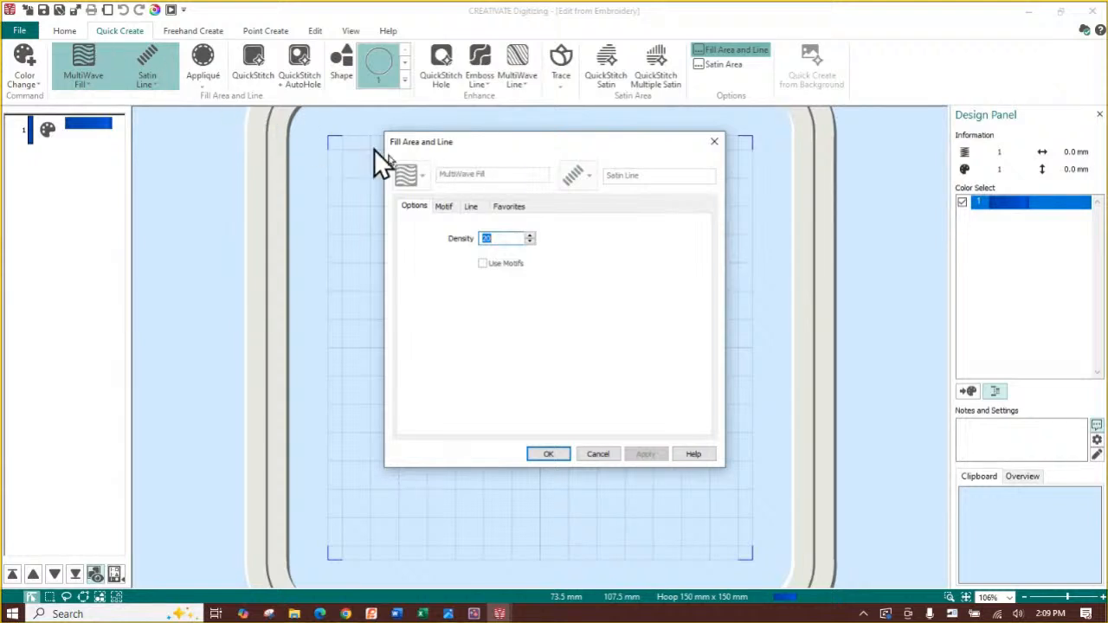
key(ctrl+1)
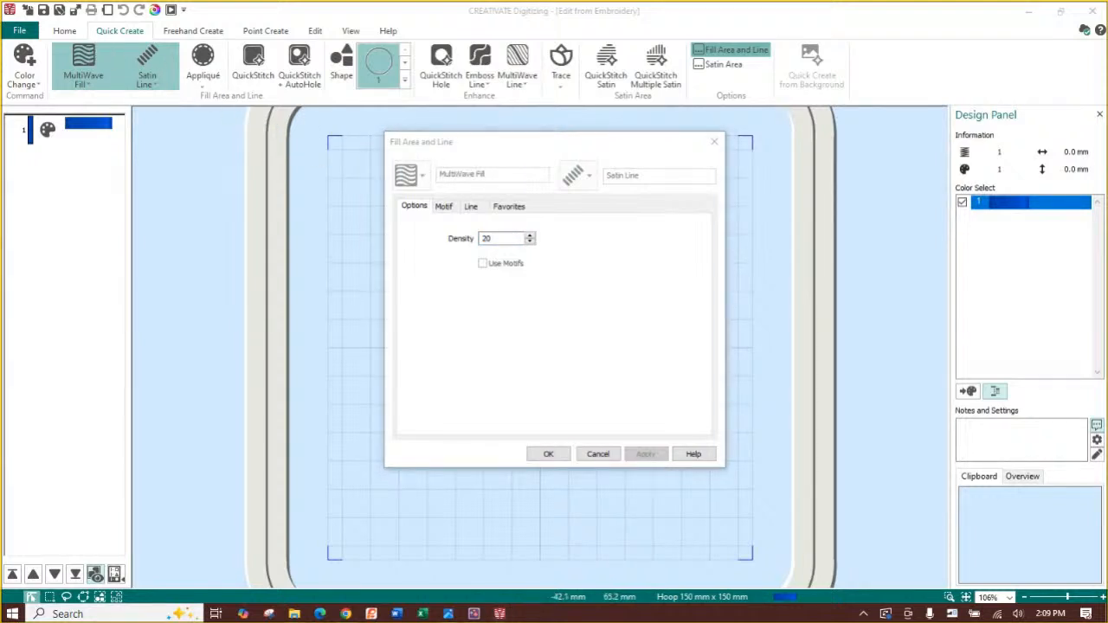
key(Escape)
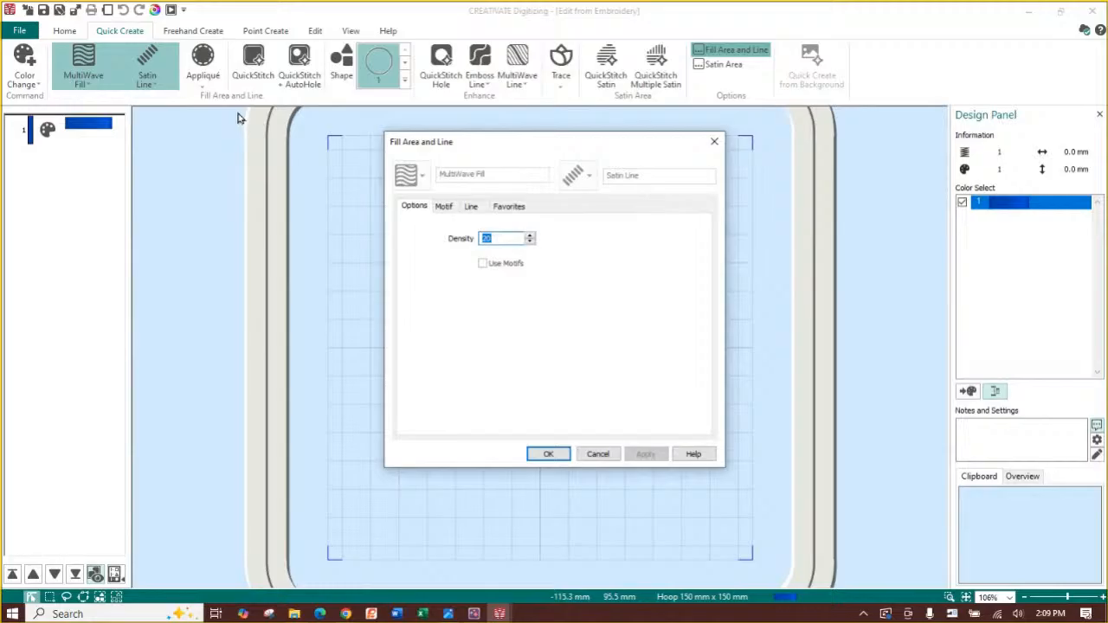
key(ctrl+1)
key(Escape)
key(ctrl+1)
key(Escape)
key(Escape)
key(alt+Tab)
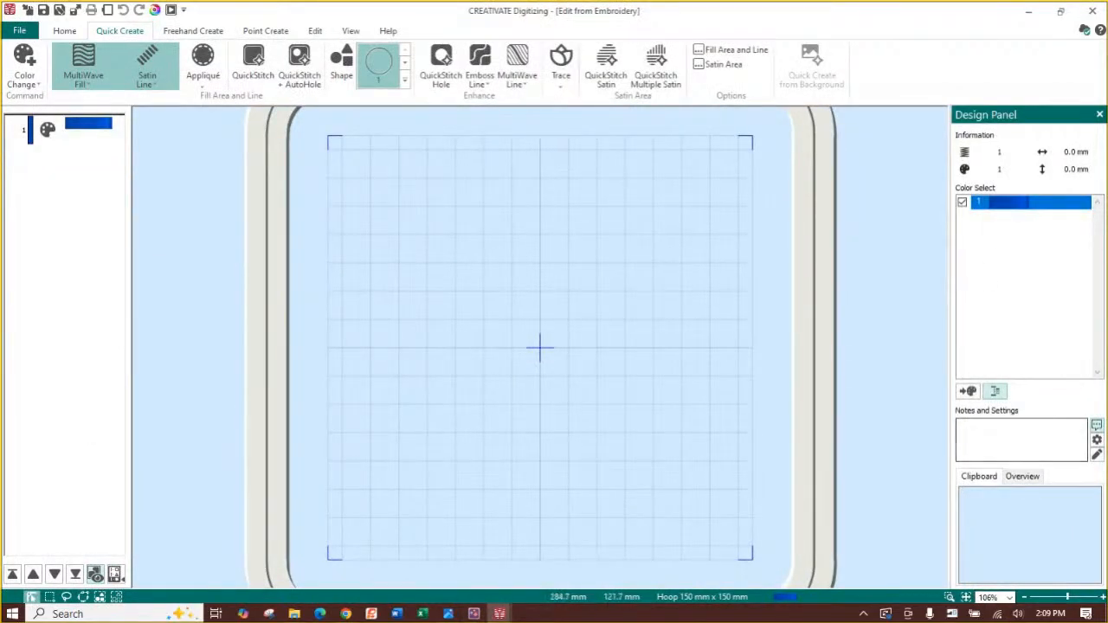
click(935, 76)
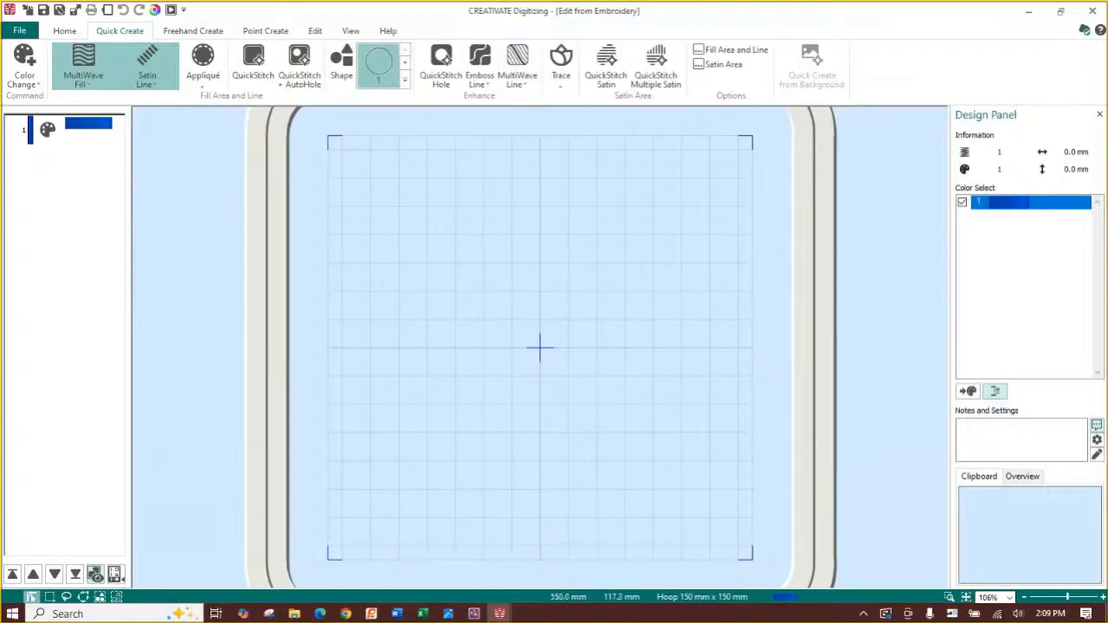
click(1080, 132)
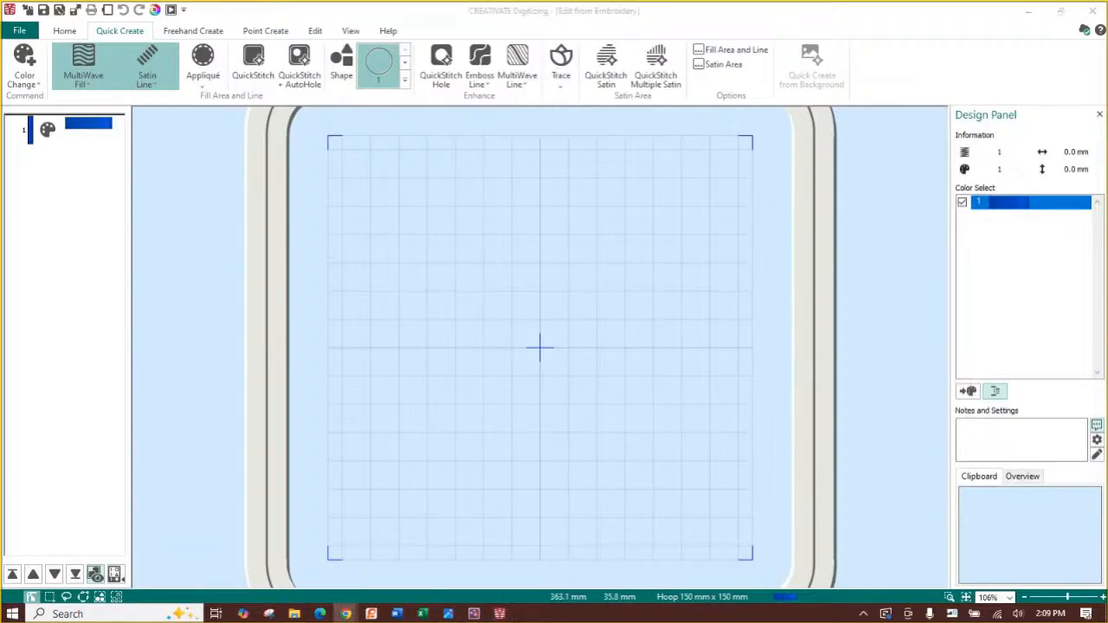
key(super)
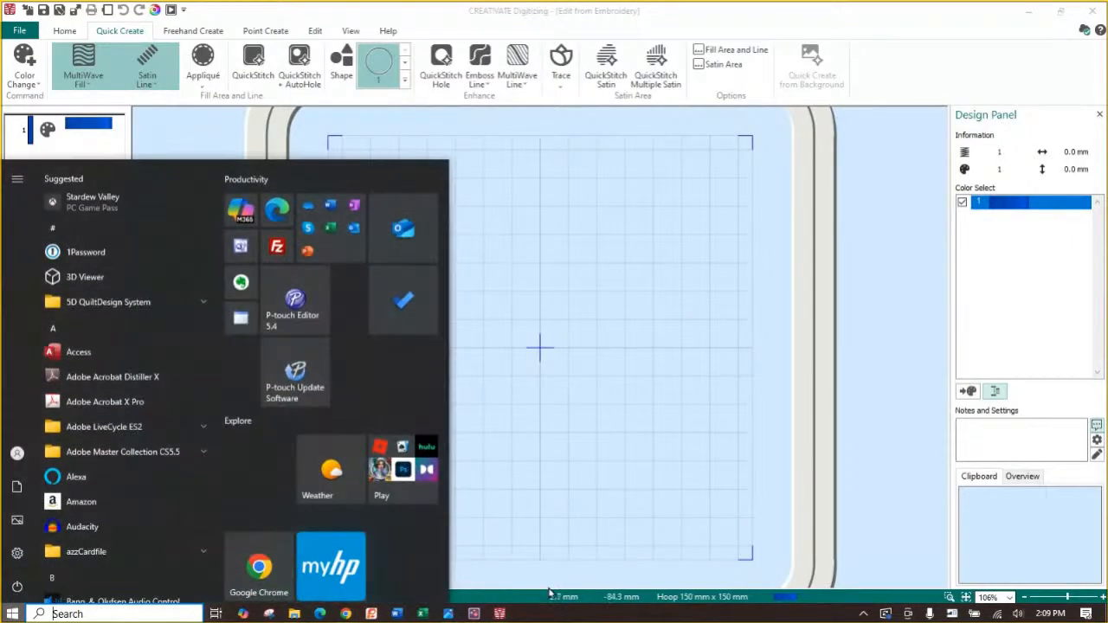
key(super)
click(968, 604)
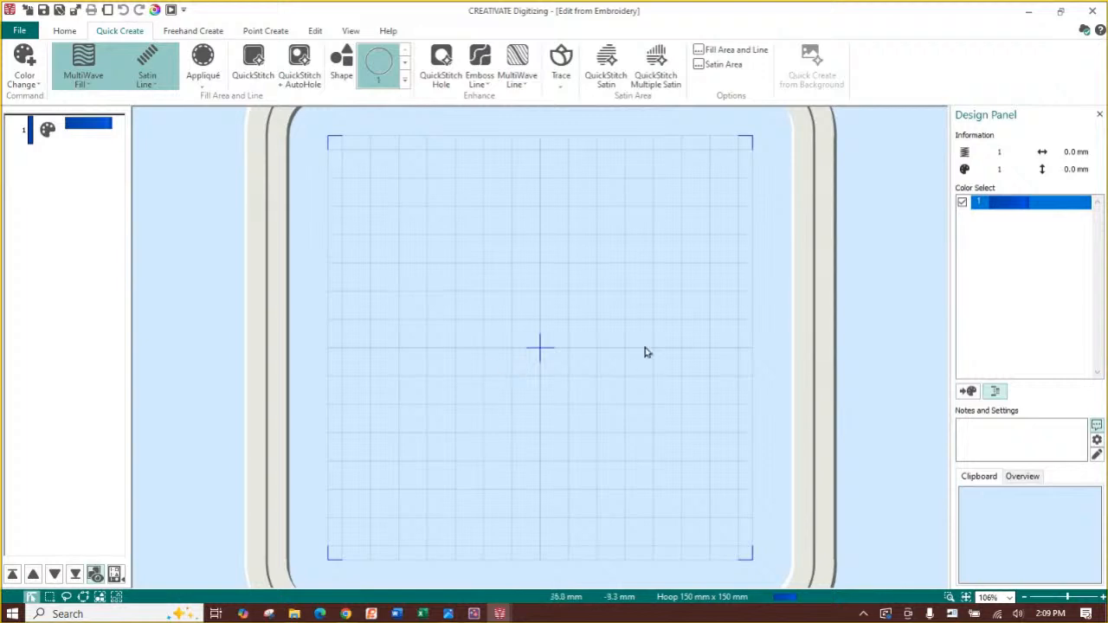
right_click(61, 85)
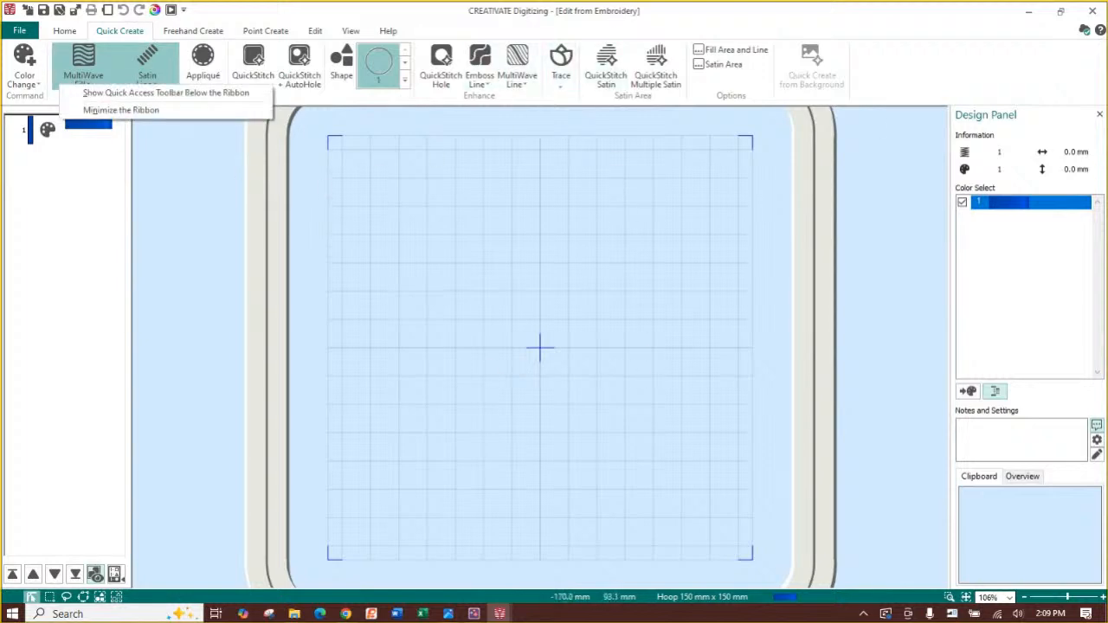
click(832, 131)
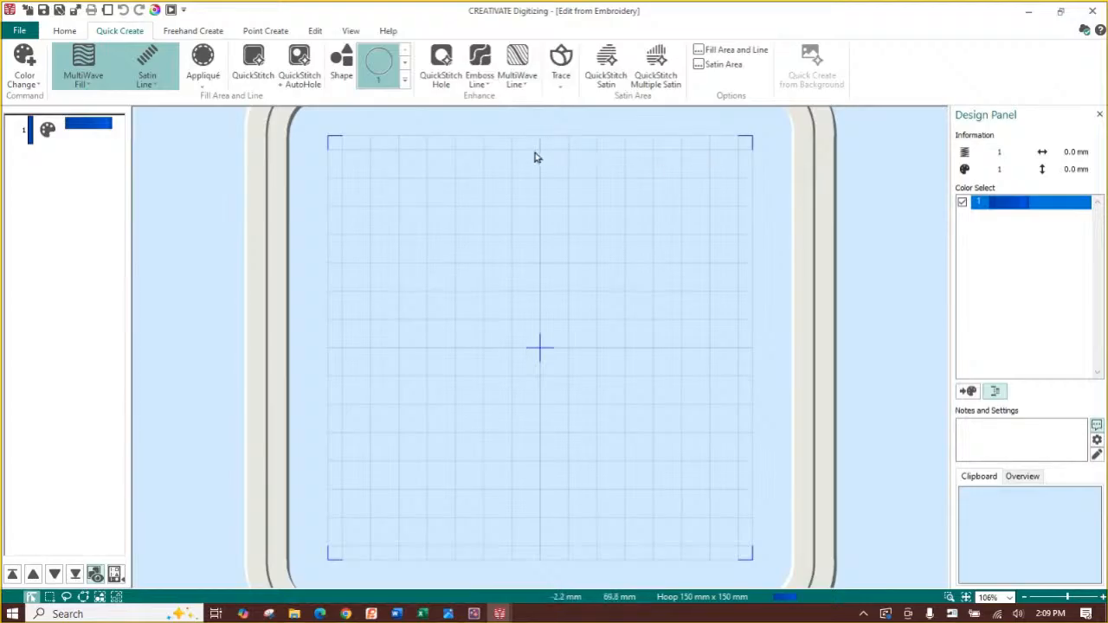
key(super)
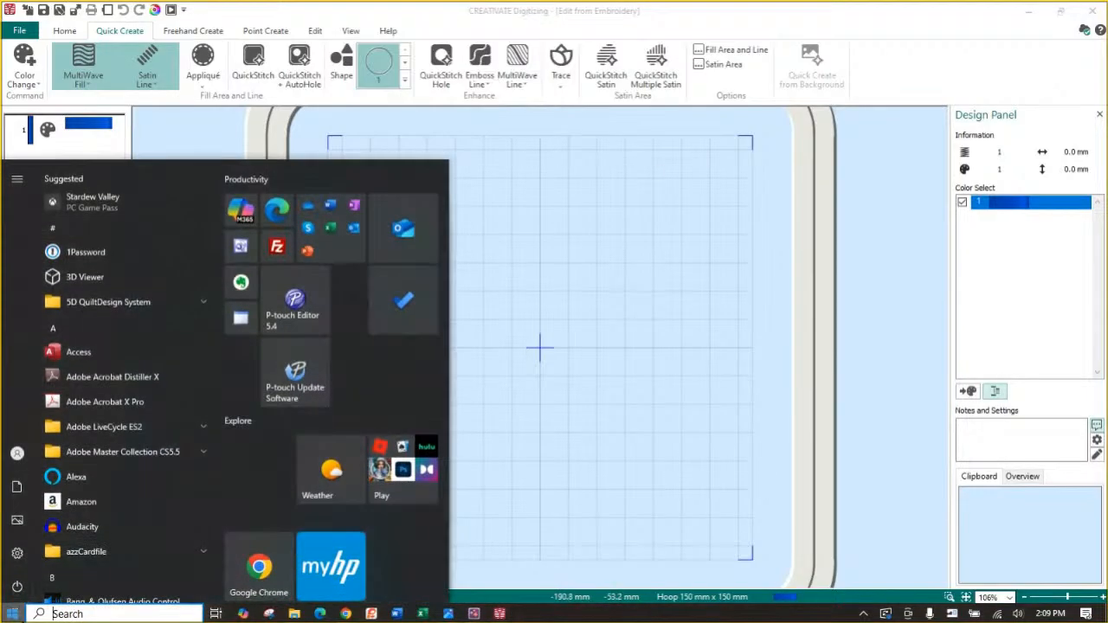
click(16, 586)
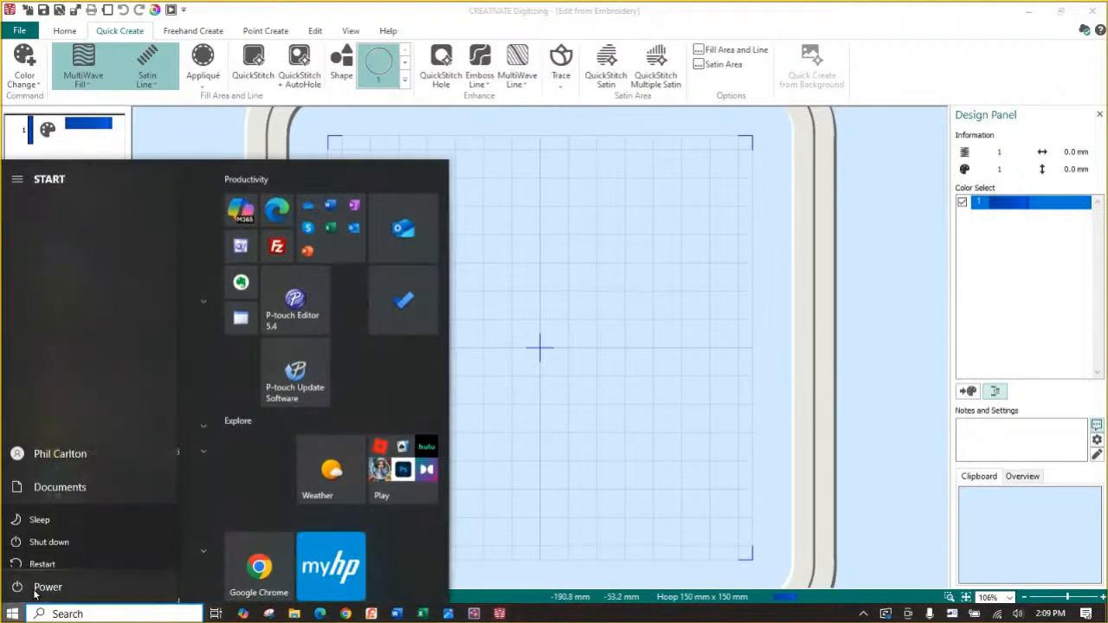
click(87, 555)
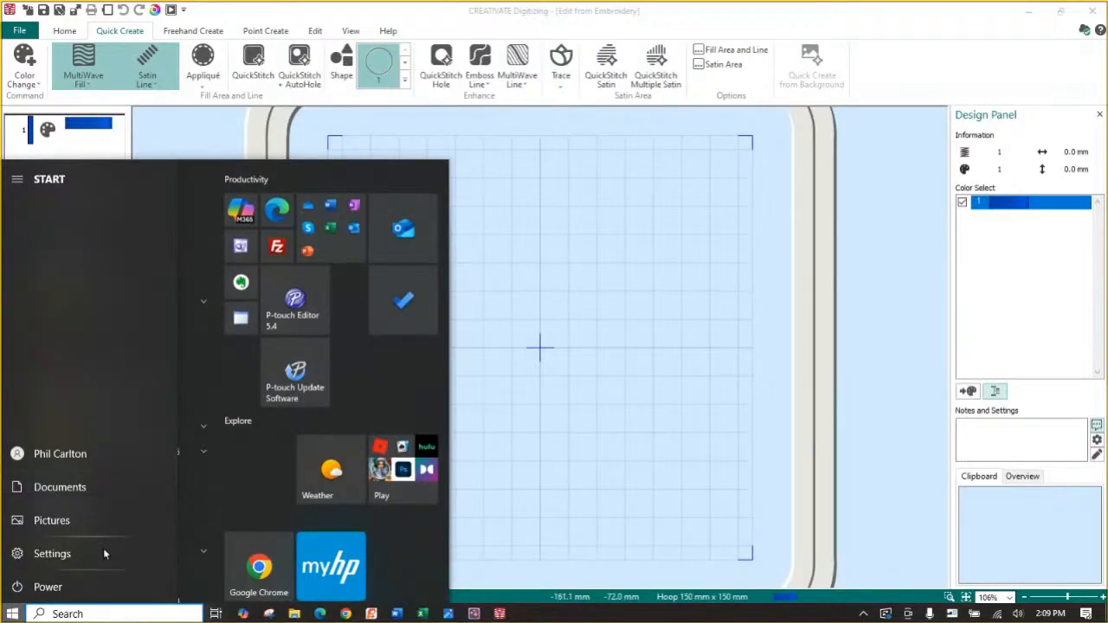
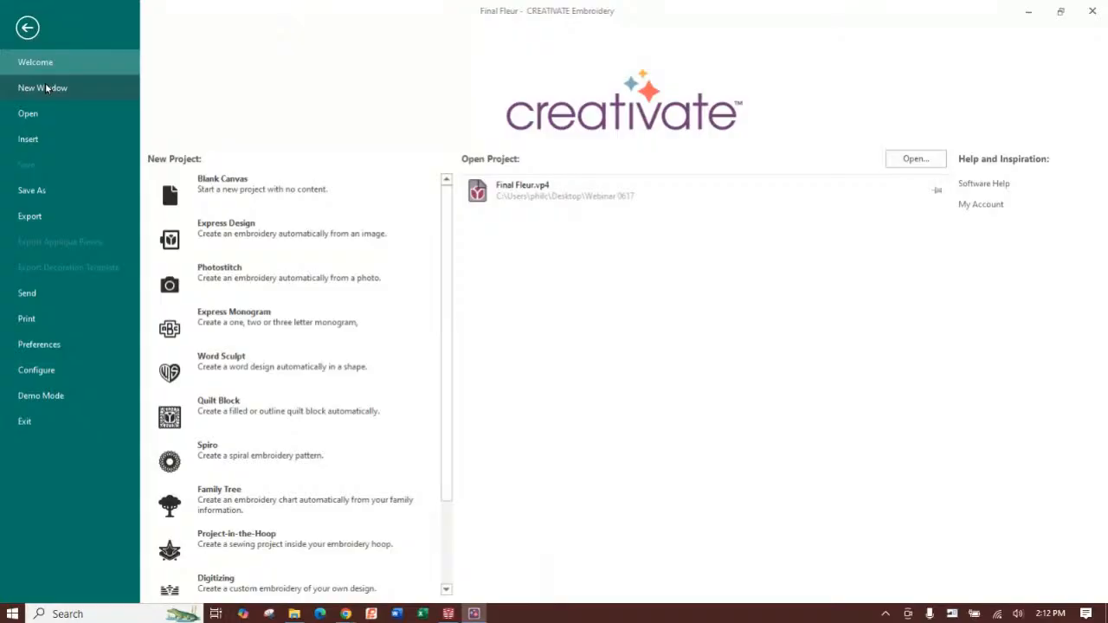
Start a blank canvas project in a new window with a custom hoop size of 150 mm wide by 150 mm high.
click(45, 88)
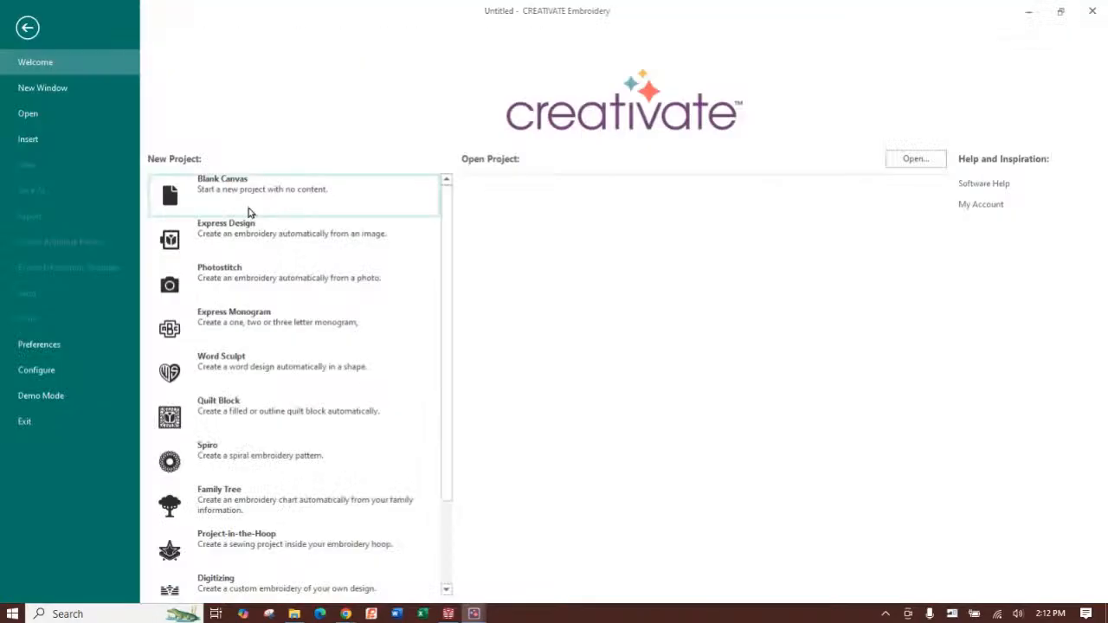
click(248, 200)
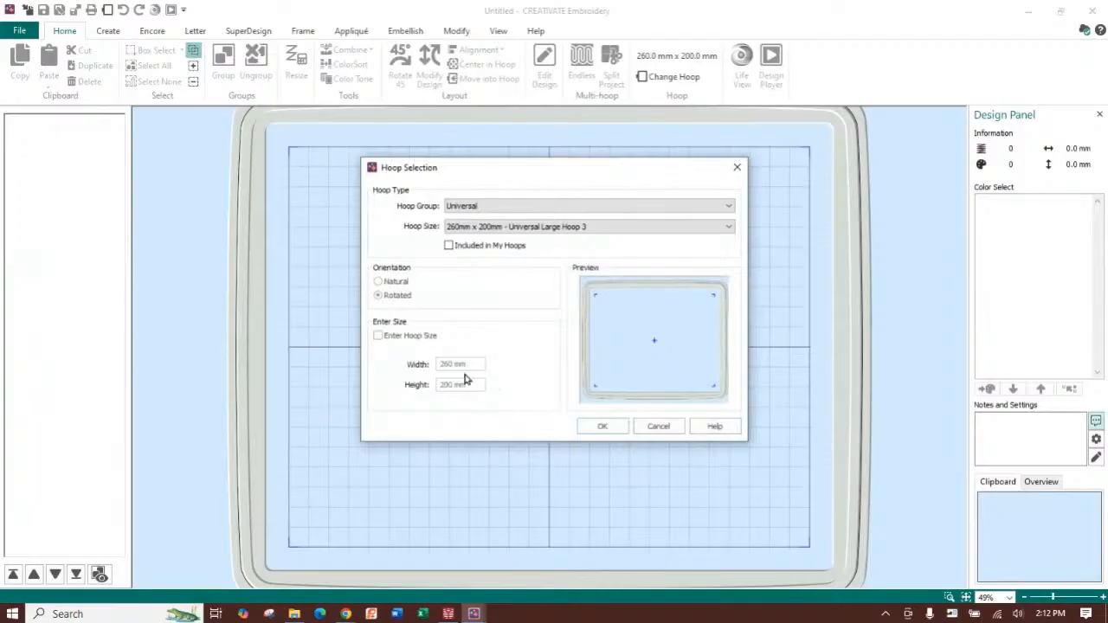
click(378, 336)
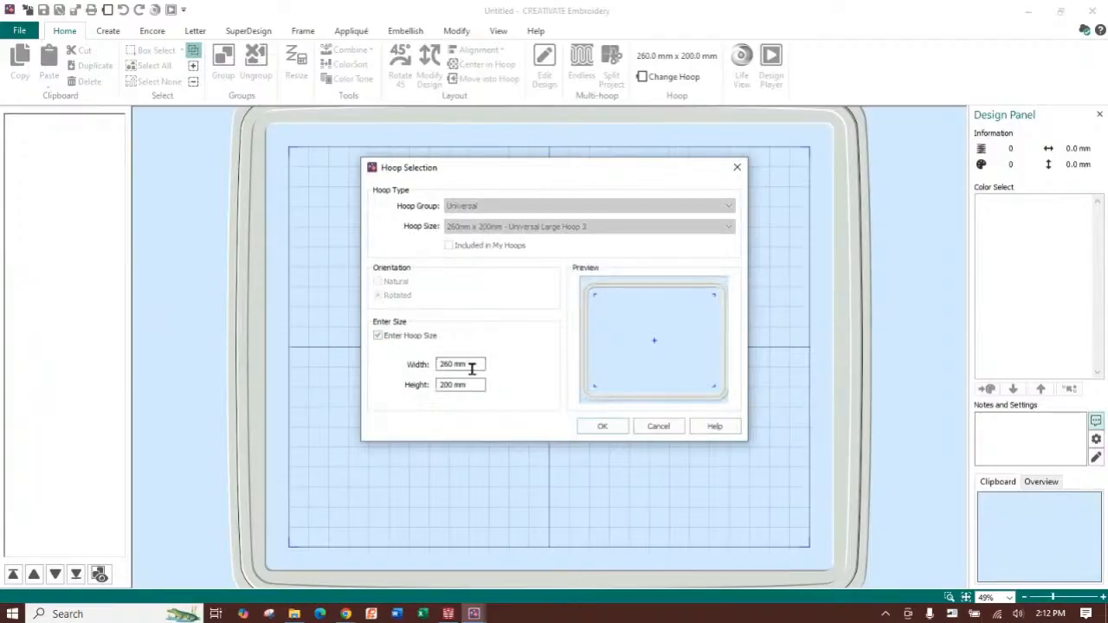
drag(471, 364, 437, 363)
text(150)
key(Tab)
text(150)
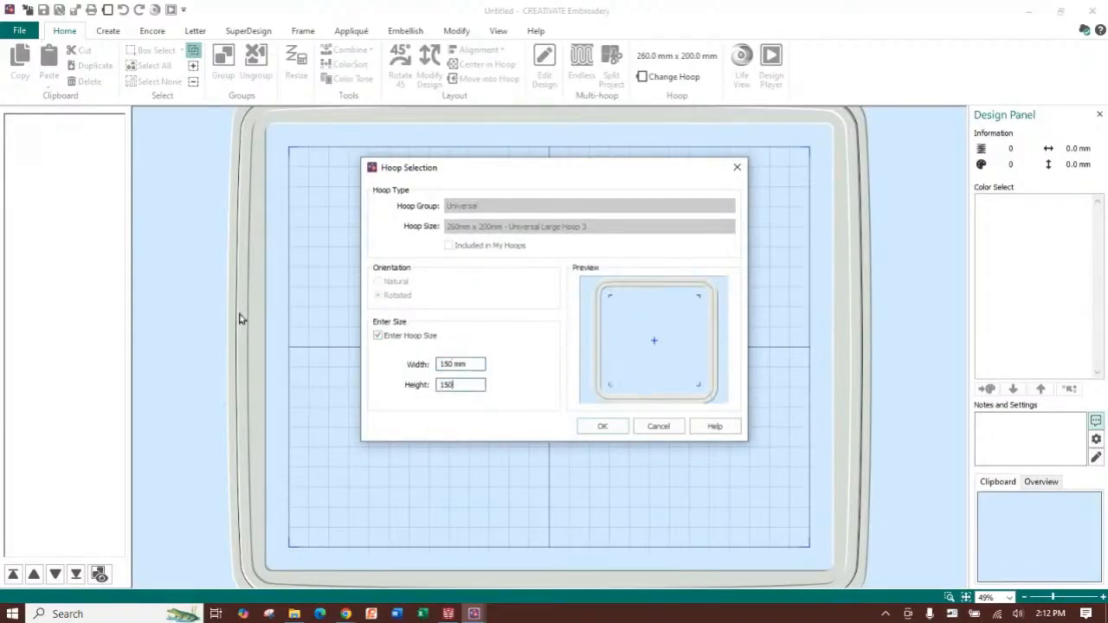
click(598, 429)
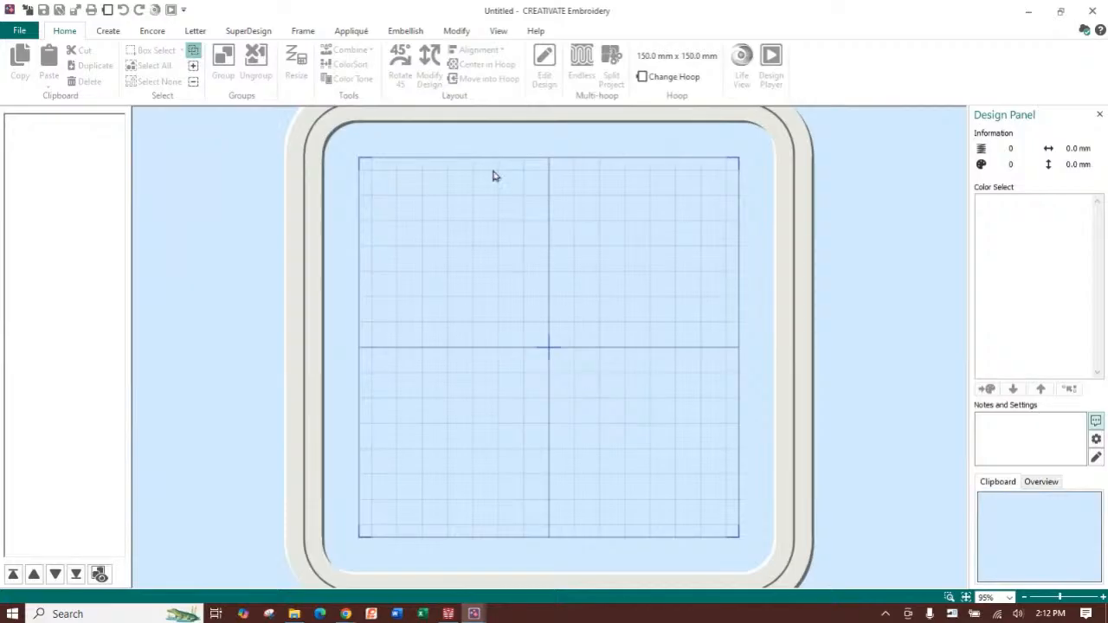
Switch to CREATIVATE Digitizing with an empty design, skipping the ExpressDesign Wizard, and show the Quick Create tools.
click(113, 31)
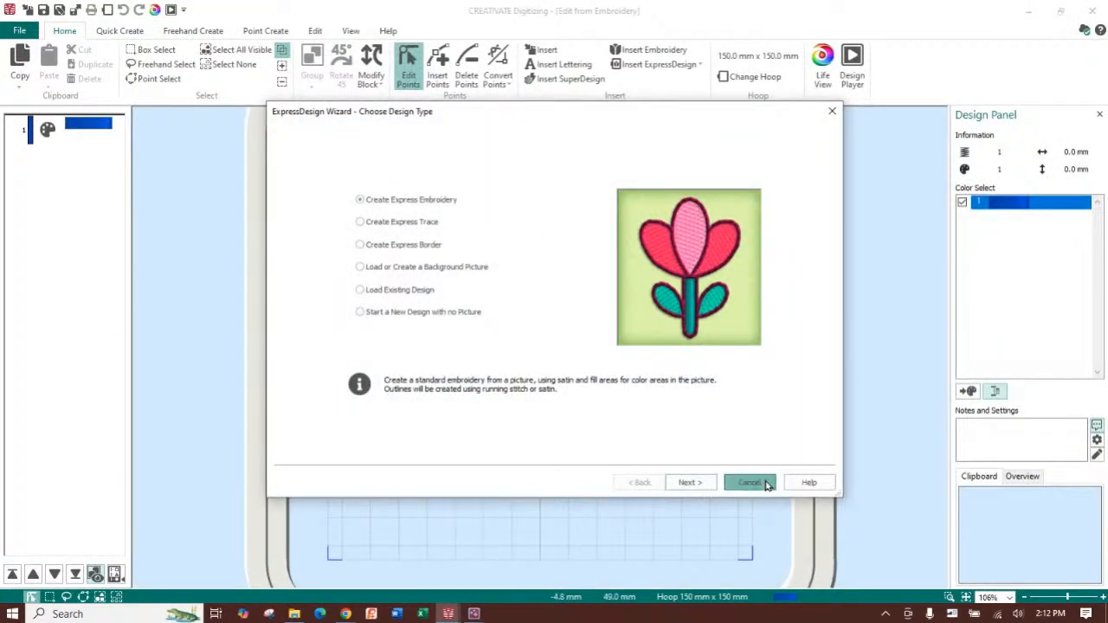
click(752, 483)
click(119, 31)
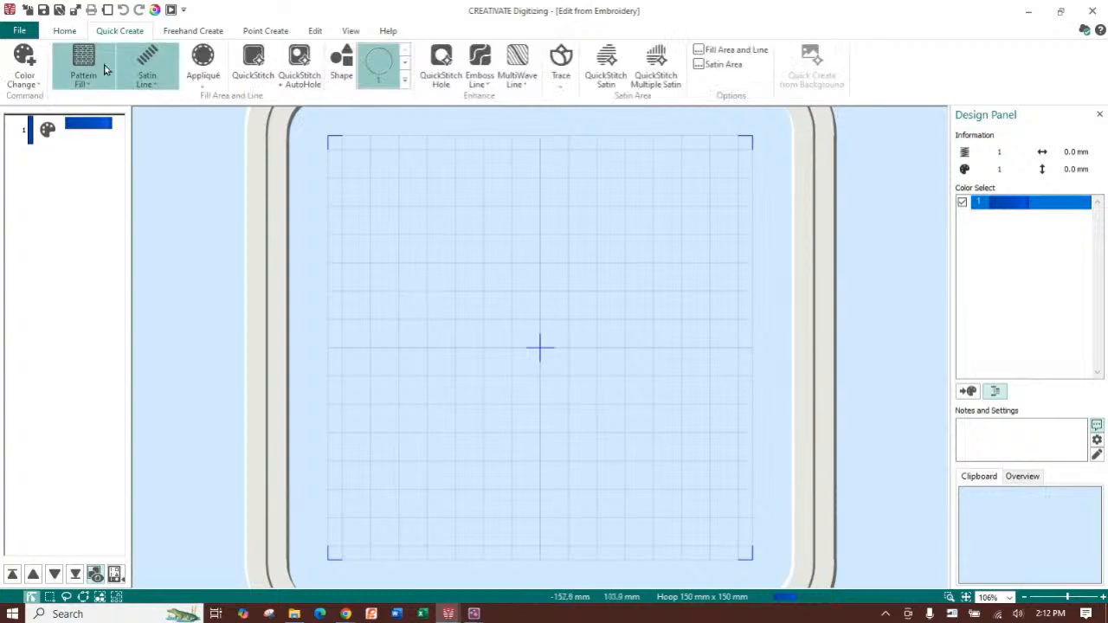
Choose MultiWave Fill as the area fill and set the satin line's width to 2.
click(94, 87)
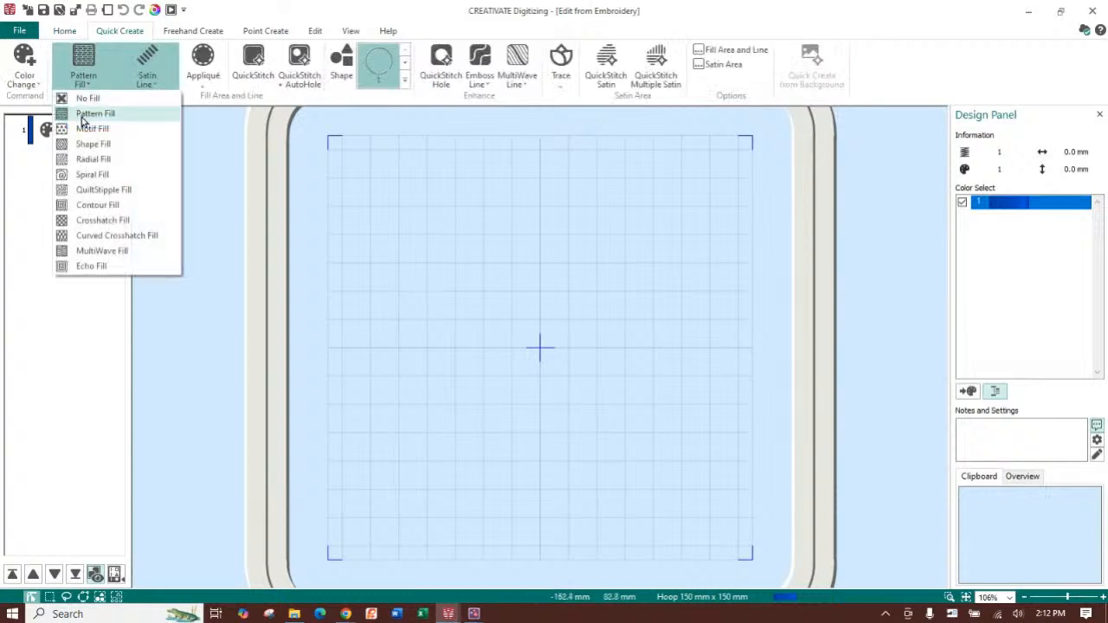
click(113, 250)
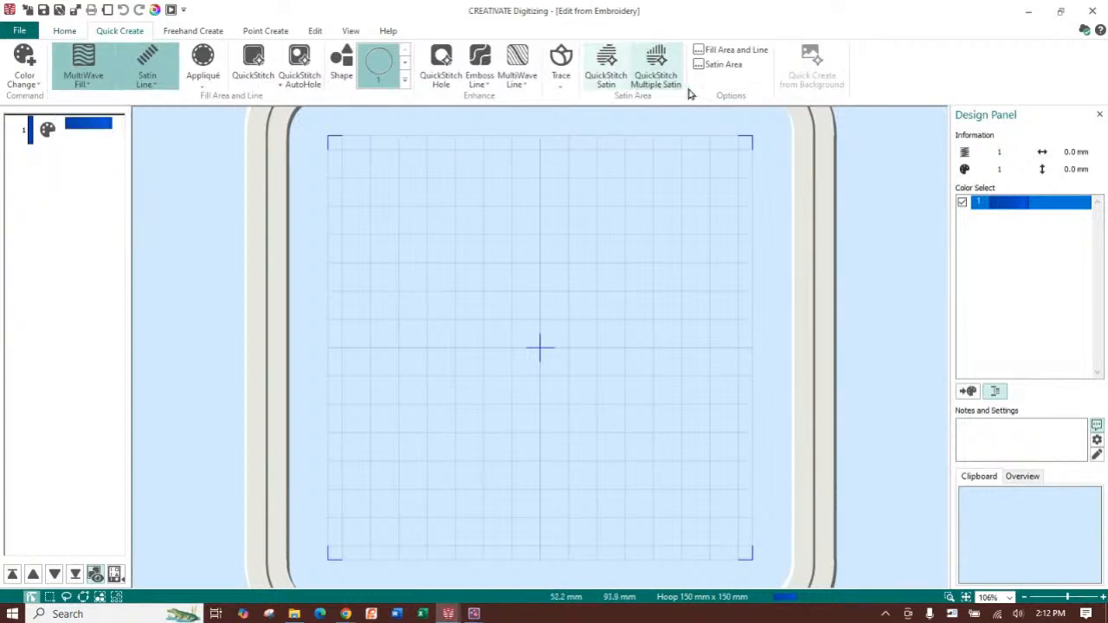
click(731, 52)
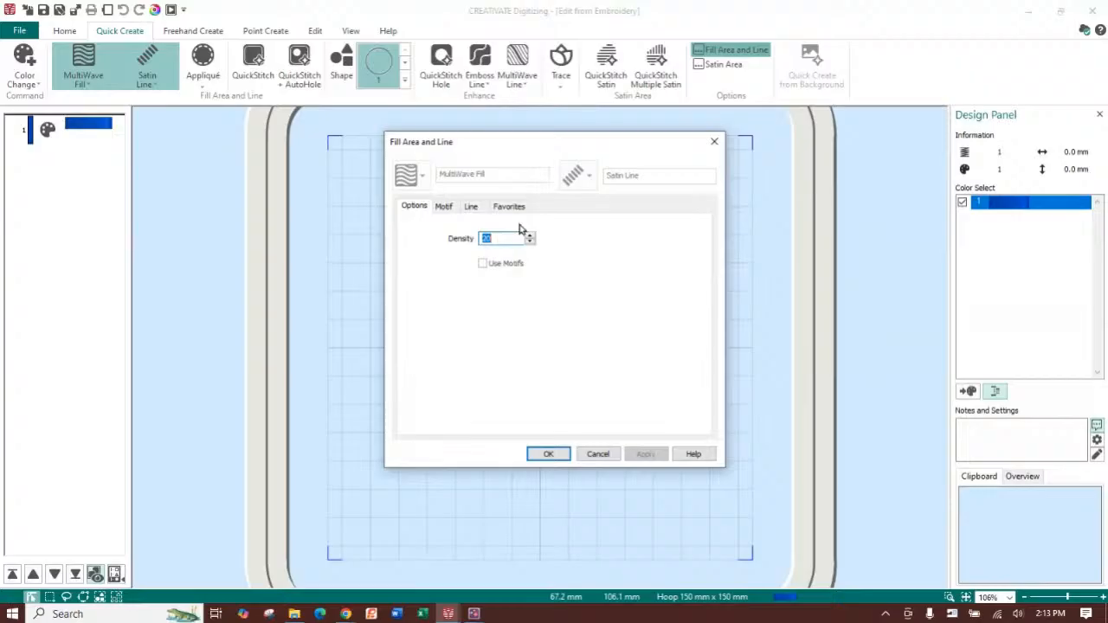
click(471, 206)
drag(522, 245, 485, 245)
text(2)
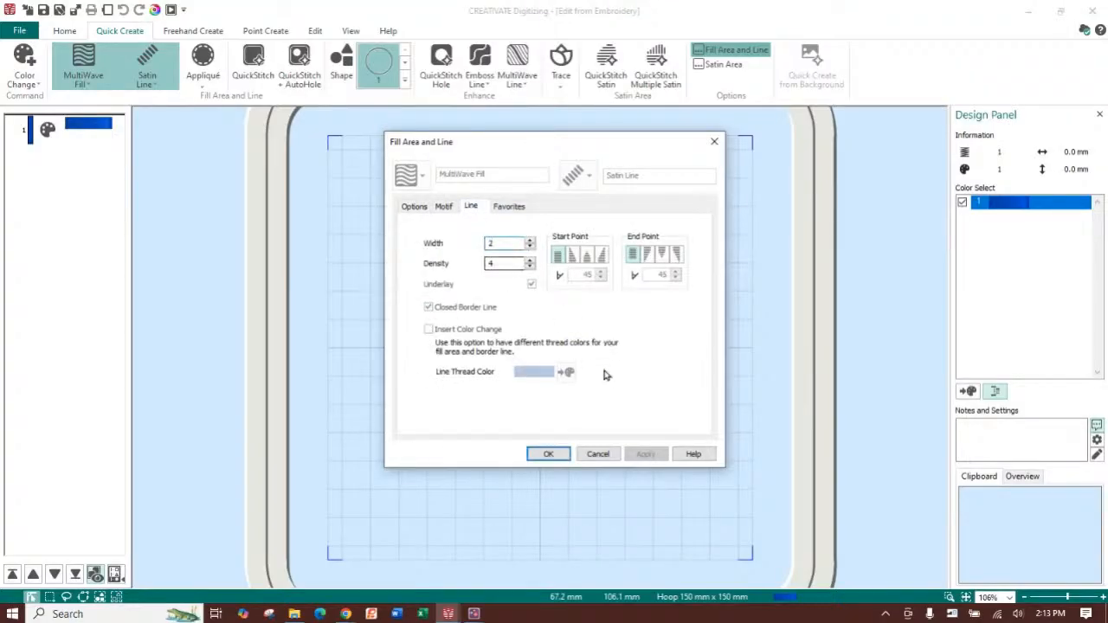
click(552, 455)
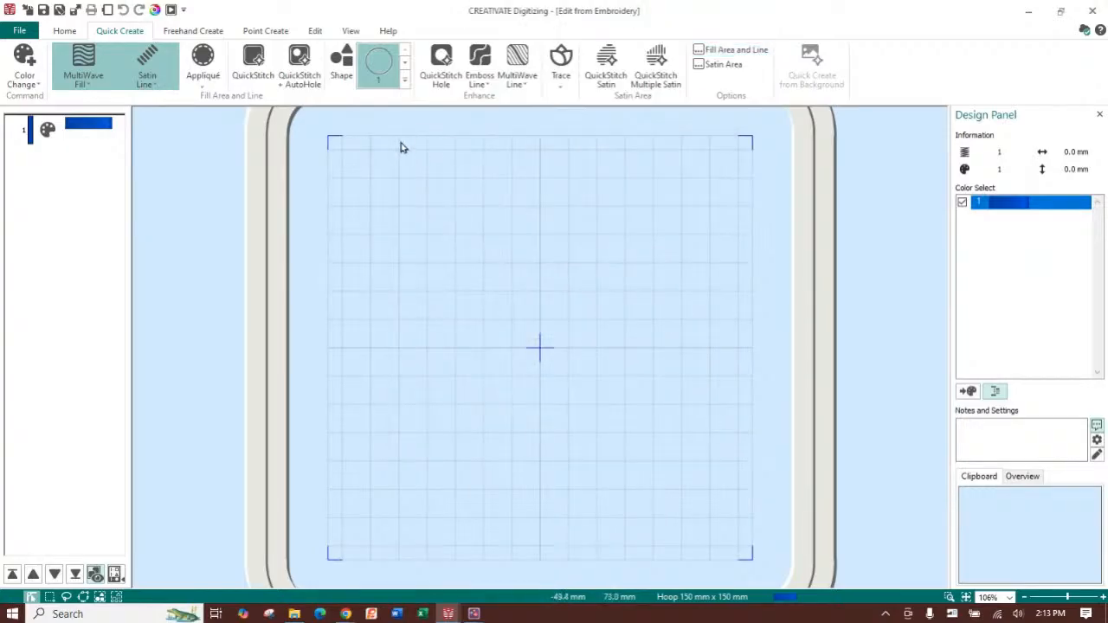
Place a circle shape near the hoop's upper-left corner and enlarge it to about 59 mm across.
click(340, 76)
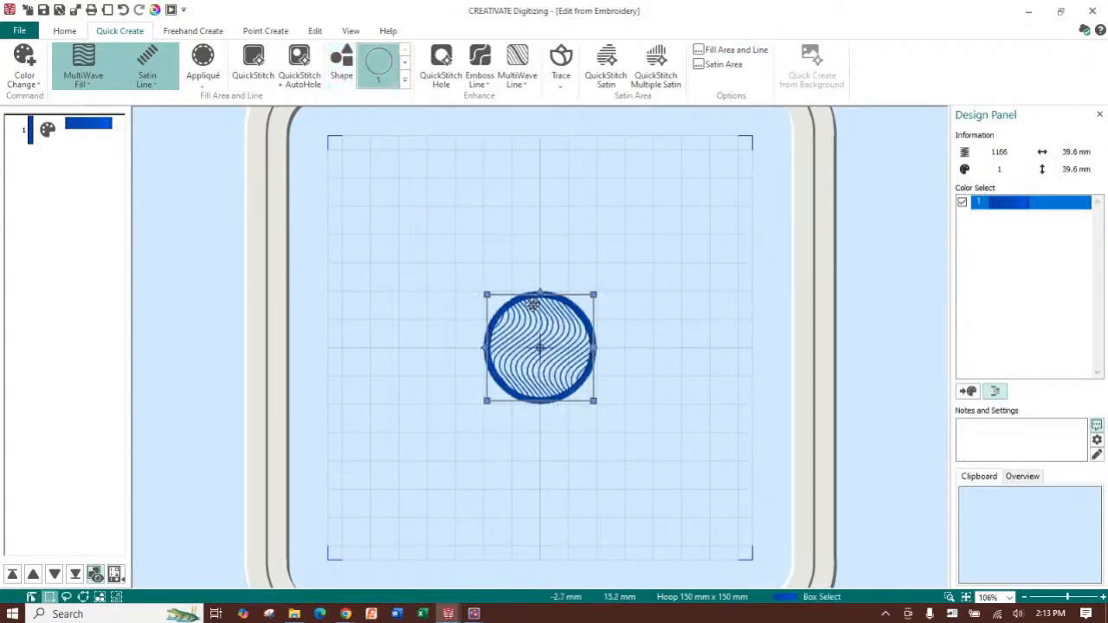
drag(538, 323, 402, 194)
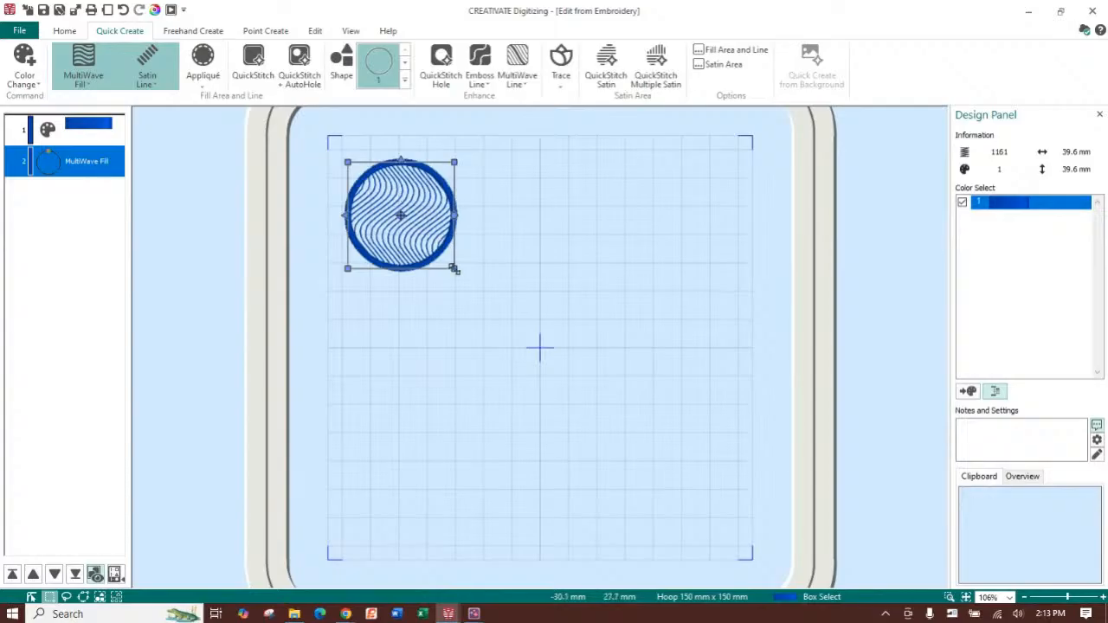
drag(454, 267, 509, 323)
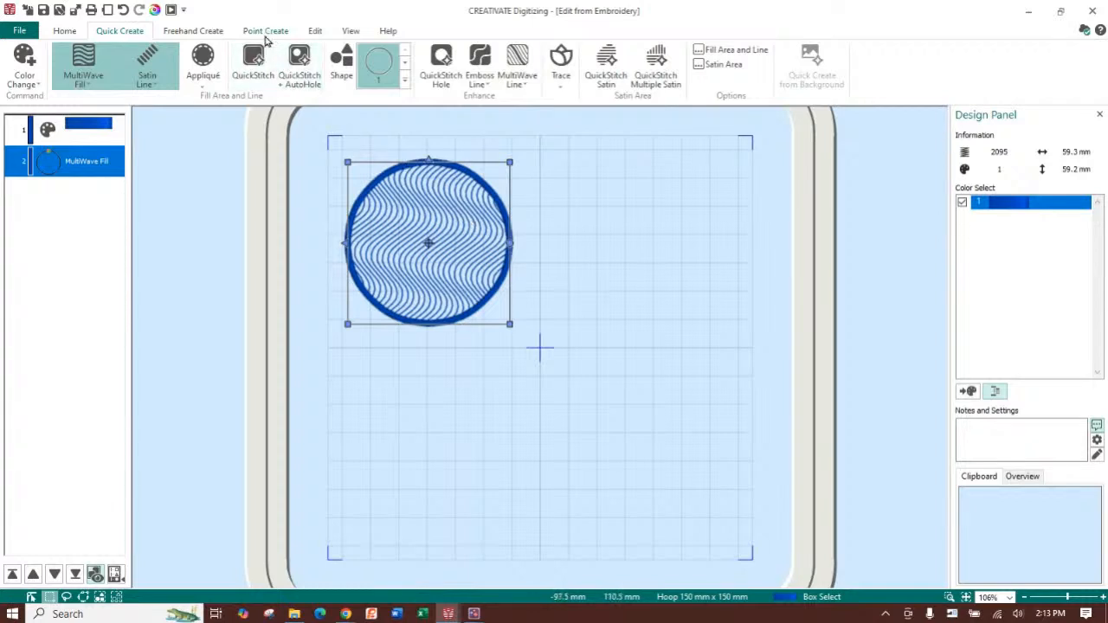
Draw a five-point MultiWave line arching across the circle, starting and ending just outside its edges.
click(503, 75)
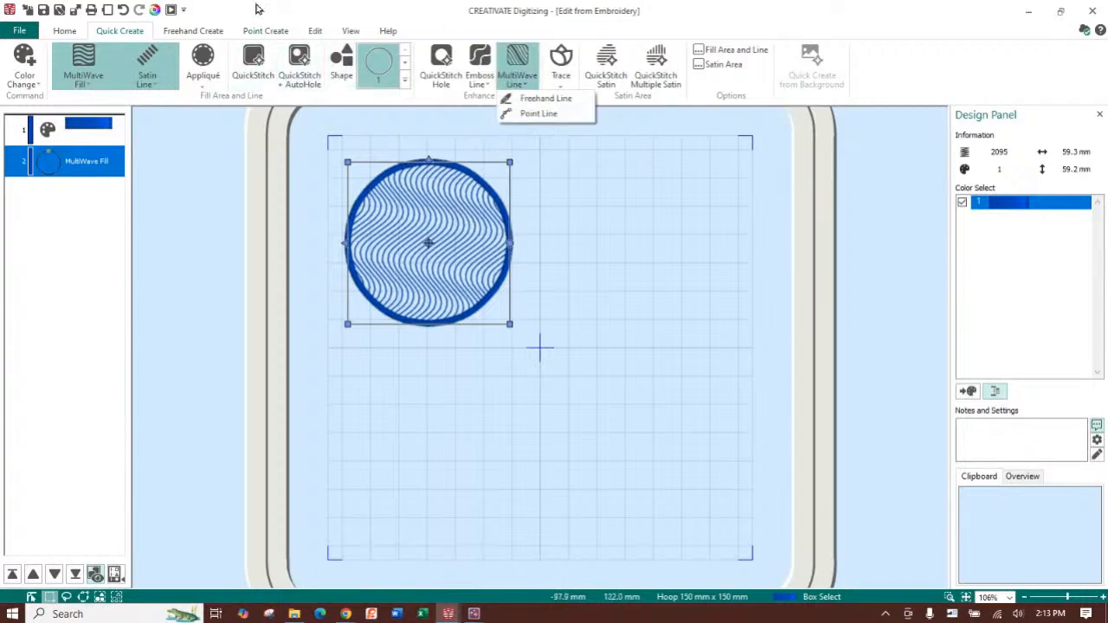
click(530, 114)
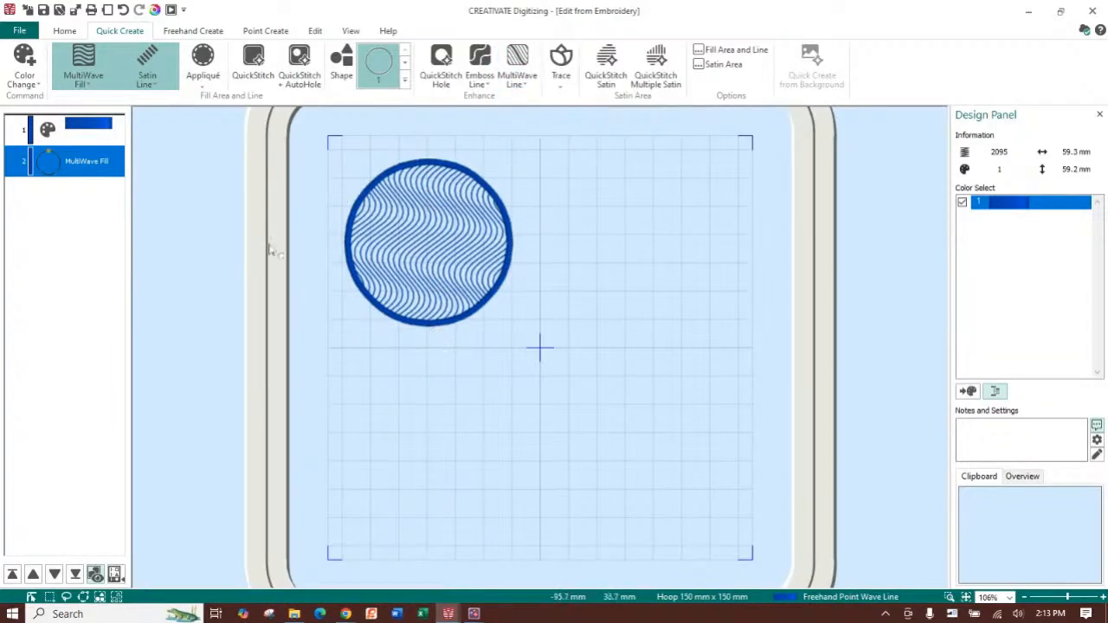
click(302, 258)
click(363, 236)
click(419, 222)
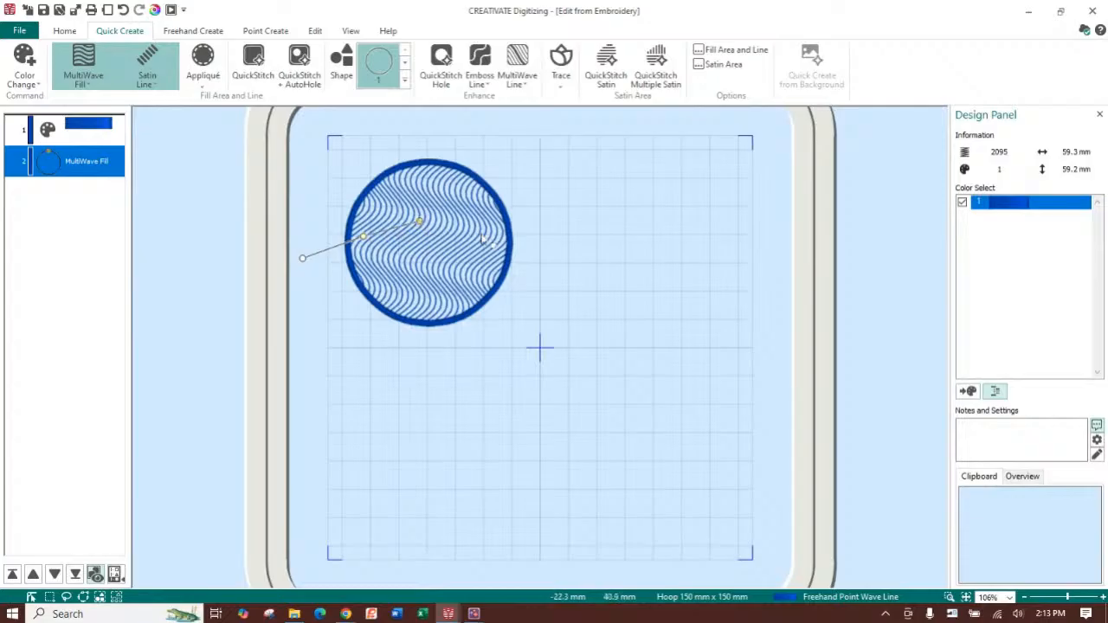
click(481, 238)
click(546, 273)
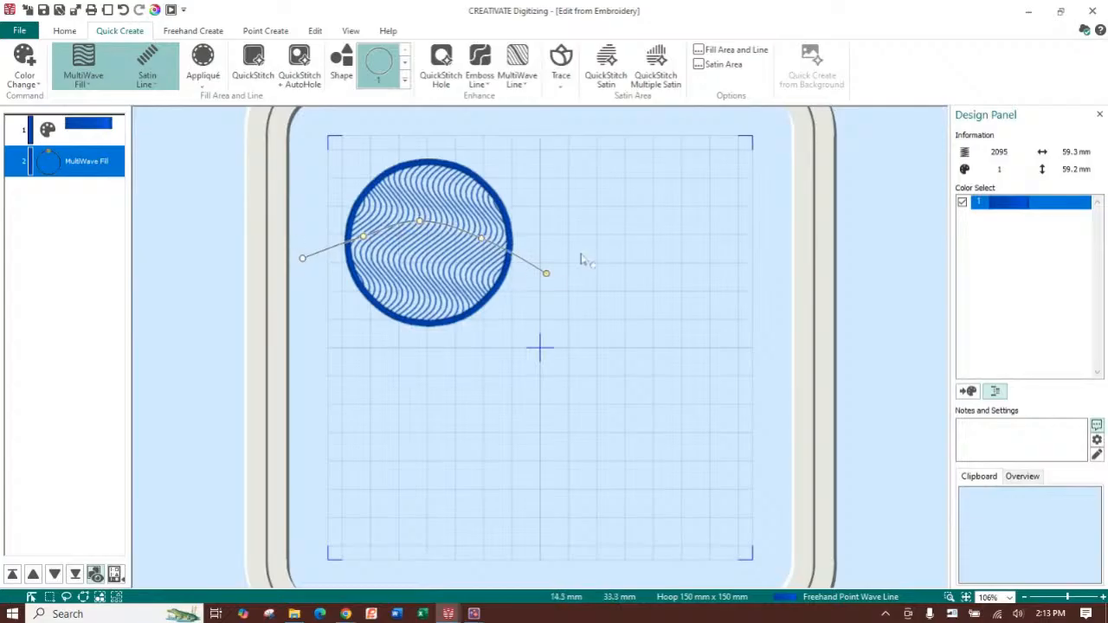
key(Return)
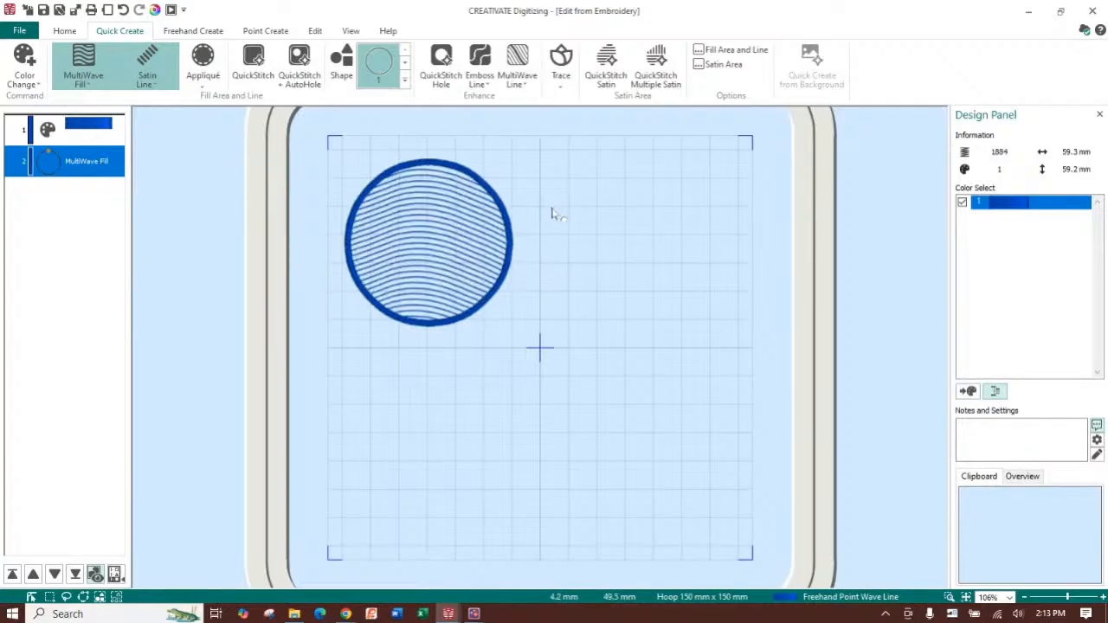
Reshape the circle's wave line by lowering the points on either side of the crest and raising the right end point.
right_click(555, 213)
drag(364, 238, 374, 264)
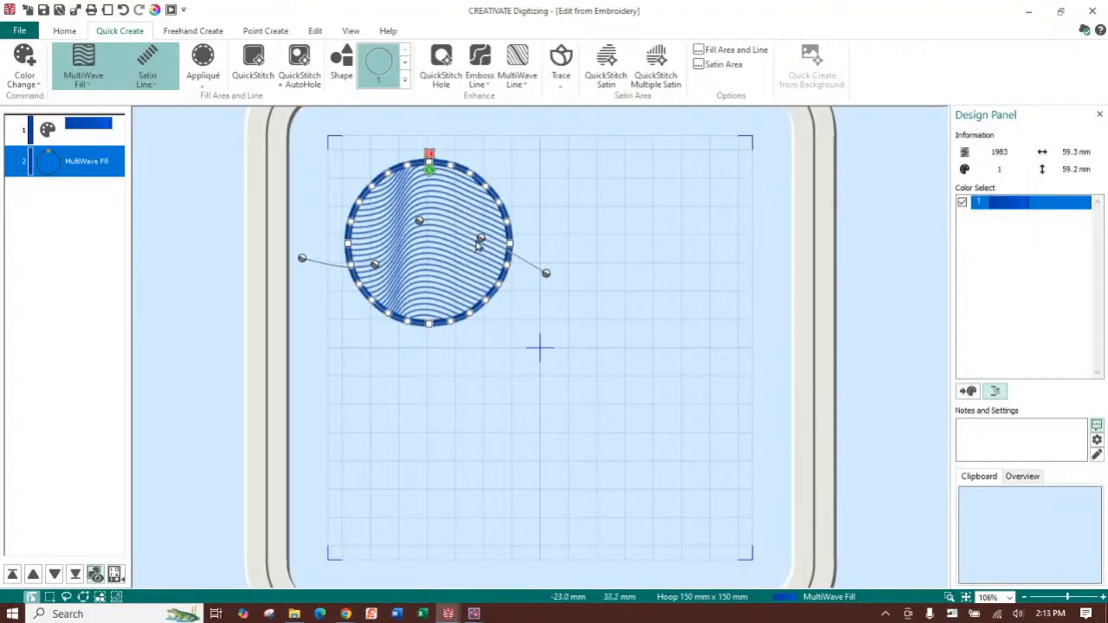
drag(480, 240, 474, 271)
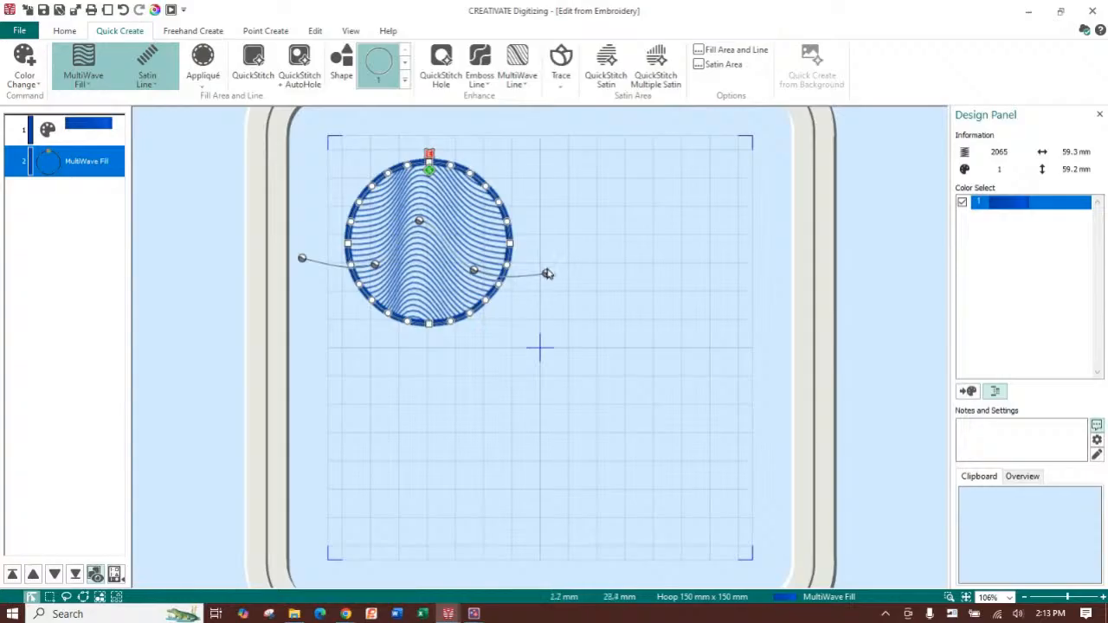
drag(547, 273, 541, 235)
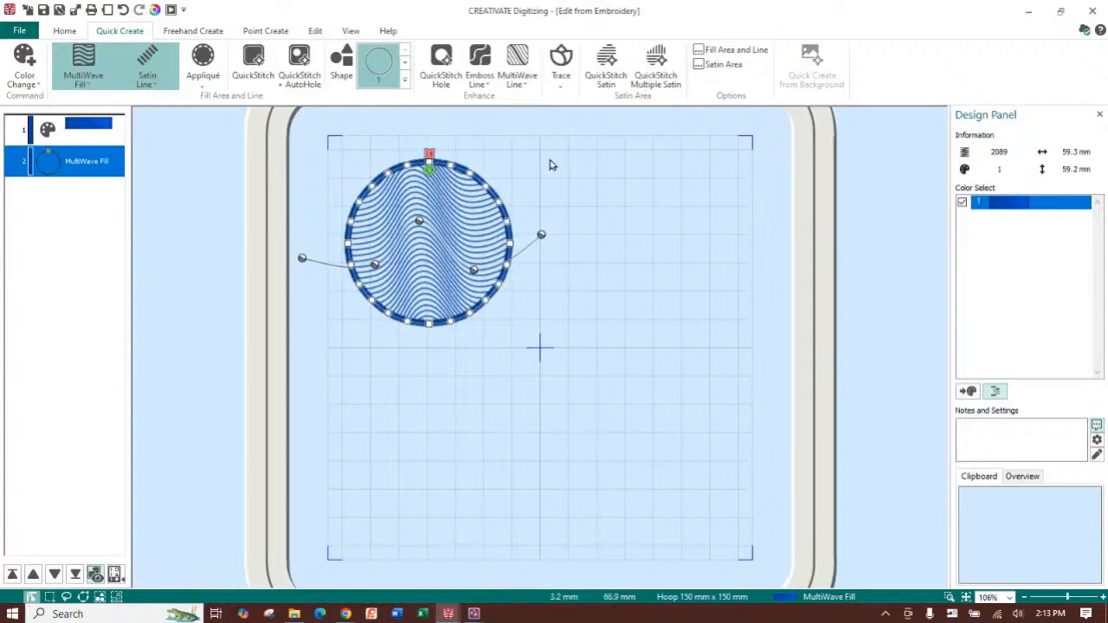
Place a second circle with Curved Crosshatch Fill in the hoop's upper-right quarter, roughly matching the first circle's size.
click(86, 85)
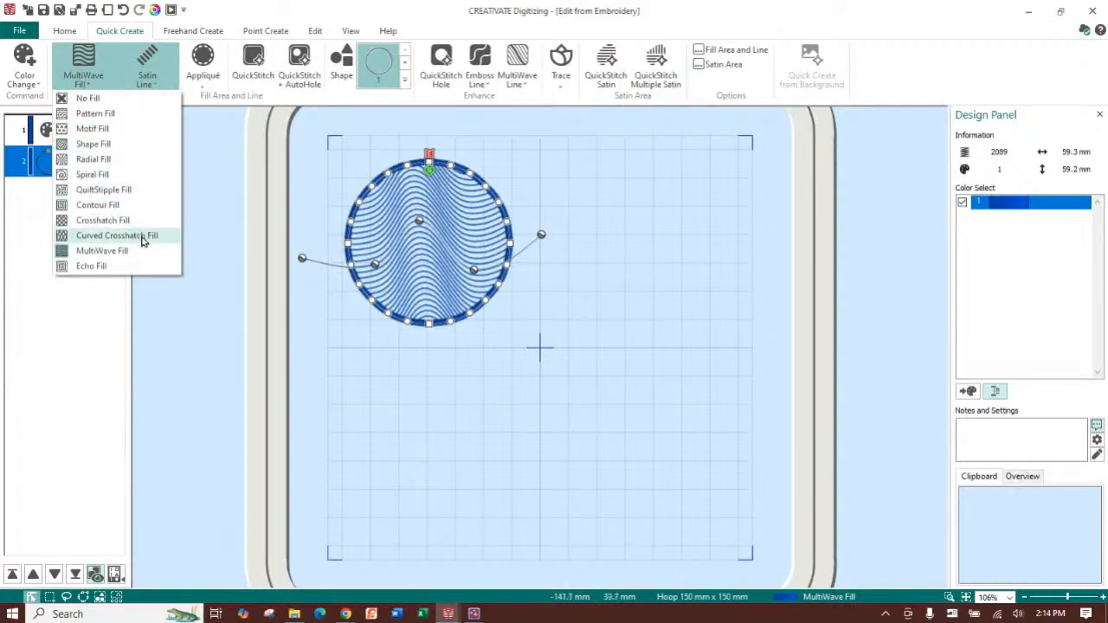
click(141, 237)
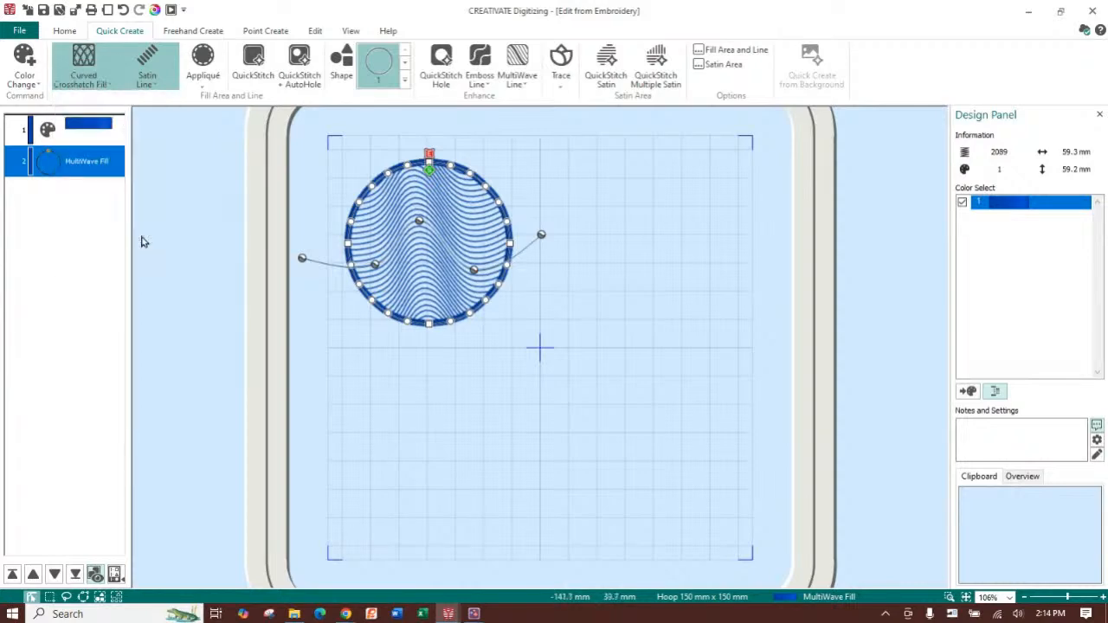
click(341, 62)
drag(554, 325, 620, 187)
drag(661, 261, 676, 284)
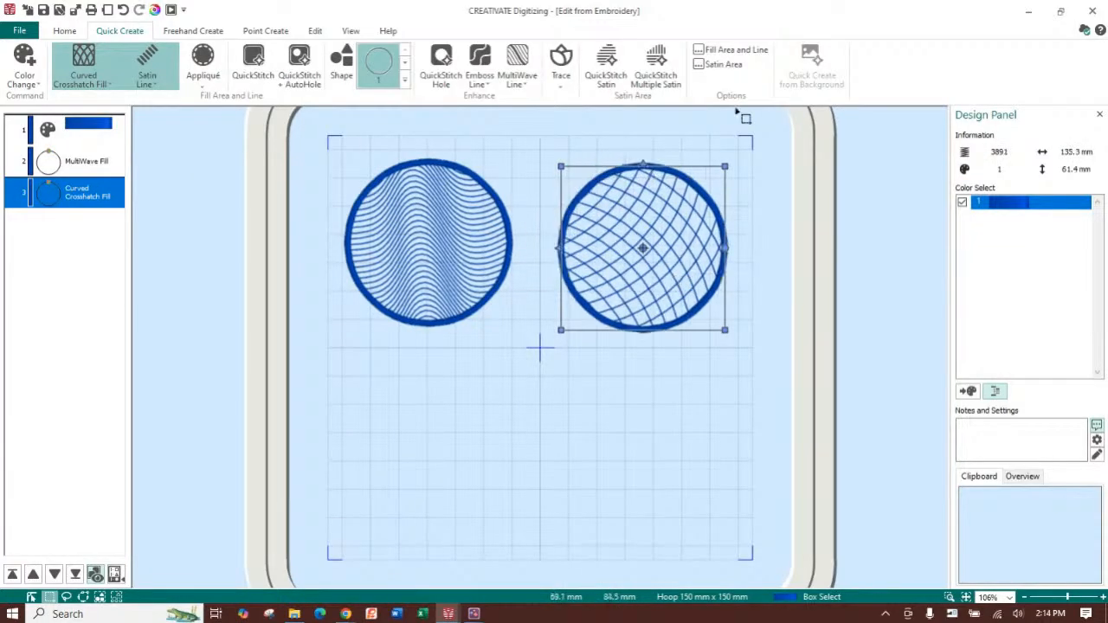
Set the Curved Crosshatch Fill creation options to the Enter Angles style with Motif Line stitches.
click(725, 54)
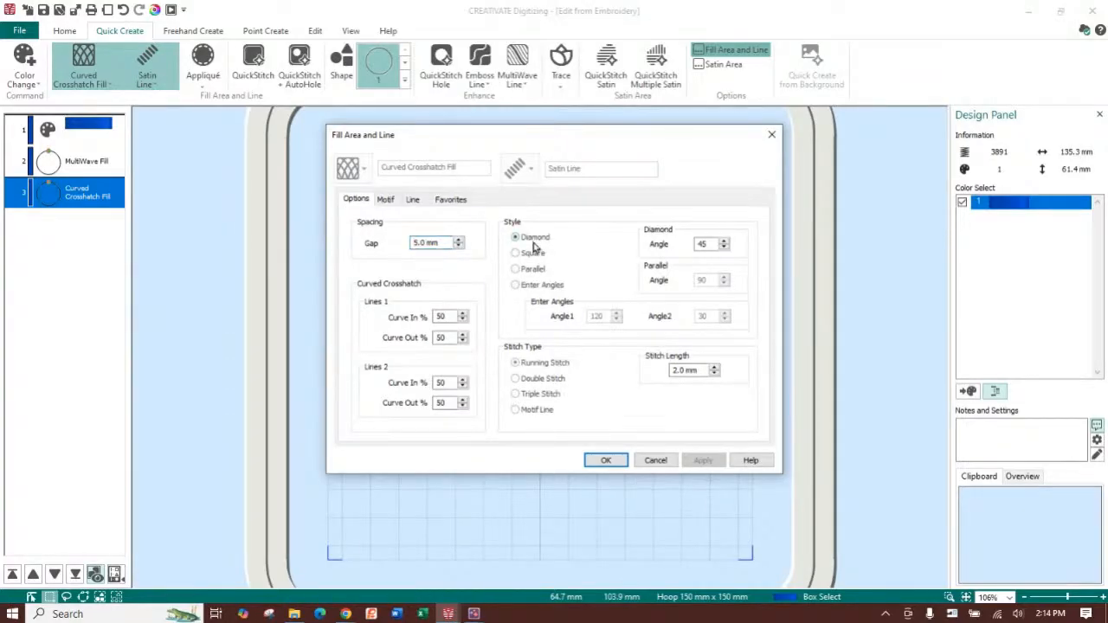
double_click(712, 240)
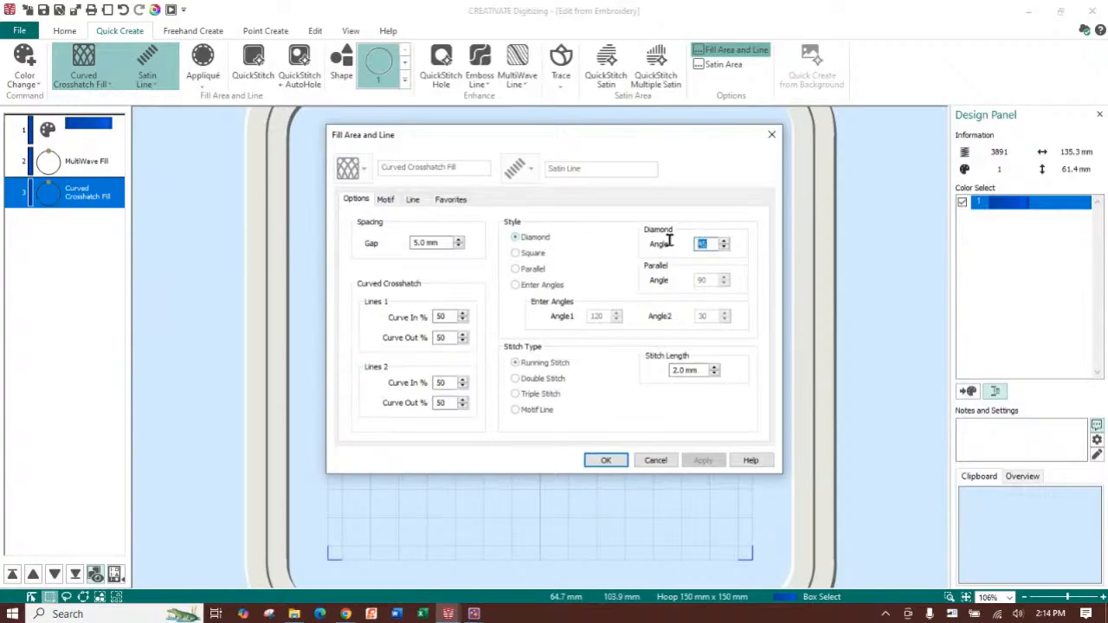
click(517, 253)
click(532, 274)
click(548, 287)
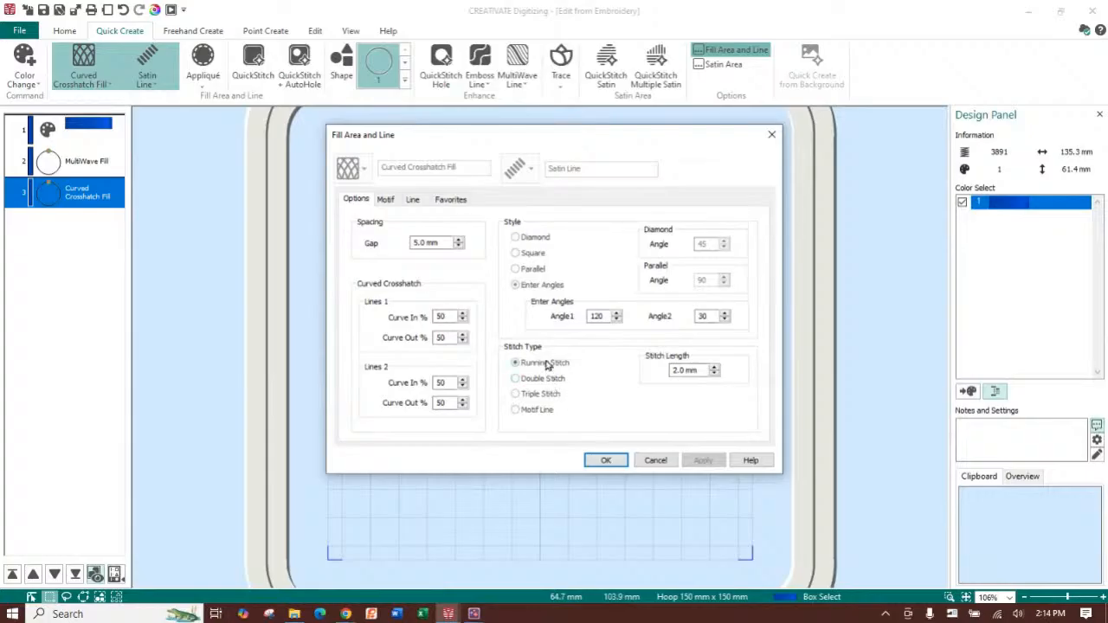
click(543, 411)
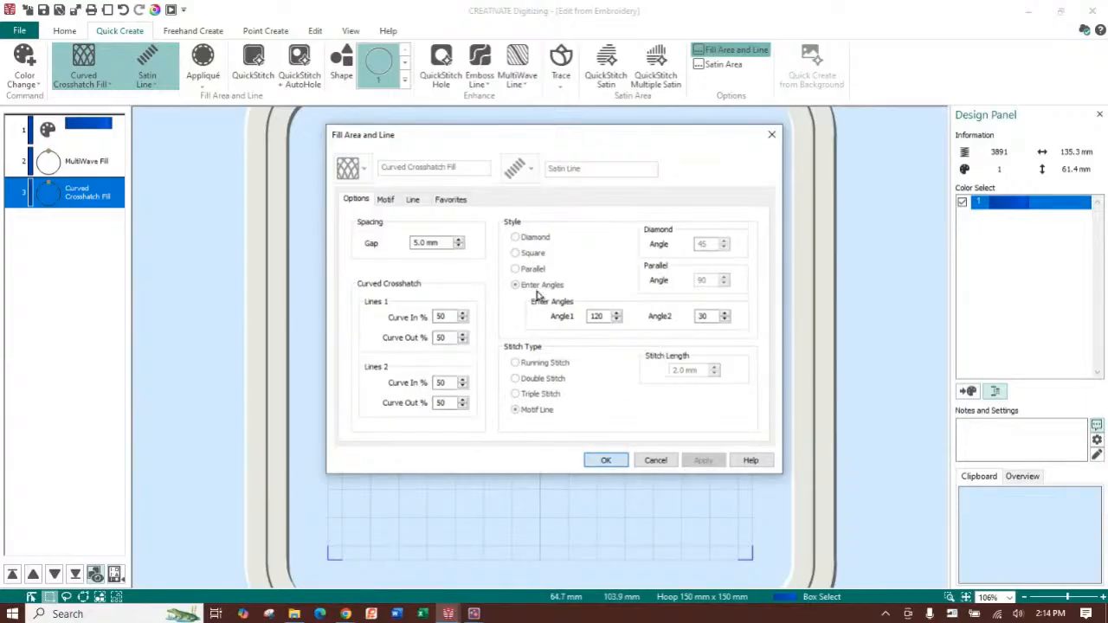
click(606, 460)
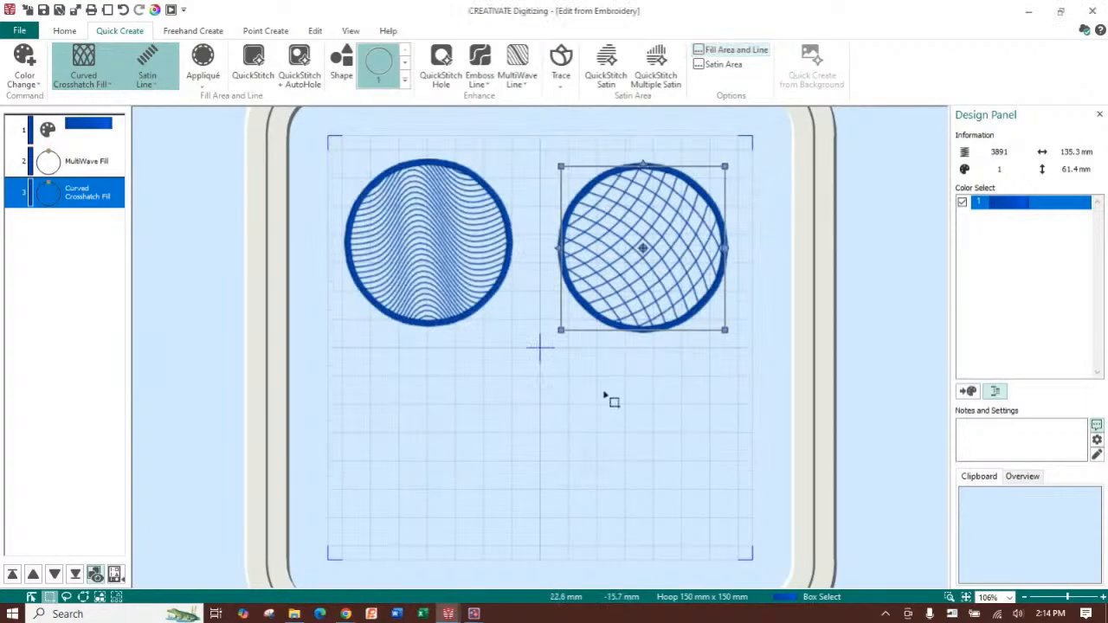
Inspect the crosshatch circle's fill properties, including the Lines 1 curve percentages, and leave them without changes.
click(793, 228)
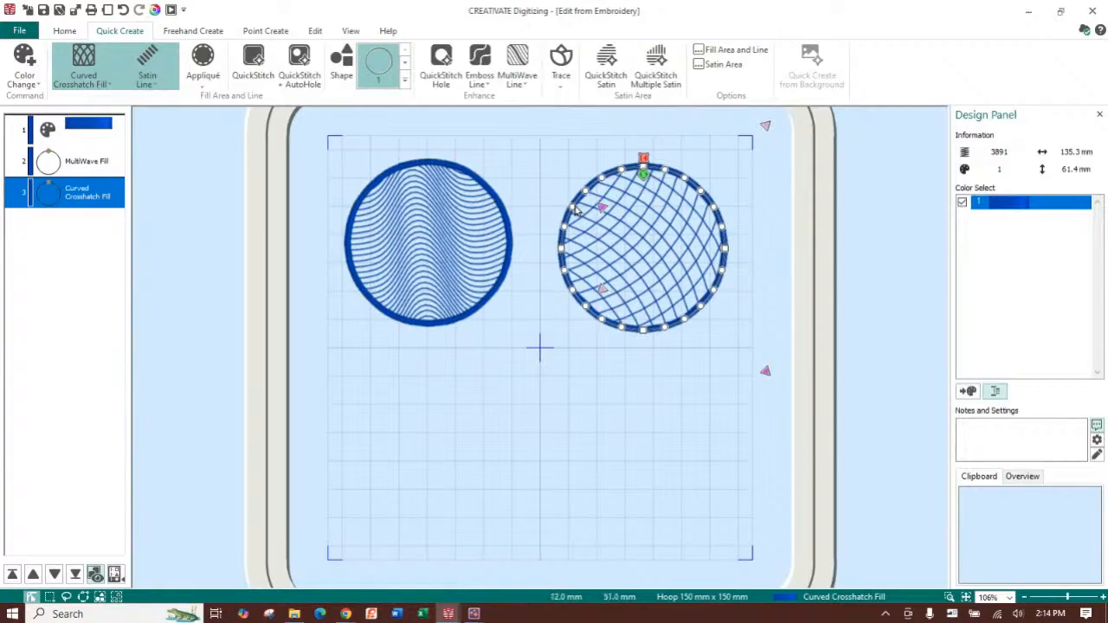
double_click(653, 239)
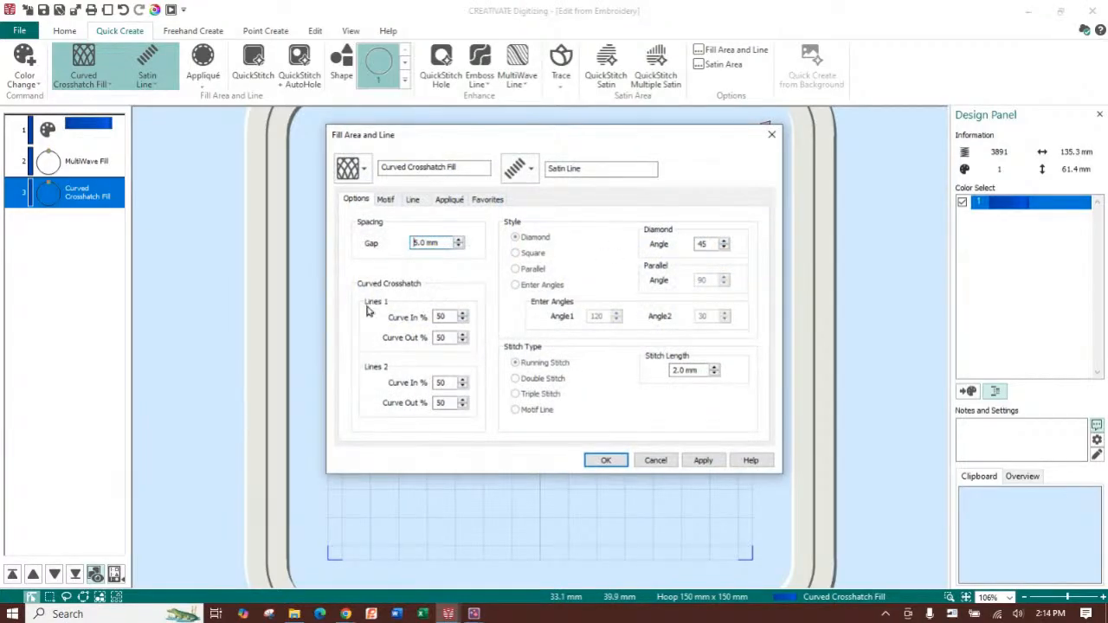
double_click(442, 317)
click(663, 463)
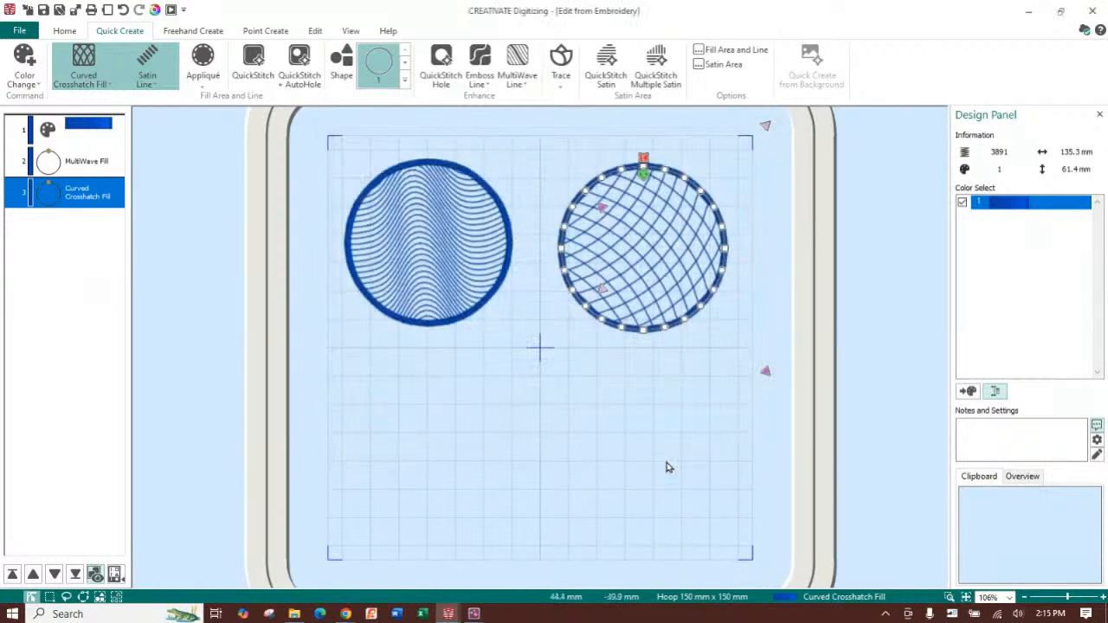
Reshape the crosshatch lines with the curve handles to about -40 and -28% for Lines 1, 46 and -36% for Lines 2.
click(762, 373)
click(593, 293)
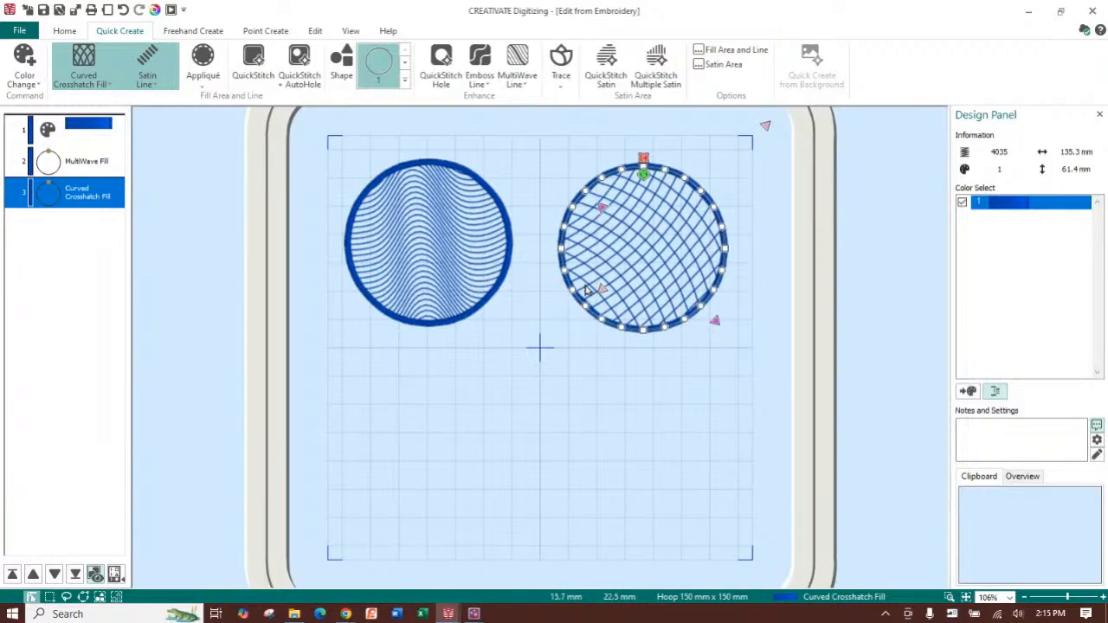
mouse_move(601, 291)
mouse_down()
mouse_move(648, 255)
mouse_move(591, 332)
mouse_move(570, 323)
mouse_up()
drag(765, 127, 710, 211)
mouse_move(572, 323)
mouse_down()
mouse_move(617, 293)
mouse_move(620, 276)
mouse_up()
drag(603, 210, 529, 136)
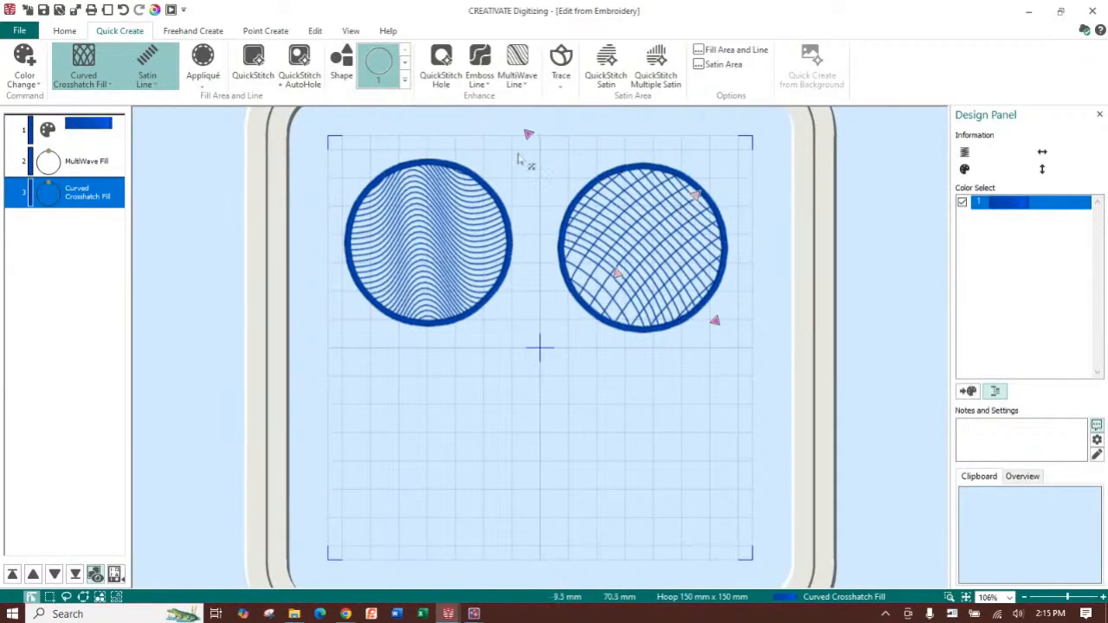
drag(619, 277, 599, 293)
drag(717, 324, 700, 313)
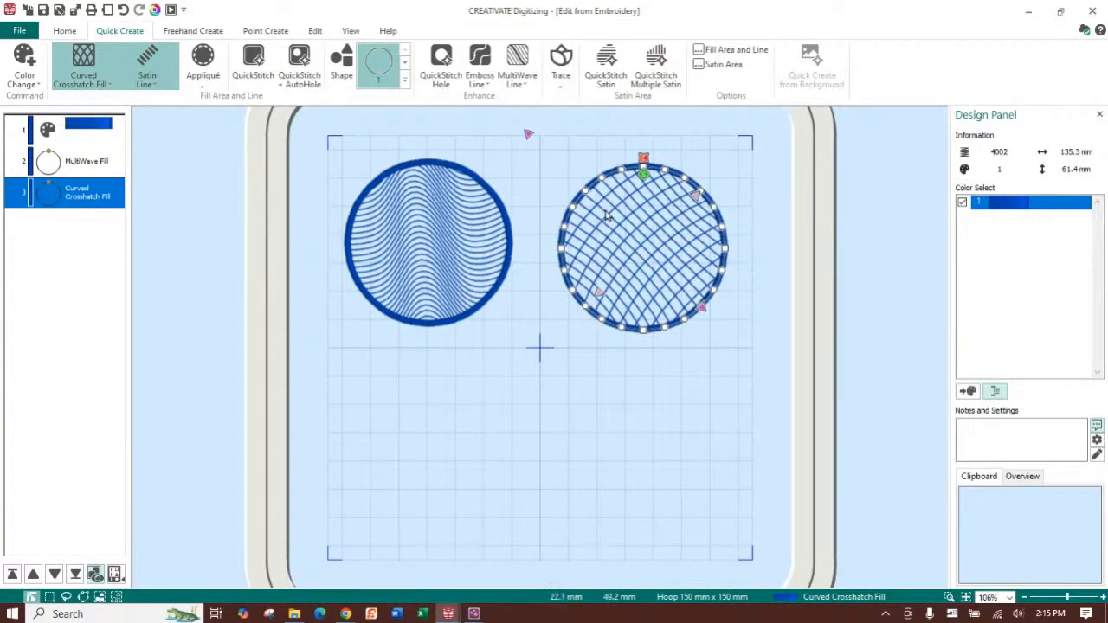
Change the crosshatch circle's style to Square and move its upper curve handle slightly outward.
double_click(608, 216)
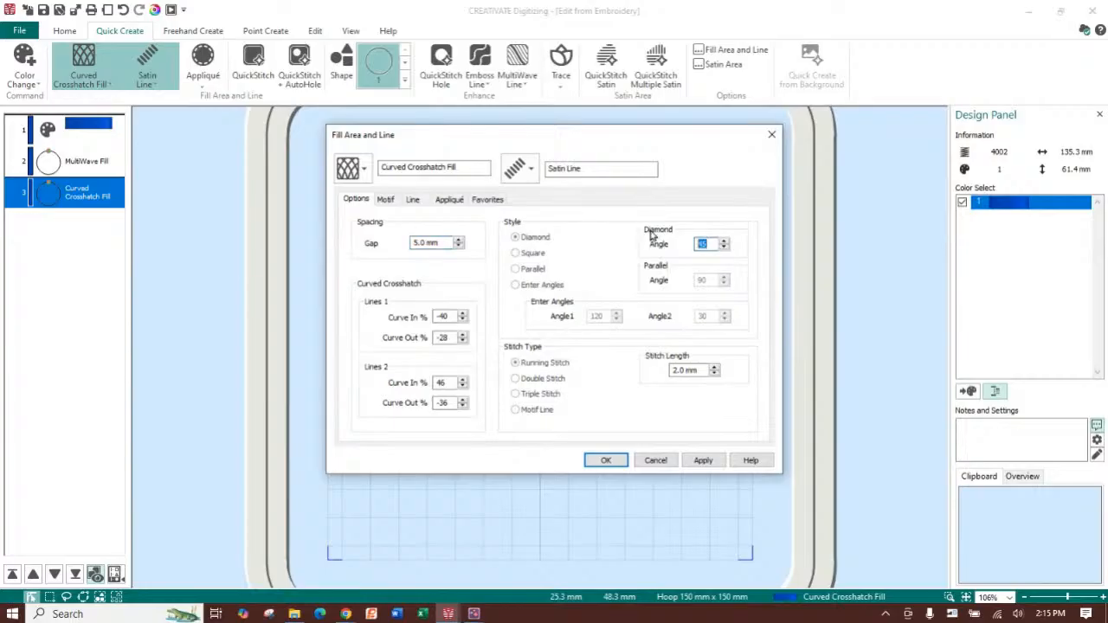
click(530, 254)
key(Return)
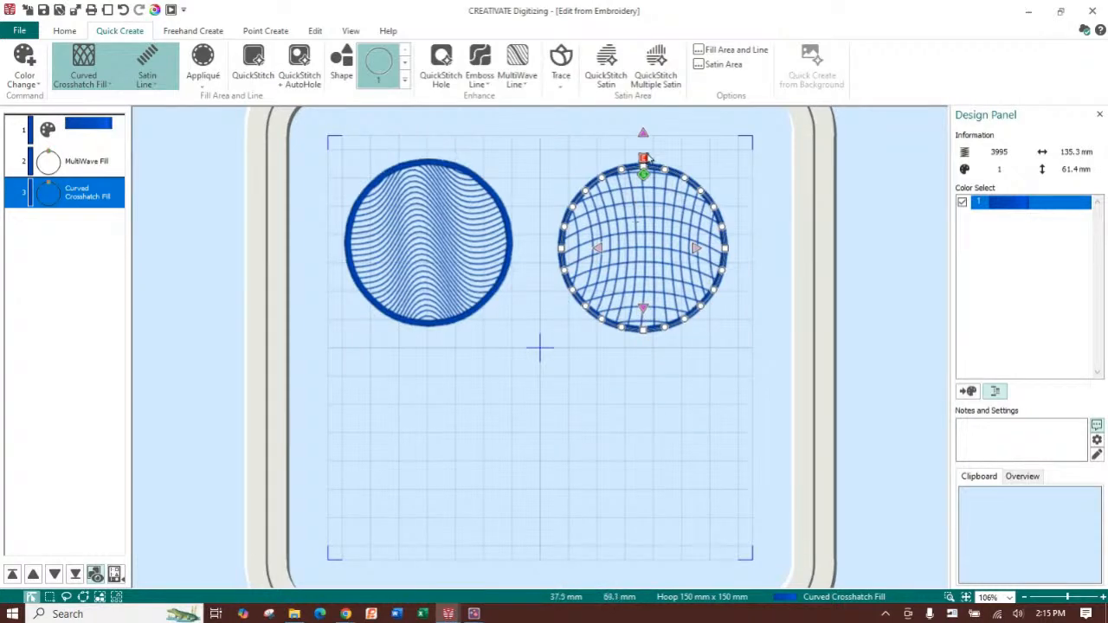
mouse_move(641, 133)
mouse_down()
mouse_move(641, 115)
mouse_move(643, 129)
mouse_up()
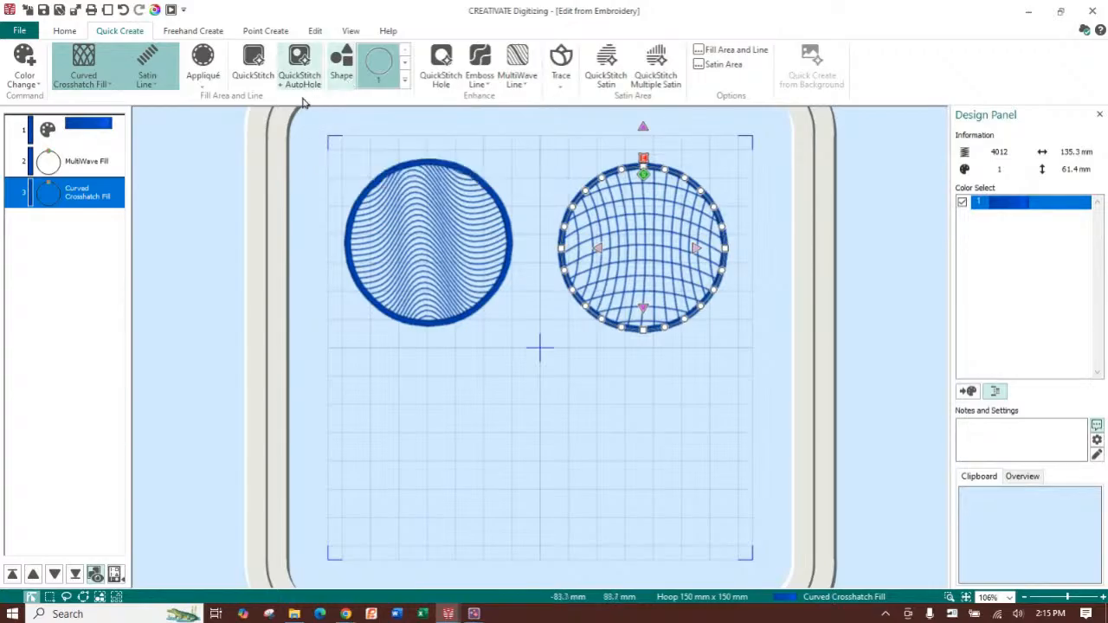
Choose Spiral Fill as the area fill and accept its options with a density of 2.
click(95, 83)
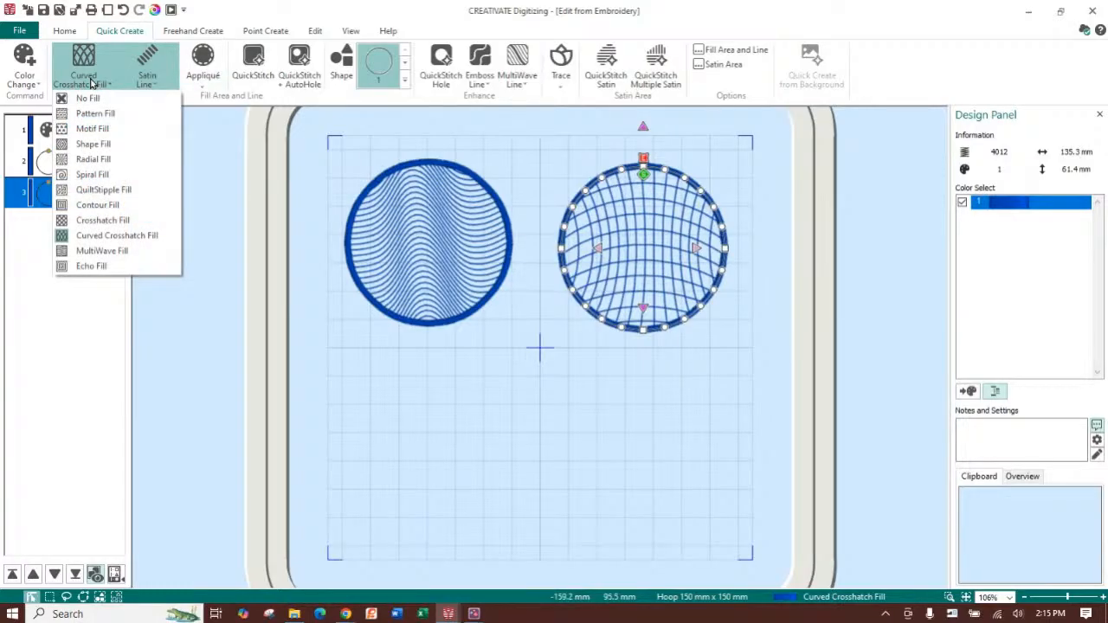
click(91, 175)
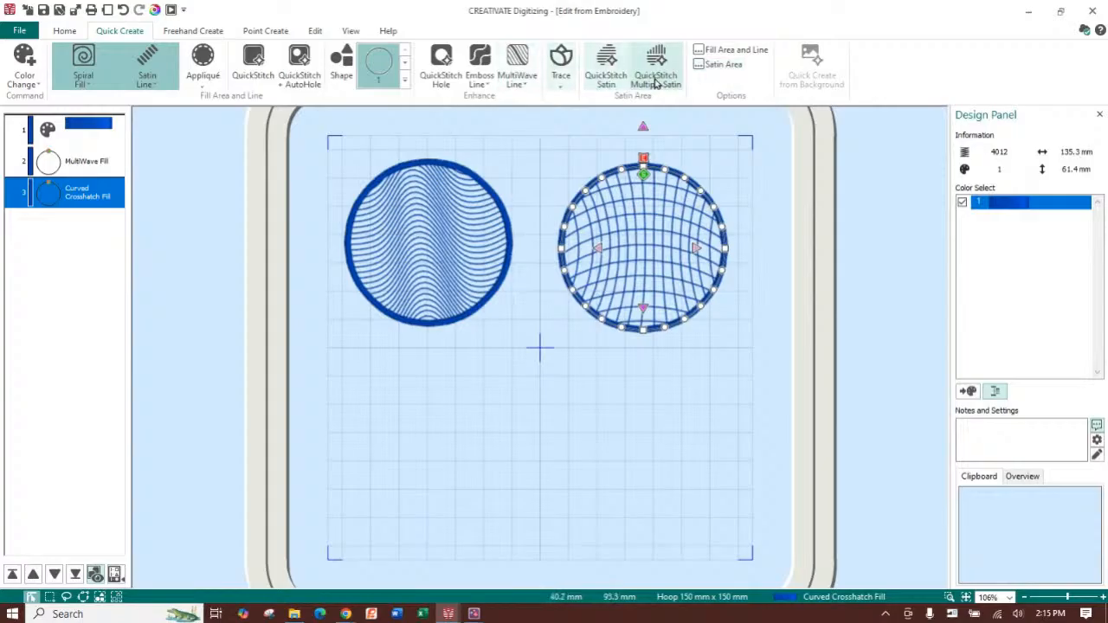
click(721, 54)
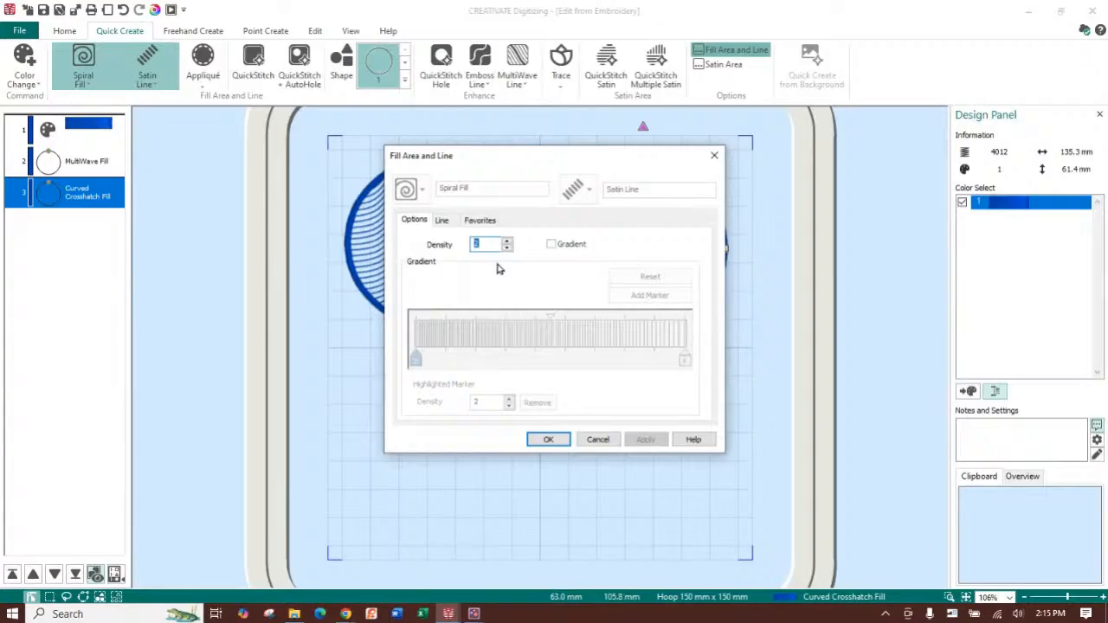
click(539, 442)
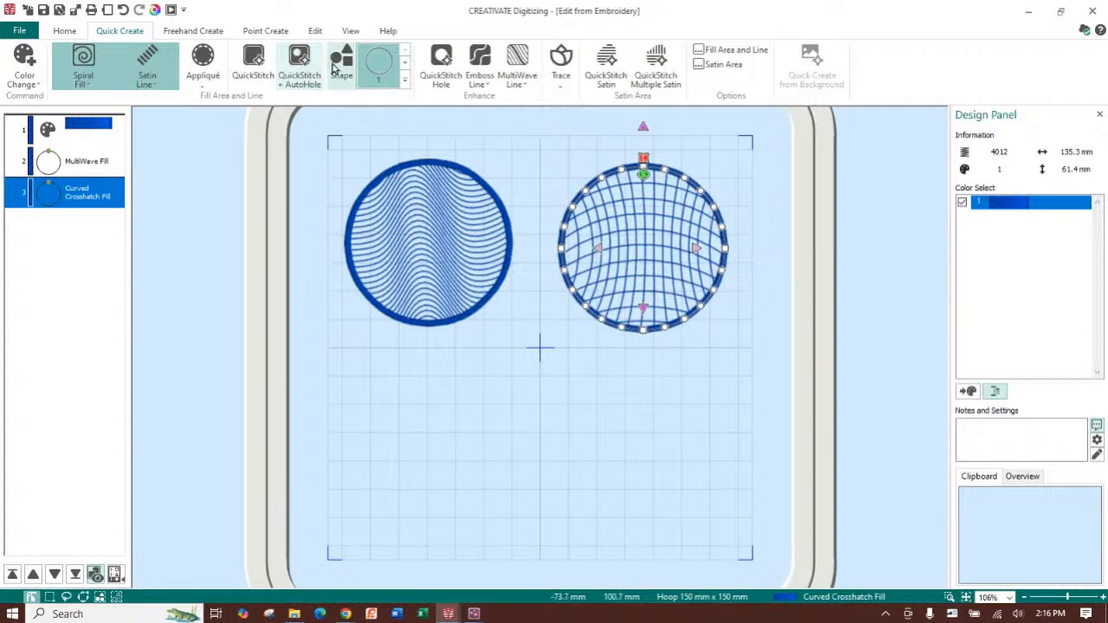
Place a spiral-filled circle in the hoop's lower-left quarter and enlarge it to about the size of the circle above.
click(335, 66)
drag(522, 364, 388, 435)
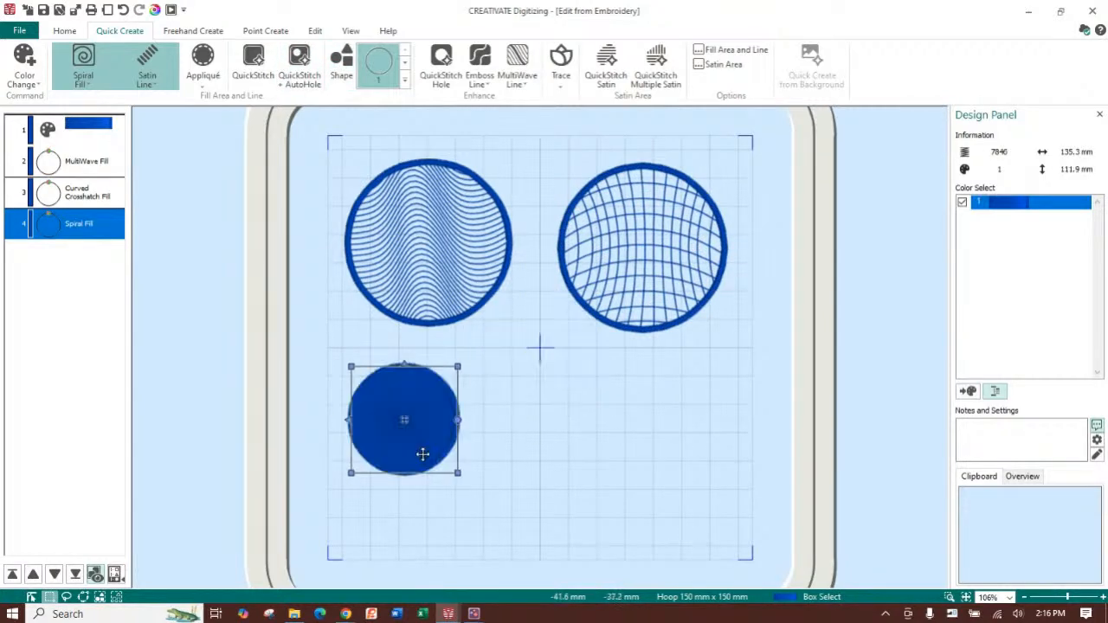
drag(458, 473, 515, 530)
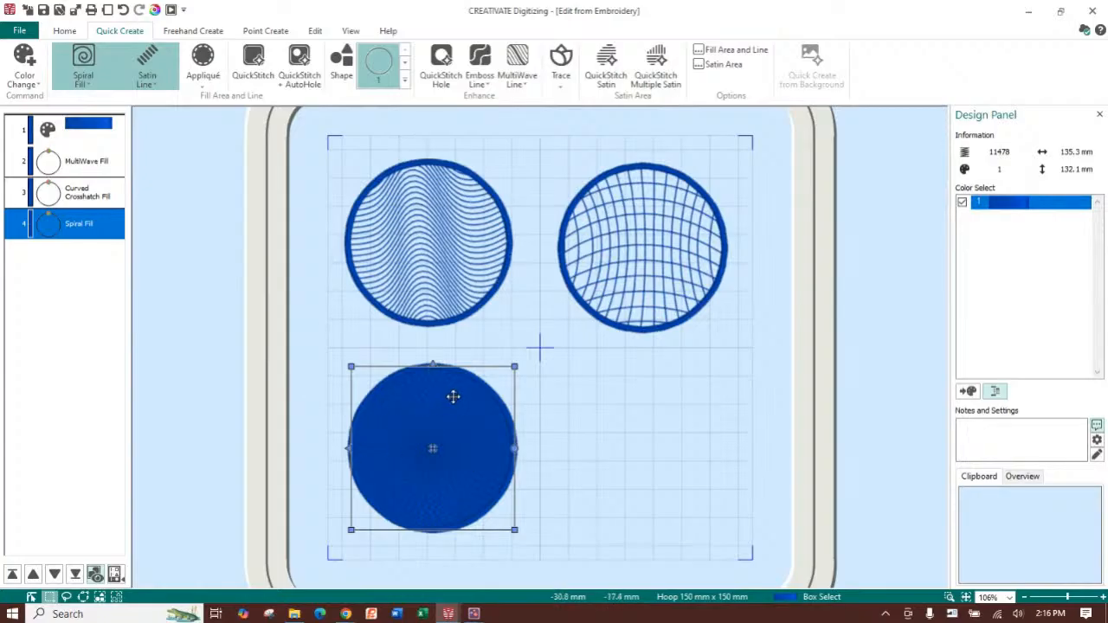
Move the spiral-filled circle slightly upward and switch it to point editing.
double_click(452, 396)
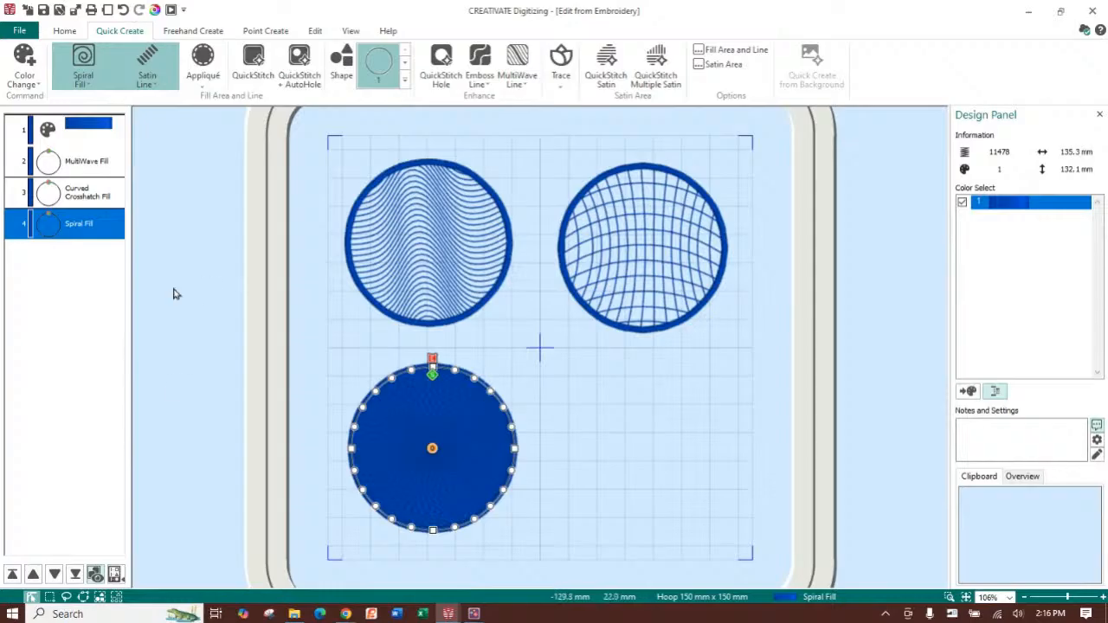
click(64, 31)
click(158, 54)
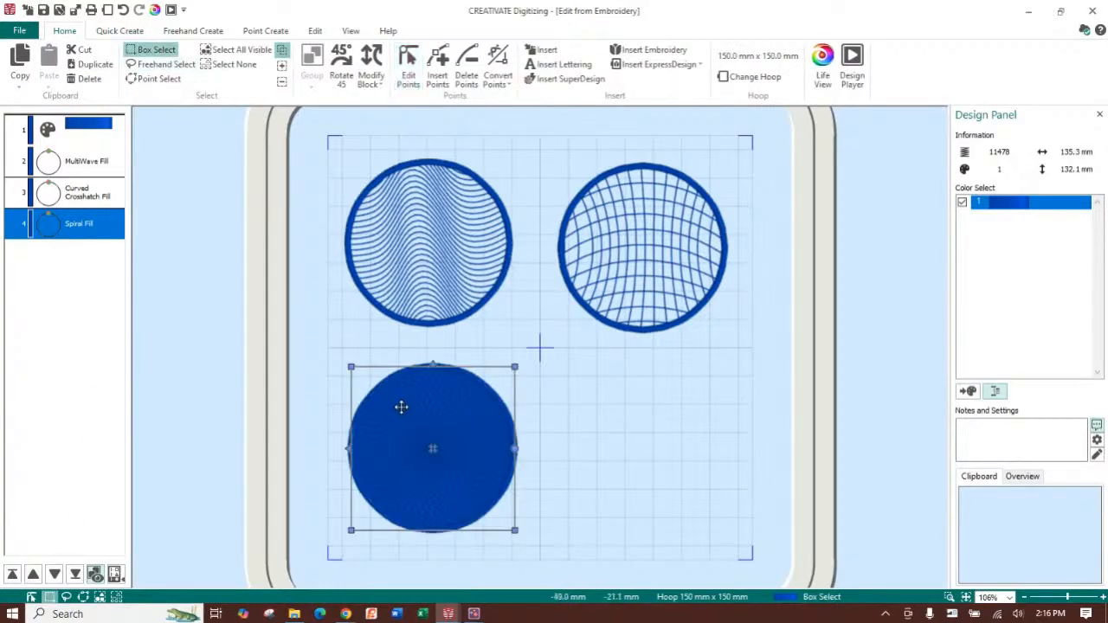
drag(430, 401, 401, 402)
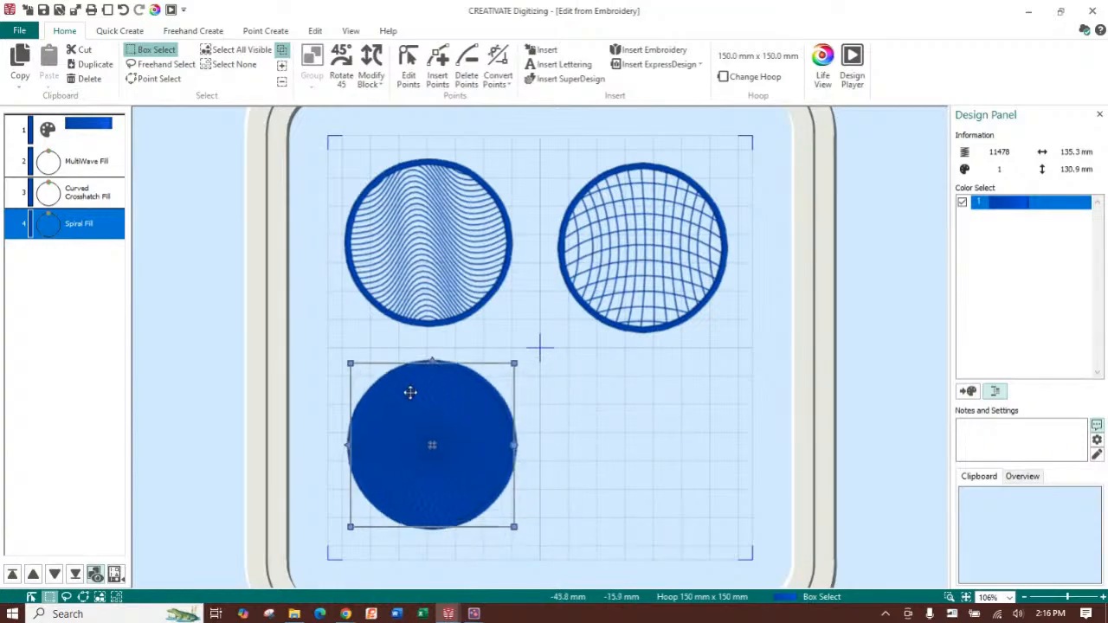
right_click(416, 399)
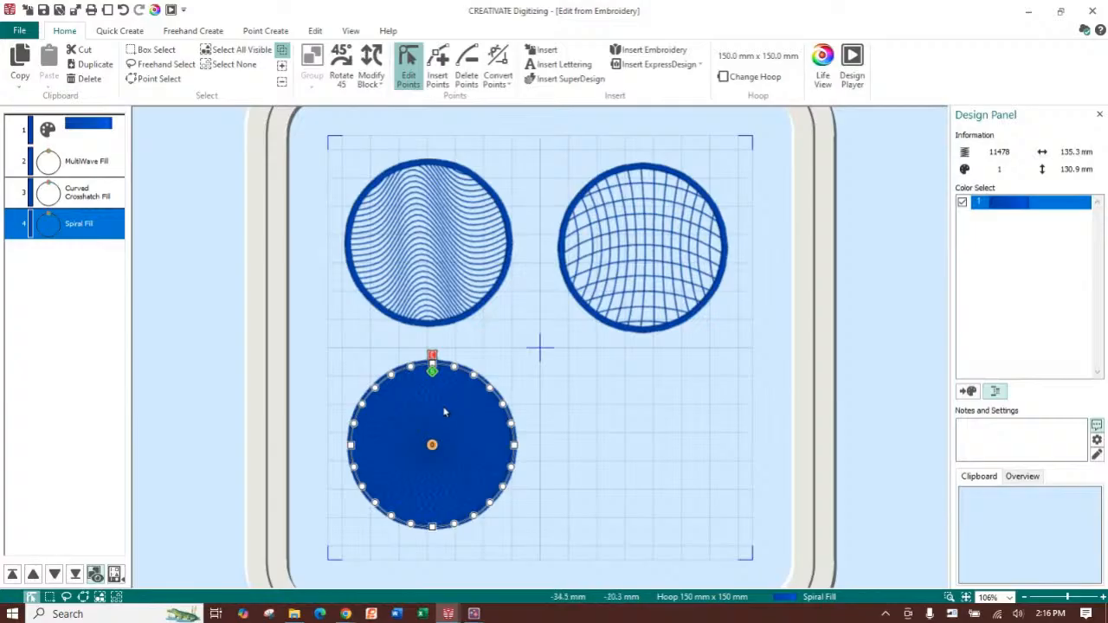
Set the spiral fill's density to 15 and move its centre point to the upper part of the circle.
double_click(447, 415)
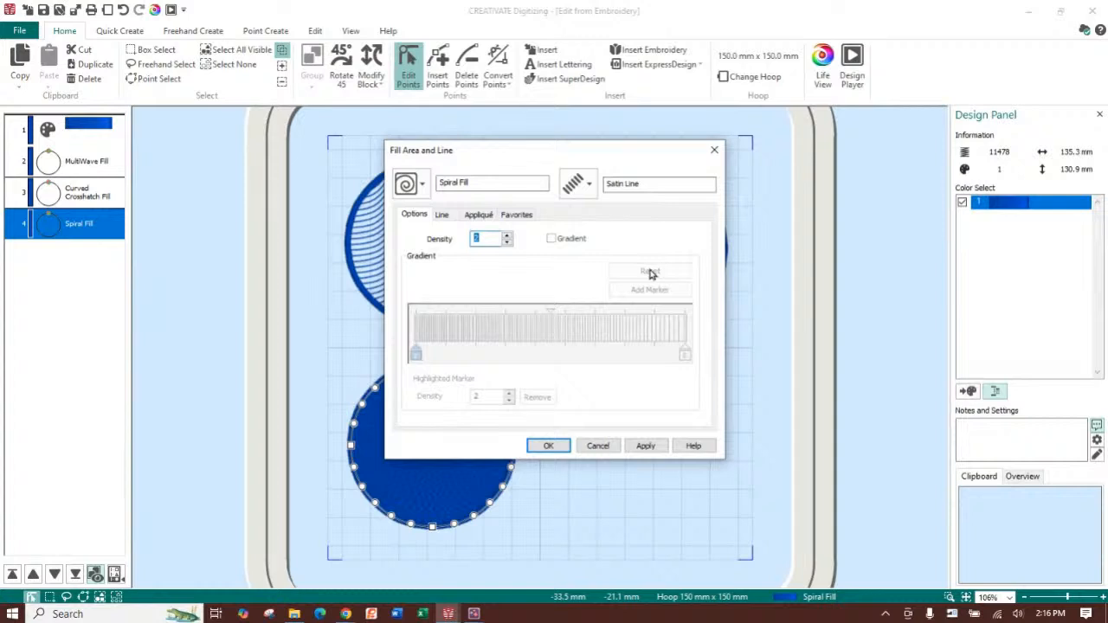
text(2)
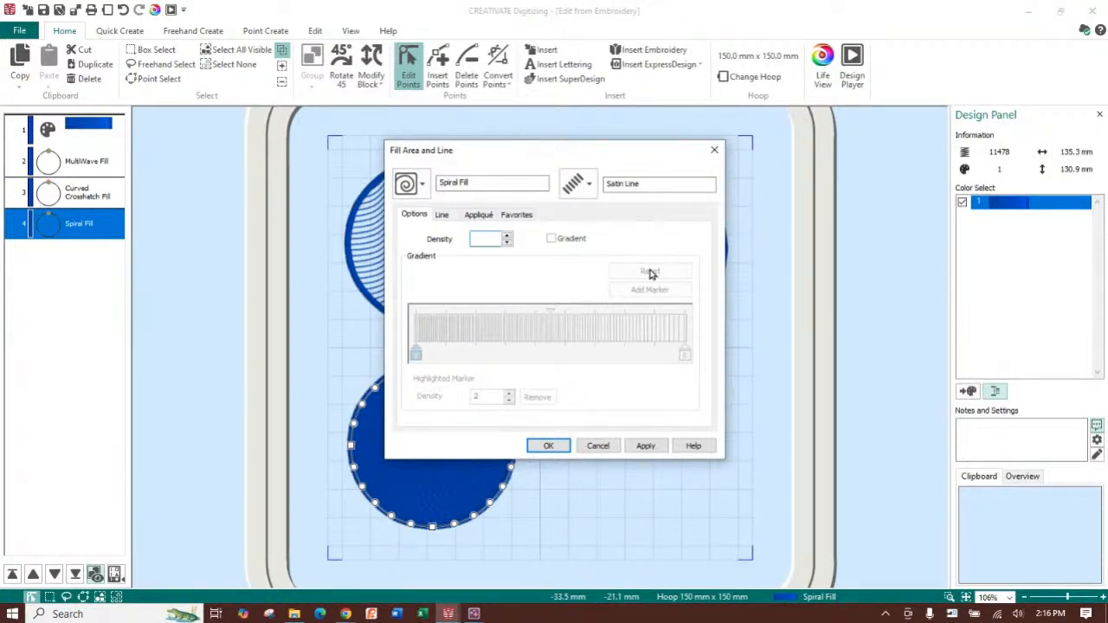
click(549, 446)
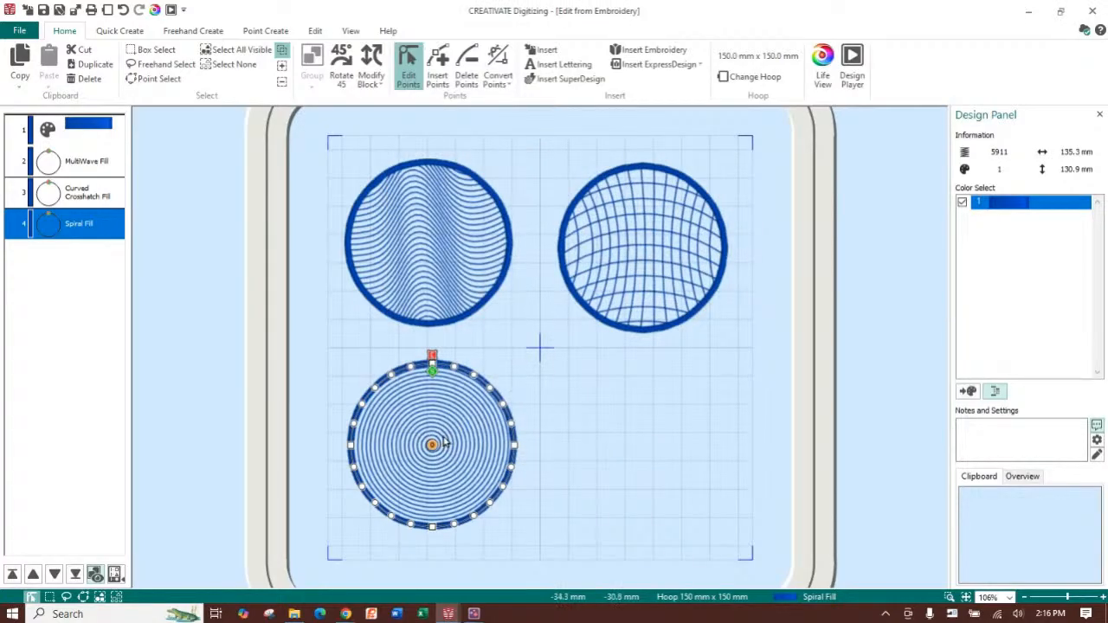
drag(433, 445, 480, 320)
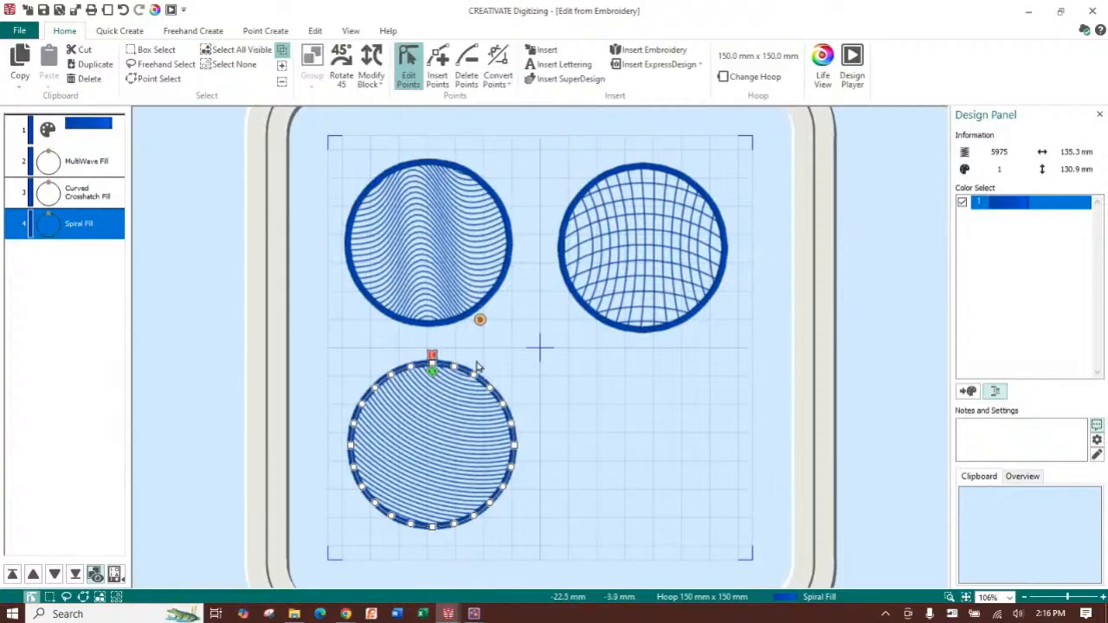
drag(480, 319, 433, 396)
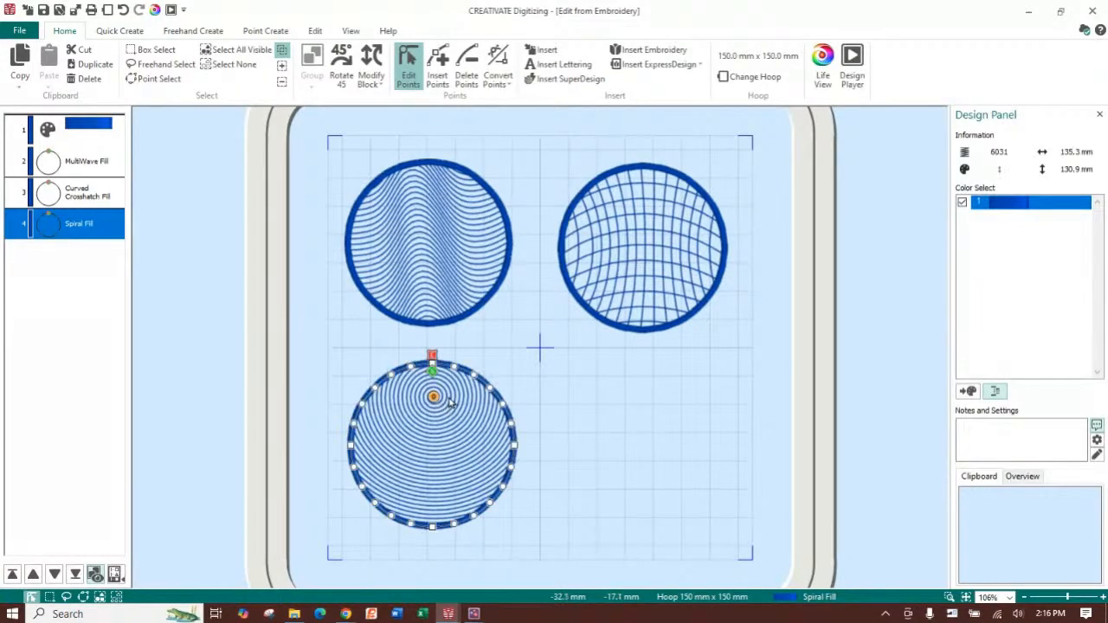
Turn on the gradient for the spiral fill and set its start marker's density to 5.
double_click(442, 400)
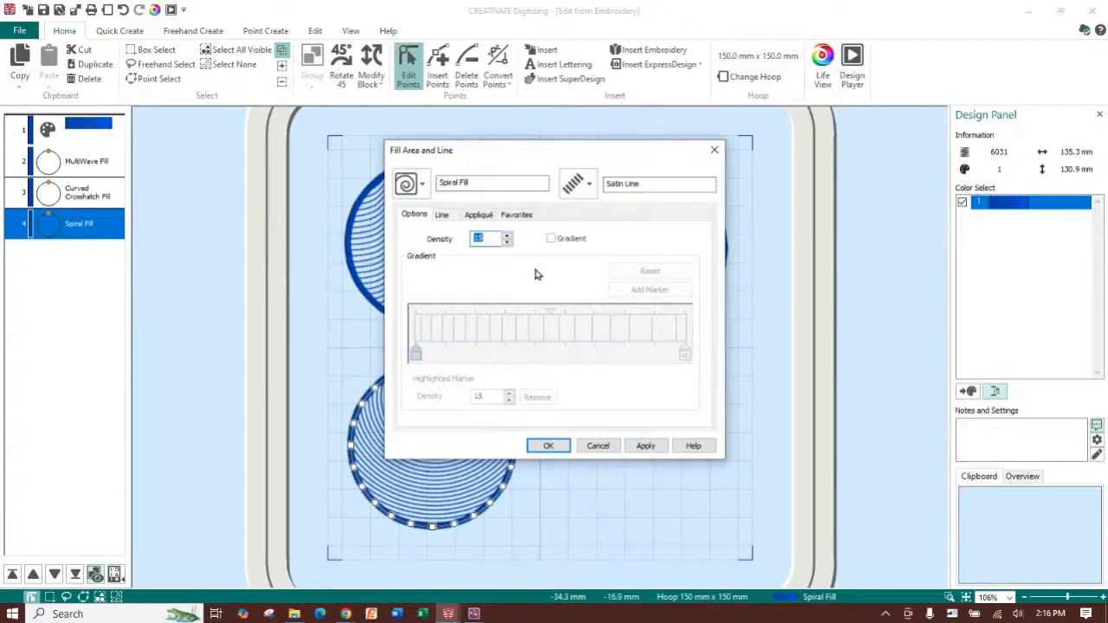
click(576, 244)
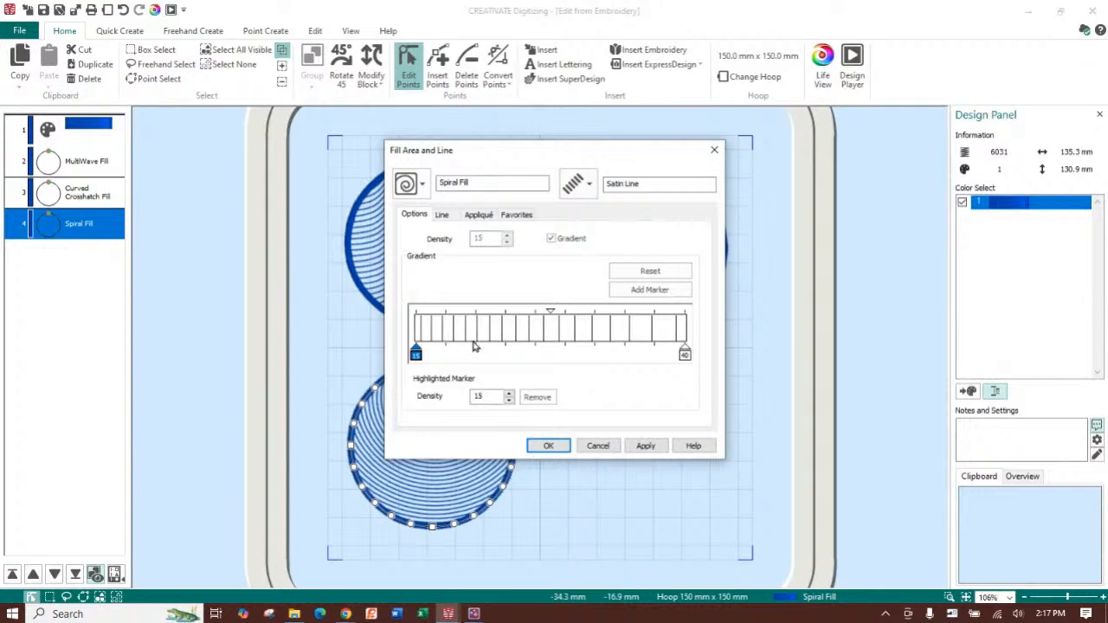
double_click(480, 396)
text(5)
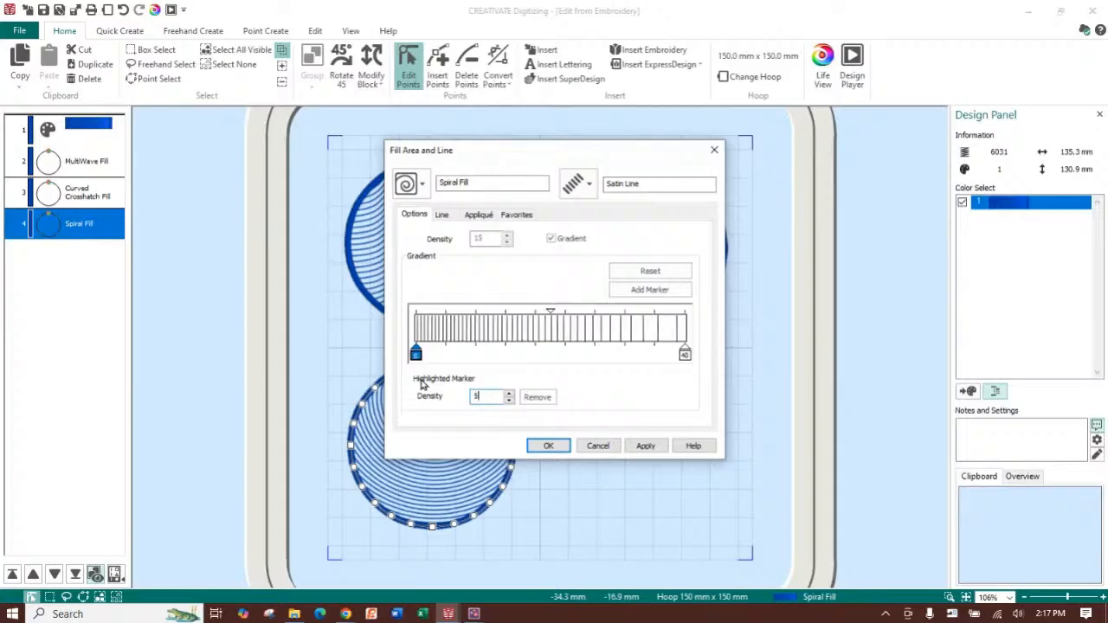
click(549, 446)
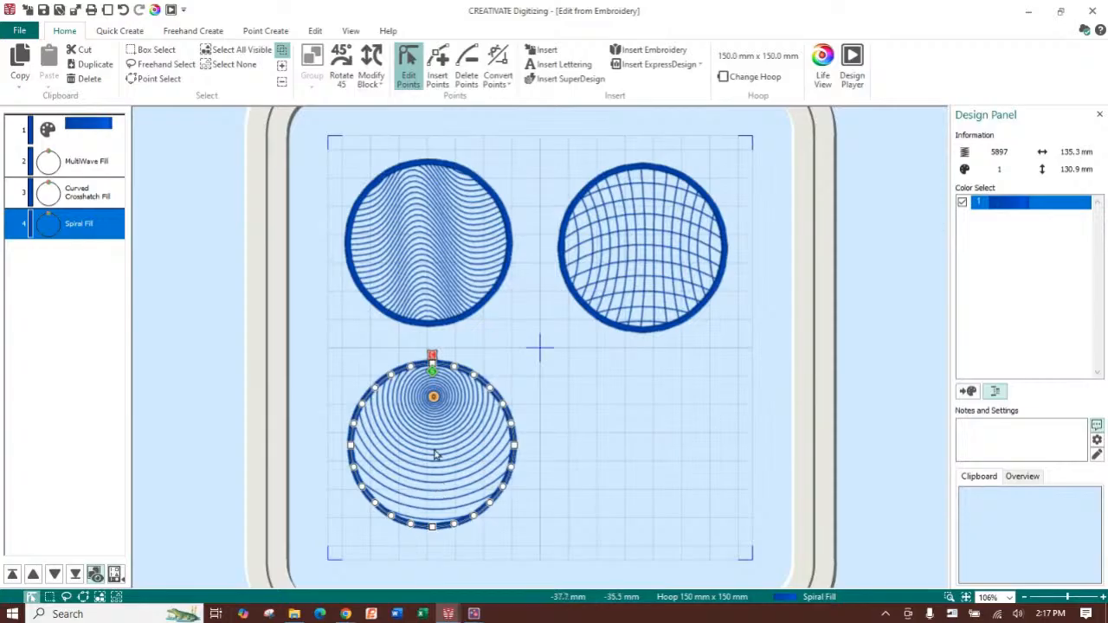
Move the spiral's centre point toward the circle's upper left and add a middle gradient marker with a density of 40.
drag(432, 400, 396, 416)
right_click(420, 404)
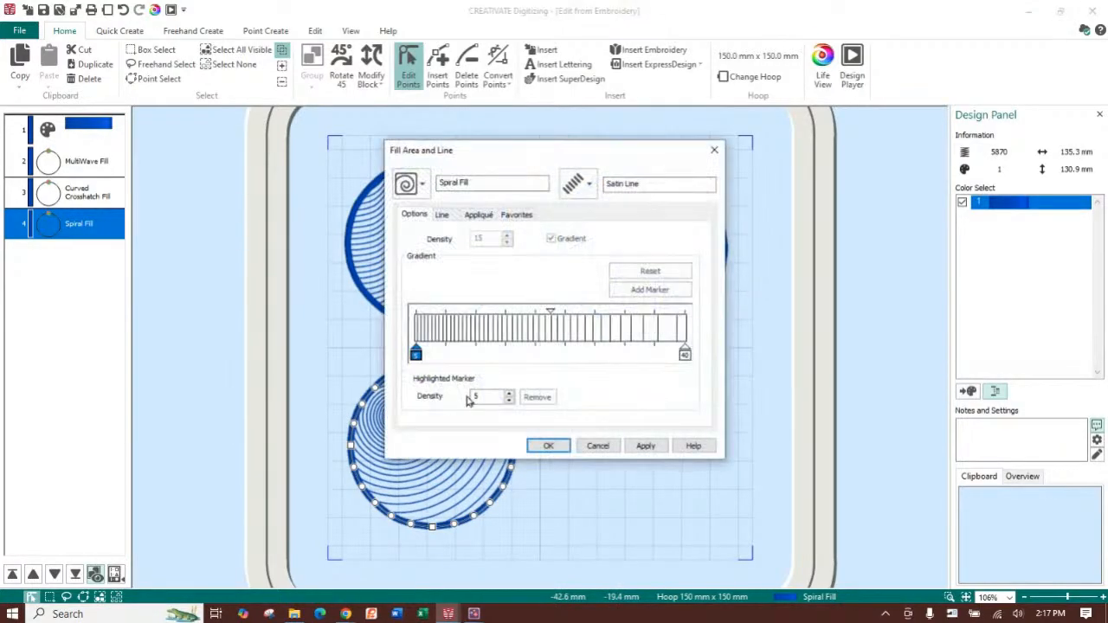
click(685, 359)
click(649, 290)
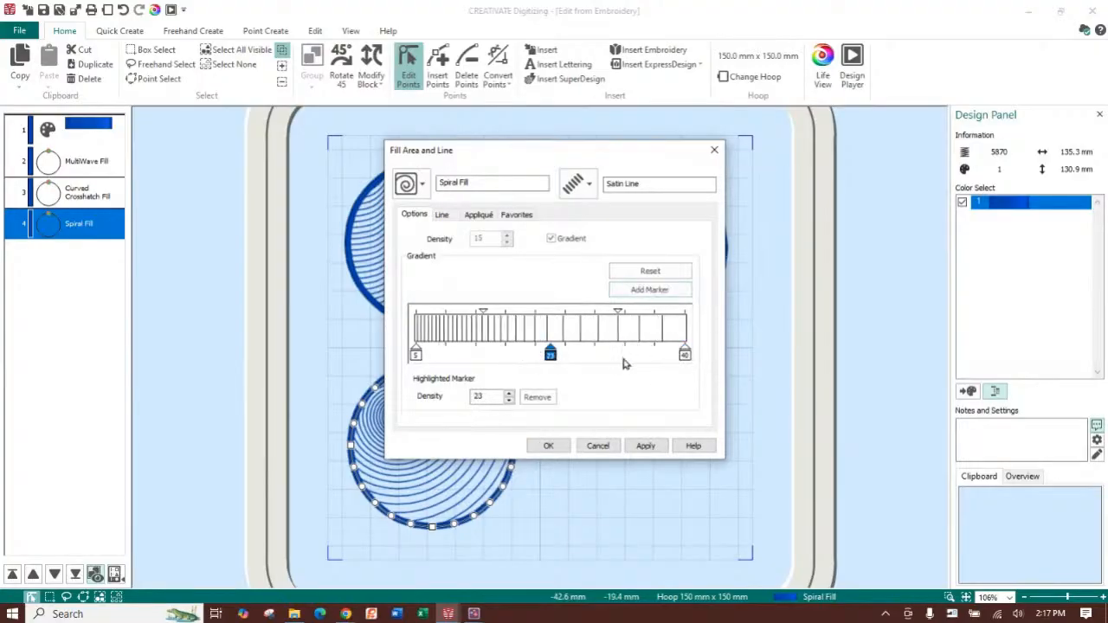
click(552, 356)
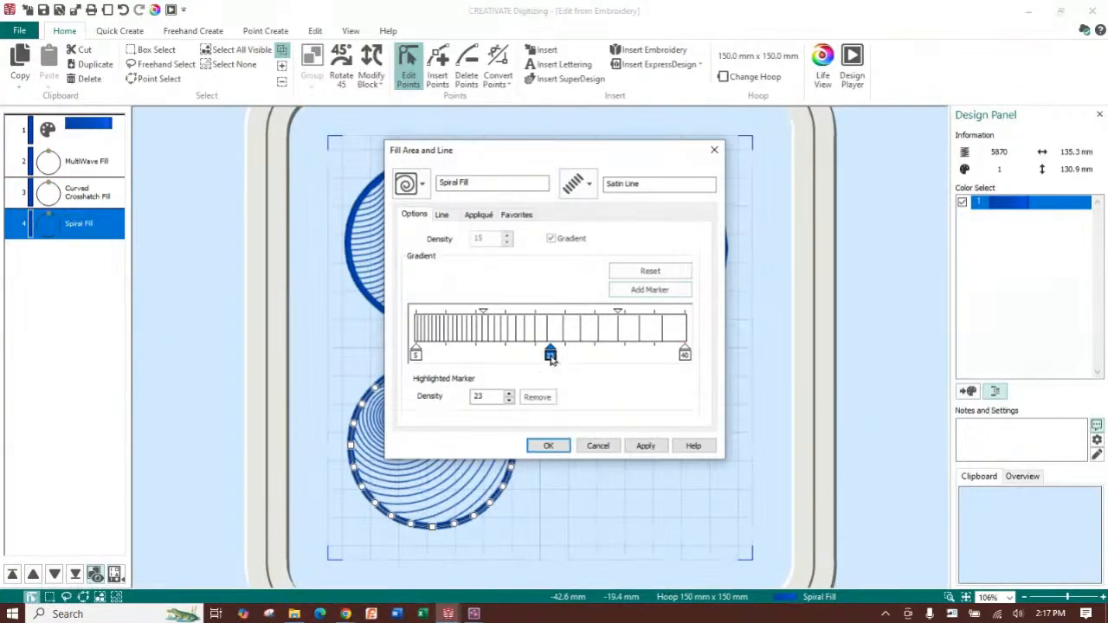
double_click(479, 397)
text(40)
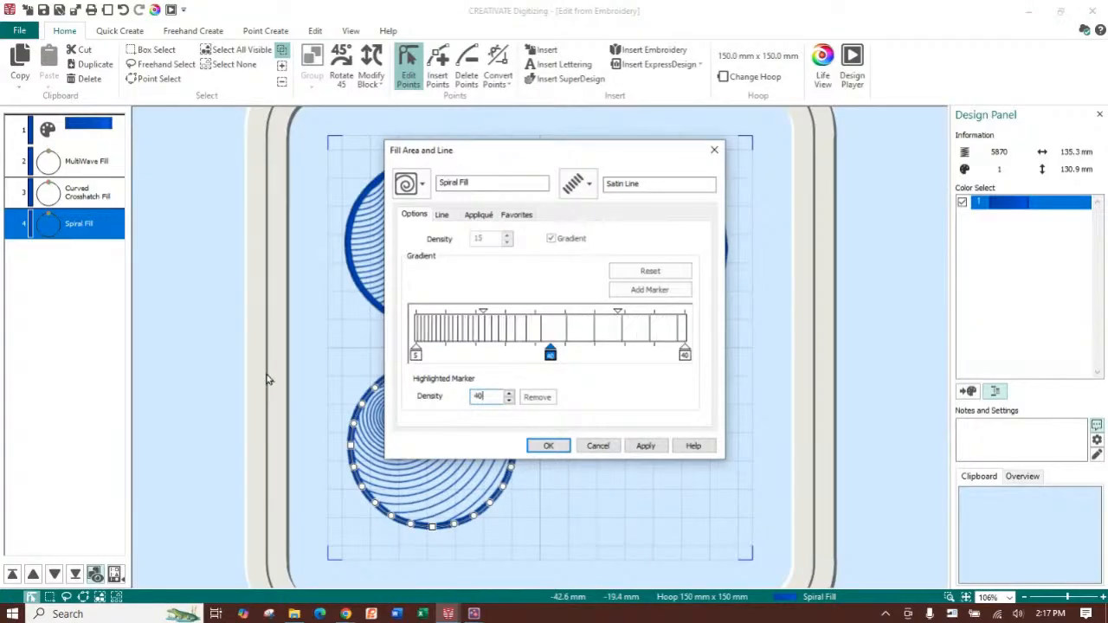
Set the spiral gradient's end marker to a density of 5 and move the fill's centre point near the circle's upper edge.
click(685, 355)
double_click(479, 397)
text(5)
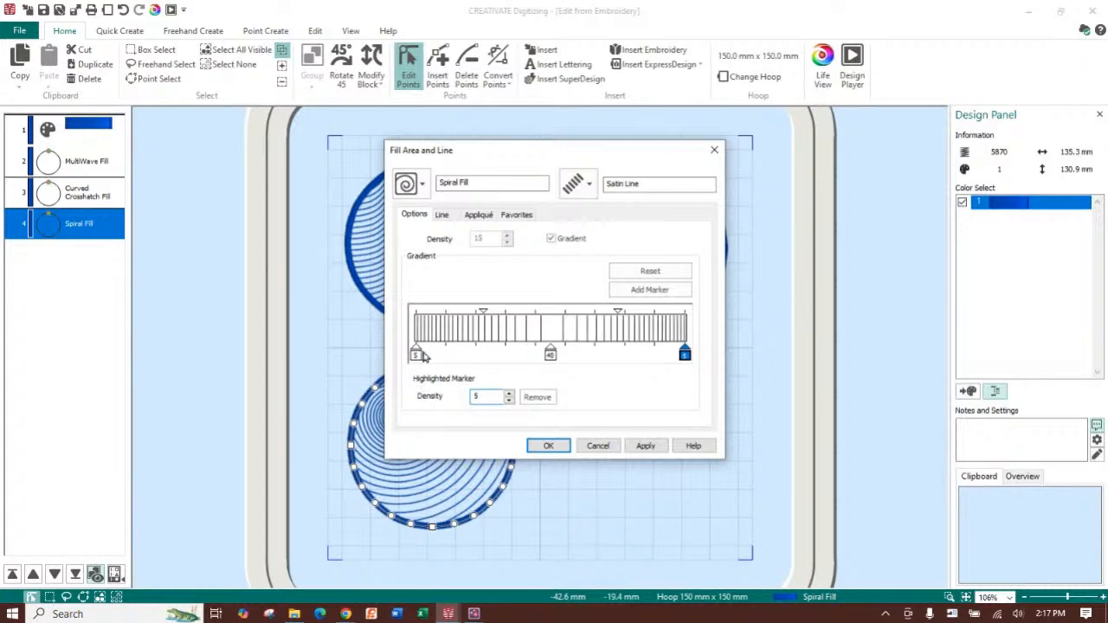
click(557, 446)
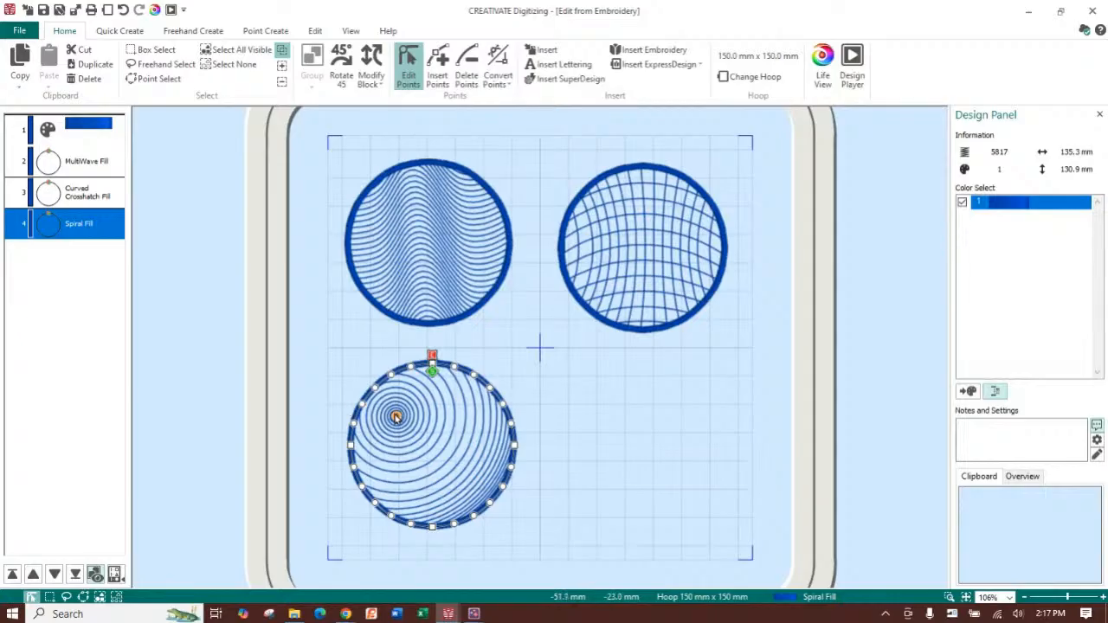
drag(396, 417, 415, 382)
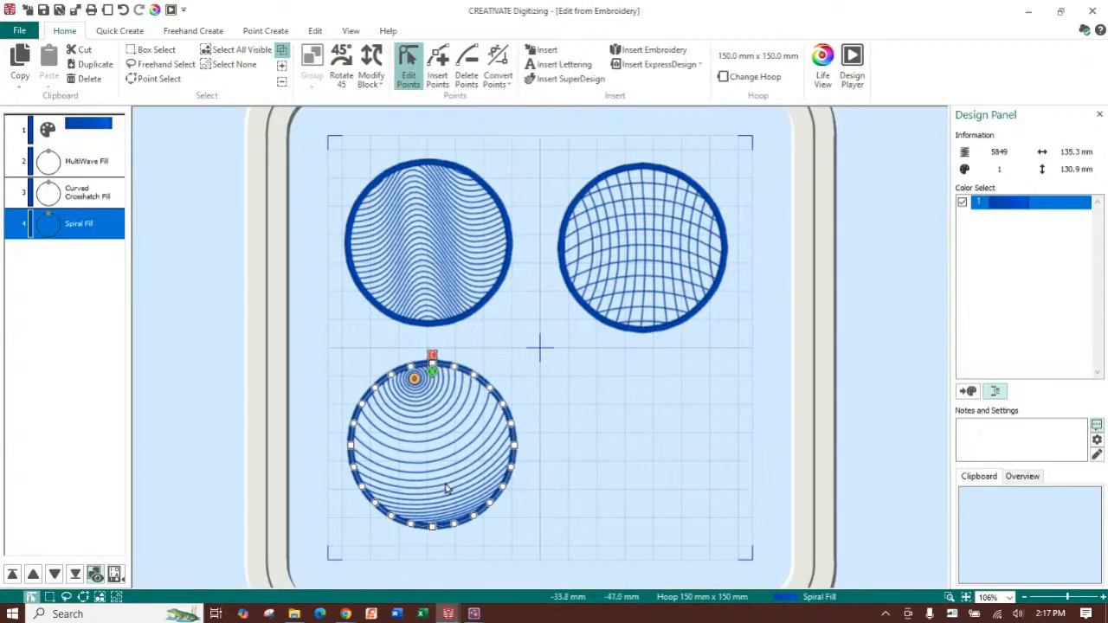
Place a satin-bordered Pattern Fill circle in the hoop's lower-right quarter and enlarge it to about the size of the other circles.
click(121, 31)
click(84, 81)
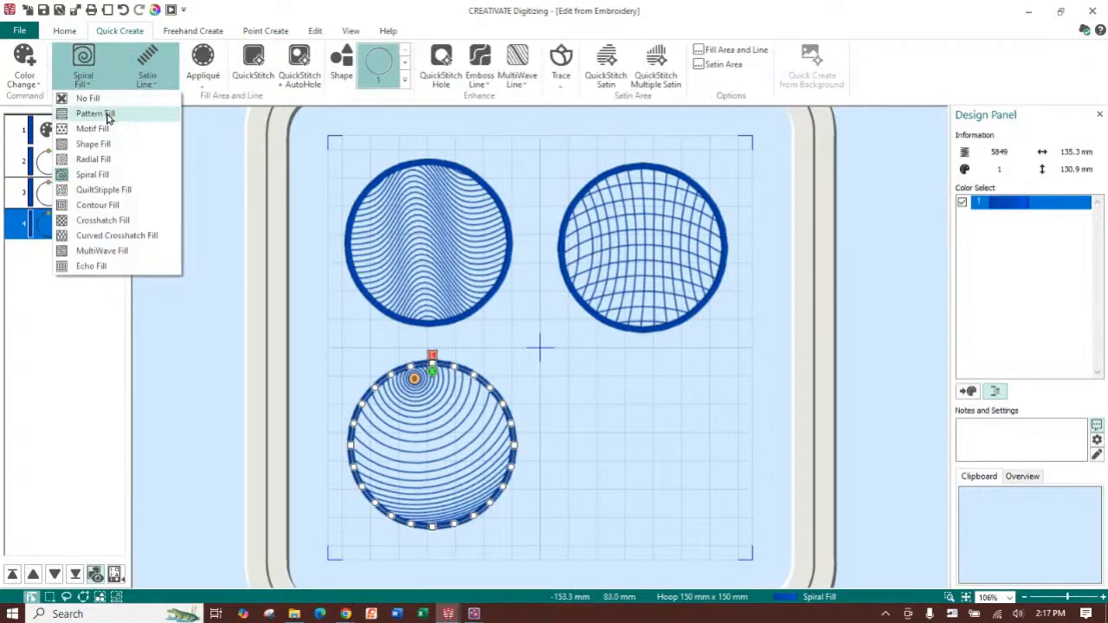
click(96, 113)
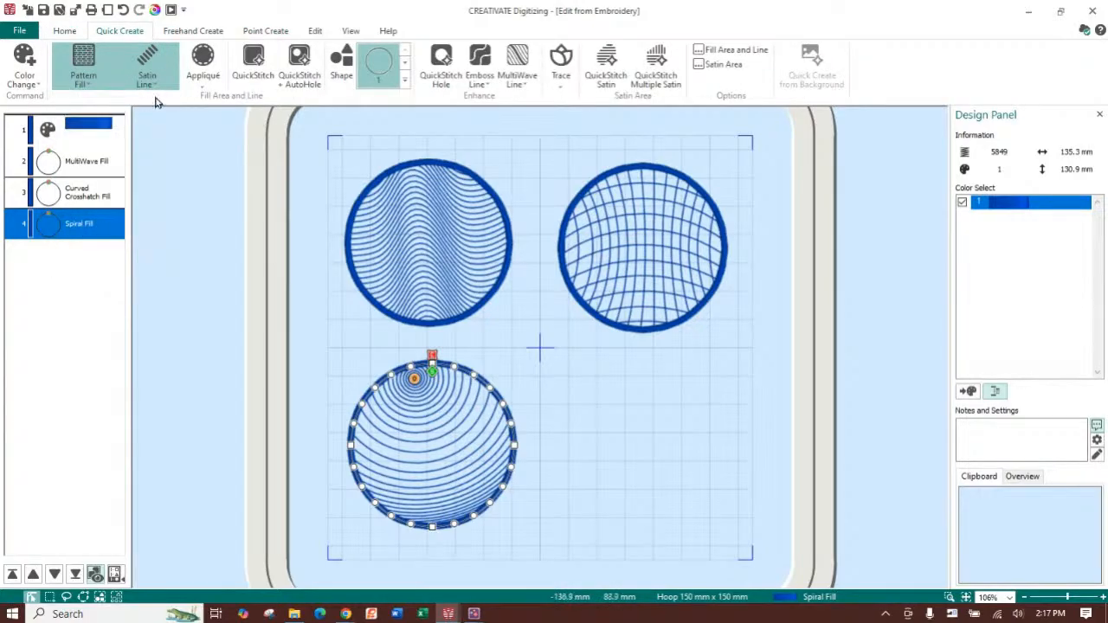
click(347, 78)
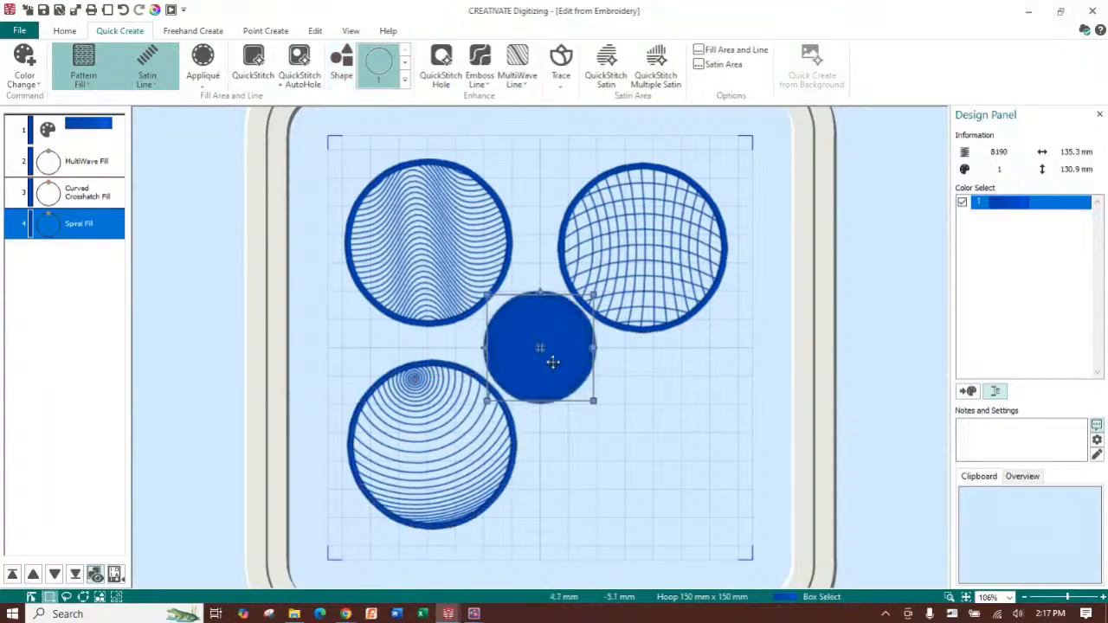
drag(559, 366, 635, 443)
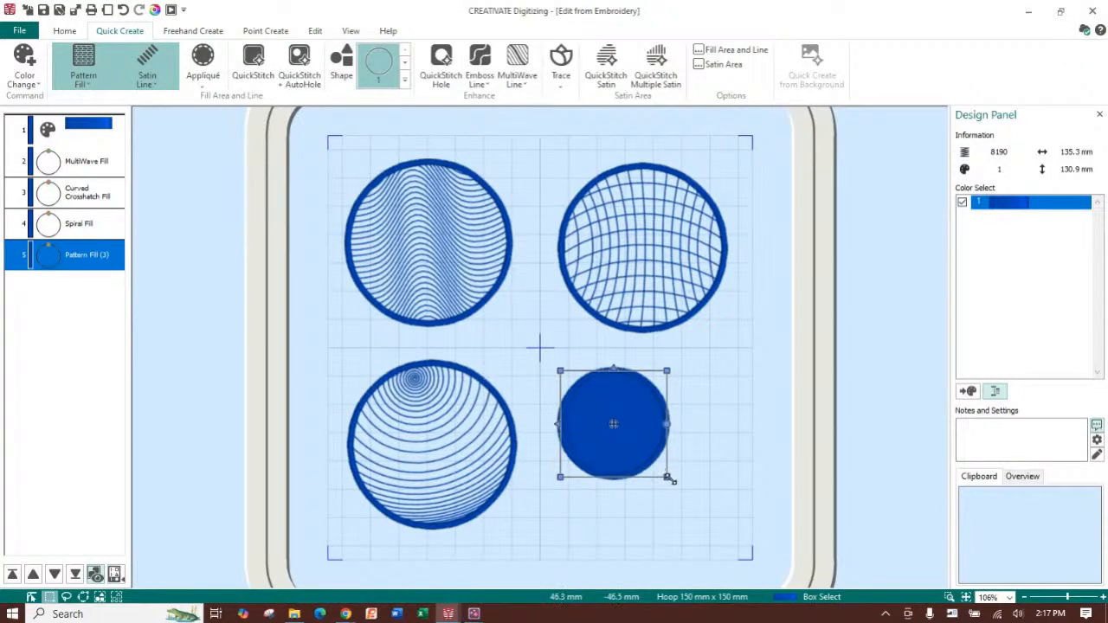
drag(668, 478, 725, 530)
click(660, 418)
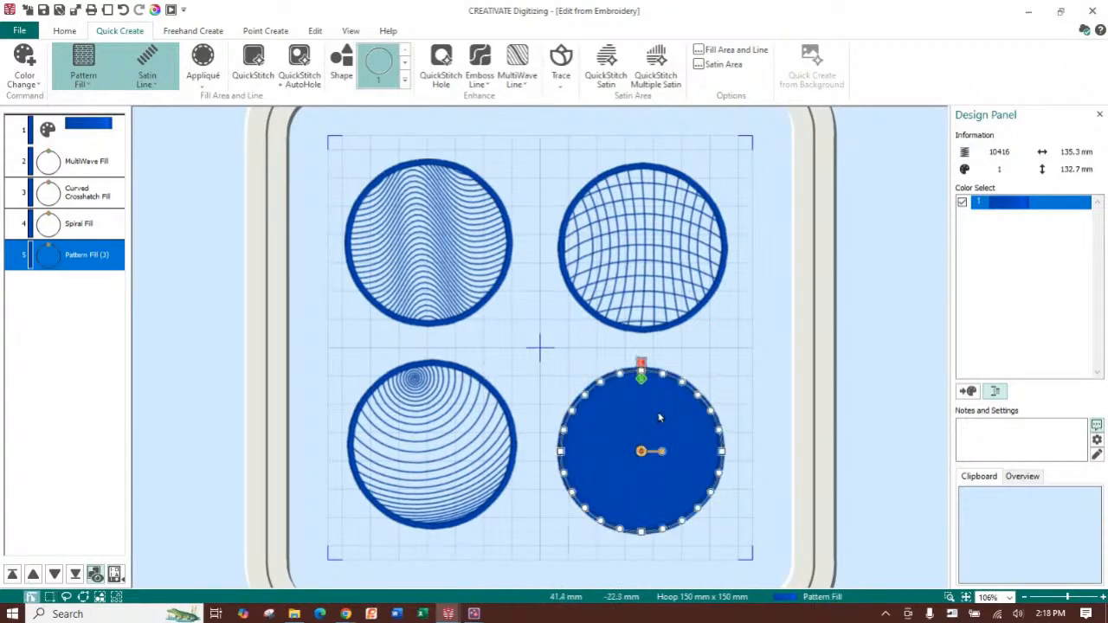
Set the pattern-filled circle's density to 15 and apply it, keeping the options dialog clear of the circle.
double_click(657, 400)
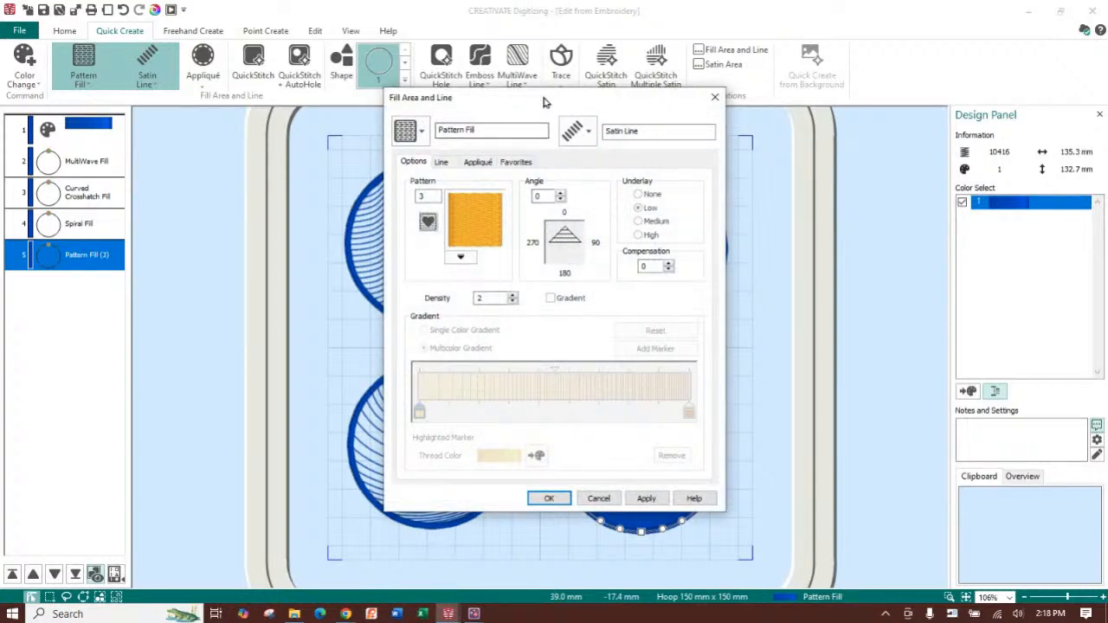
drag(544, 98, 326, 78)
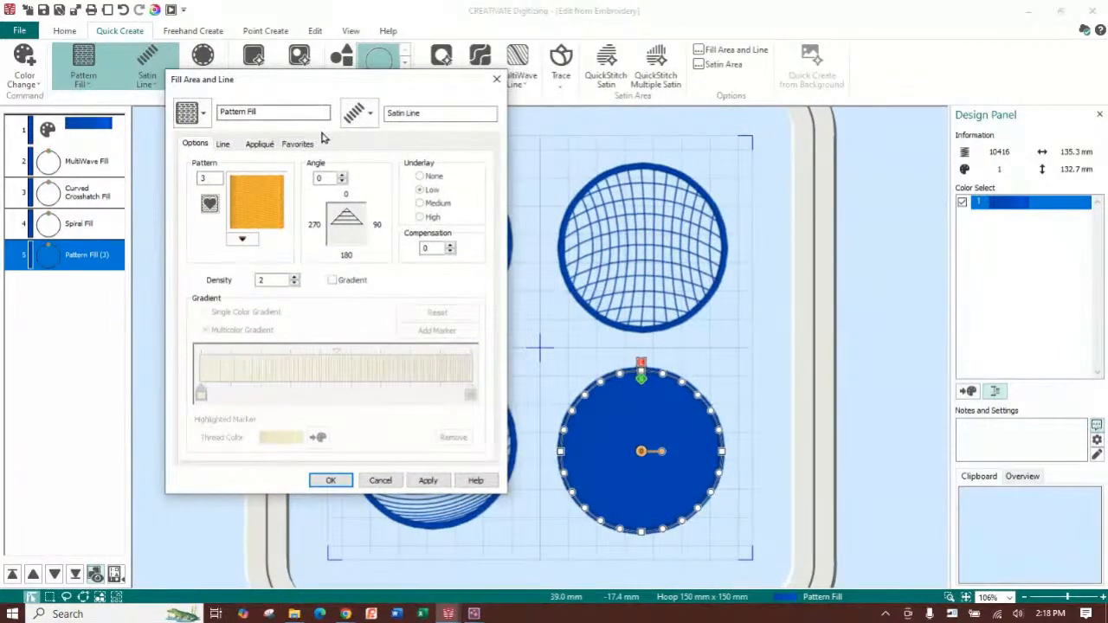
double_click(262, 280)
text(15)
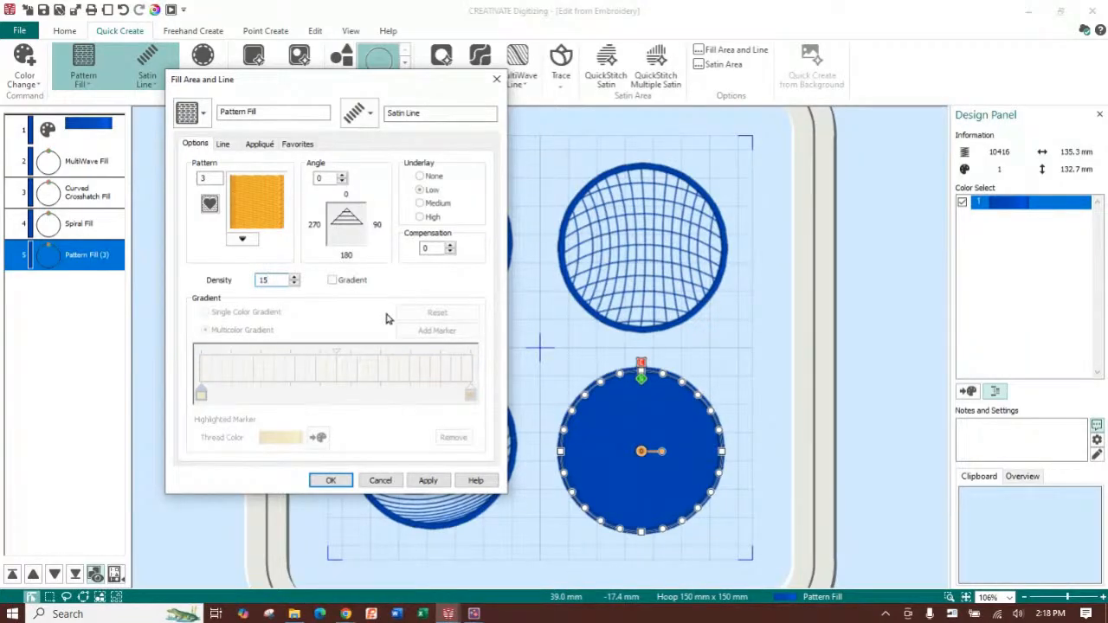
click(425, 483)
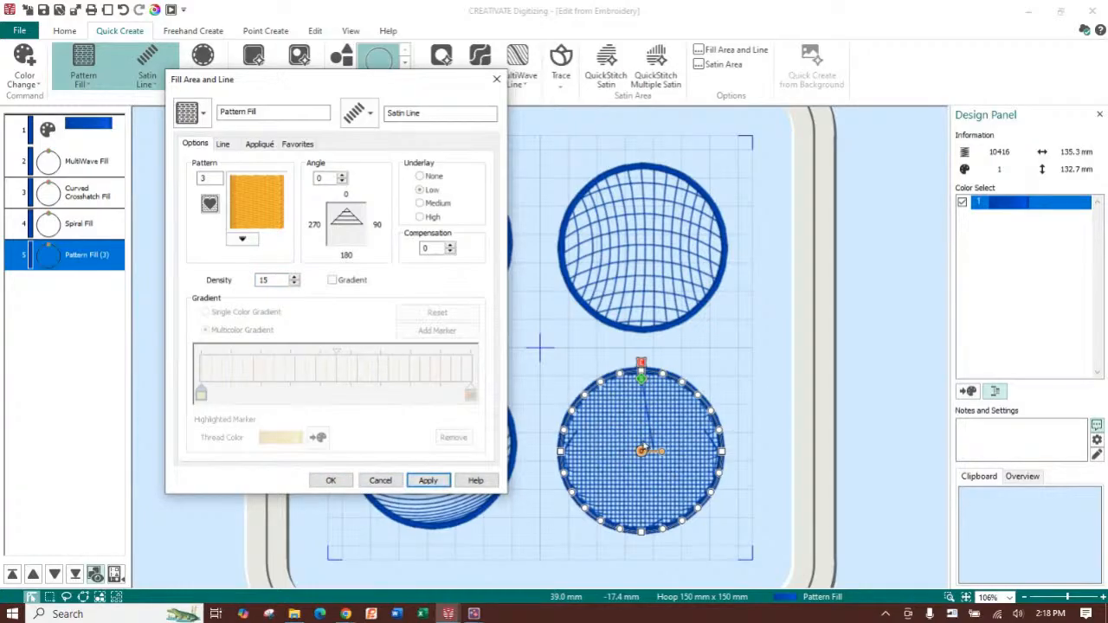
Set the pattern fill's angle to 90 and its underlay to None, and apply the changes.
click(328, 177)
text(90)
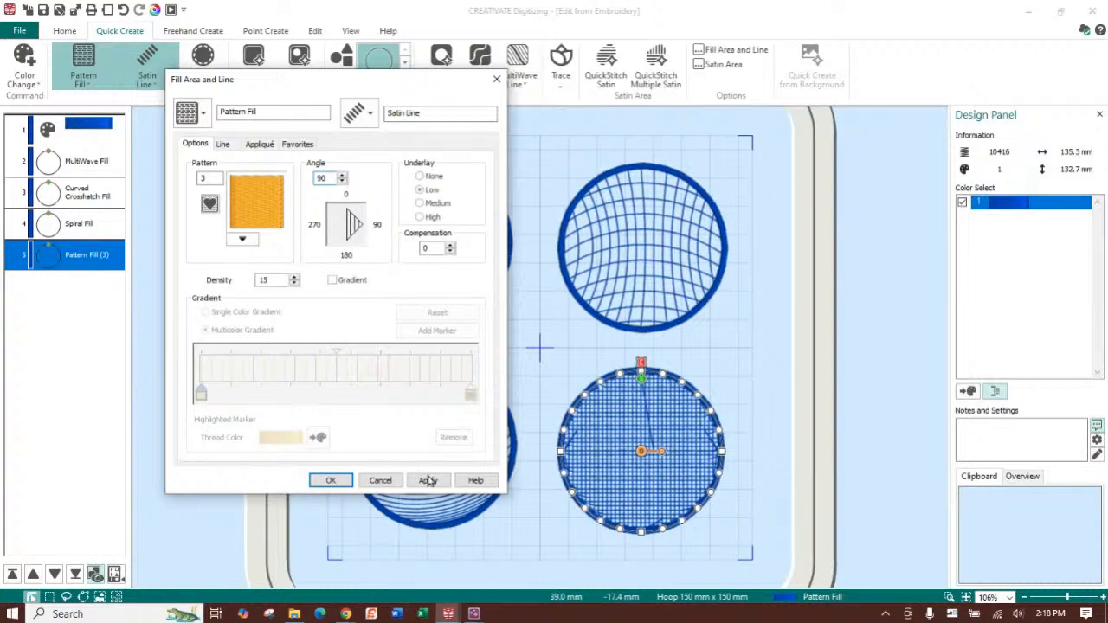
click(427, 179)
click(428, 483)
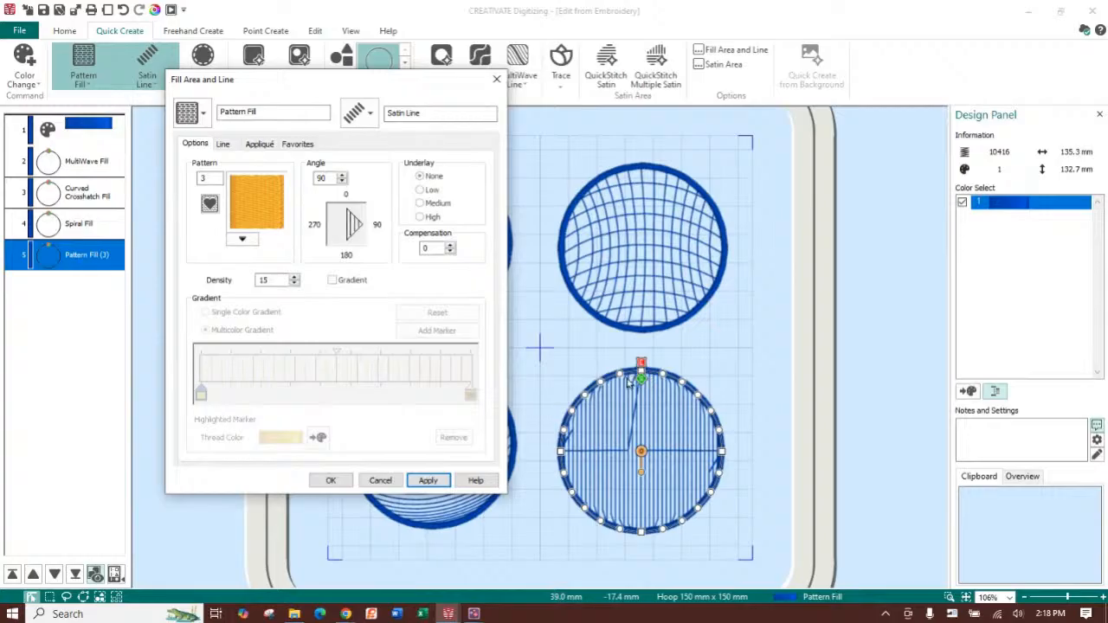
Turn on a Single Color Gradient for the pattern fill, set its end marker's density to 15 and apply it.
click(344, 282)
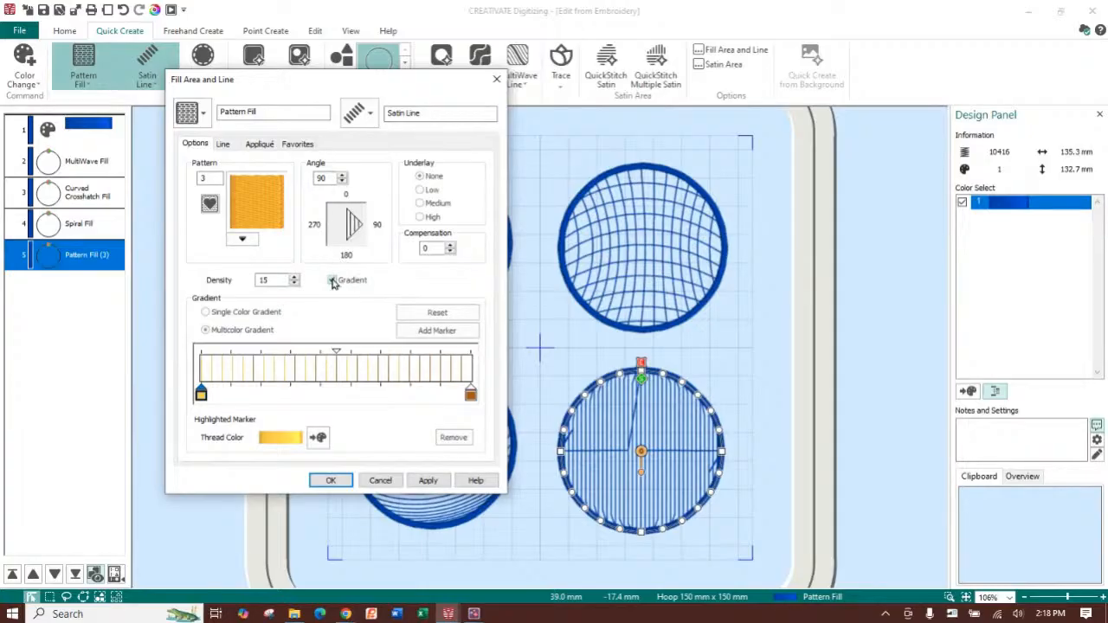
click(232, 317)
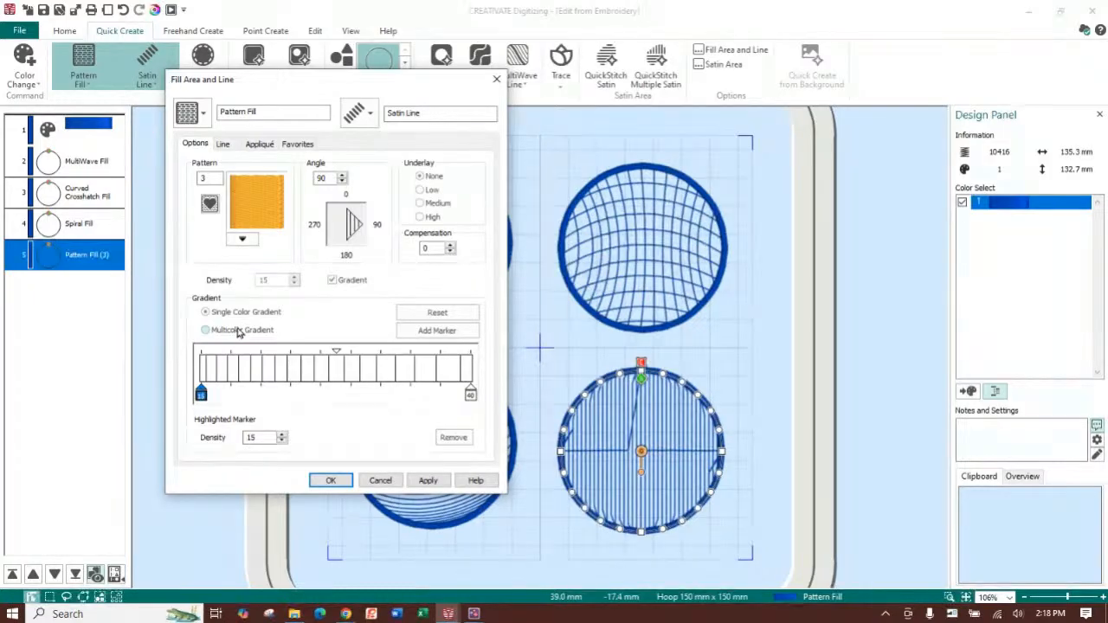
click(244, 334)
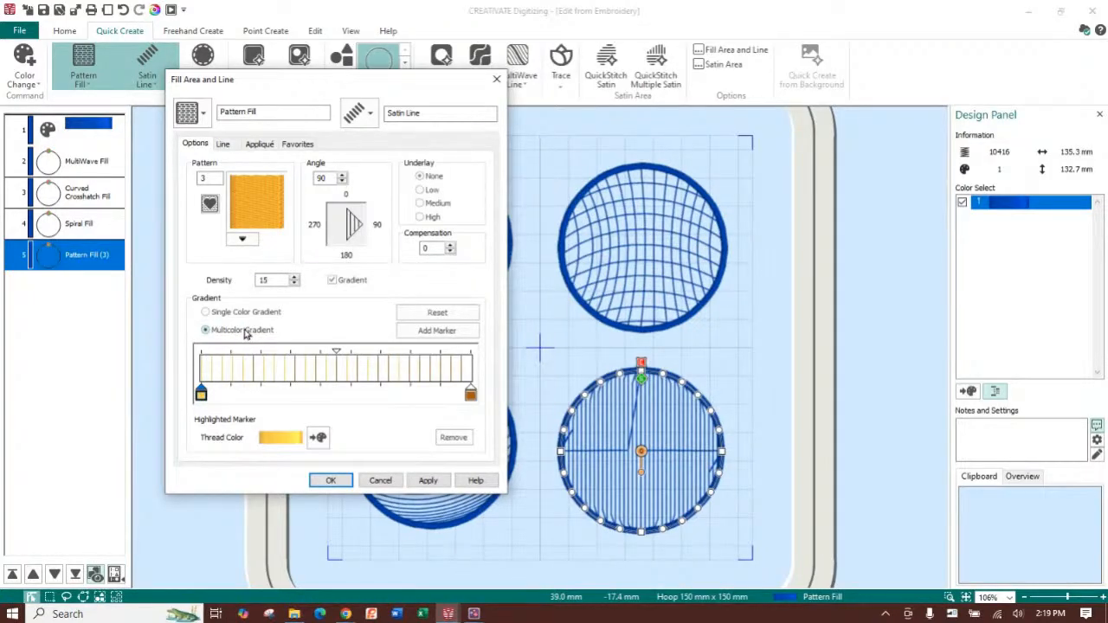
click(218, 317)
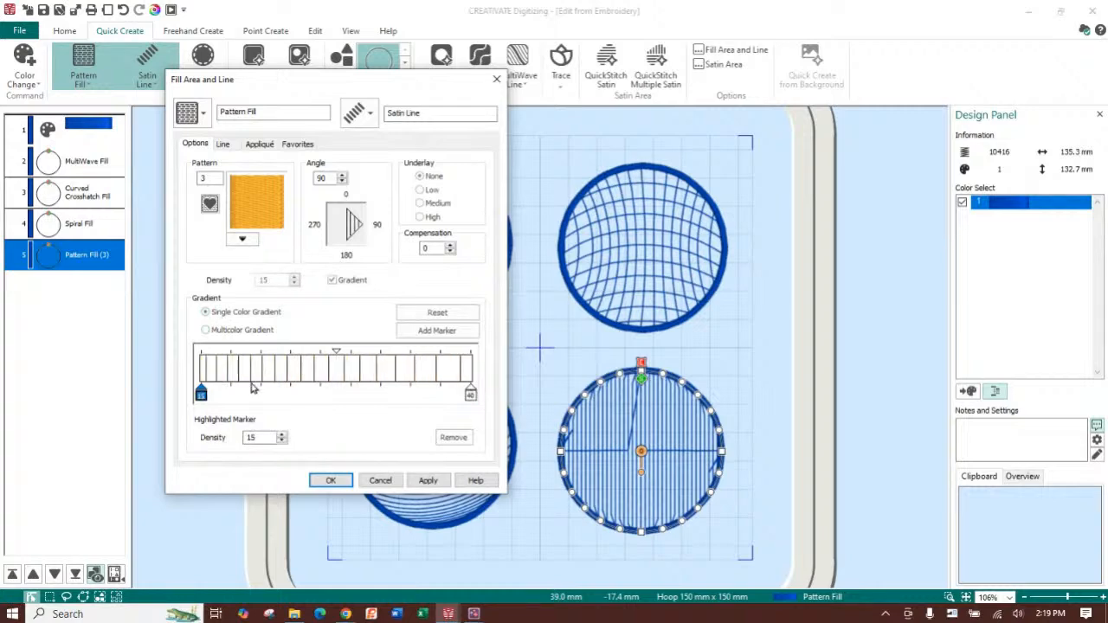
click(470, 395)
double_click(251, 437)
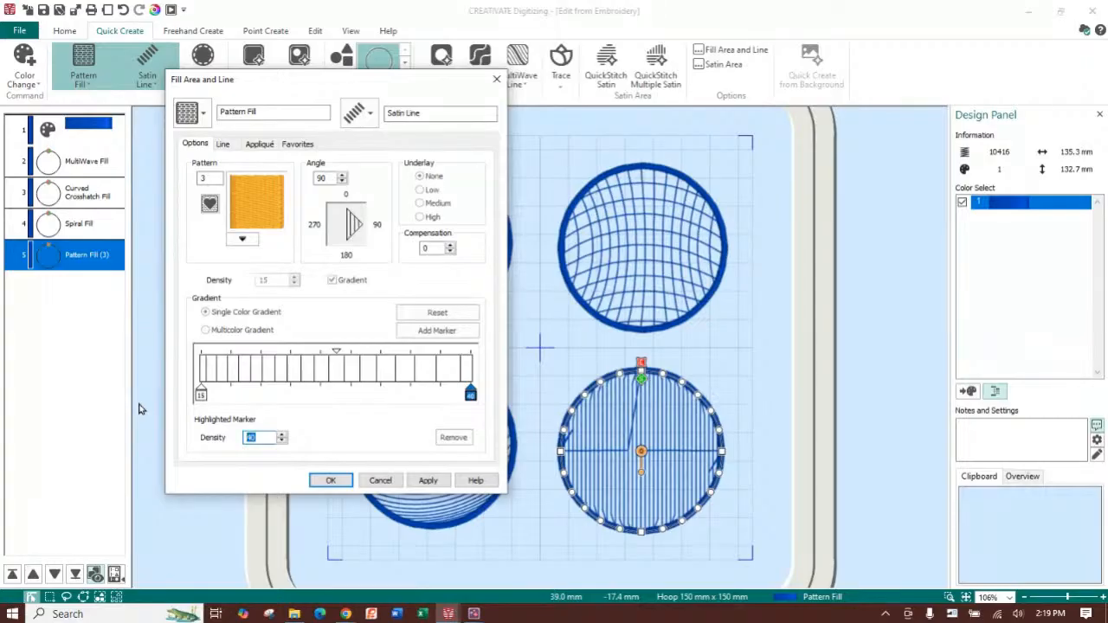
text(15)
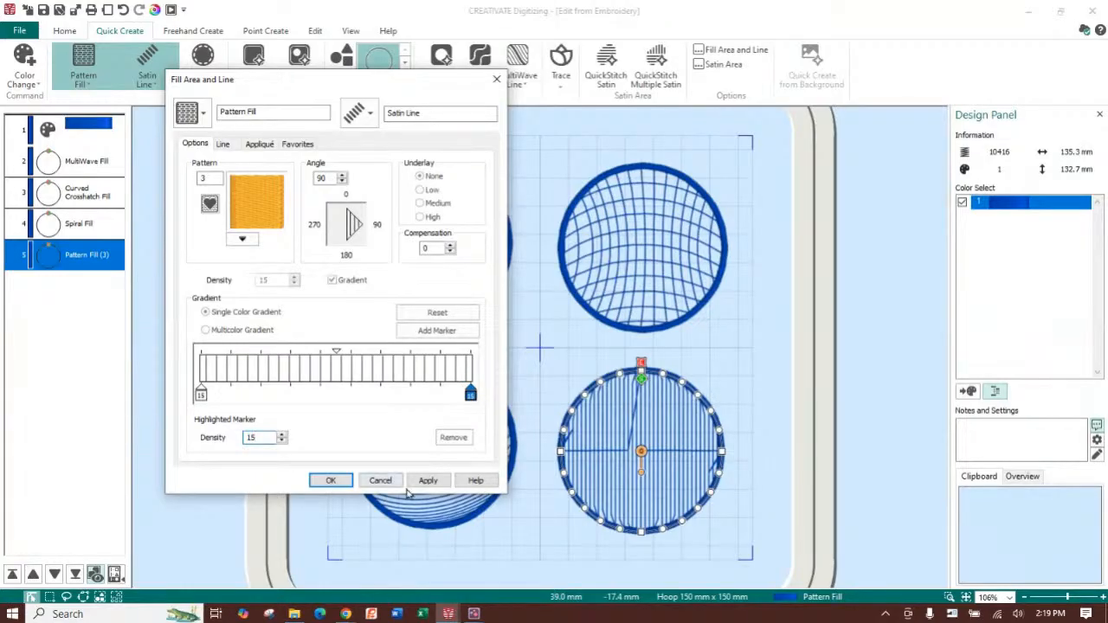
click(429, 483)
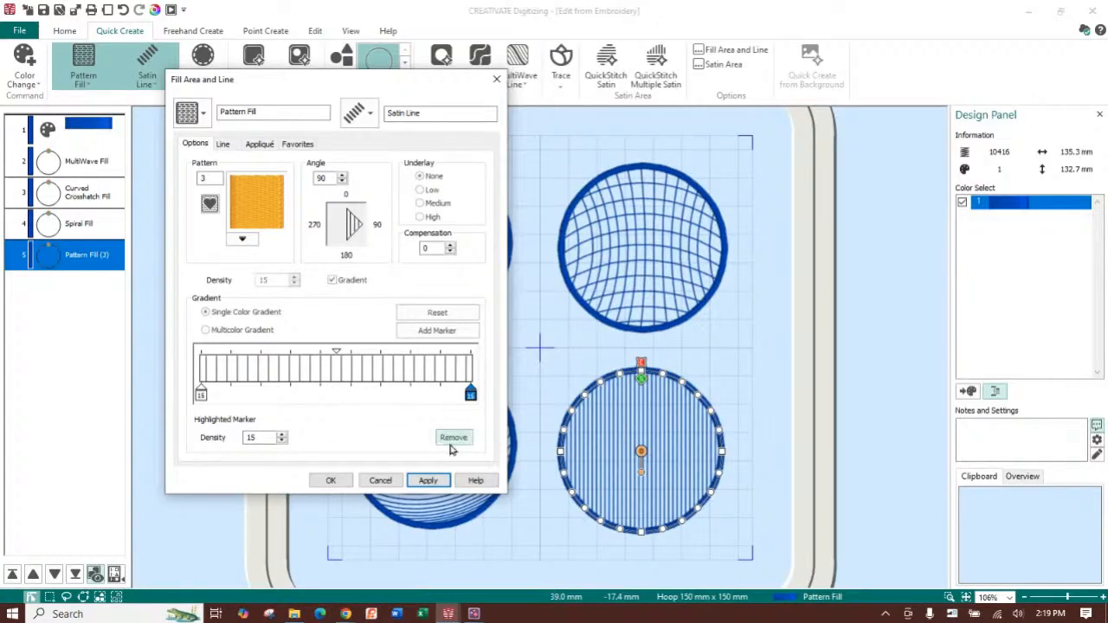
Add a middle marker to the pattern fill's gradient, set its density to 3 and apply it.
click(456, 330)
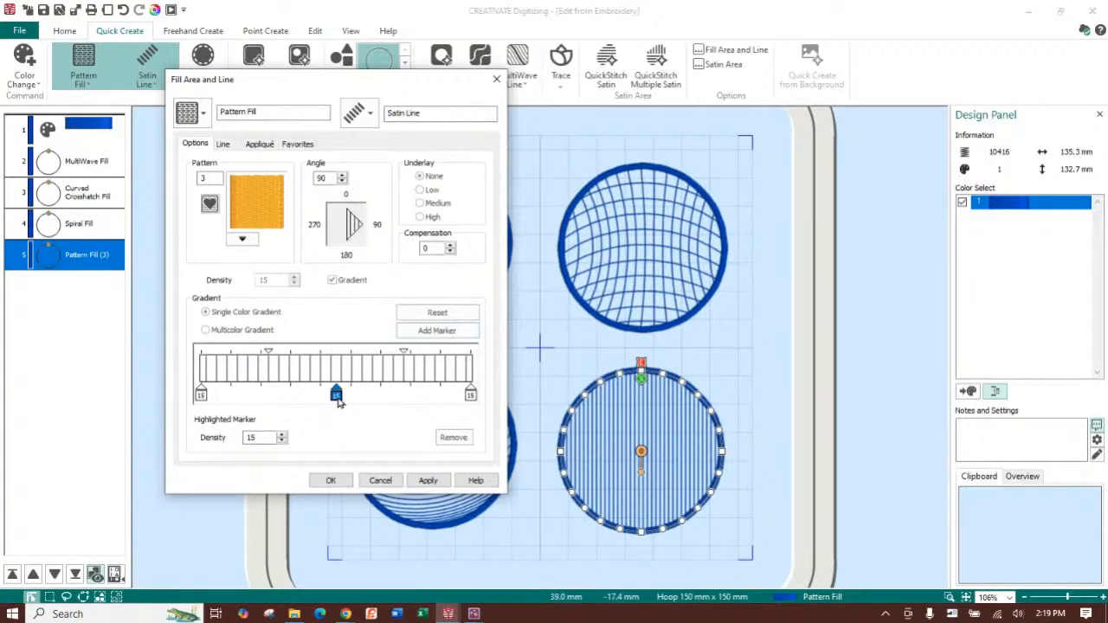
double_click(269, 439)
text(3)
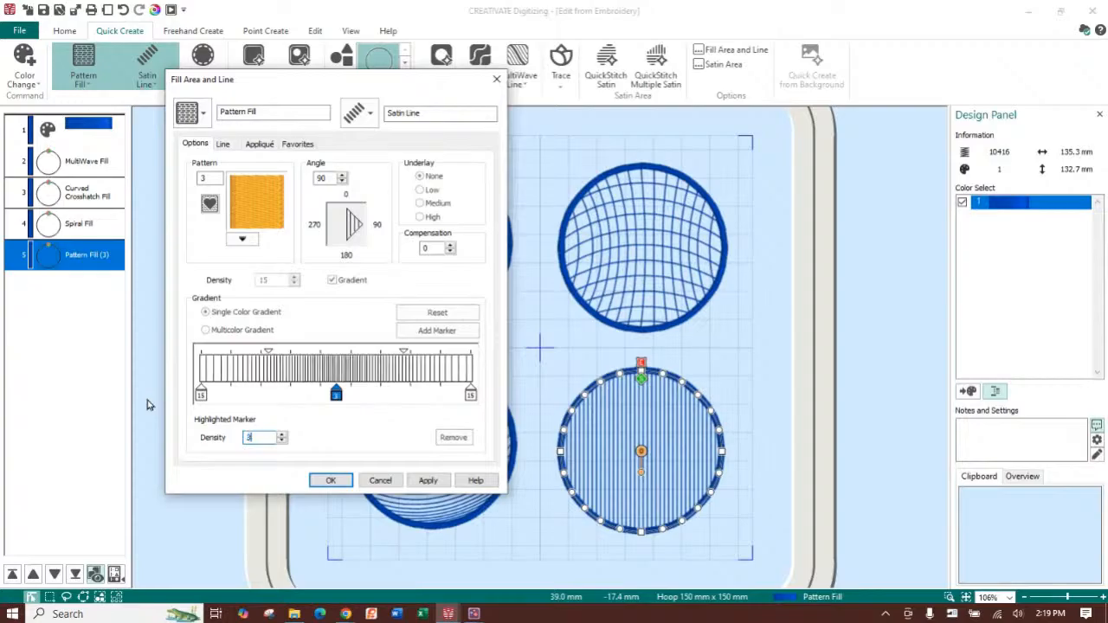
click(445, 483)
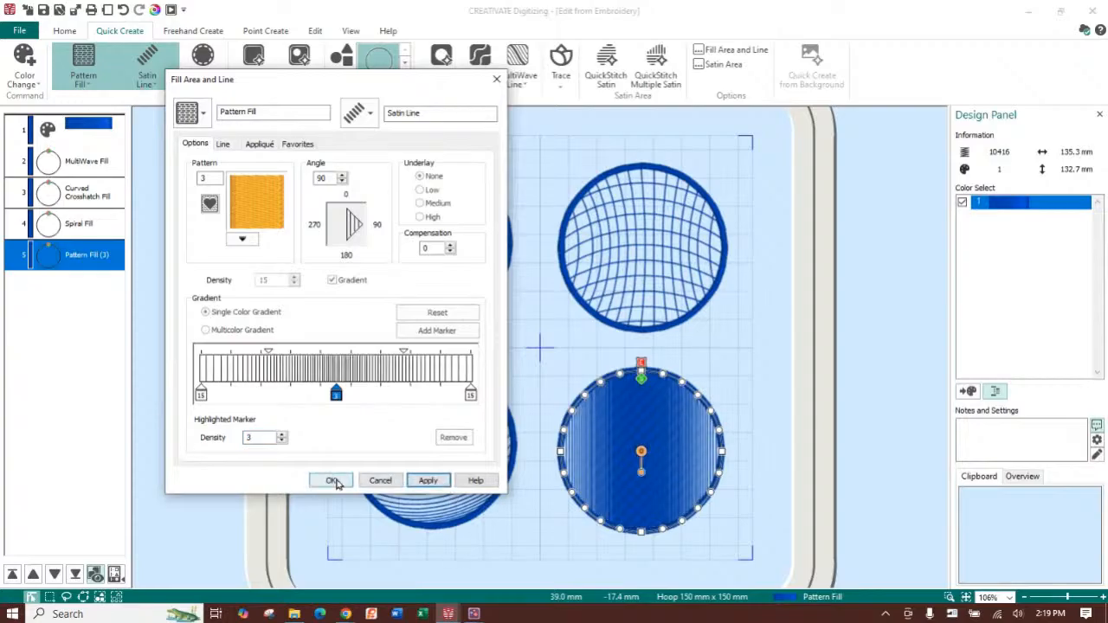
Set the gradient's middle marker density to 5 and accept the fill options.
double_click(264, 438)
text(4)
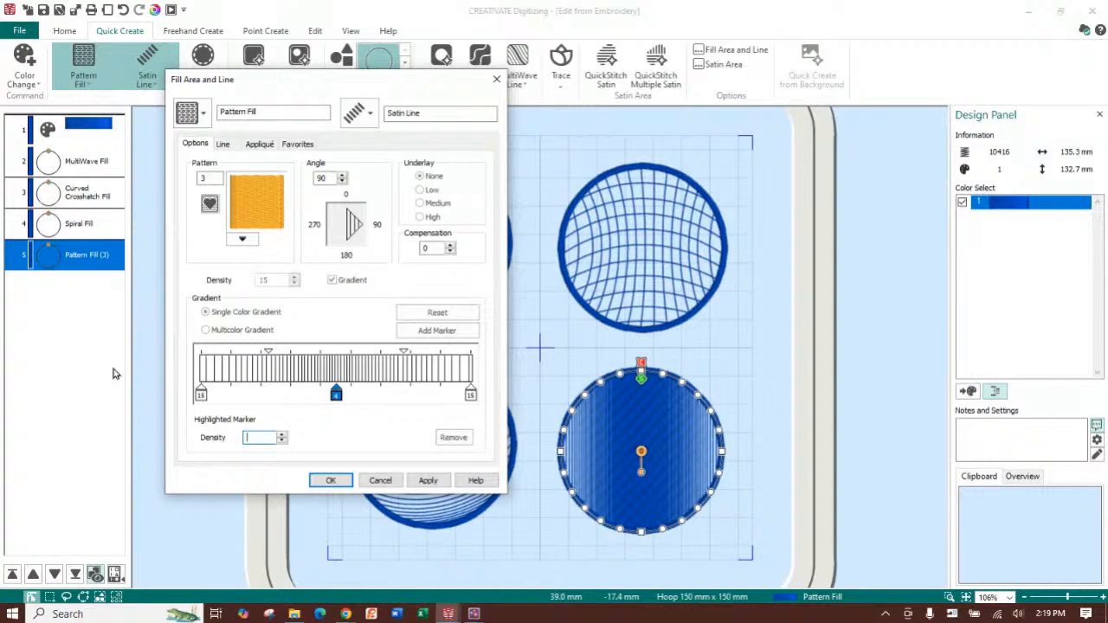
text(5)
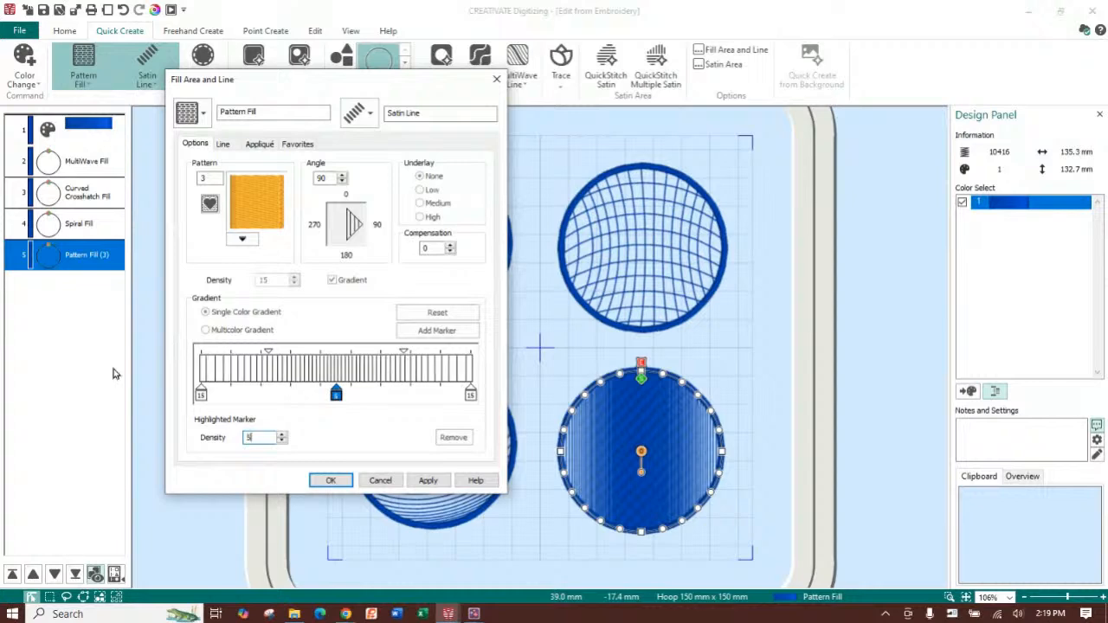
click(326, 480)
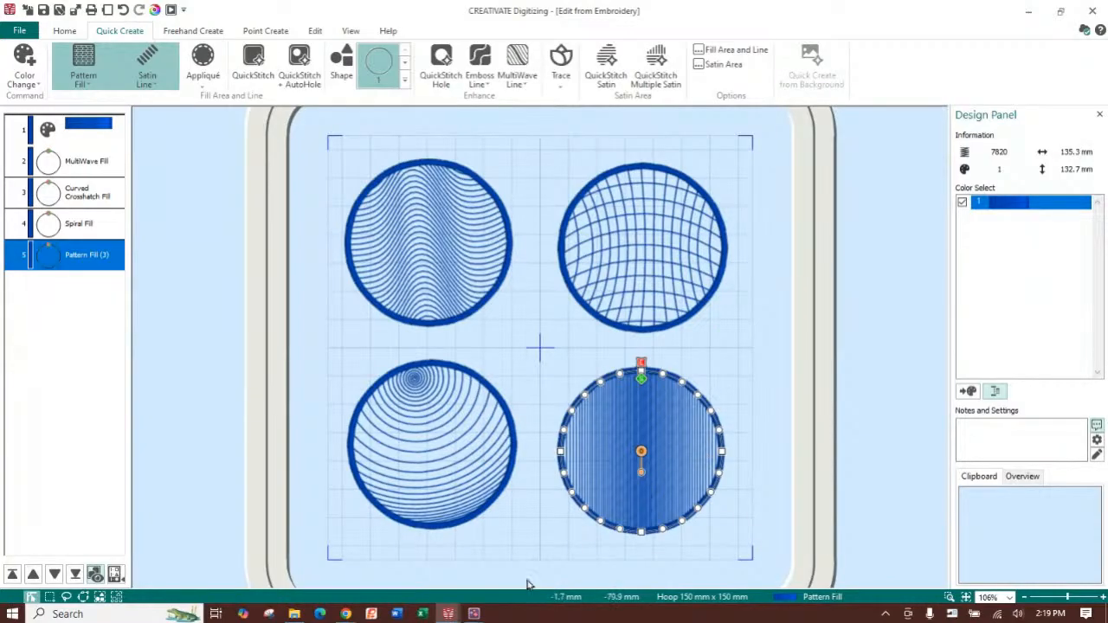
Switch to the bezier_shapes.edo window and start a new empty design from there, dismissing the ExpressDesign Wizard.
mouse_move(474, 614)
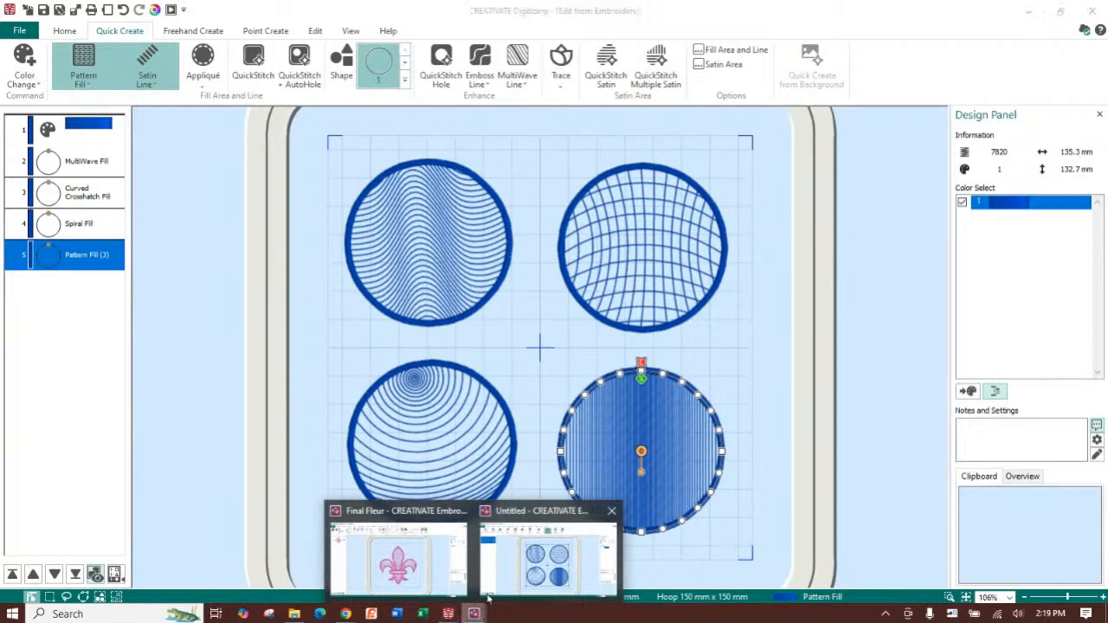
click(450, 548)
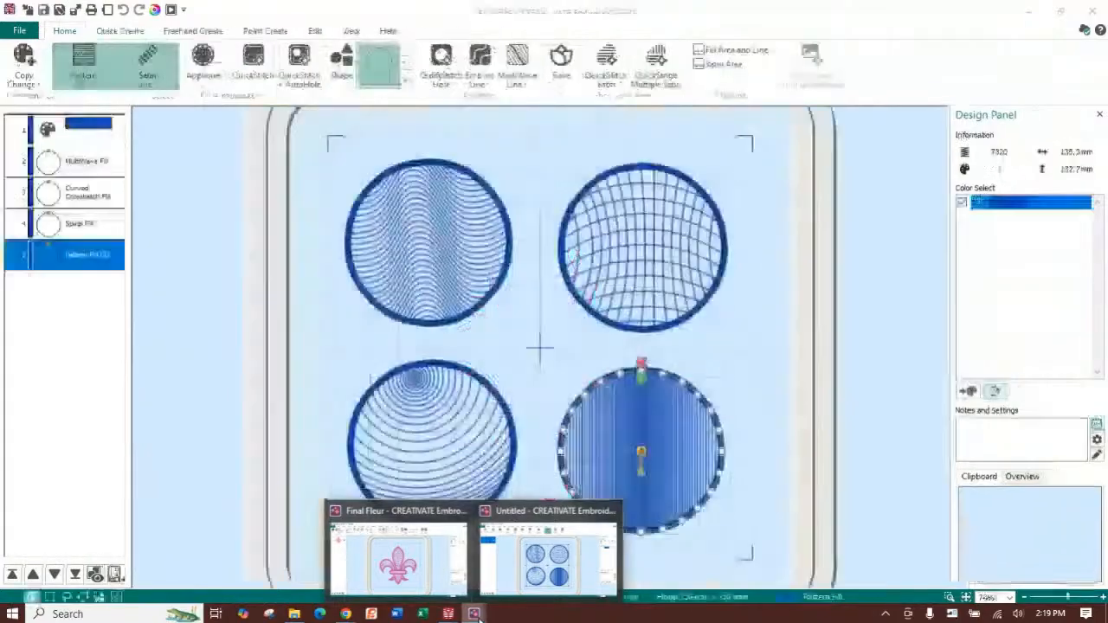
mouse_move(450, 614)
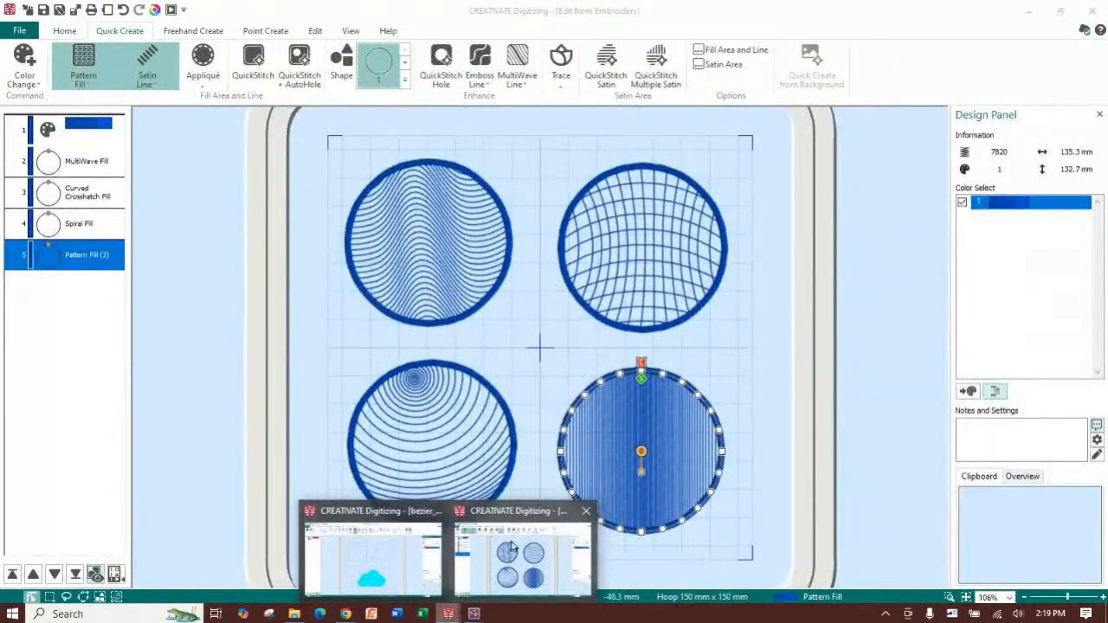
click(372, 554)
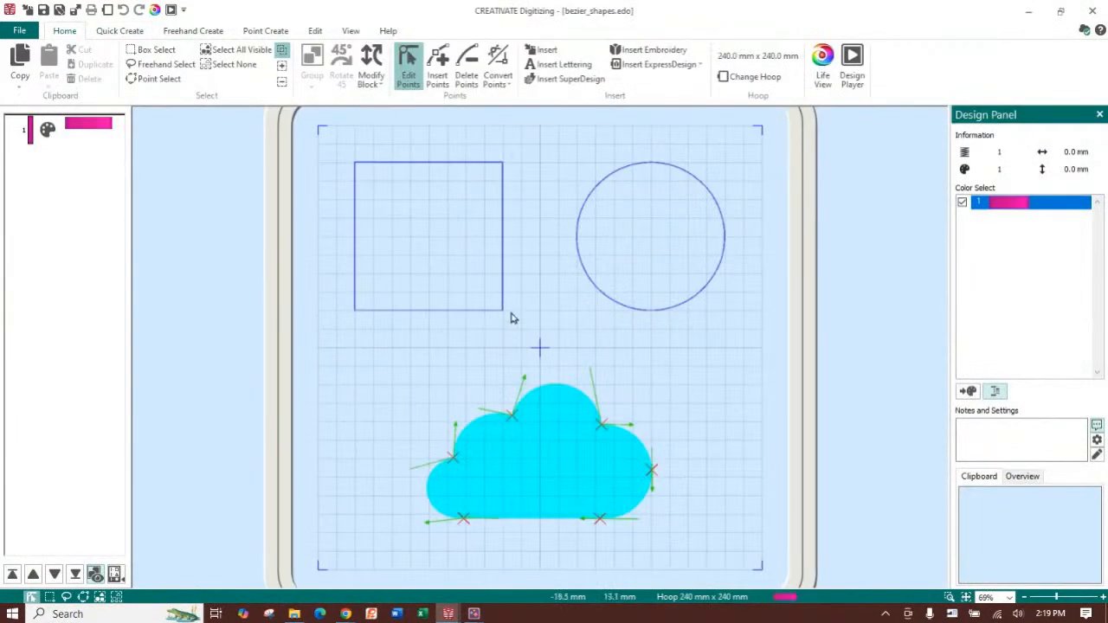
click(19, 35)
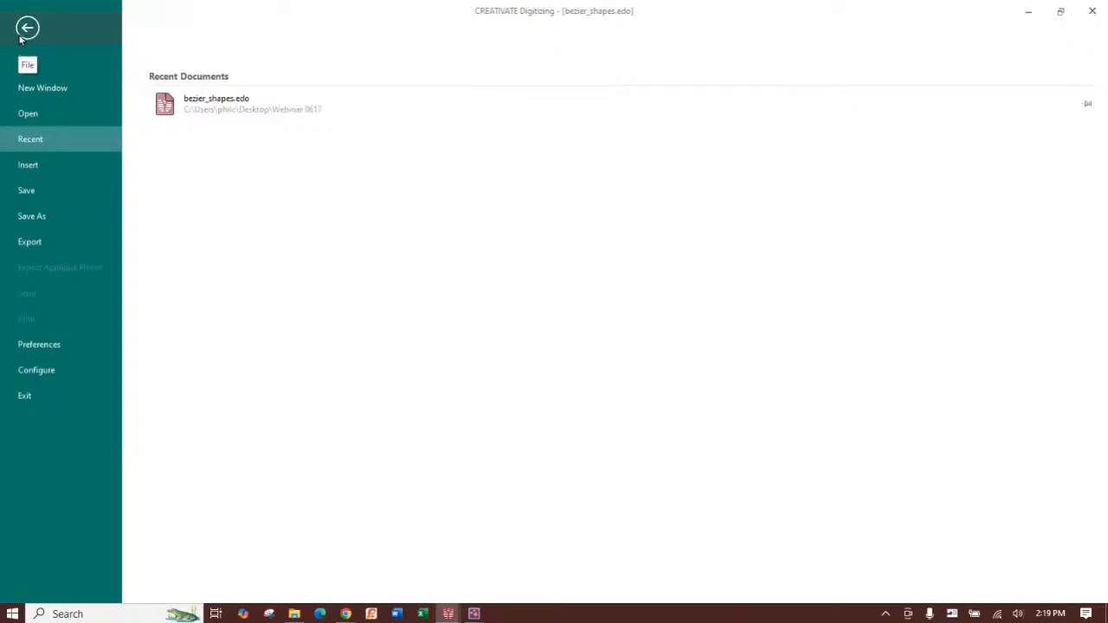
click(33, 60)
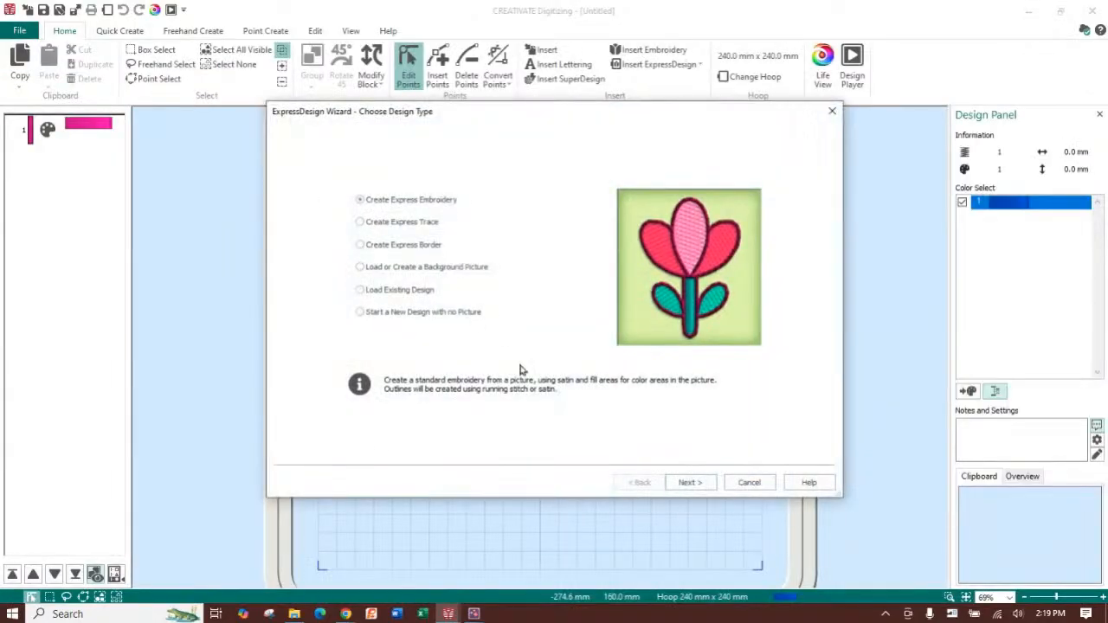
click(750, 483)
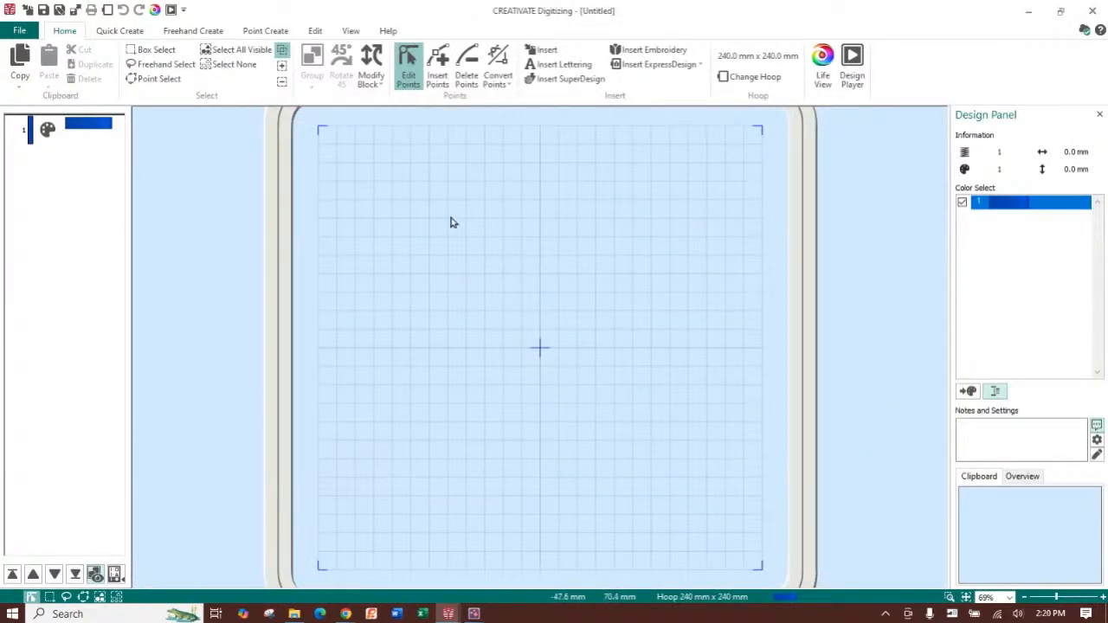
Draw a wavy point-by-point Satin Line about 208 mm wide and 42 mm high across the hoop's upper part.
click(258, 30)
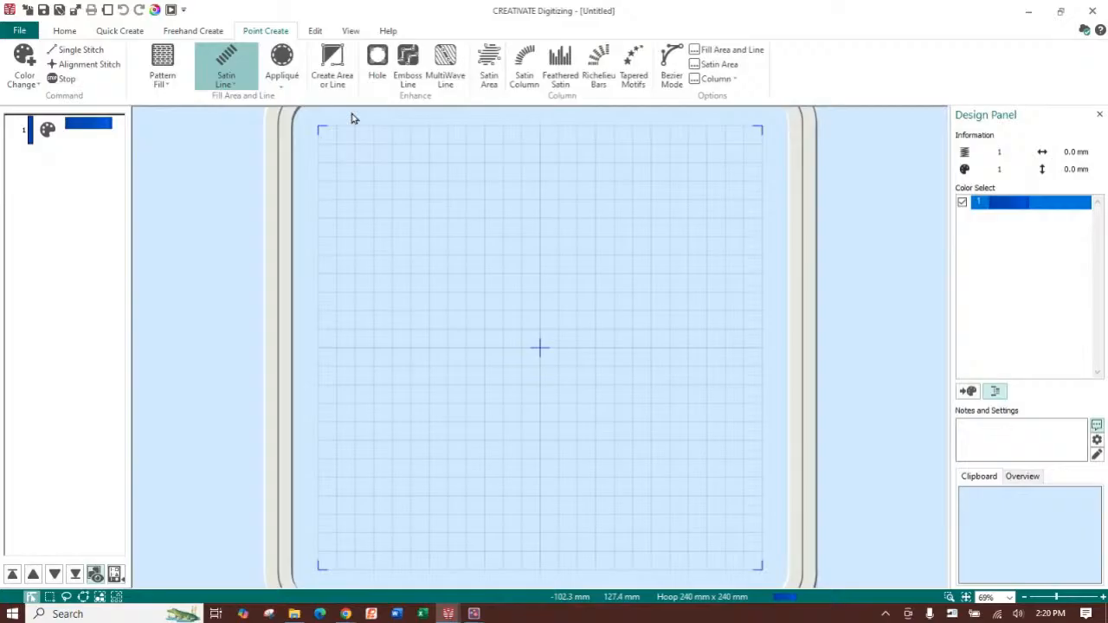
click(333, 76)
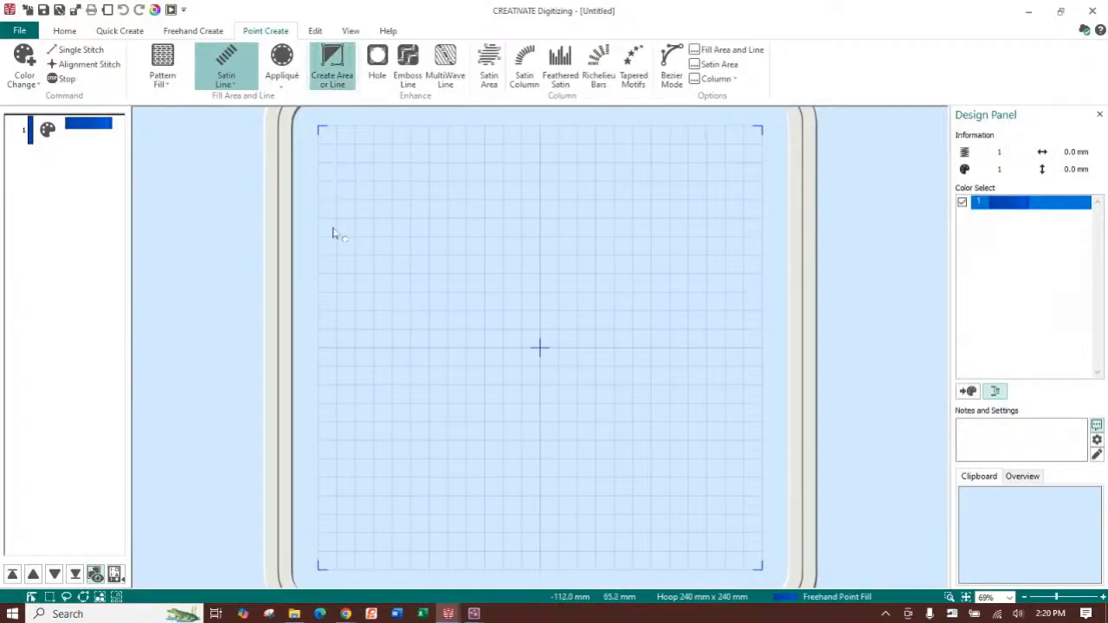
click(375, 203)
click(427, 187)
click(478, 195)
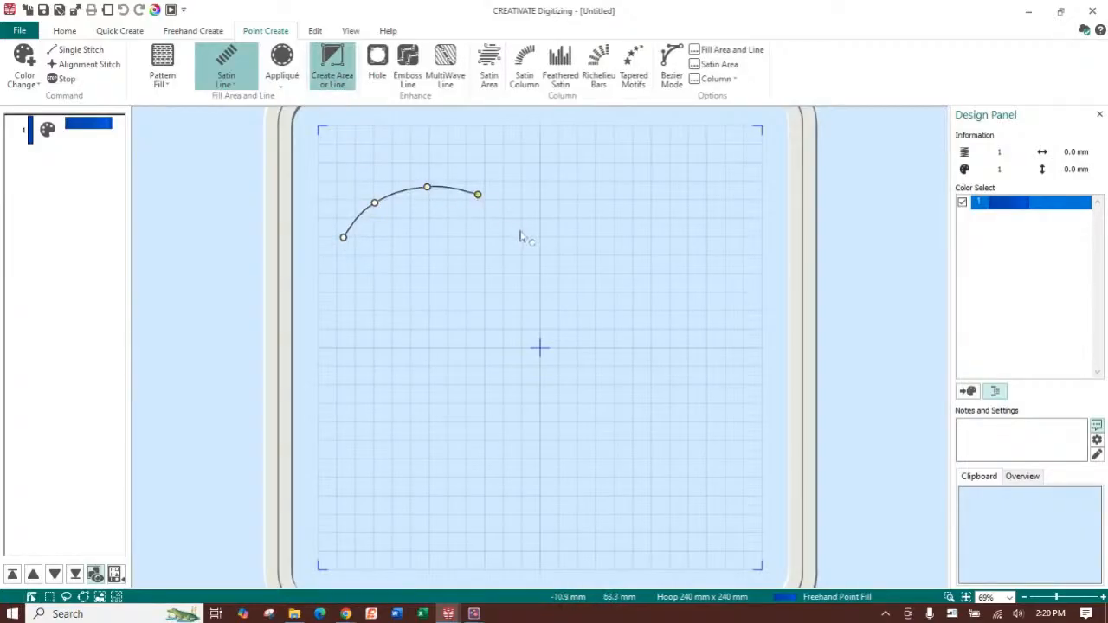
click(520, 231)
click(585, 250)
click(636, 246)
click(685, 220)
click(722, 180)
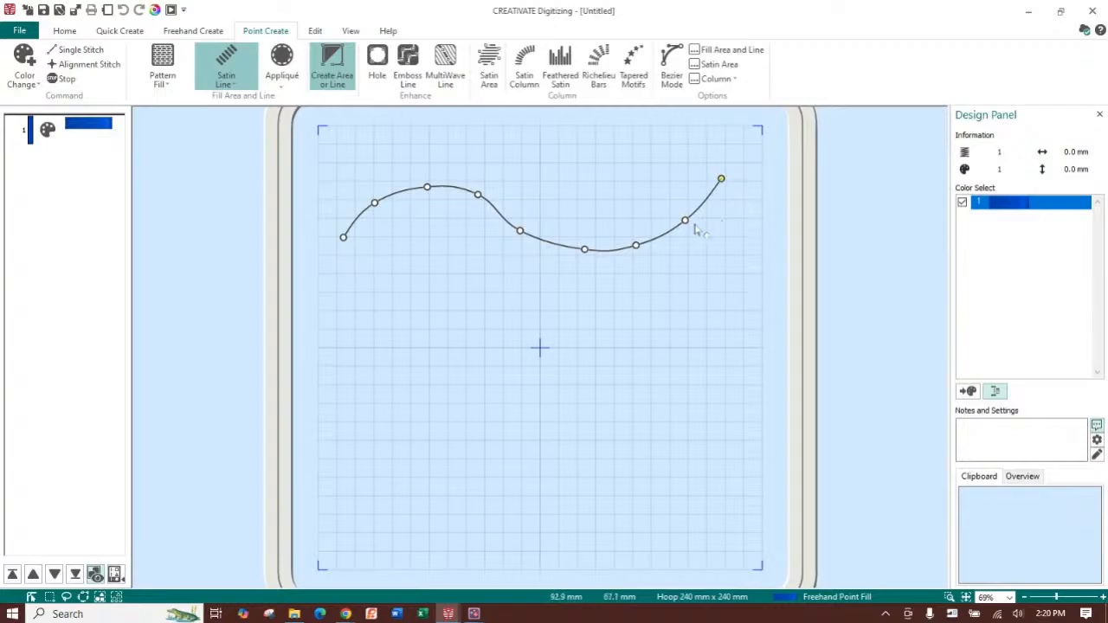
key(Return)
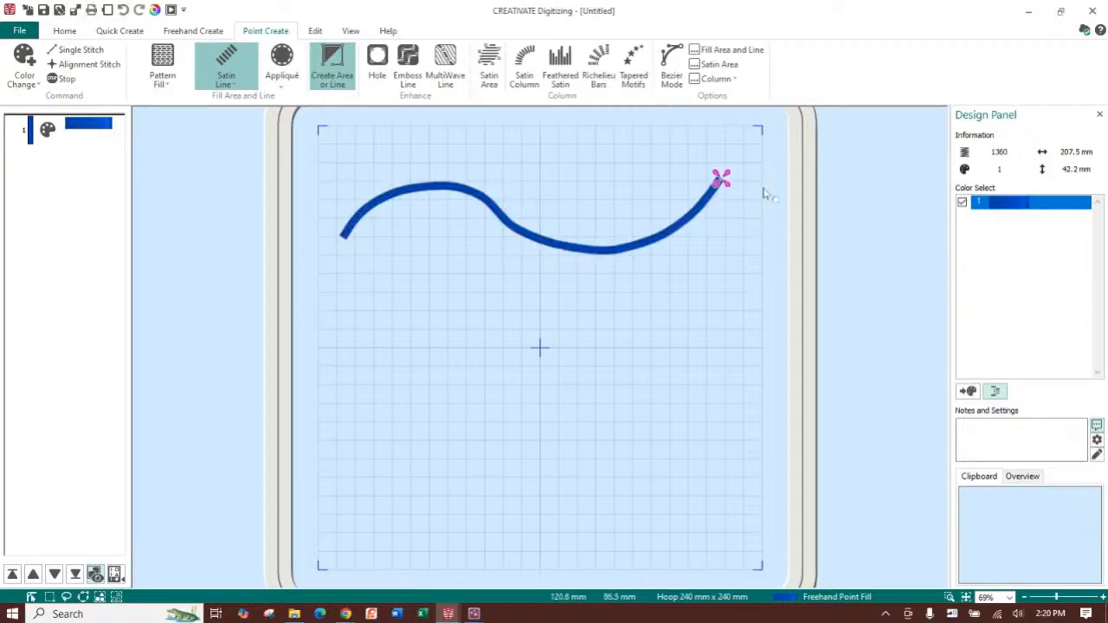
Draw a second Satin Line below the first, with smooth curves that turn into a sharp zigzag, adjusting its early points while drawing.
click(347, 295)
click(370, 254)
click(414, 257)
click(446, 300)
click(506, 299)
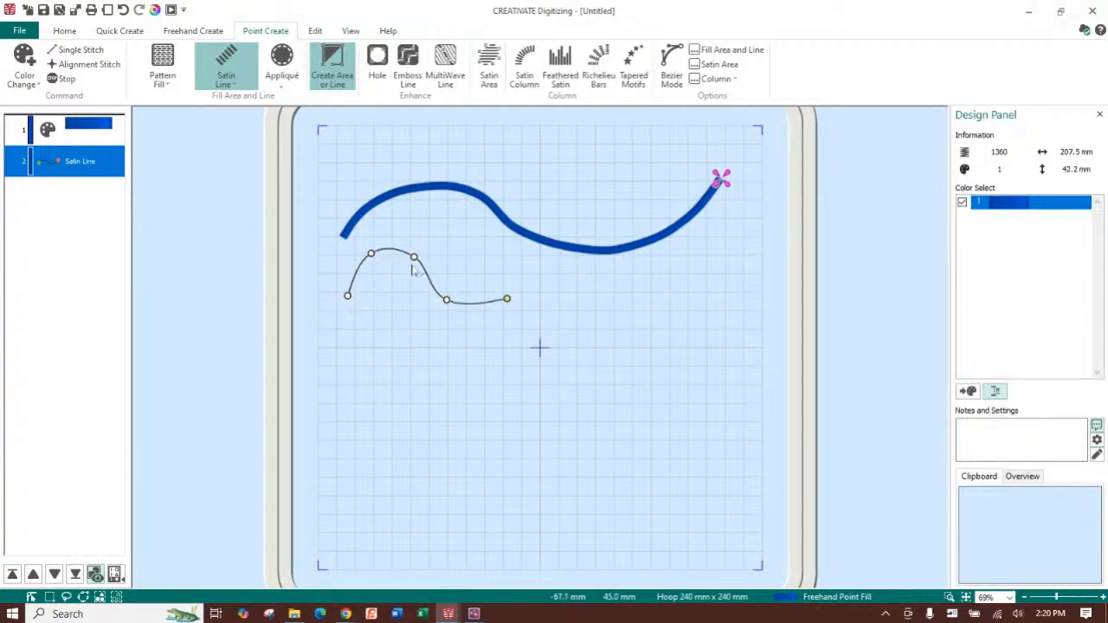
drag(371, 254, 405, 276)
click(541, 355)
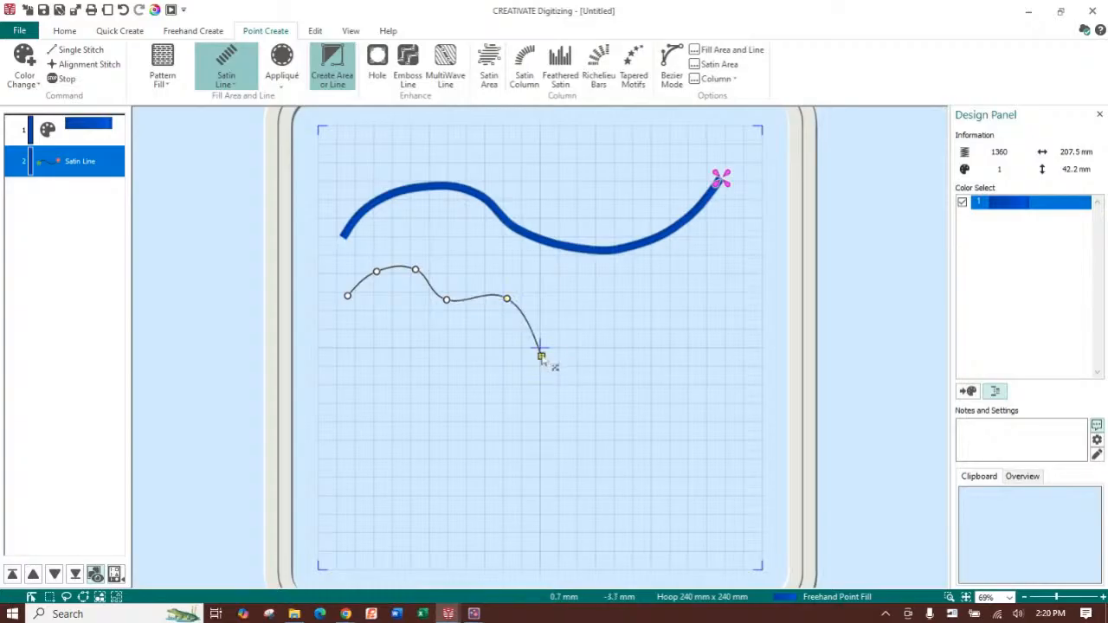
click(586, 301)
click(611, 359)
click(647, 284)
click(683, 357)
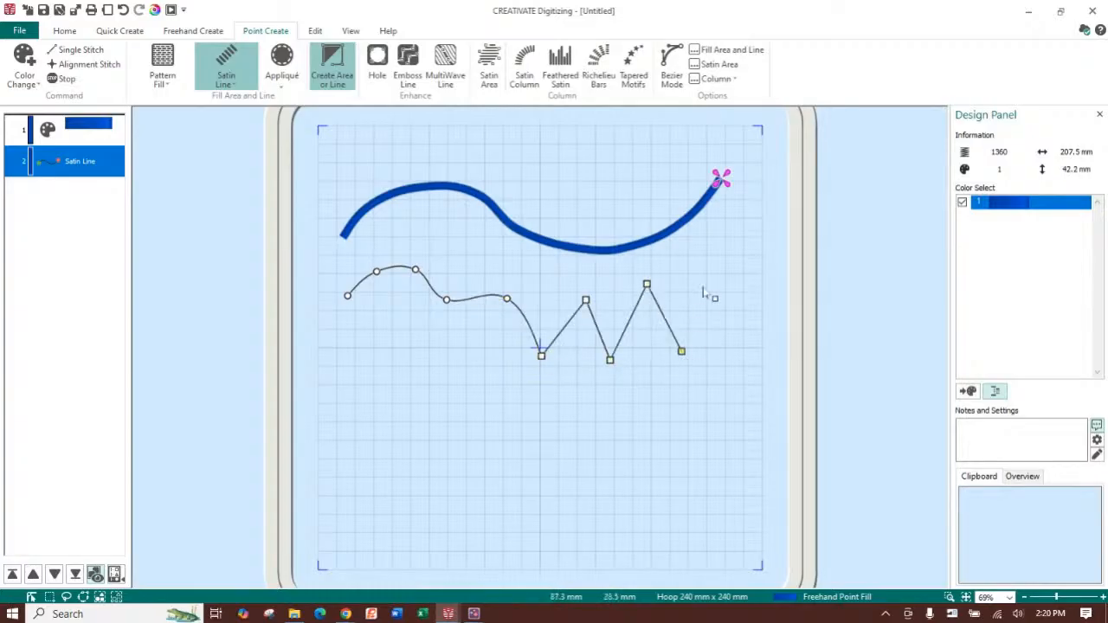
click(716, 257)
key(Return)
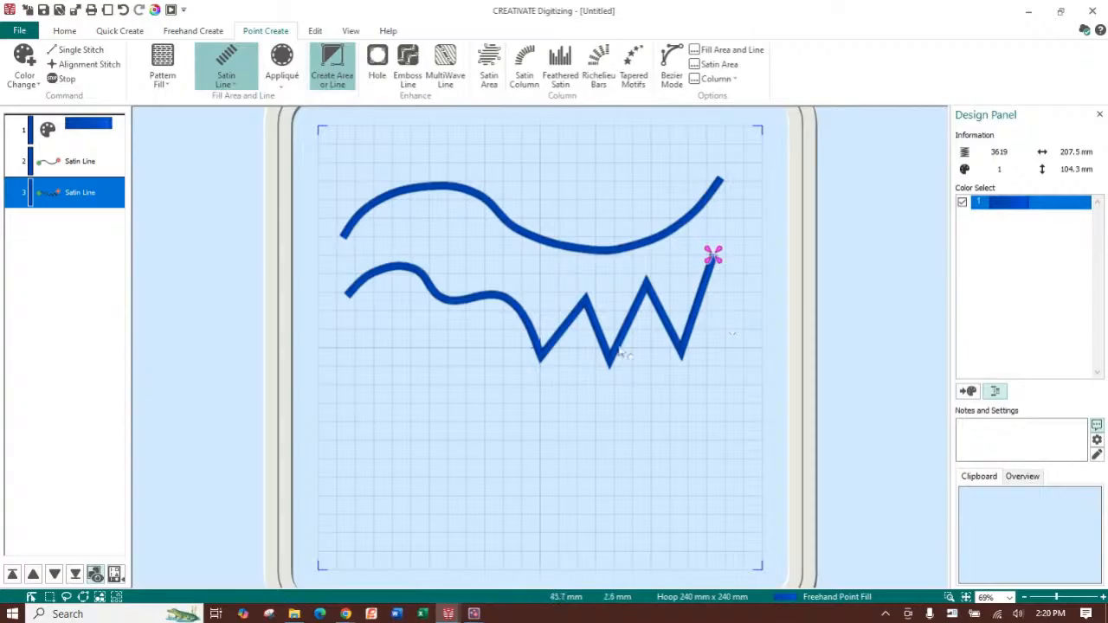
key(Escape)
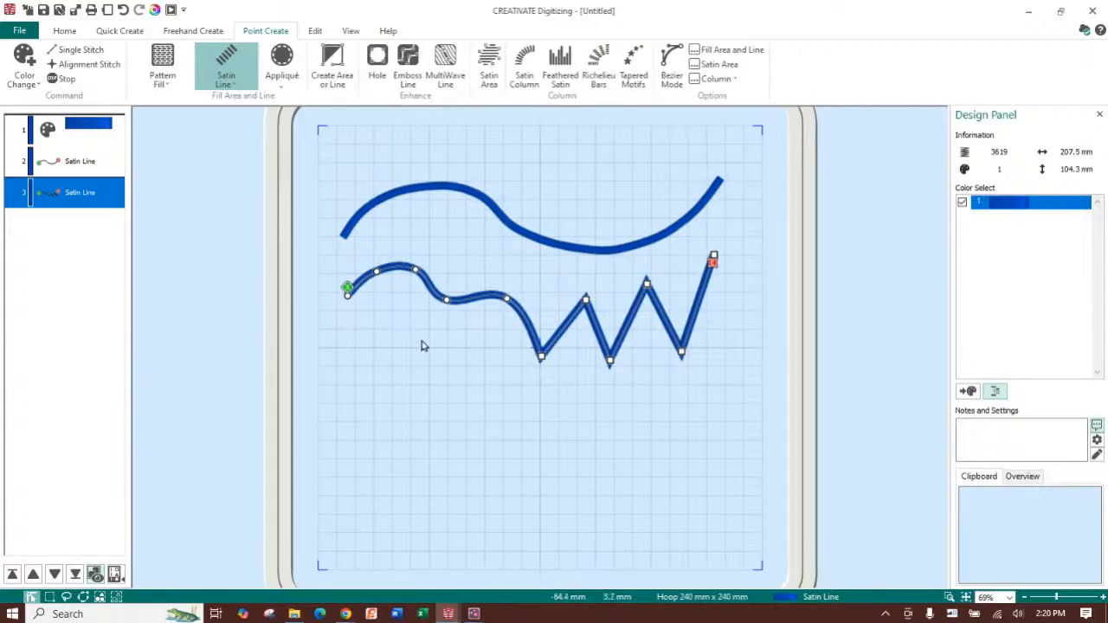
Draw a third, closely pointed curved Satin Line near the hoop's centre and reshape its lowest bend by moving points.
click(333, 69)
click(401, 351)
click(438, 378)
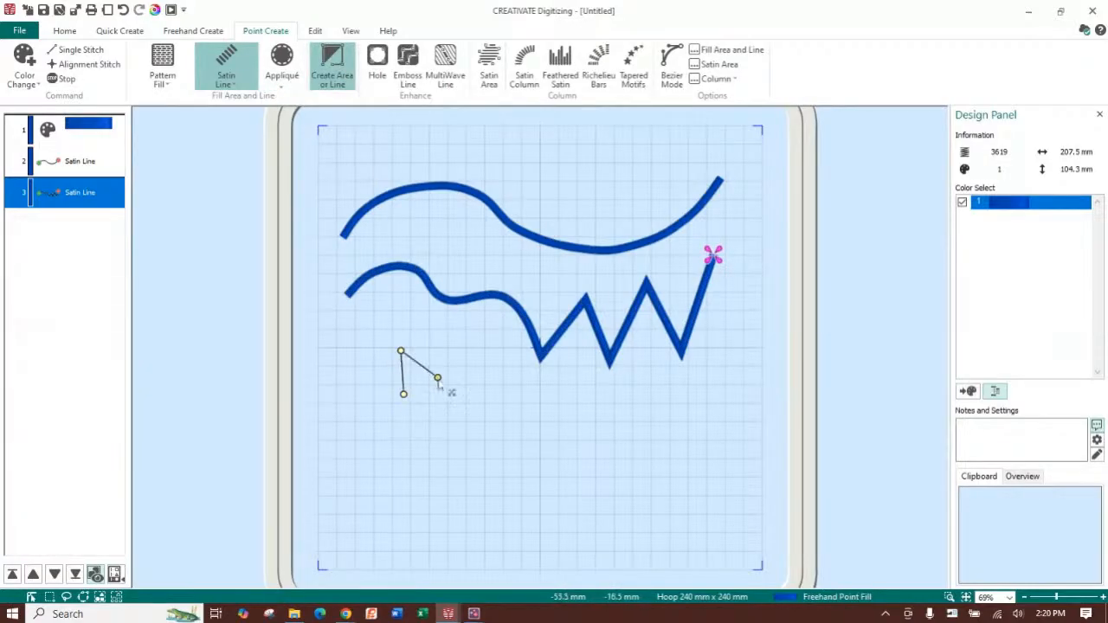
click(448, 410)
click(472, 431)
click(496, 439)
click(517, 439)
click(539, 424)
click(551, 404)
click(567, 396)
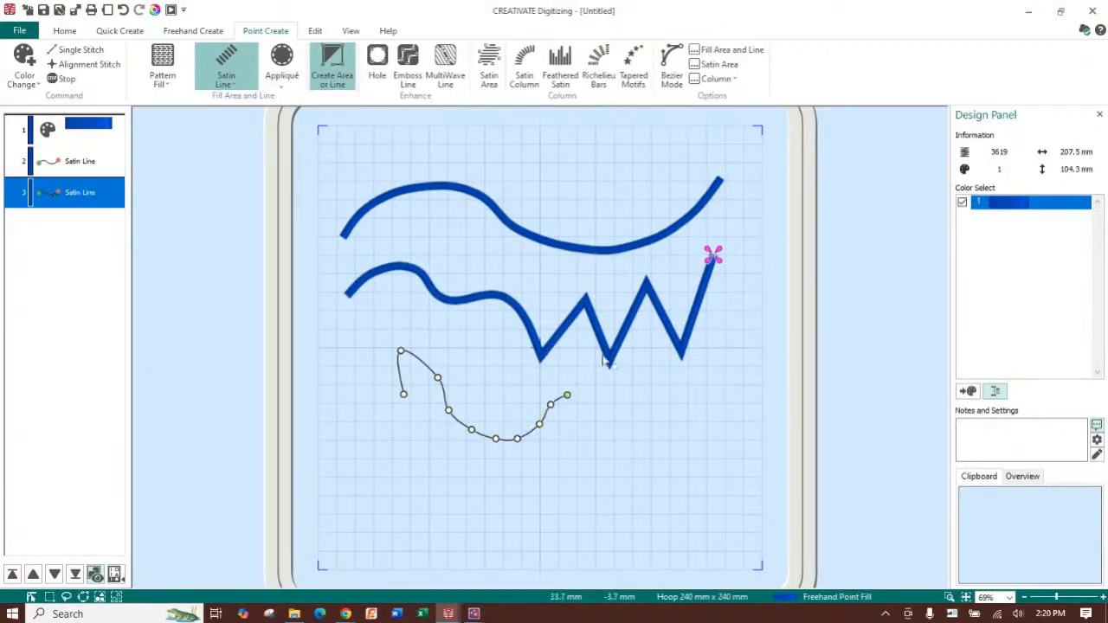
right_click(629, 401)
right_click(495, 434)
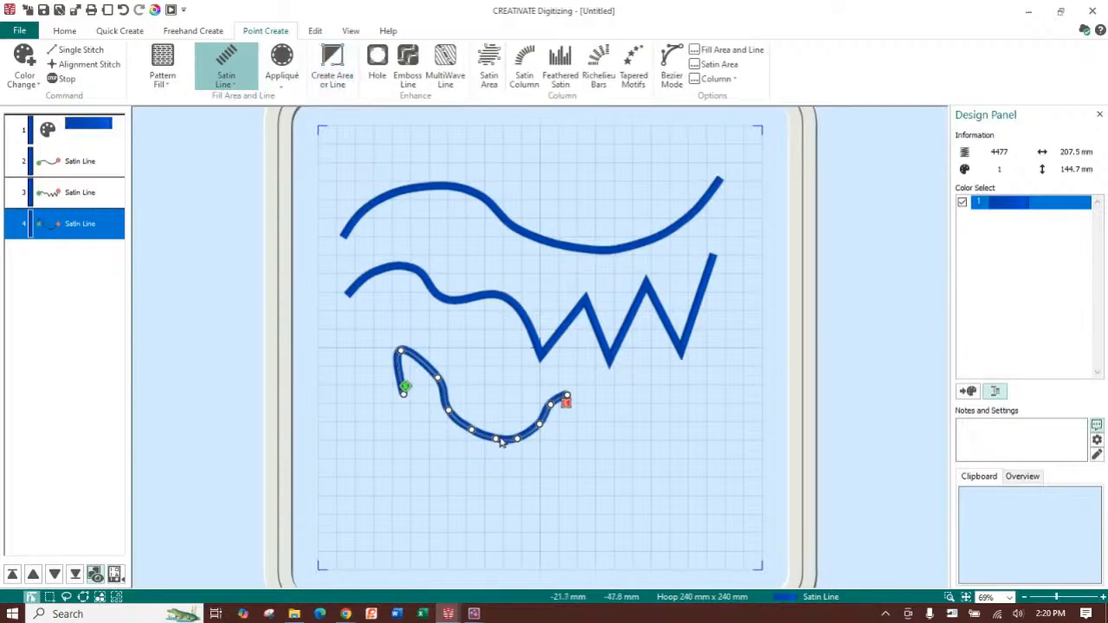
drag(496, 439, 470, 442)
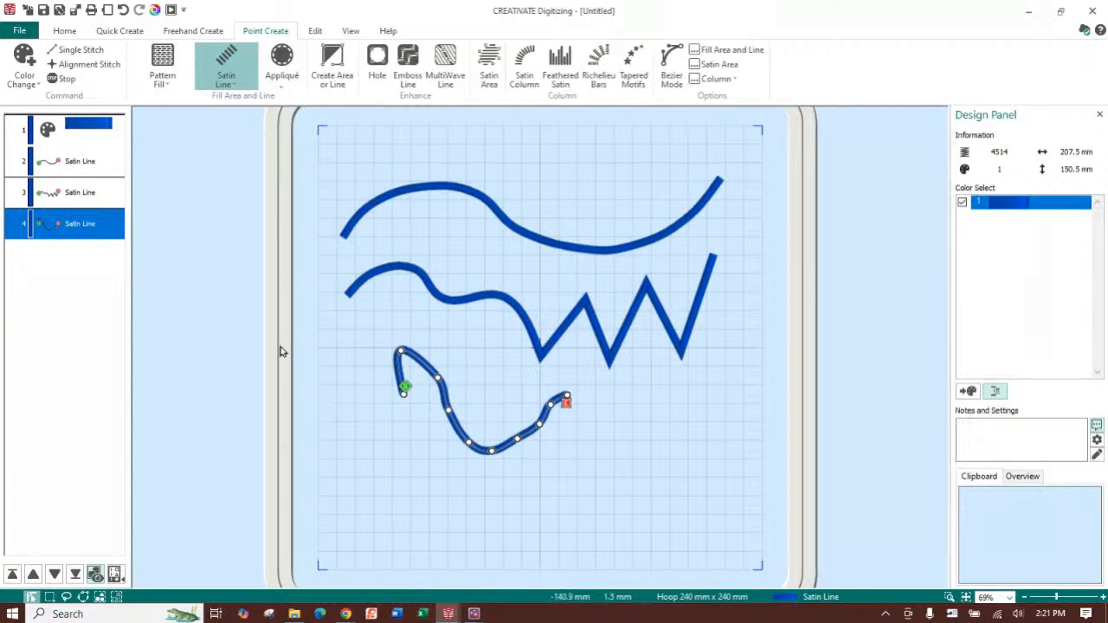
Select all three Satin Lines and delete them.
click(76, 169)
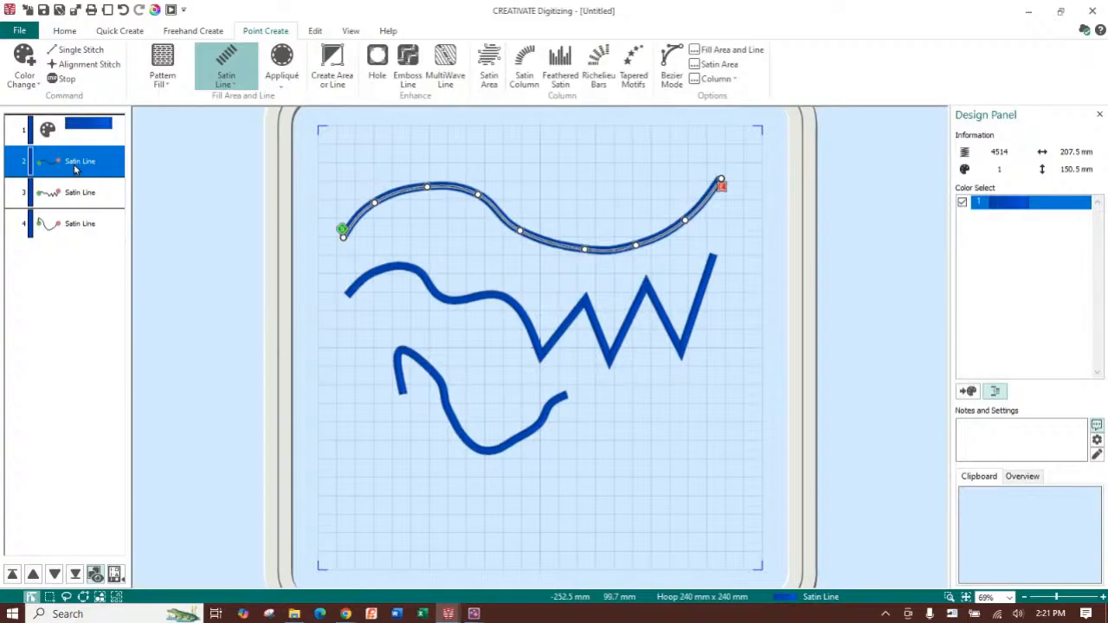
shift+click(77, 230)
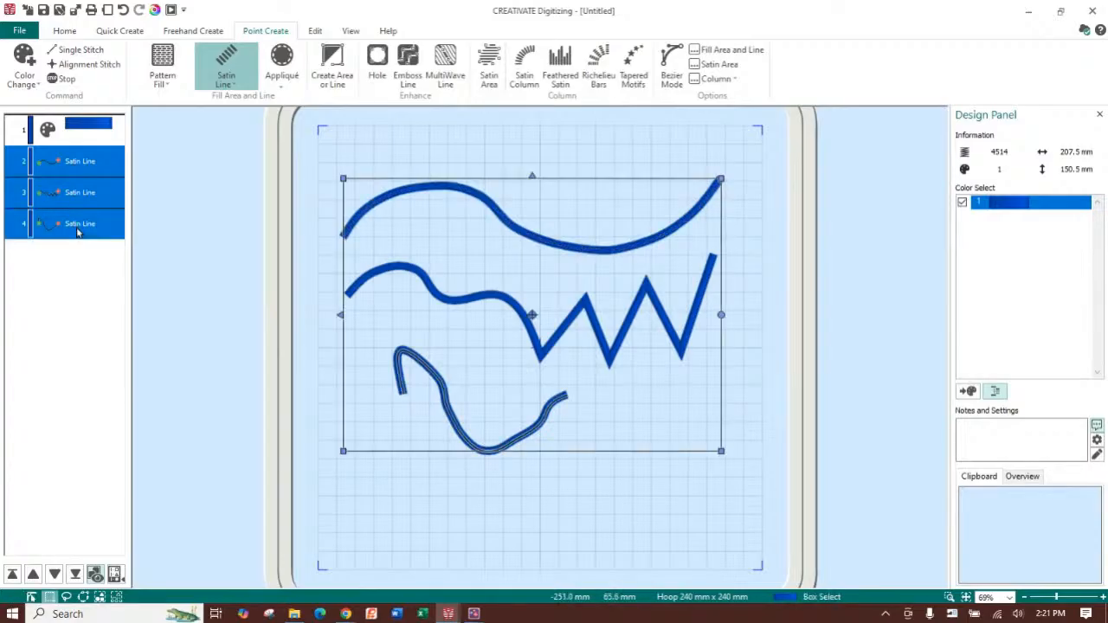
key(Delete)
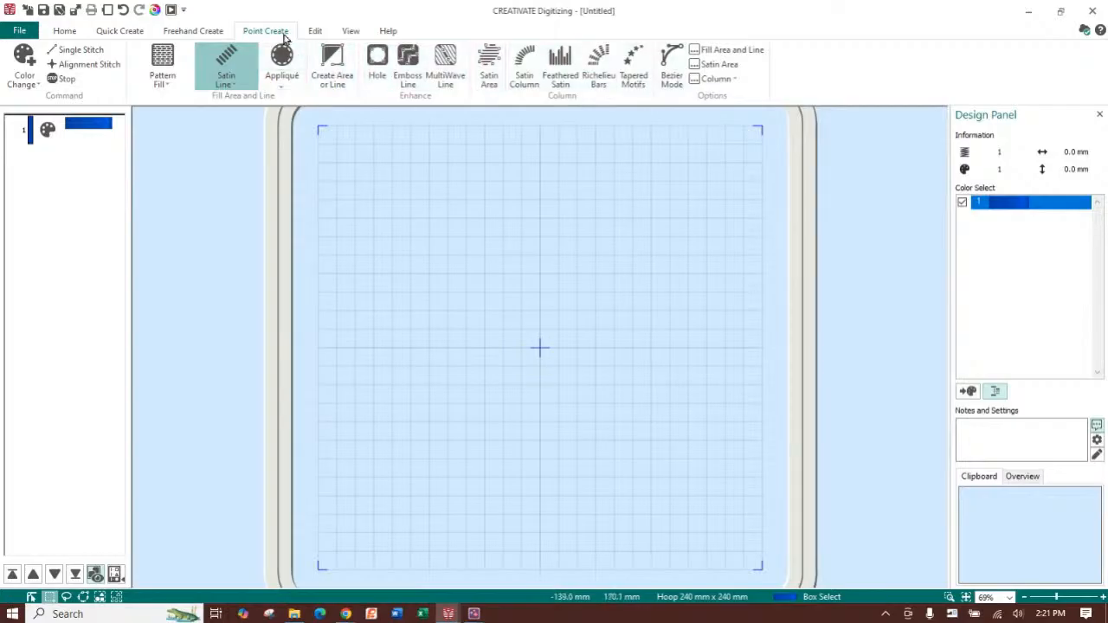
Turn on Bezier Mode and draw a straight-segment zigzag Satin Line about 139 mm wide and 45 mm high in the hoop's upper part.
click(670, 80)
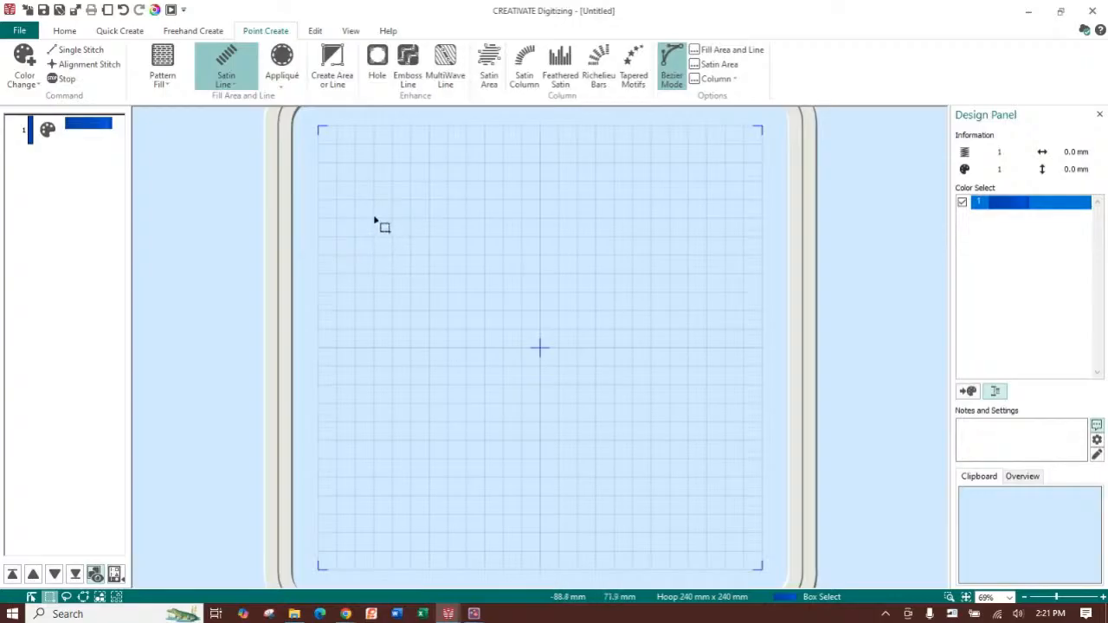
drag(374, 234, 426, 236)
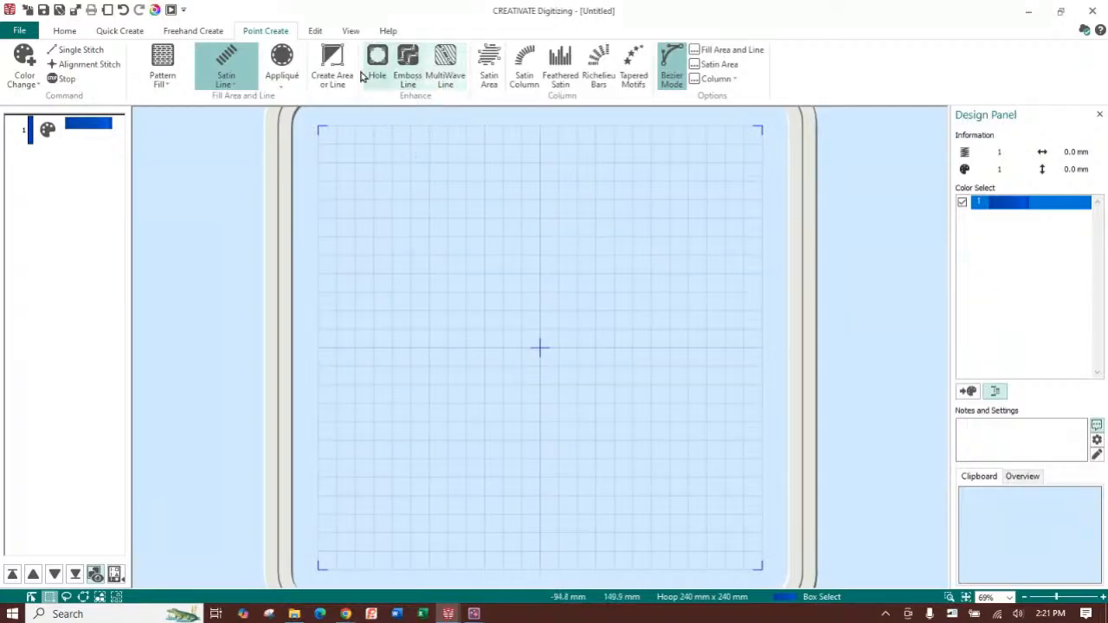
click(332, 74)
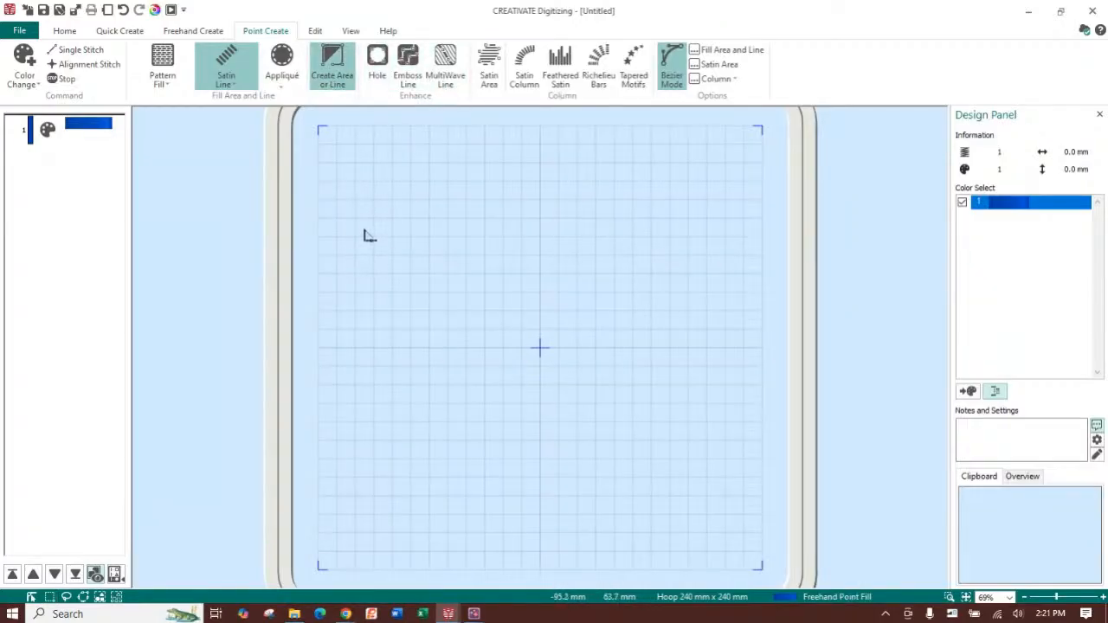
click(364, 229)
click(407, 174)
click(421, 212)
click(483, 167)
click(506, 222)
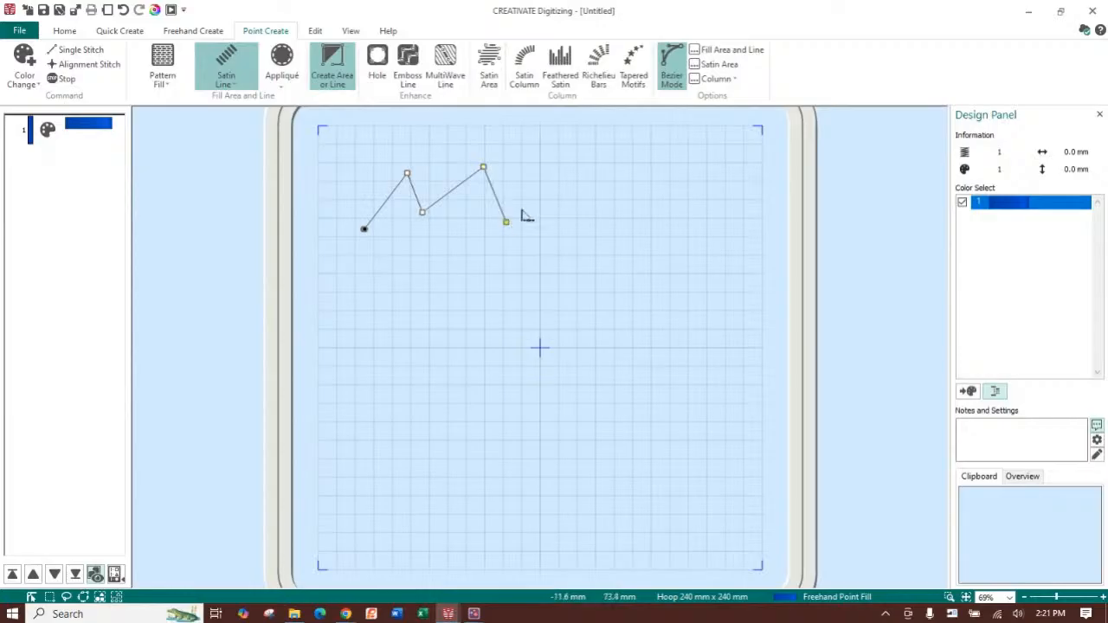
click(549, 168)
click(577, 241)
click(615, 163)
key(Return)
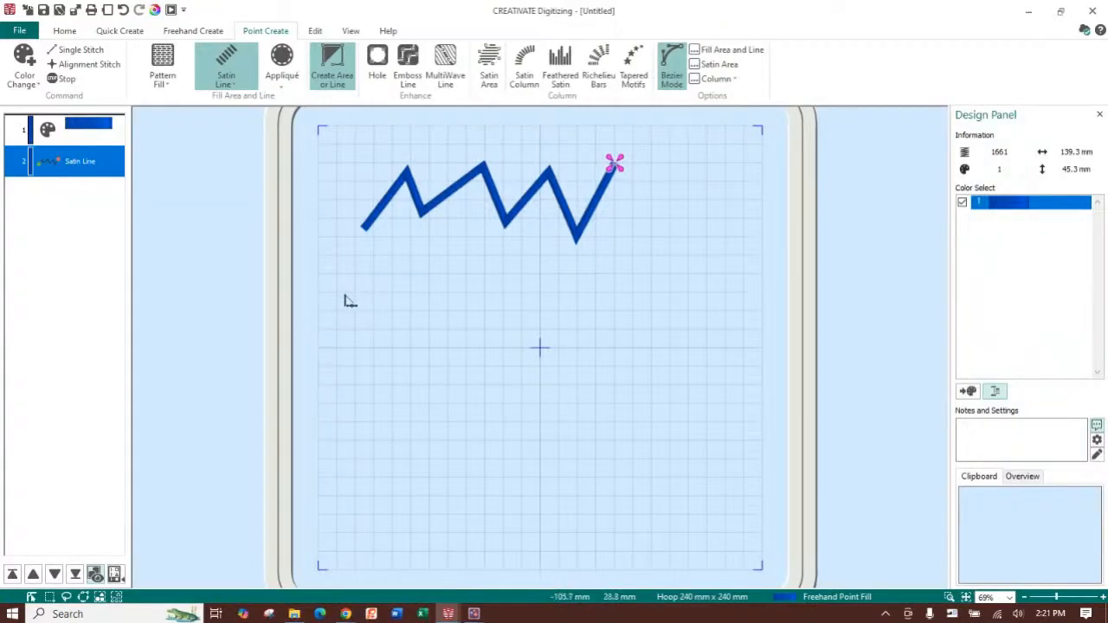
Draw a three-point Bezier Satin Line about 155 mm wide below the zigzag, with horizontal handles forming a smooth hump.
drag(349, 318, 419, 318)
drag(505, 264, 598, 264)
drag(635, 335, 726, 336)
key(Return)
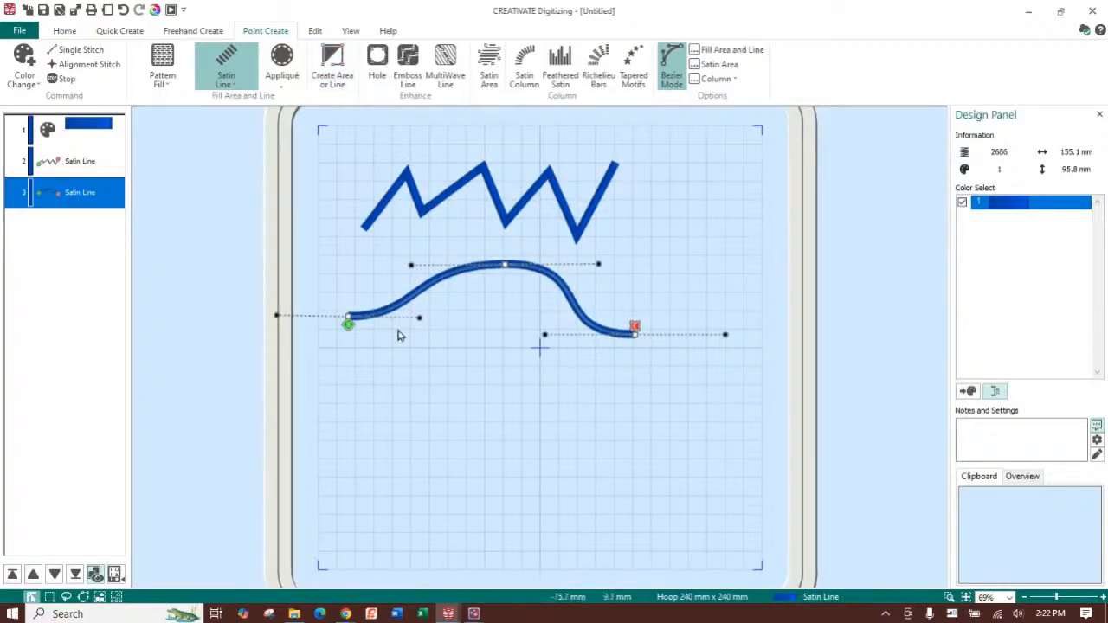
Reshape the curved Satin Line into a deep S-bend by moving its start point down and adjusting the start and peak handles.
drag(347, 320, 340, 351)
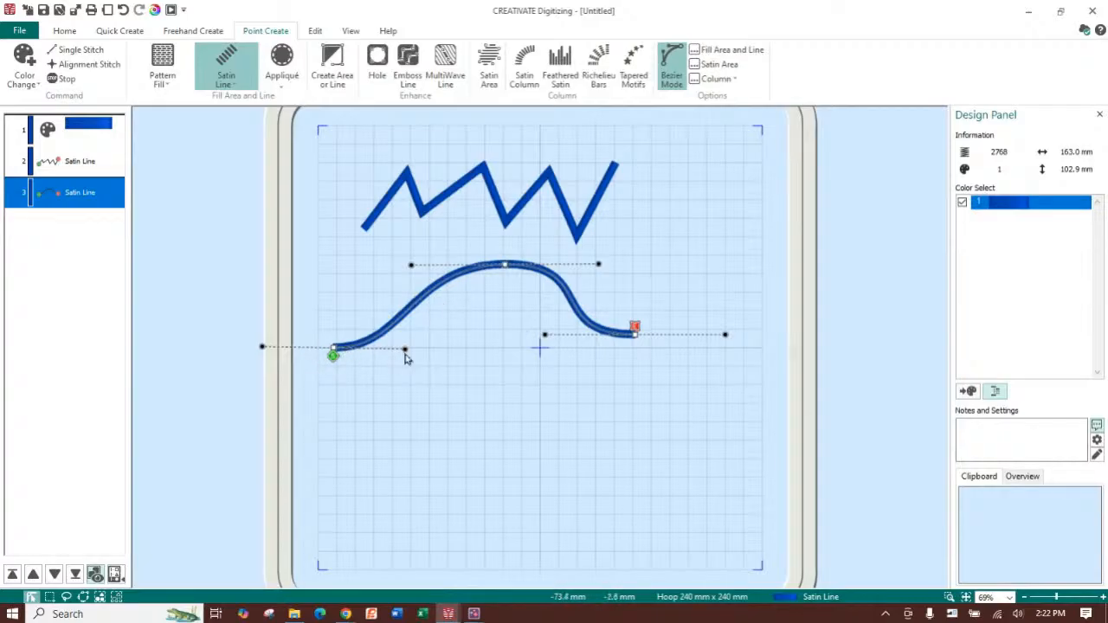
drag(405, 351, 693, 496)
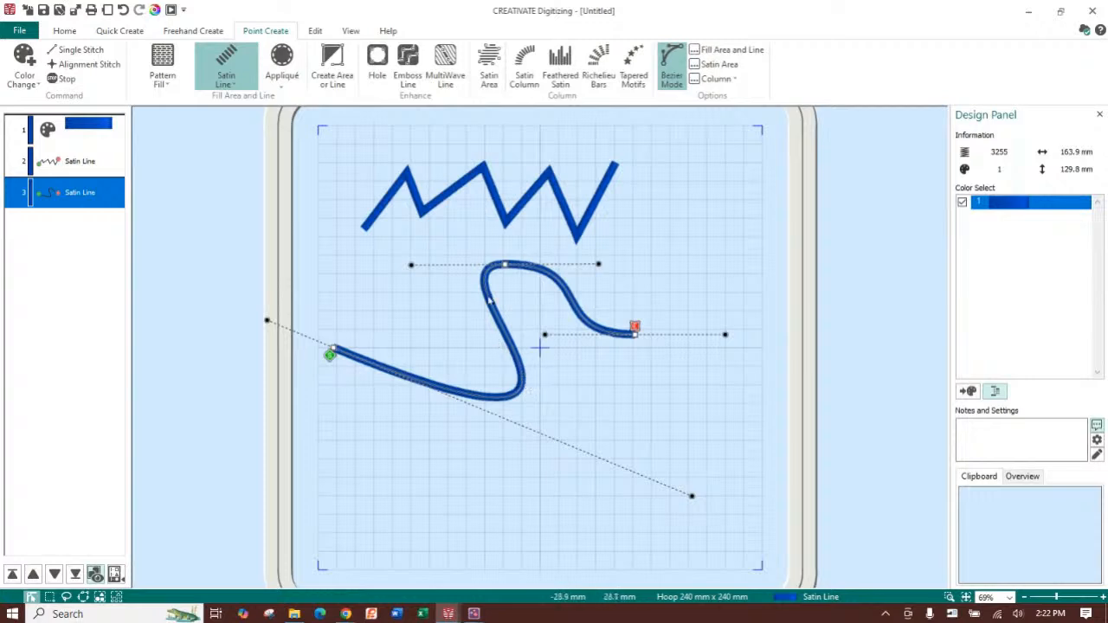
drag(703, 499, 613, 444)
drag(410, 268, 333, 265)
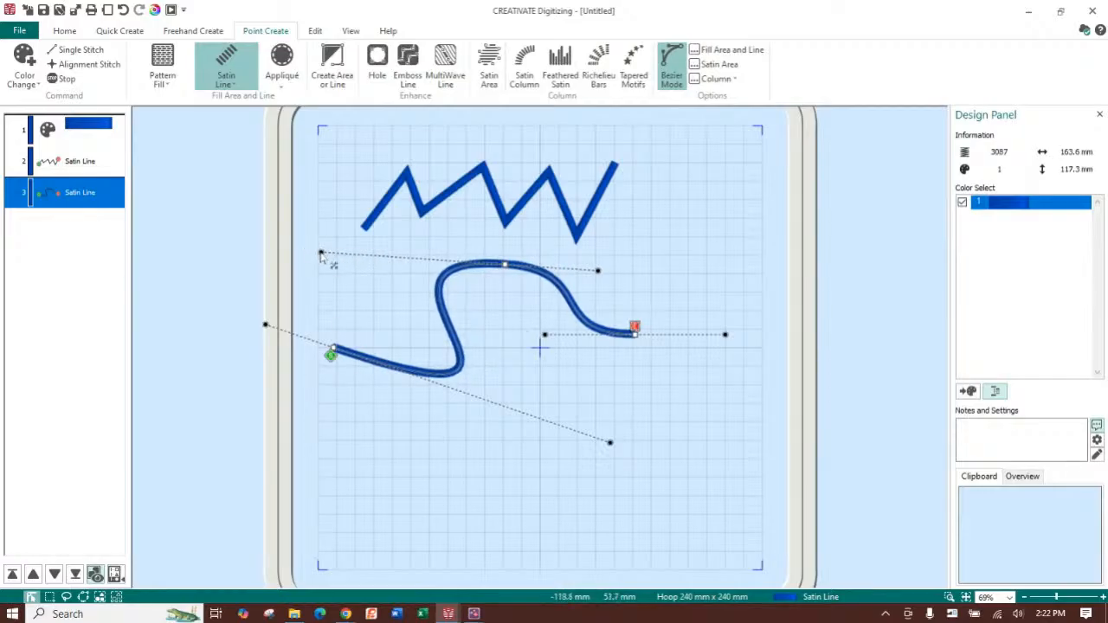
drag(322, 253, 437, 264)
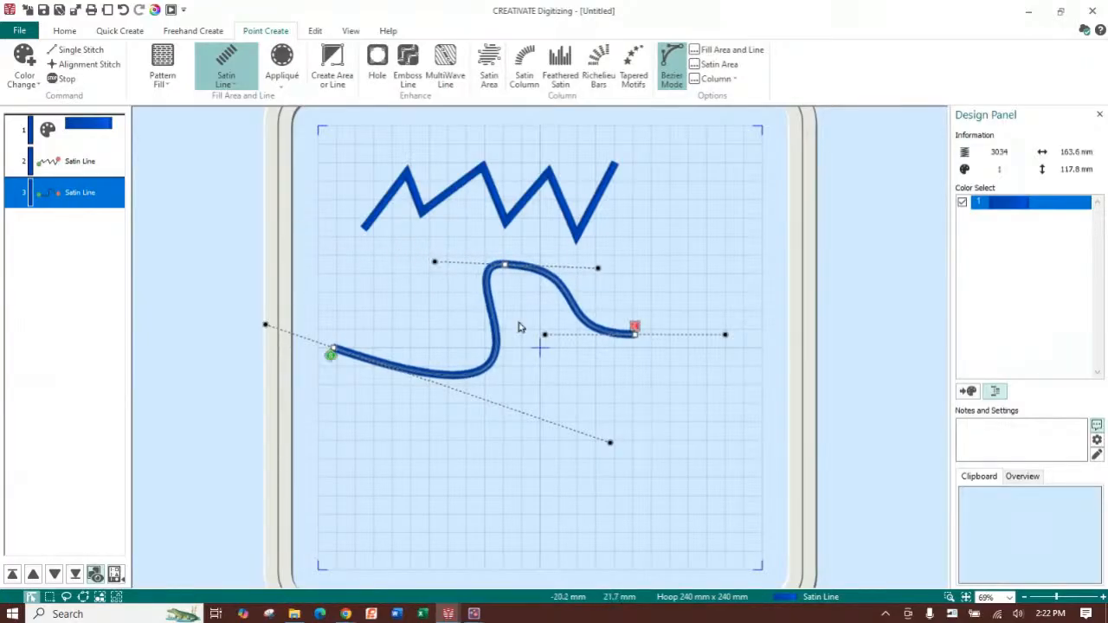
Shorten the curved line's start handle, turn its peak into a sharp corner, and stretch the peak's outer handle toward the upper left.
drag(610, 445, 440, 383)
drag(598, 270, 512, 347)
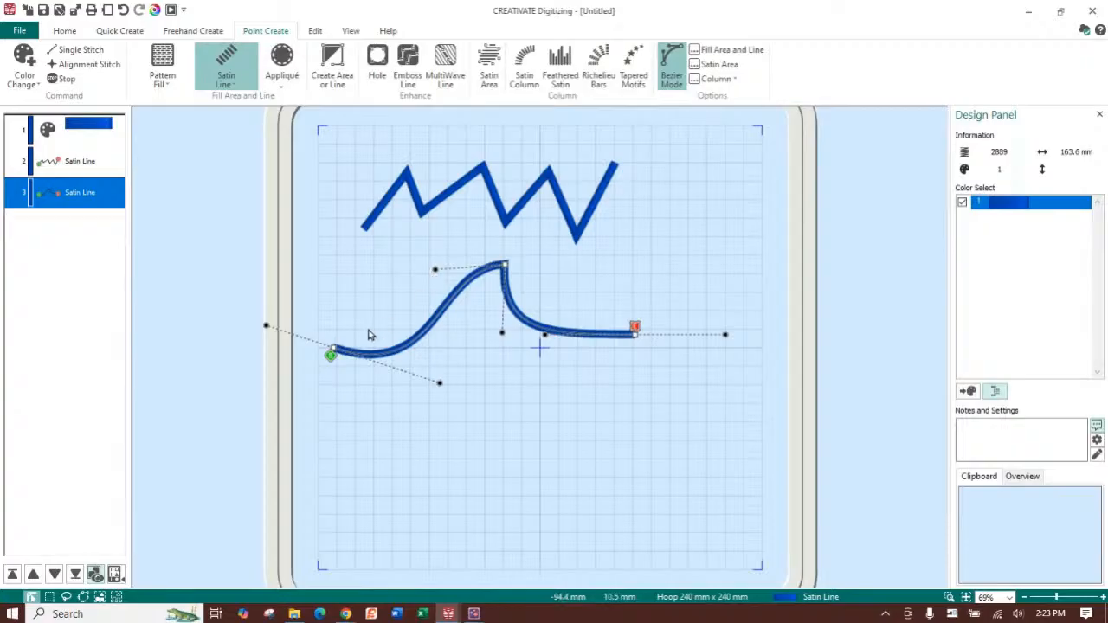
drag(435, 271, 241, 193)
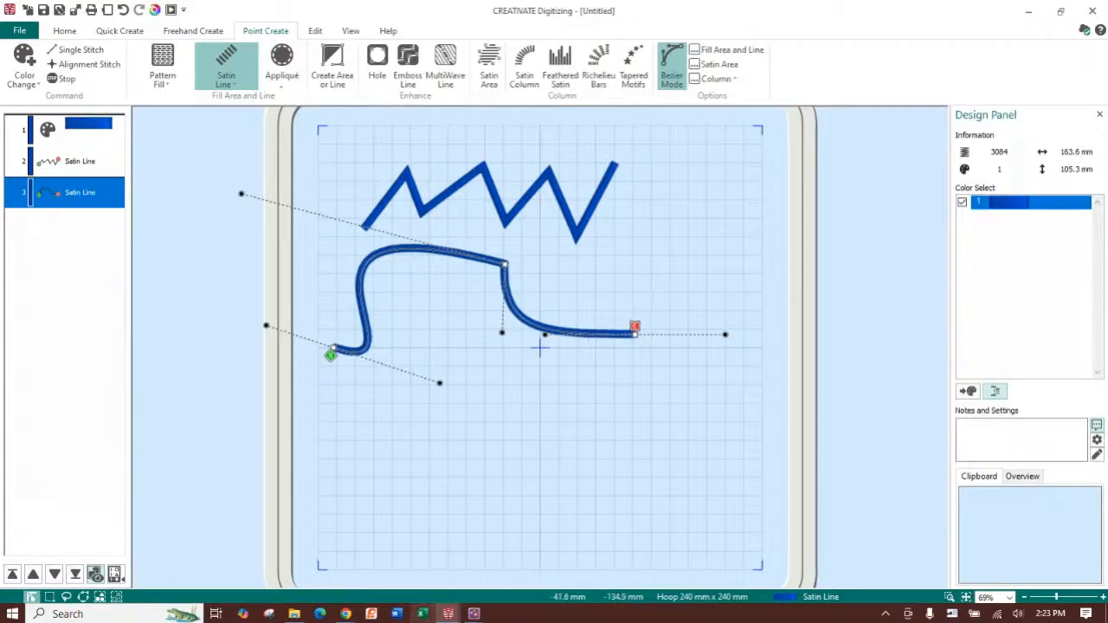
Look at the Final Fleur design in CREATIVATE Embroidery and return to the untitled design in CREATIVATE Digitizing.
click(474, 614)
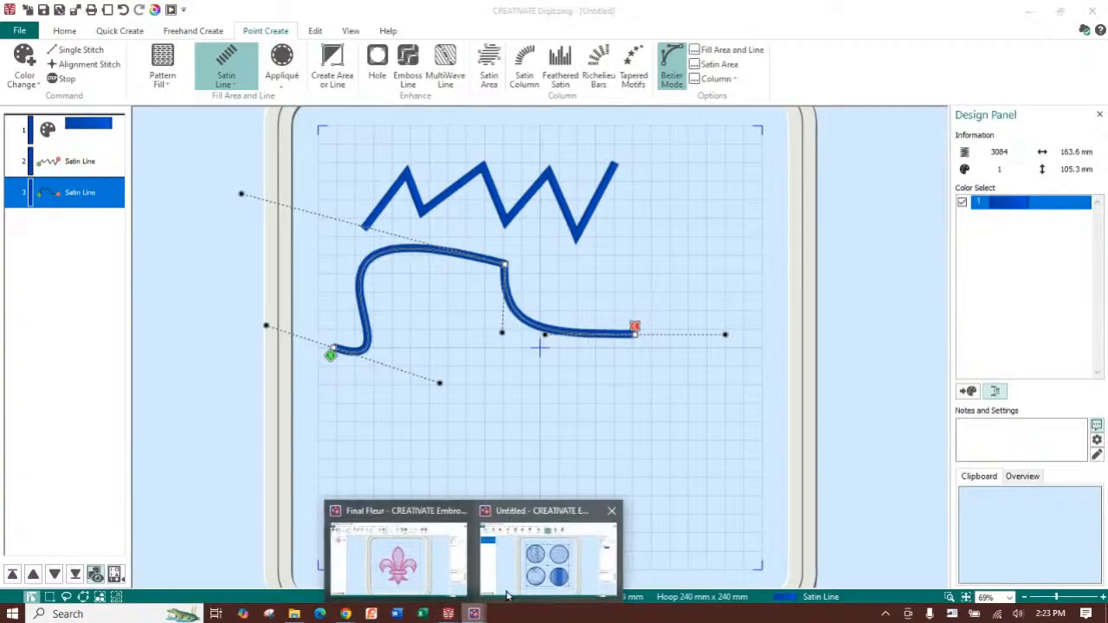
click(433, 563)
click(449, 614)
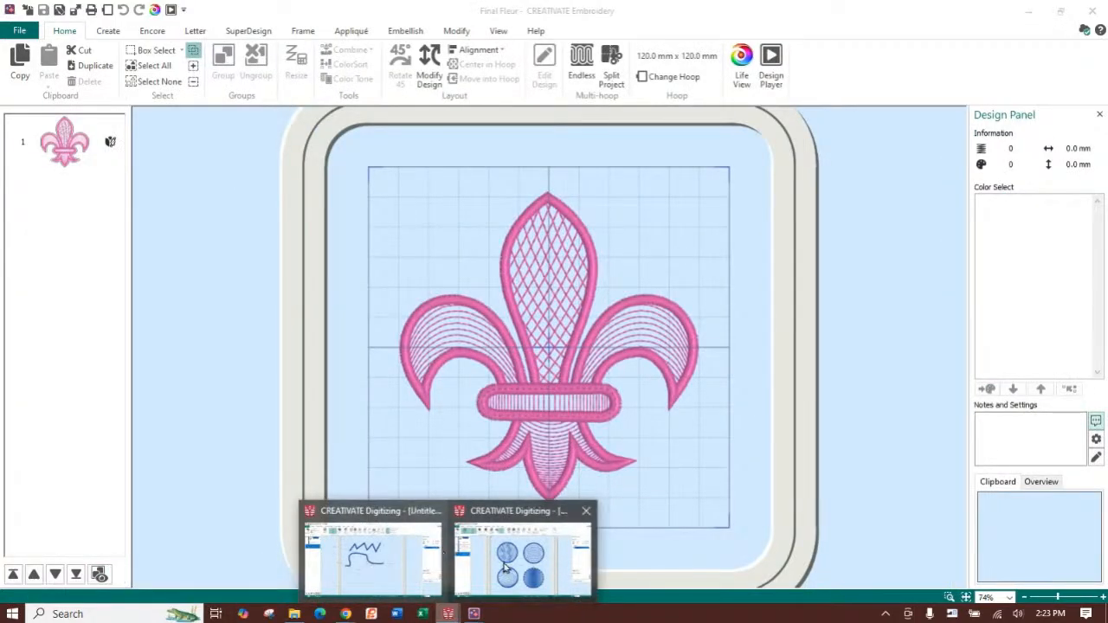
click(372, 561)
Open the recent design bezier_shapes.edo without saving the changes to the untitled design.
click(23, 31)
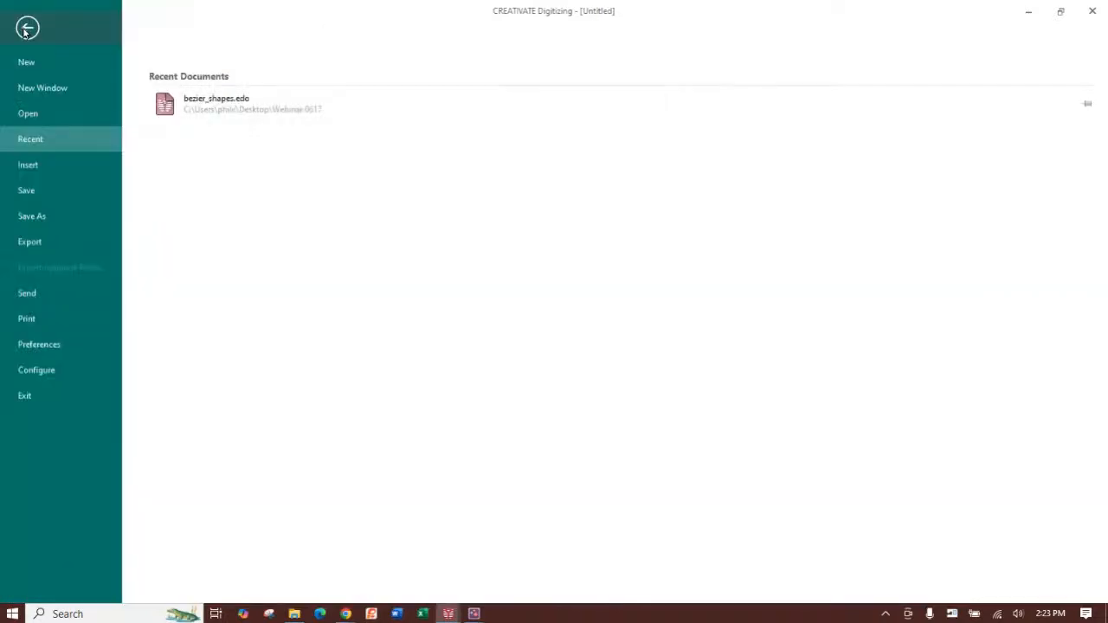
click(48, 87)
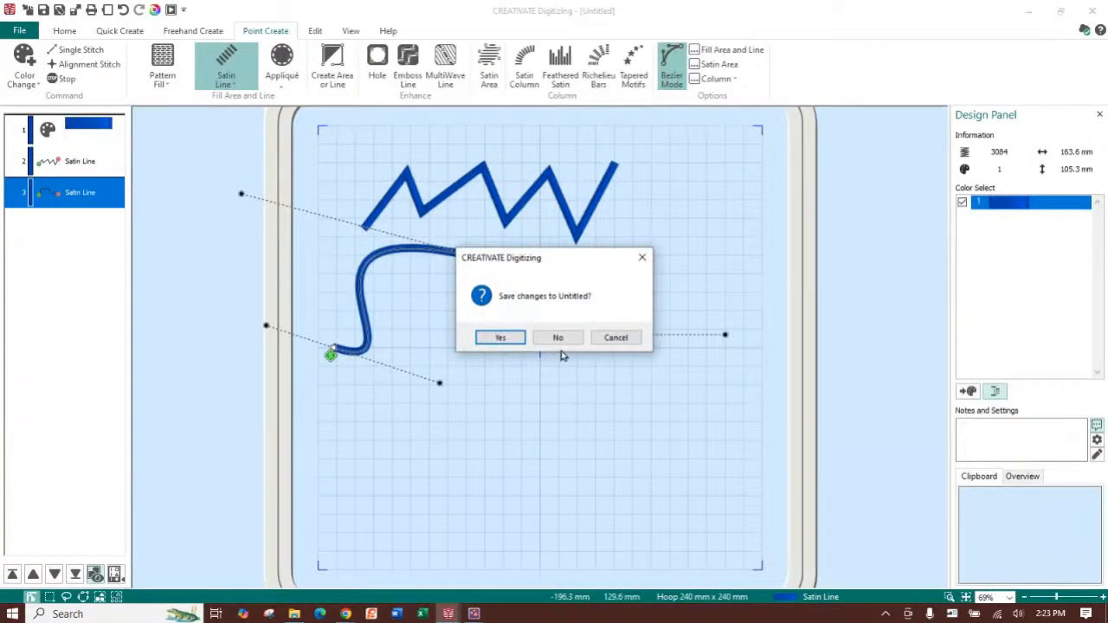
click(558, 337)
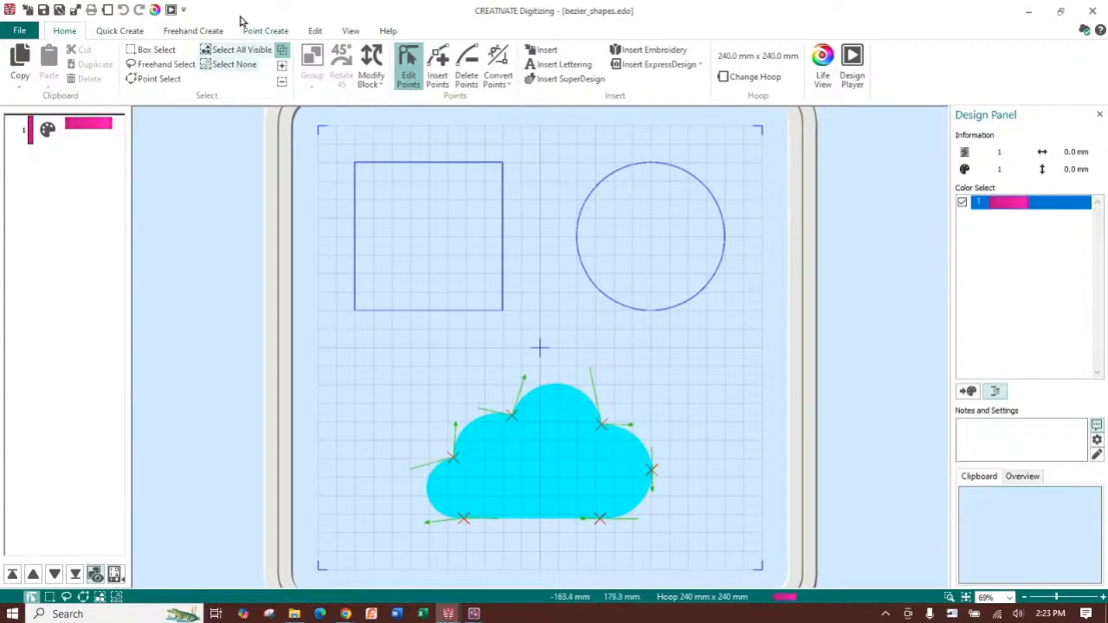
Choose Crosshatch Fill with a Satin Line border for new point-created areas and set the line width to 2 mm.
click(262, 30)
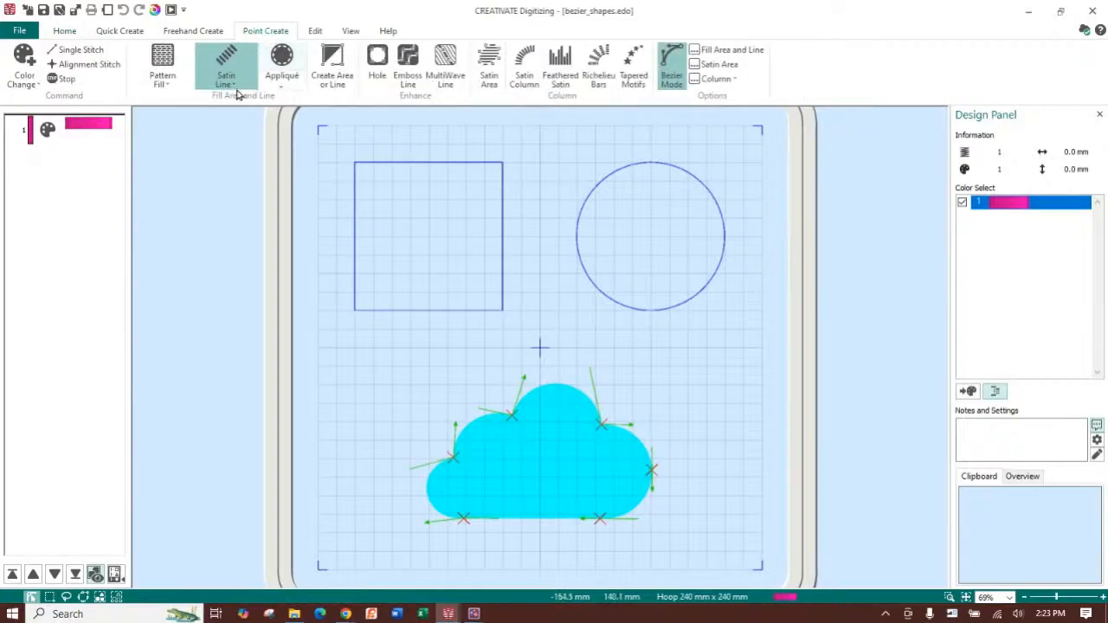
click(162, 79)
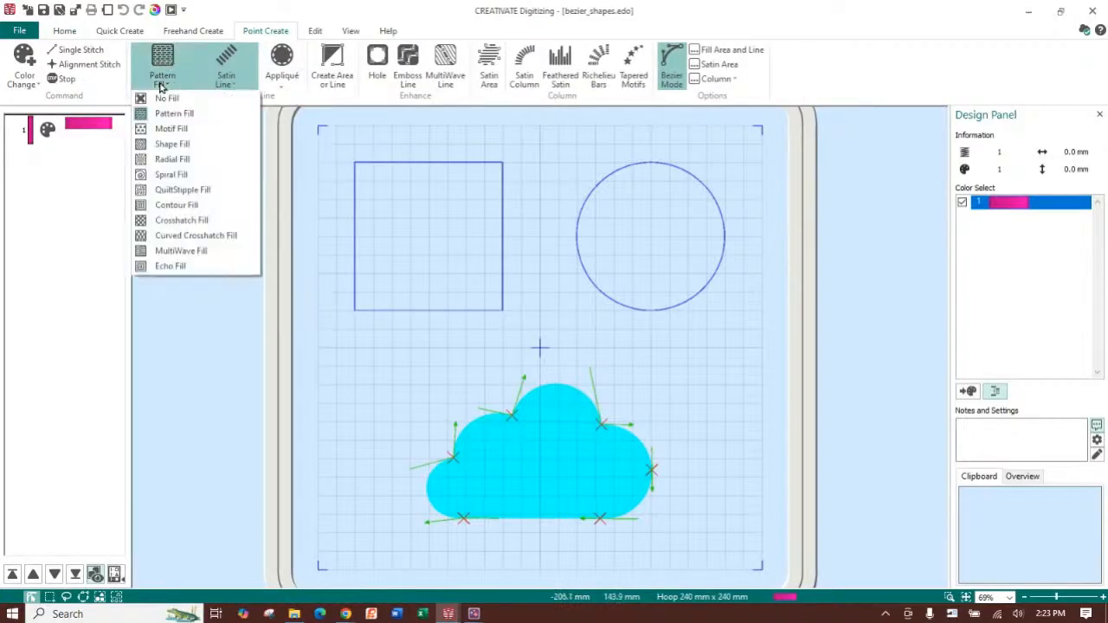
click(205, 222)
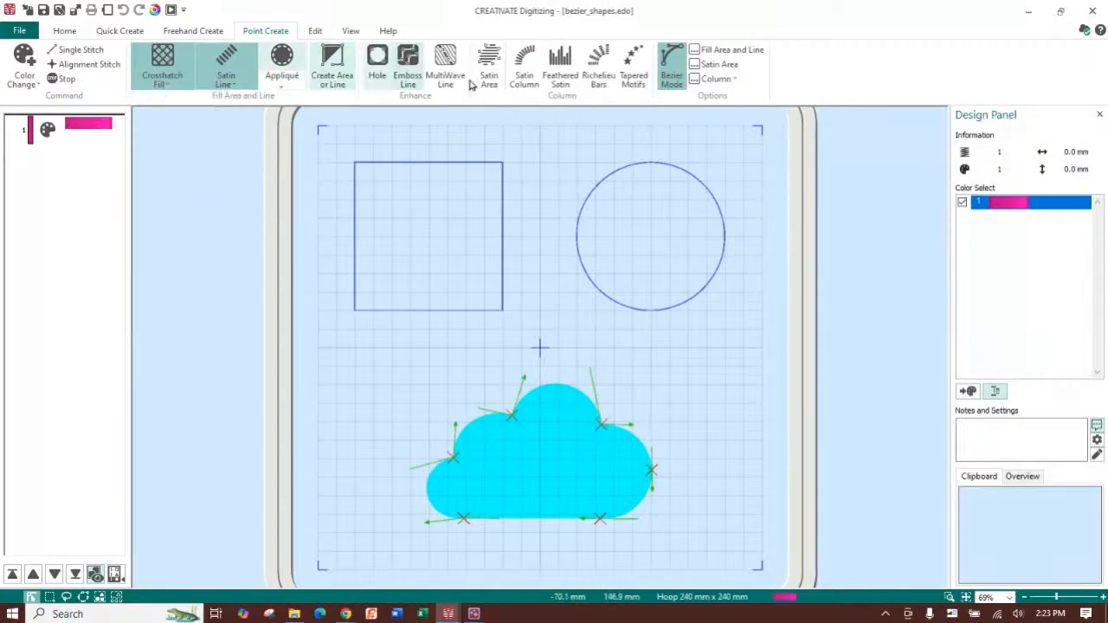
click(719, 51)
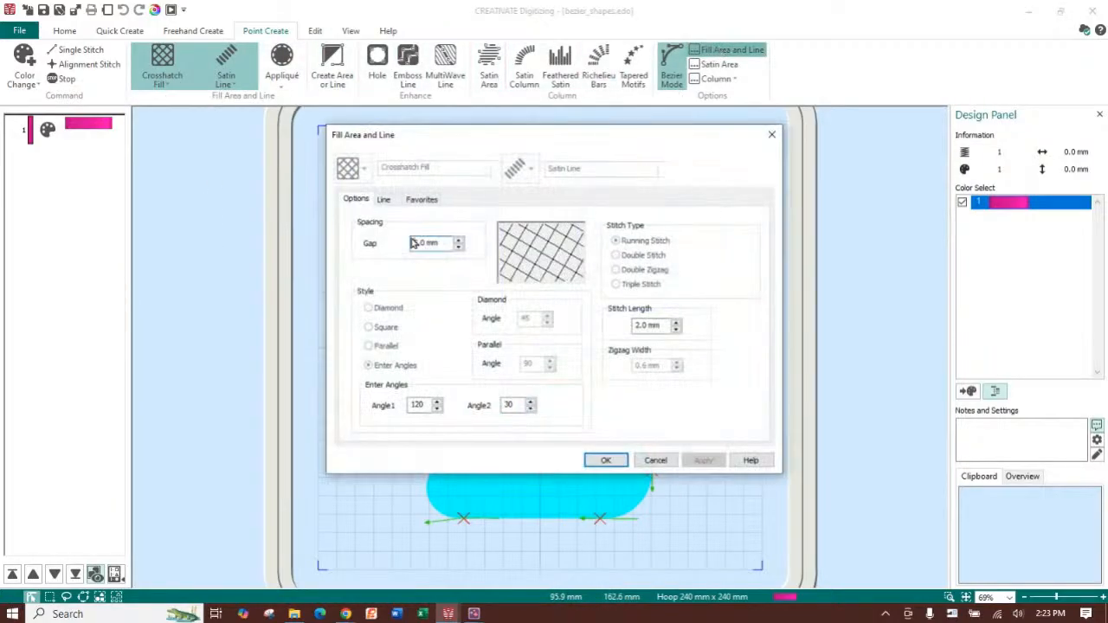
click(383, 200)
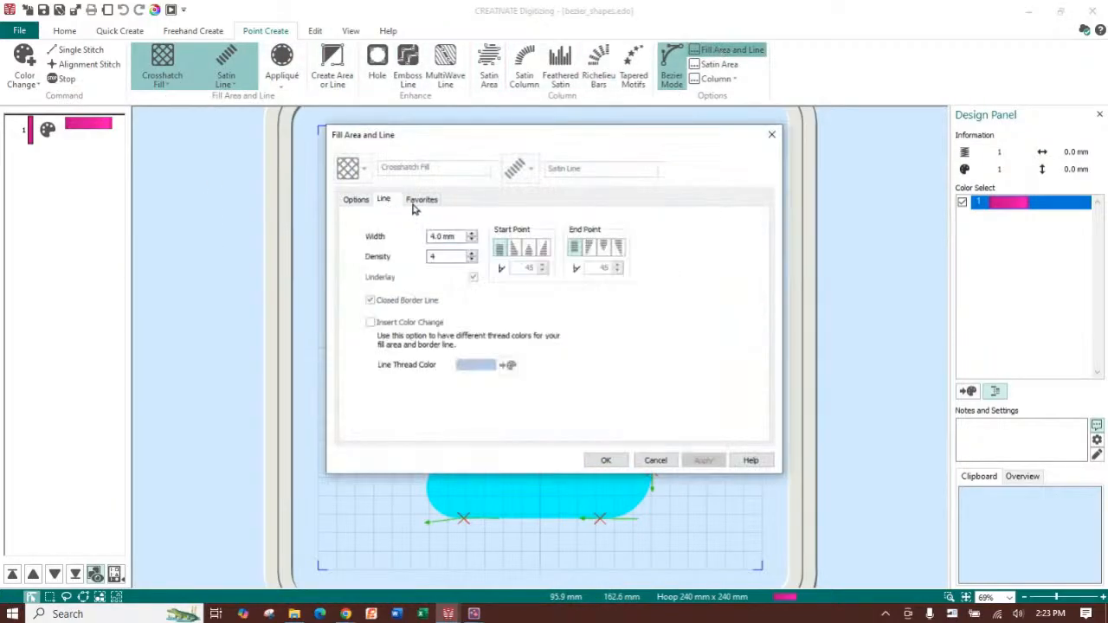
double_click(450, 236)
text(2)
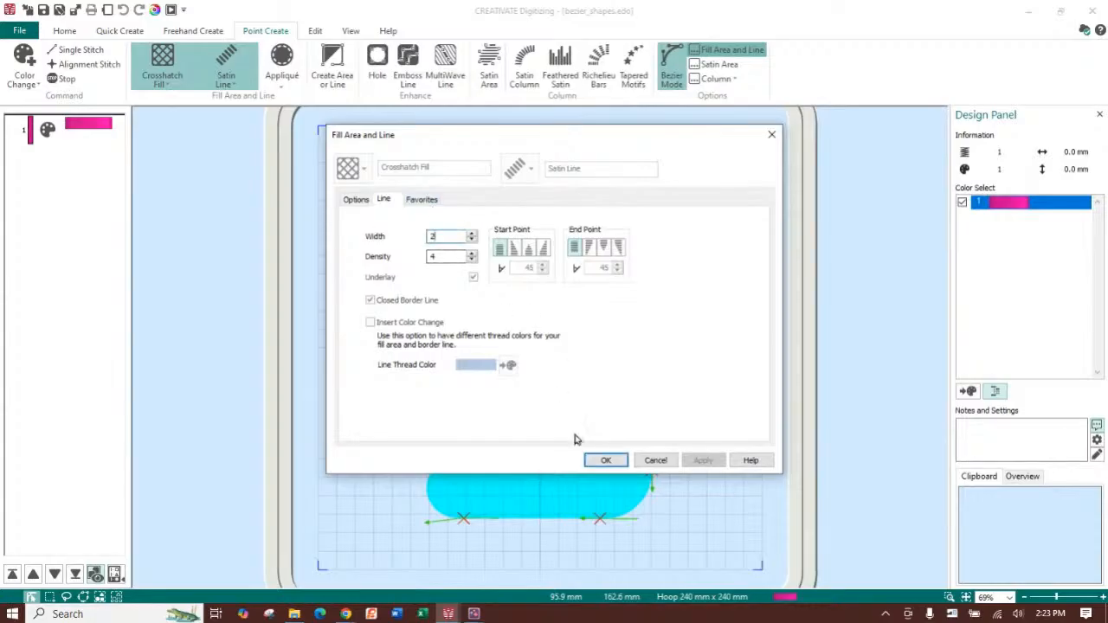
click(606, 460)
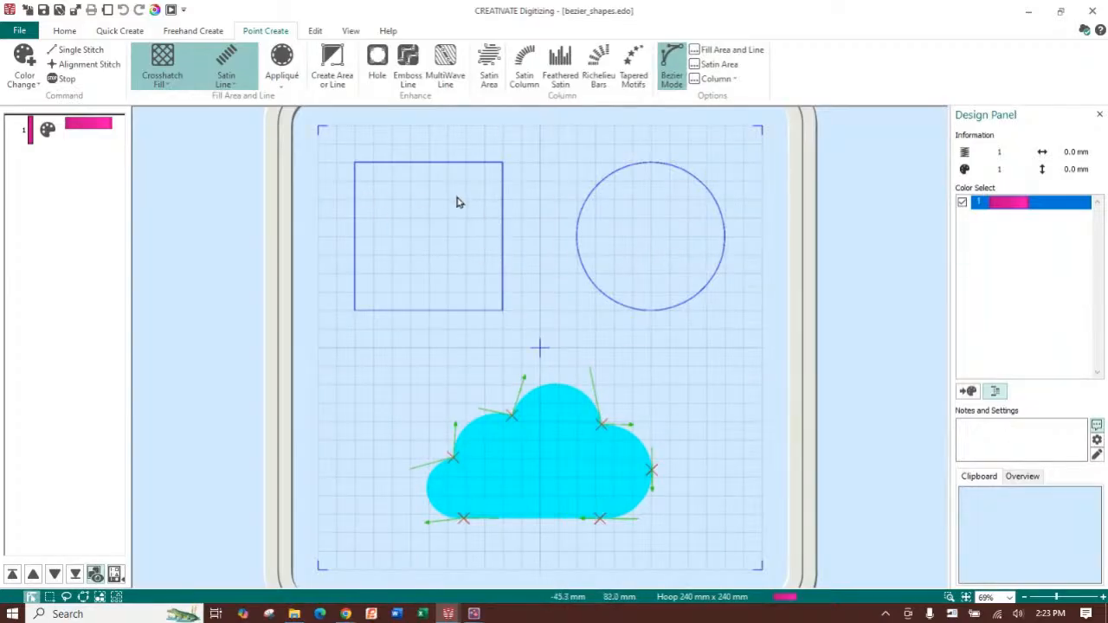
Trace the square template corner by corner with Create Area or Line to make a crosshatch-filled area with a satin border.
click(335, 80)
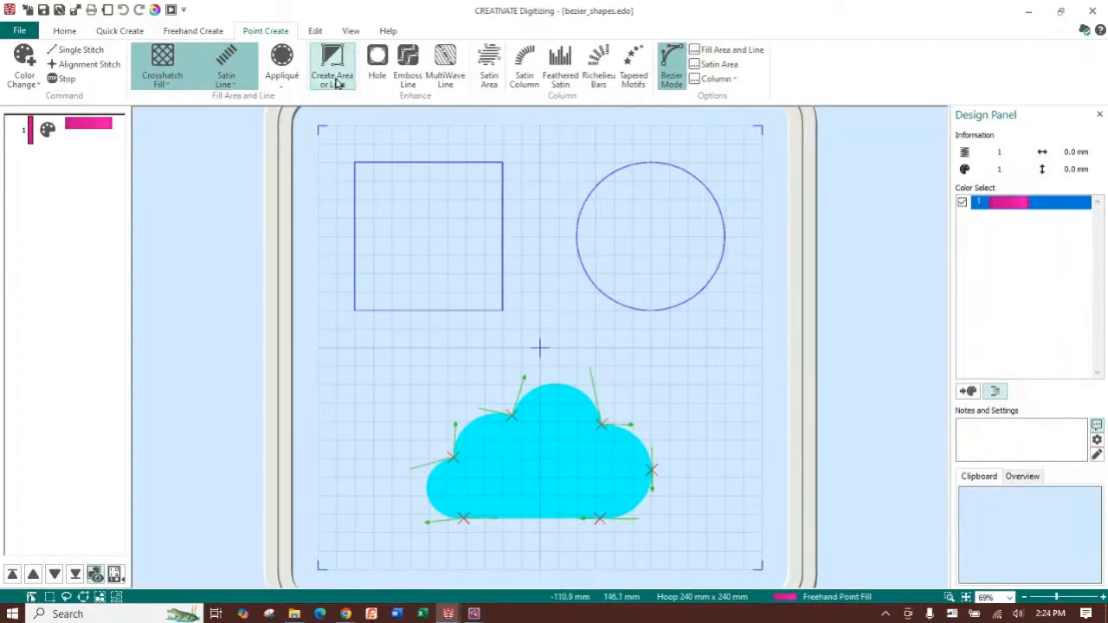
click(355, 164)
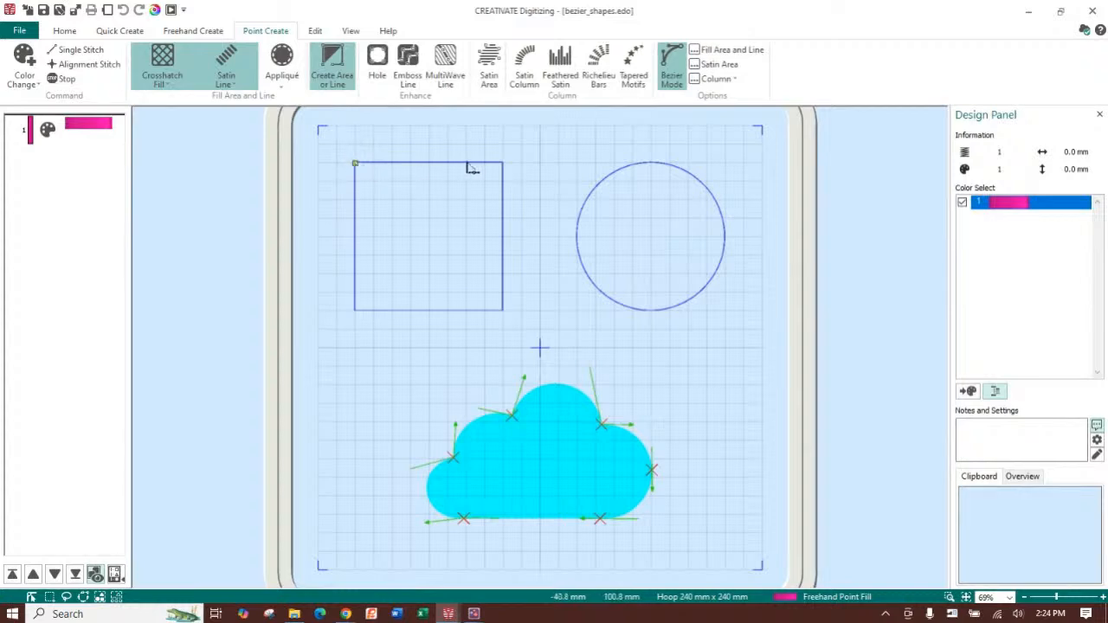
click(502, 164)
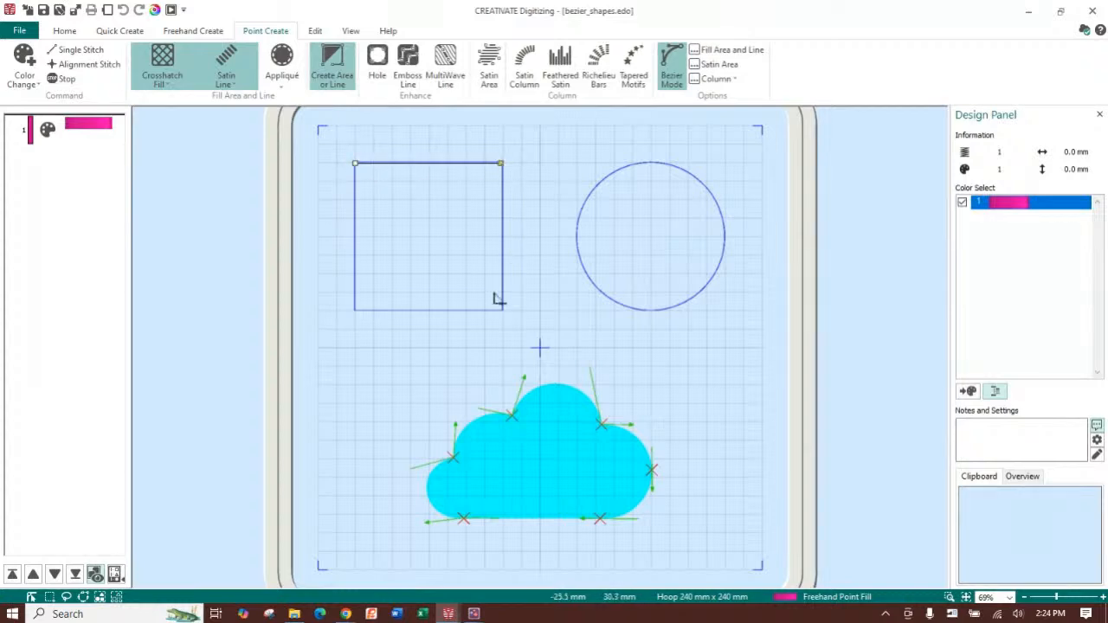
click(503, 312)
click(355, 311)
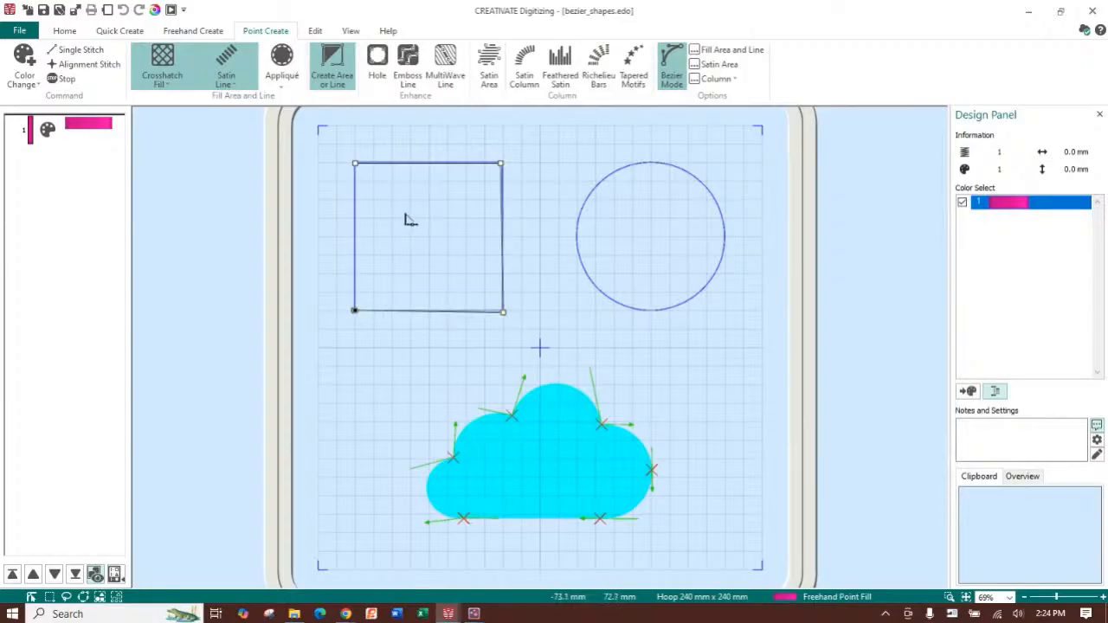
key(Return)
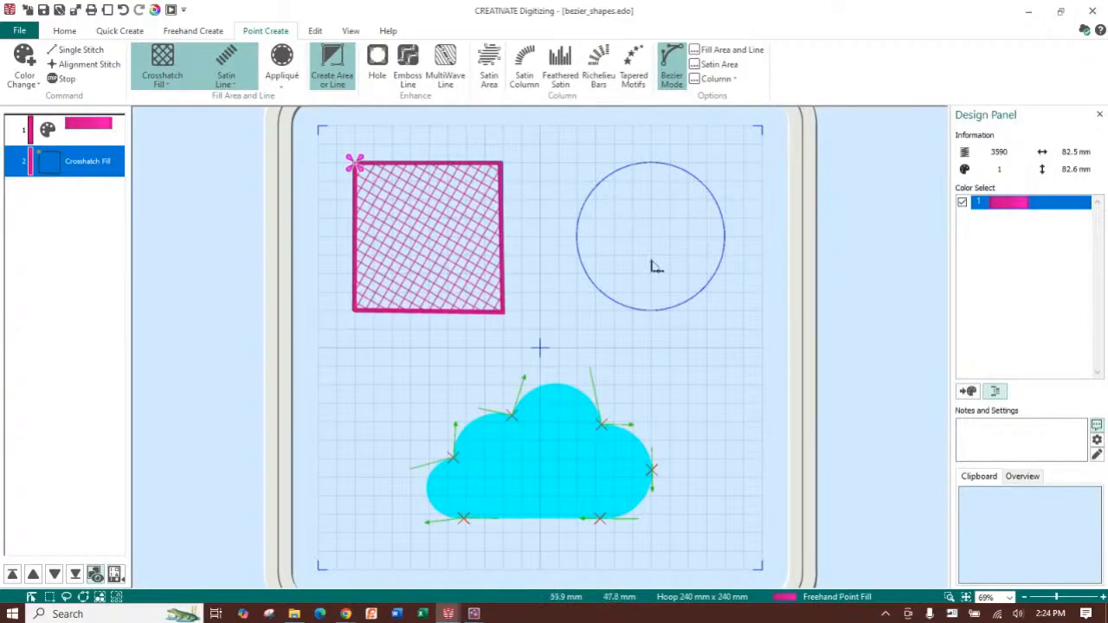
Trace the circle template with four Bezier points, refining their handles to fit, and finish it as a satin-bordered crosshatch area.
click(950, 597)
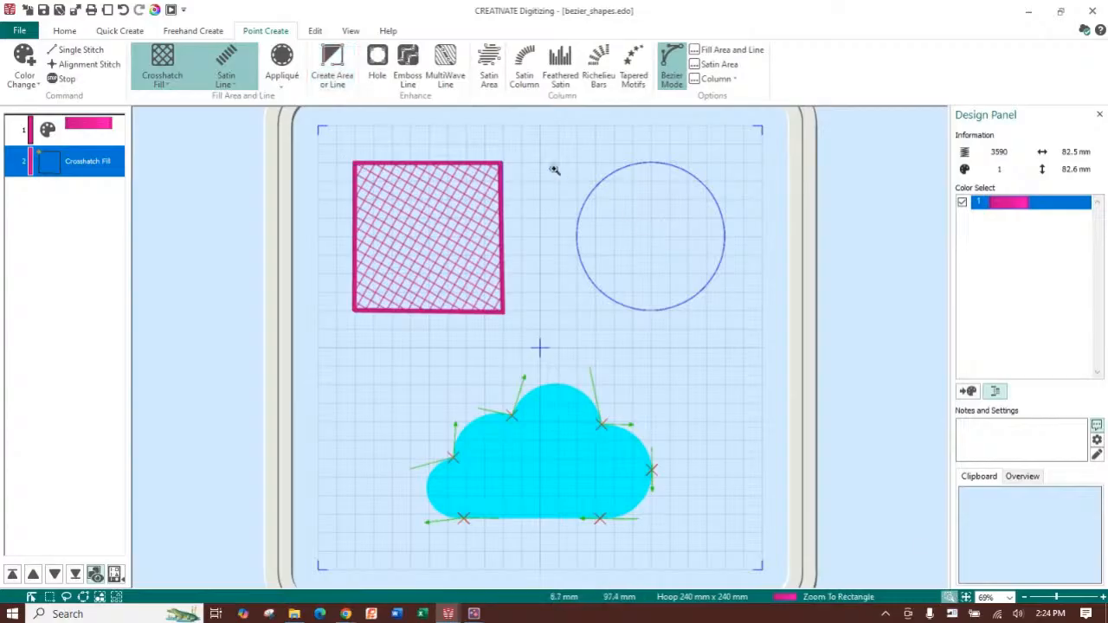
drag(474, 118, 810, 374)
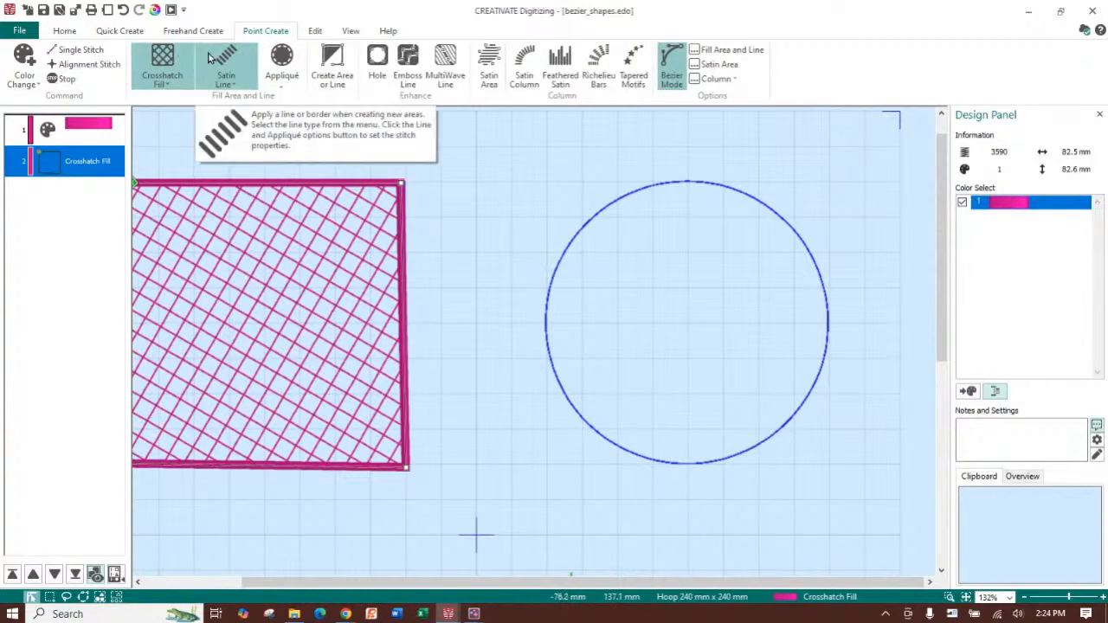
click(666, 78)
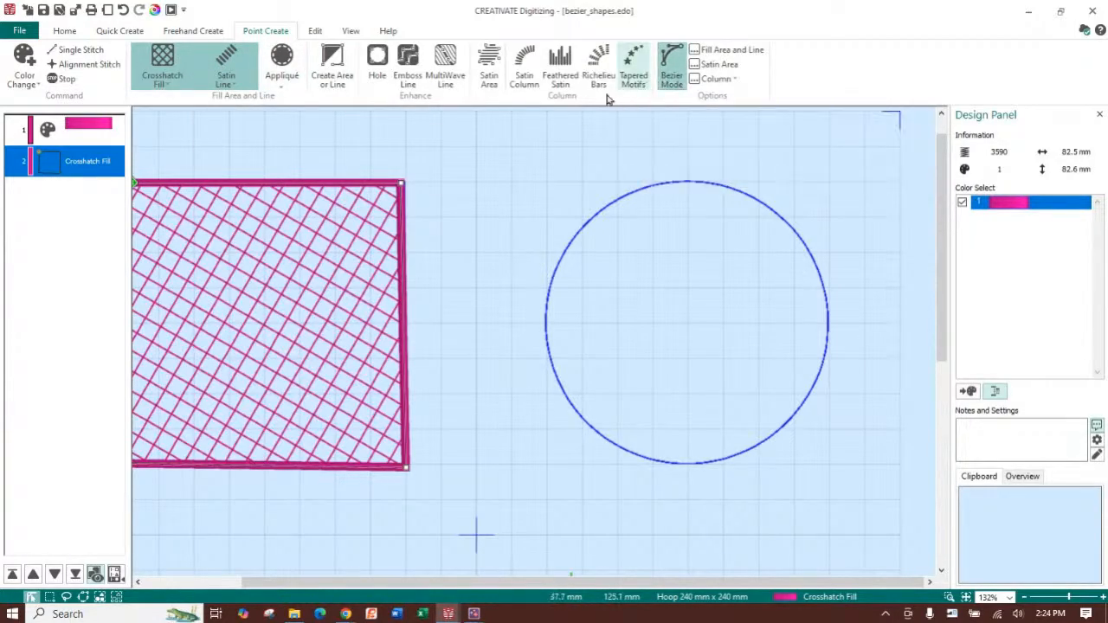
click(329, 66)
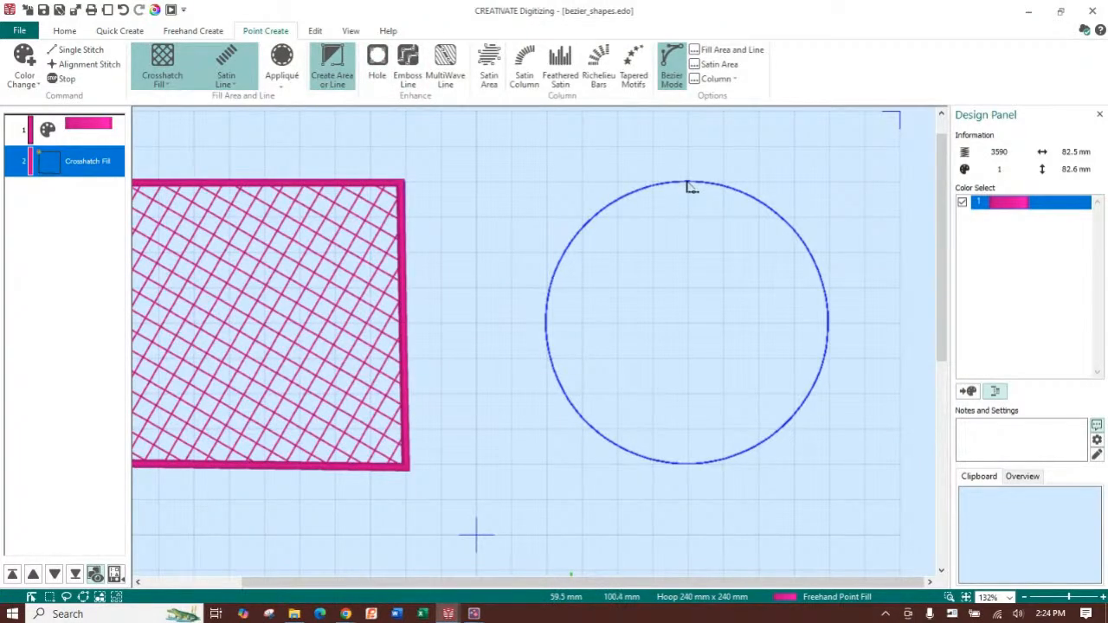
drag(687, 183, 759, 183)
drag(760, 185, 757, 186)
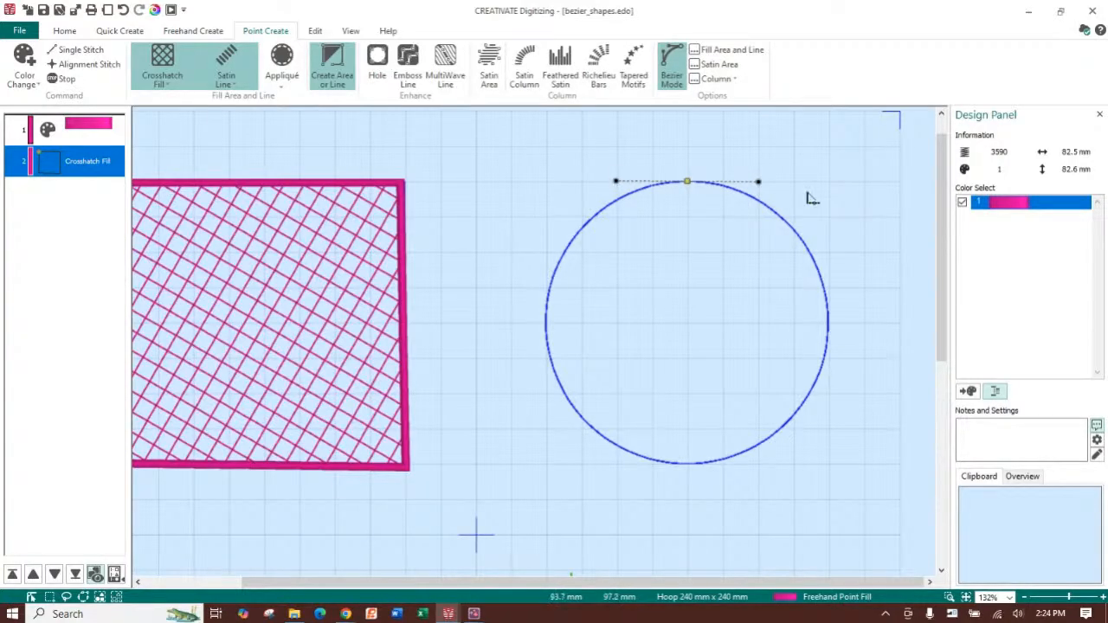
drag(829, 325, 826, 411)
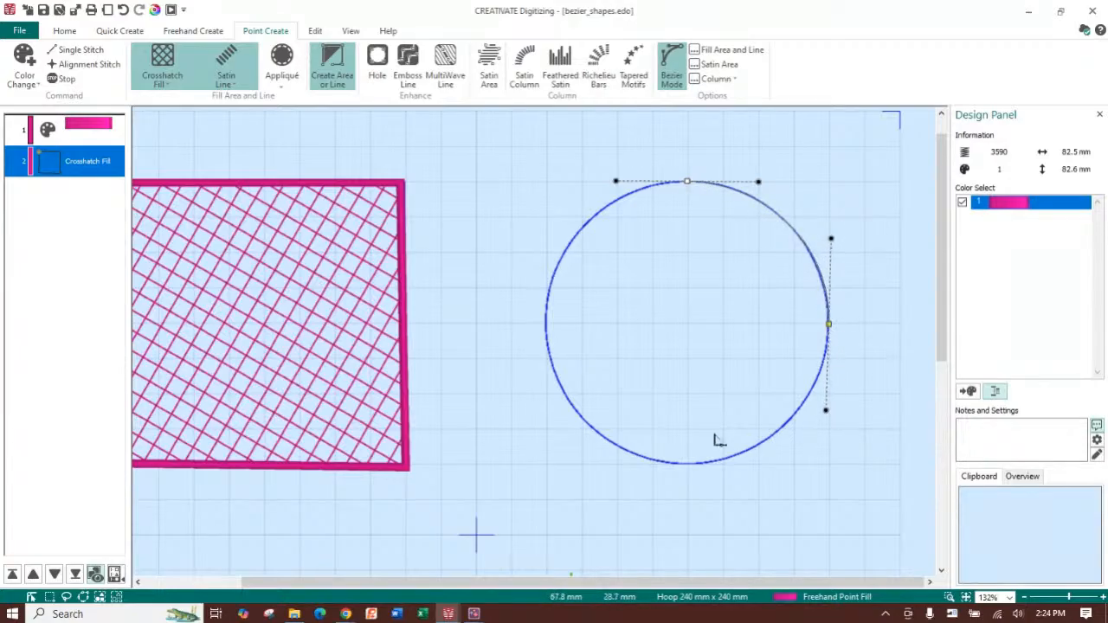
drag(686, 464, 616, 459)
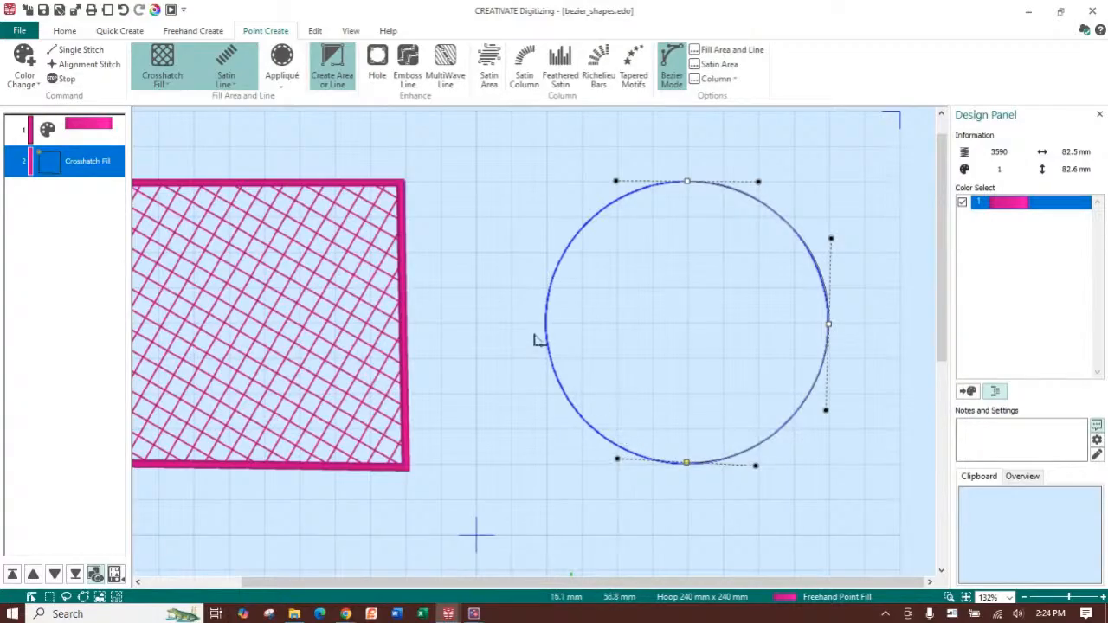
drag(546, 326, 542, 226)
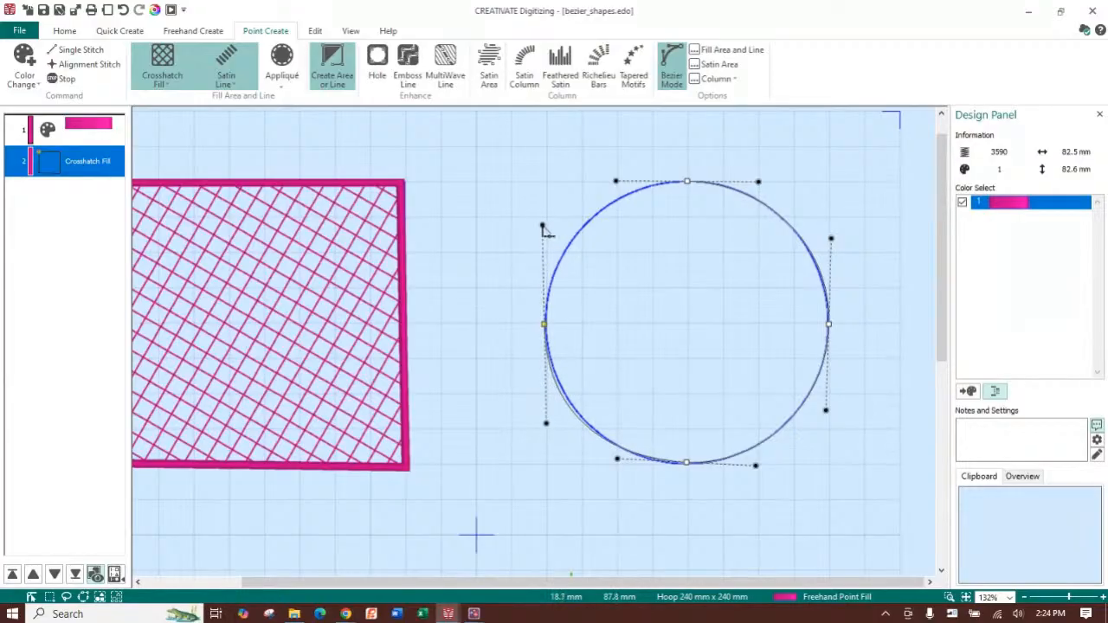
drag(617, 459, 615, 459)
drag(547, 422, 549, 418)
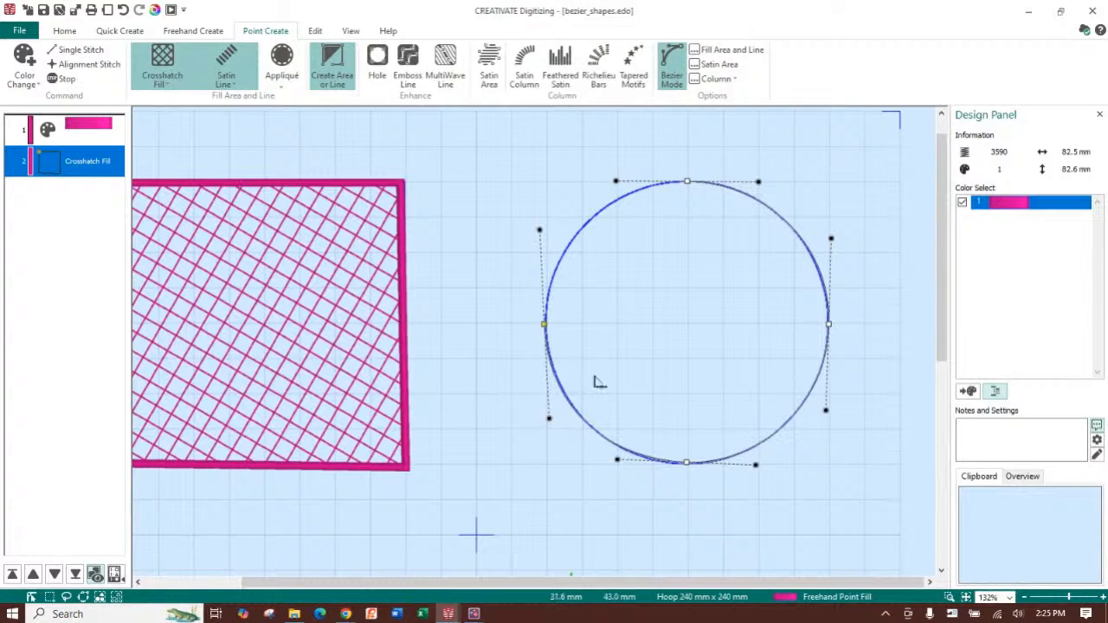
right_click(645, 320)
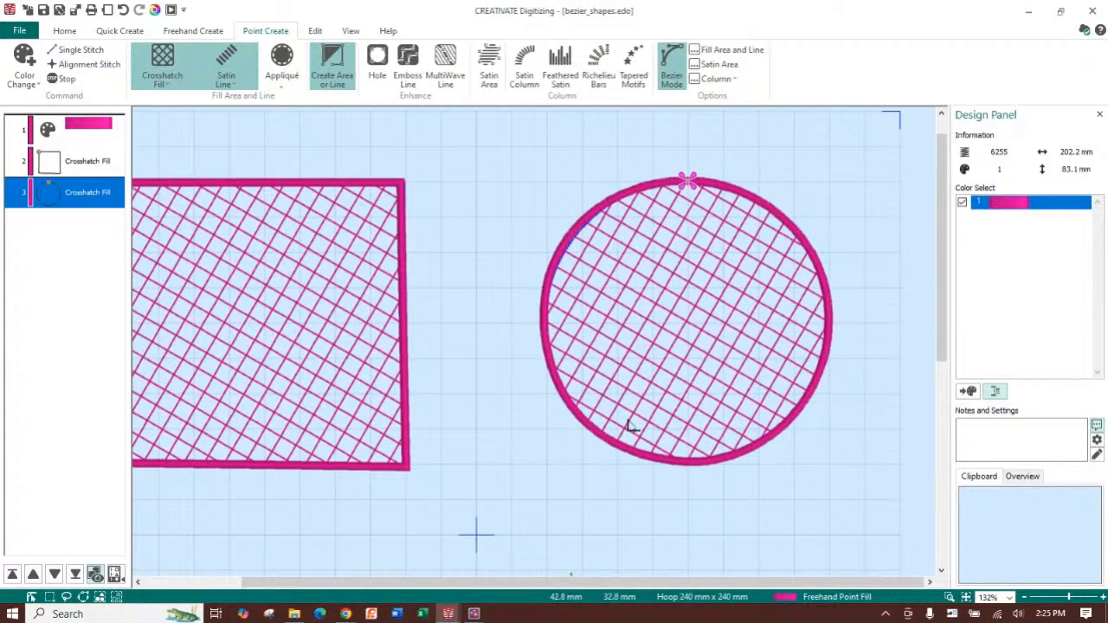
Edit the traced circle's points and convert its top point to a corner point.
scroll(613, 424, down, 5)
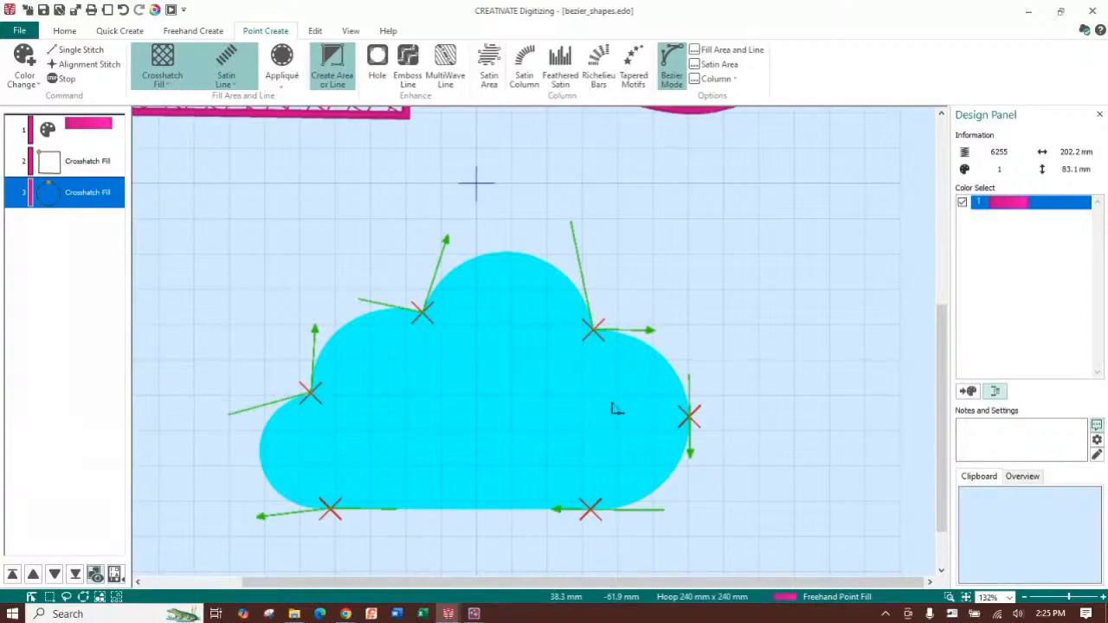
scroll(610, 351, up, 5)
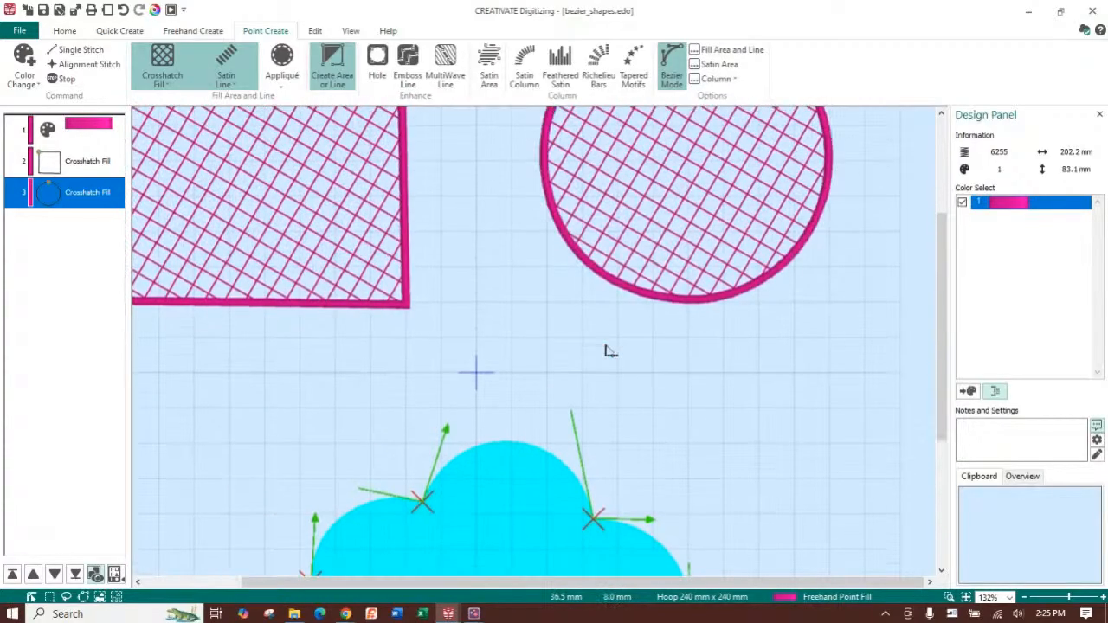
click(65, 30)
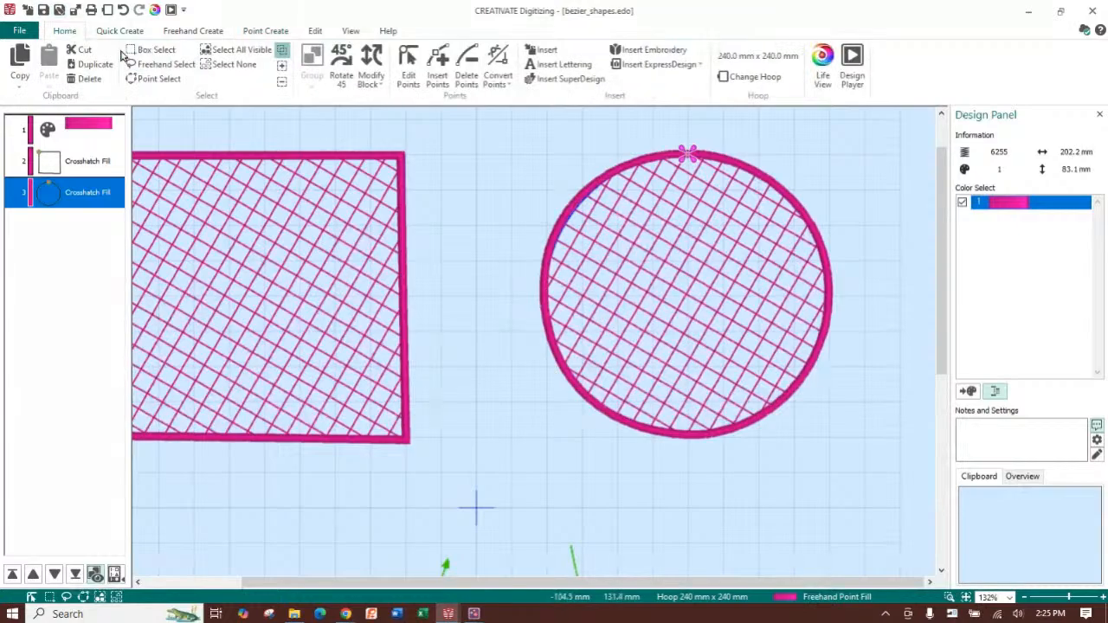
right_click(664, 210)
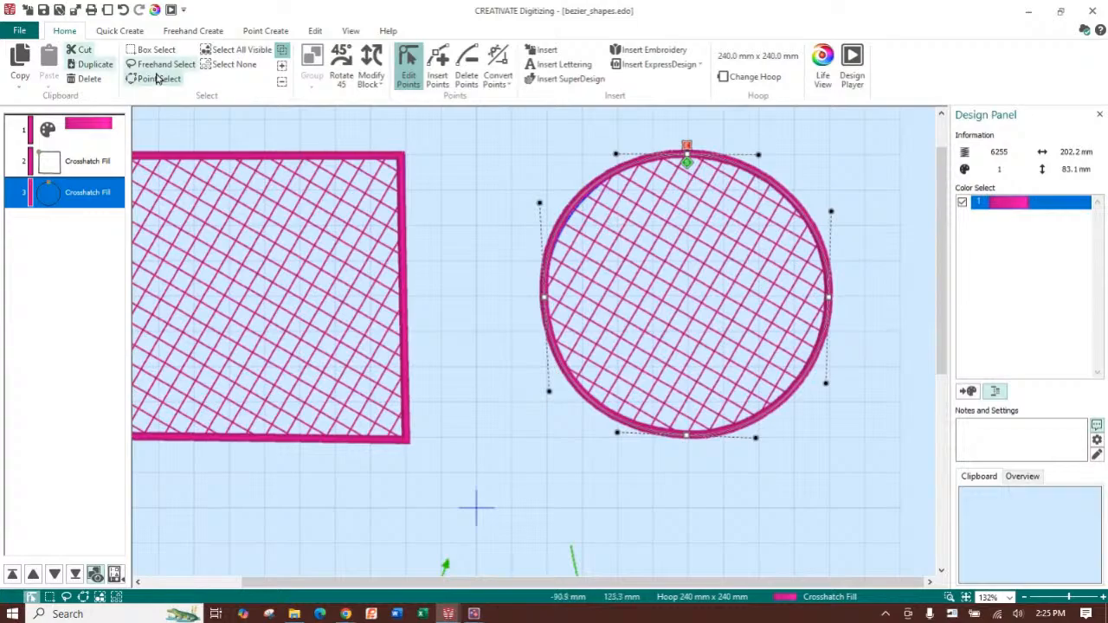
click(501, 83)
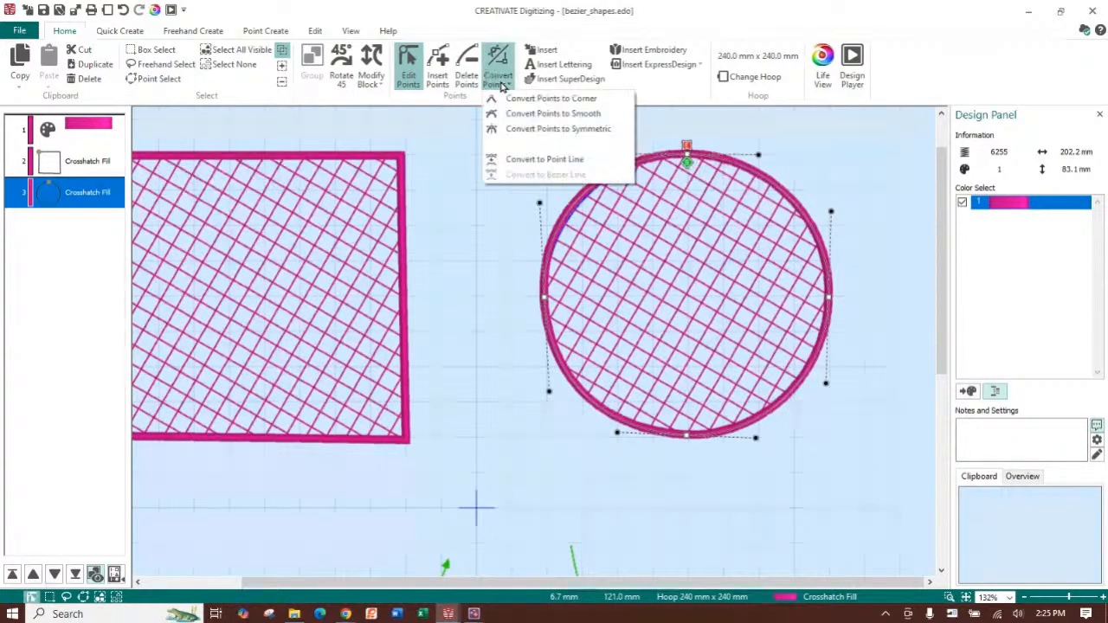
click(583, 105)
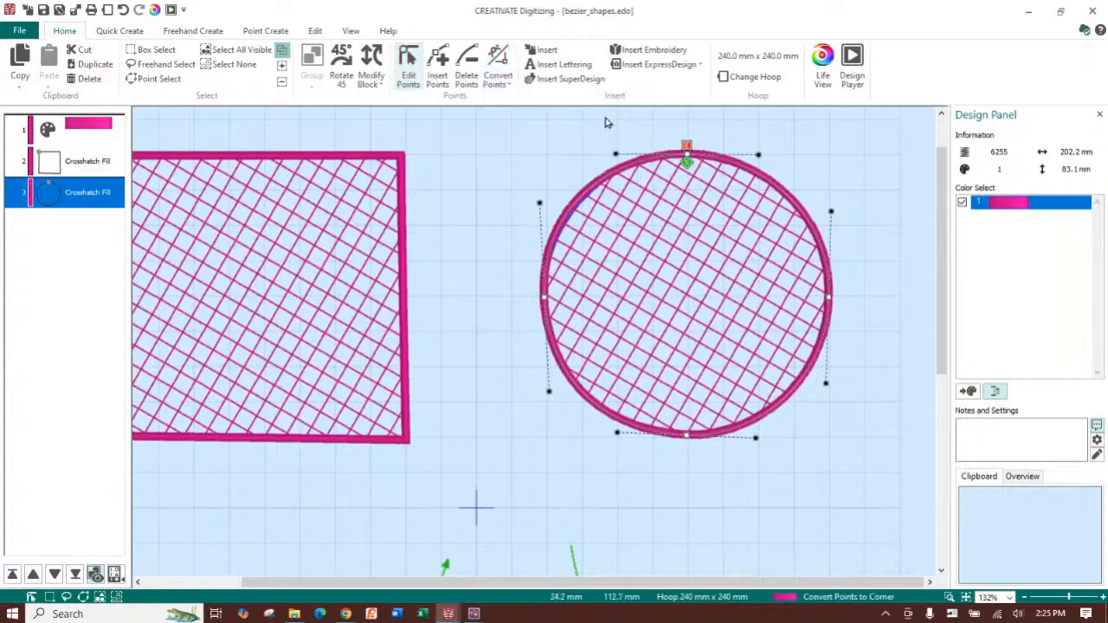
click(687, 160)
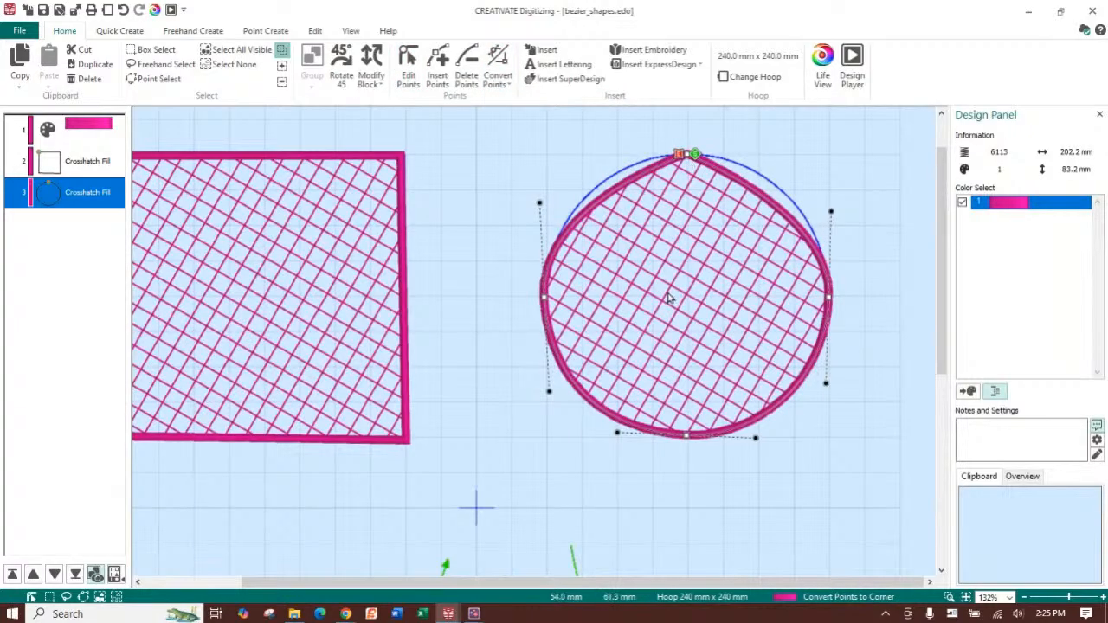
Convert the circle's top point to a smooth point.
click(510, 78)
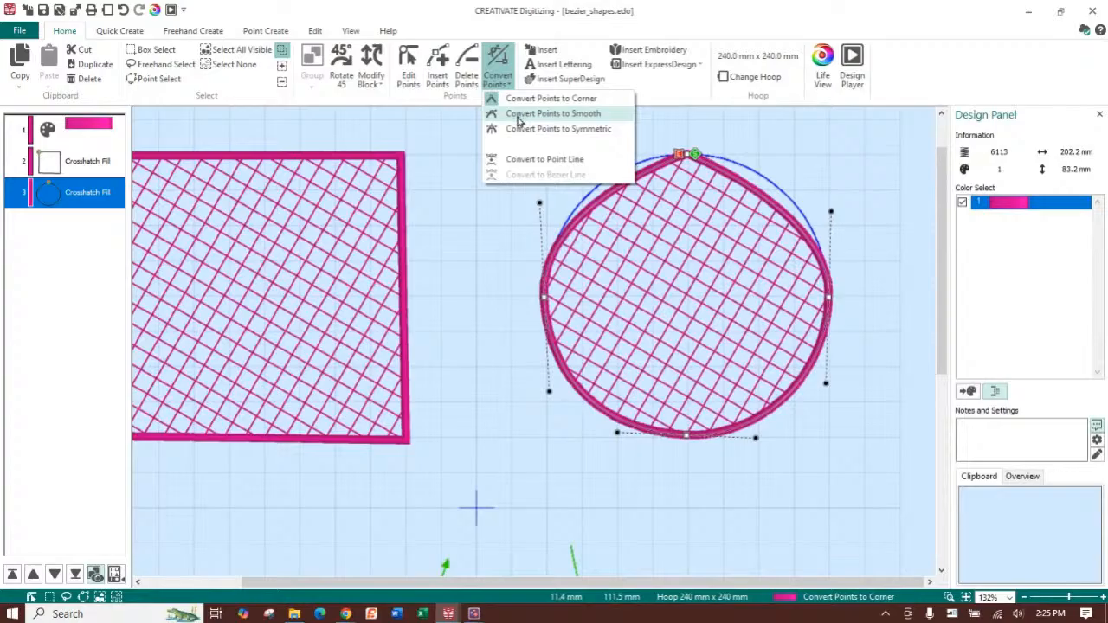
click(520, 114)
click(690, 160)
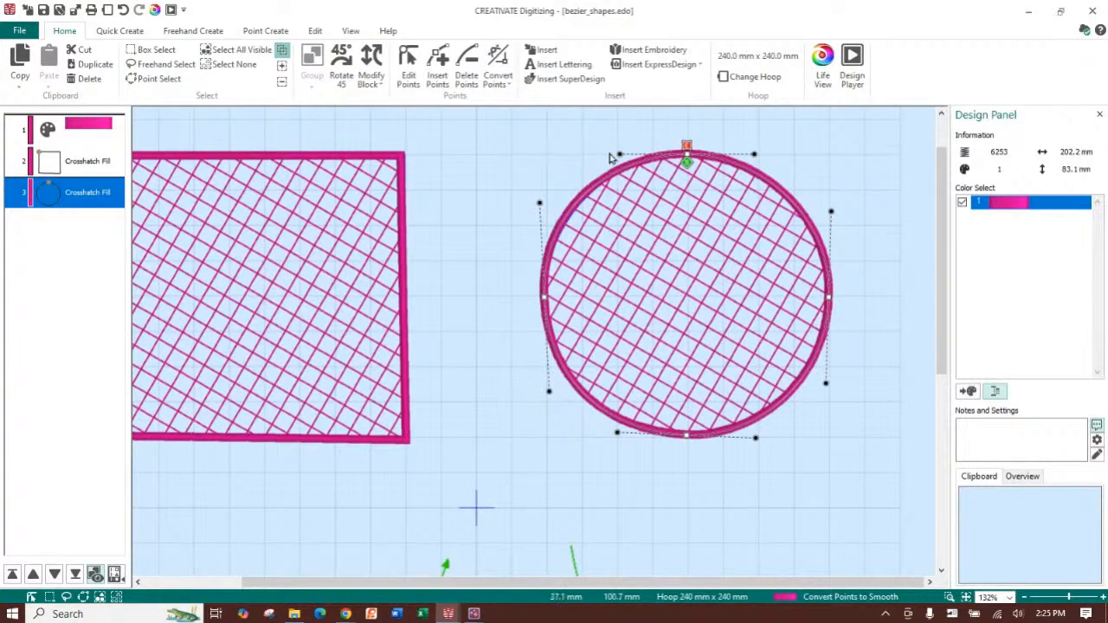
Stretch the left handle of the circle's top point outward and convert that point to a symmetric point.
drag(618, 155, 468, 141)
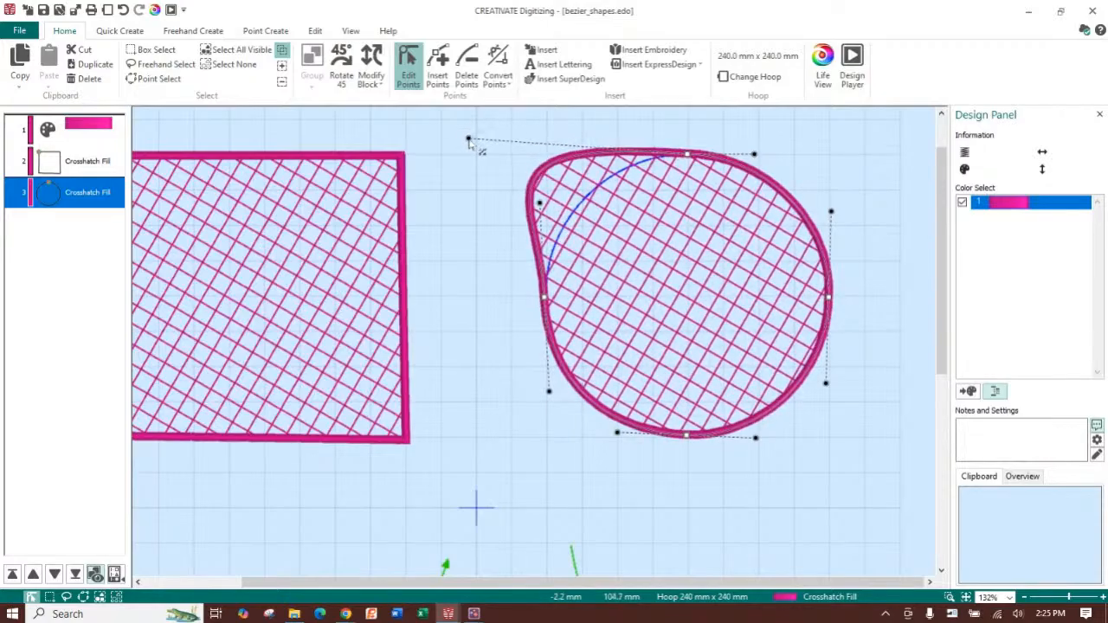
click(498, 65)
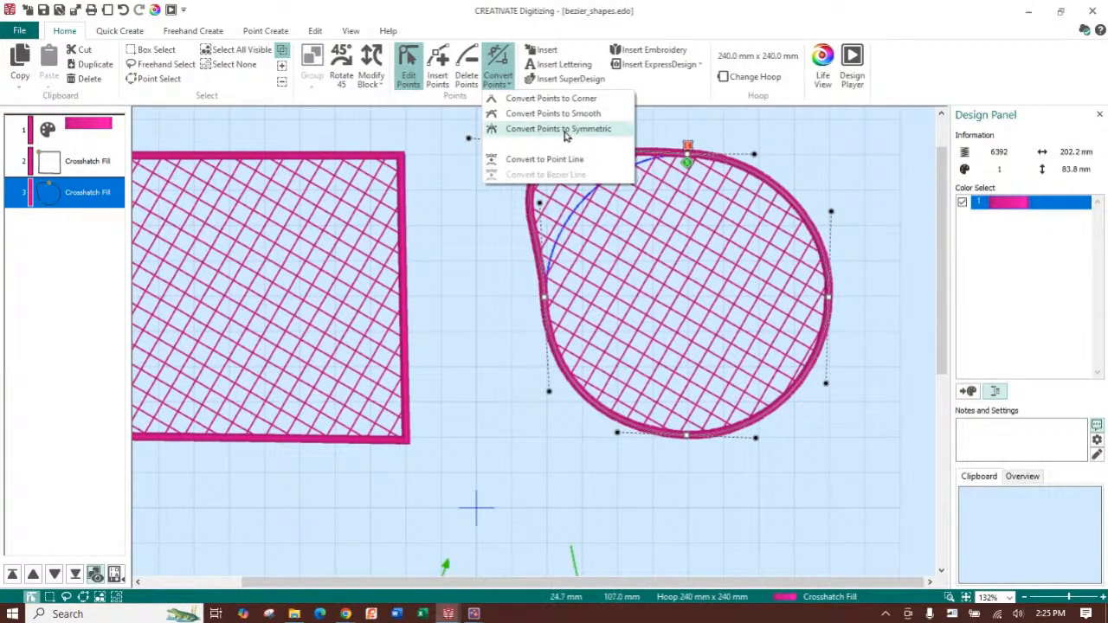
click(654, 5)
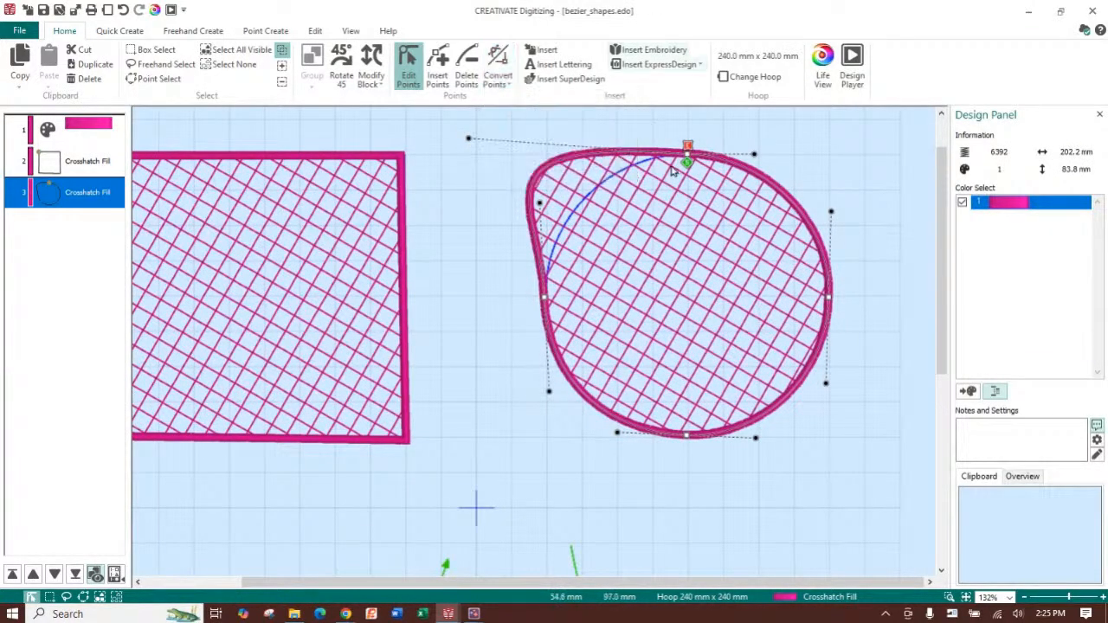
click(498, 65)
click(513, 128)
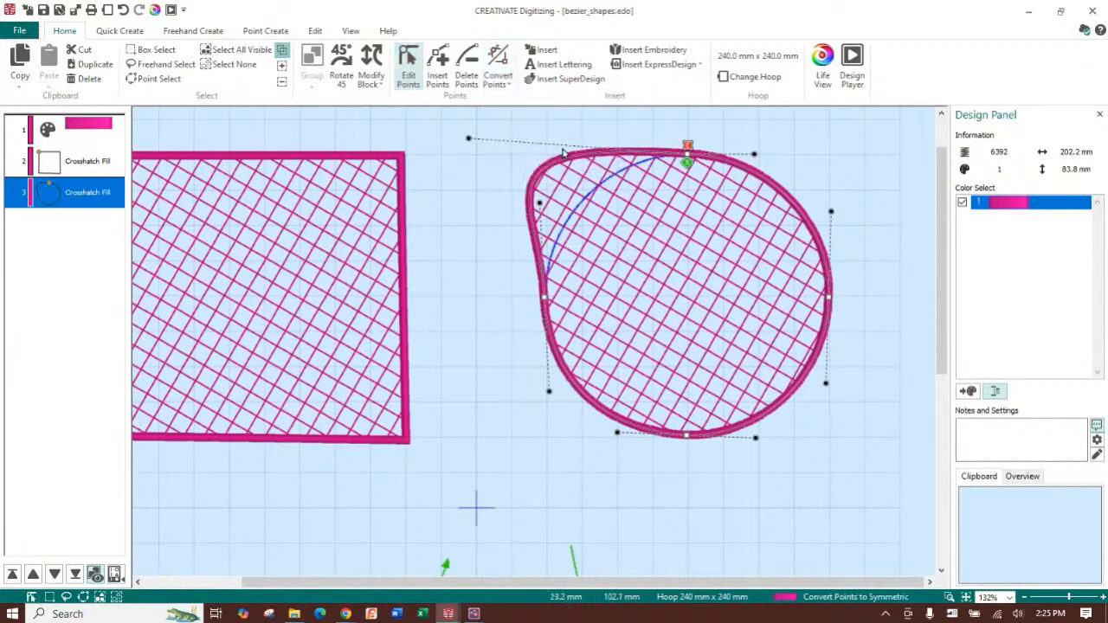
click(687, 160)
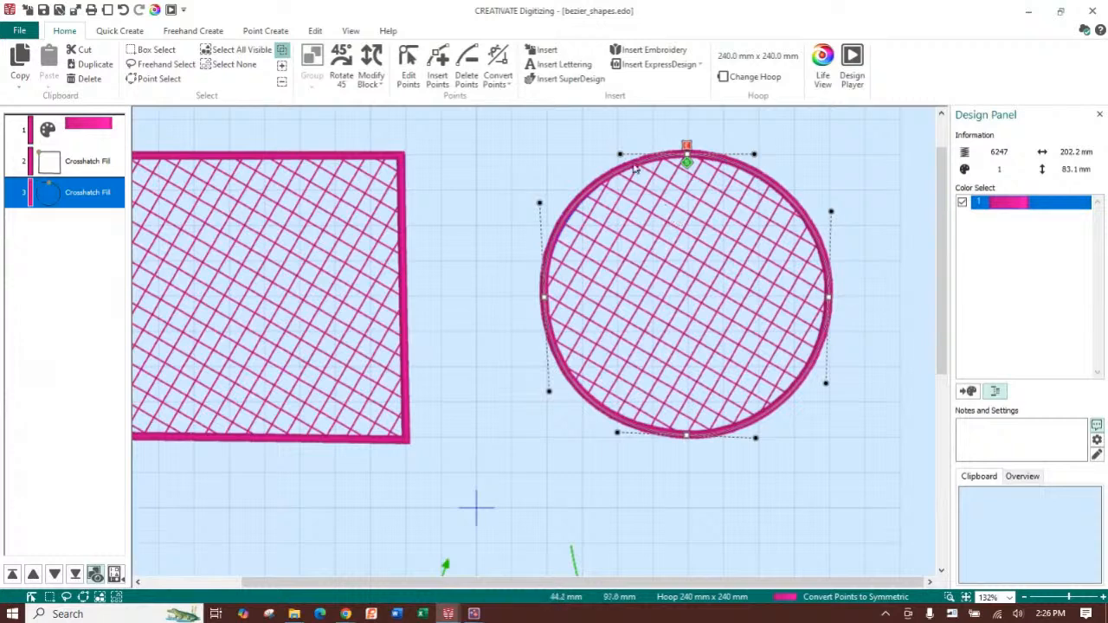
right_click(719, 184)
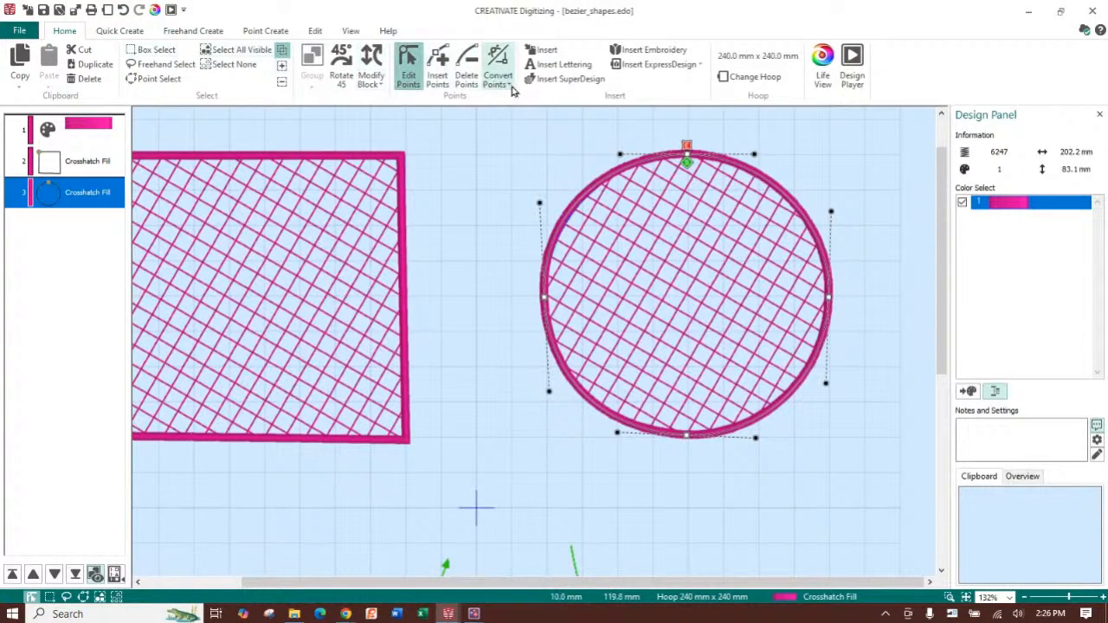
Use Create Area or Line to place six Bezier points clockwise on the cloud template's red marks, starting at the notch left of the top lobe.
click(259, 30)
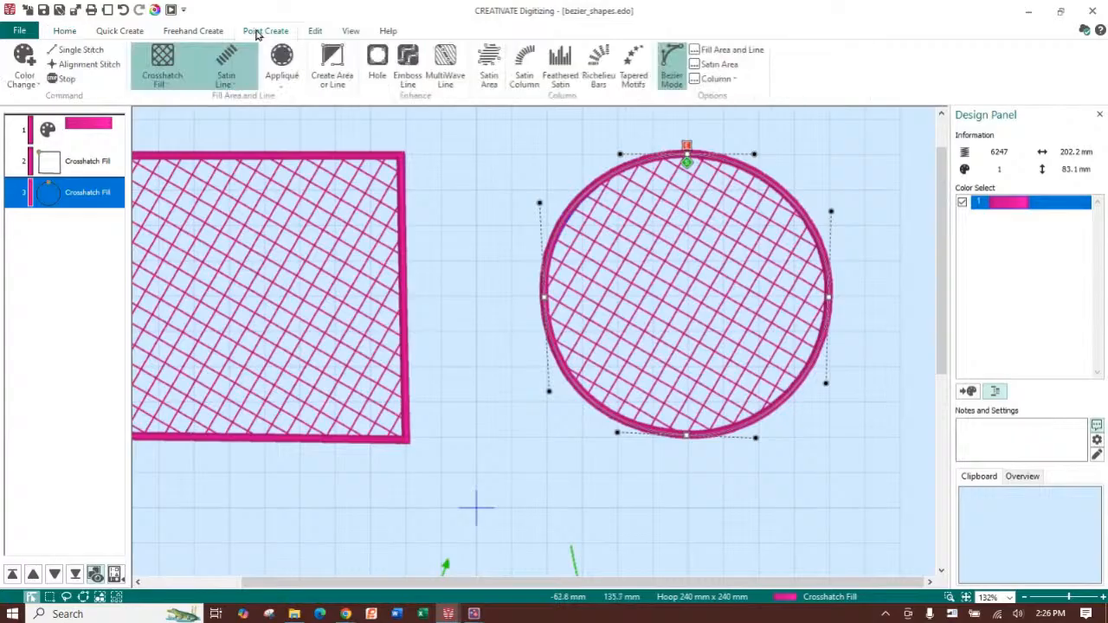
scroll(477, 264, down, 2)
scroll(476, 265, down, 3)
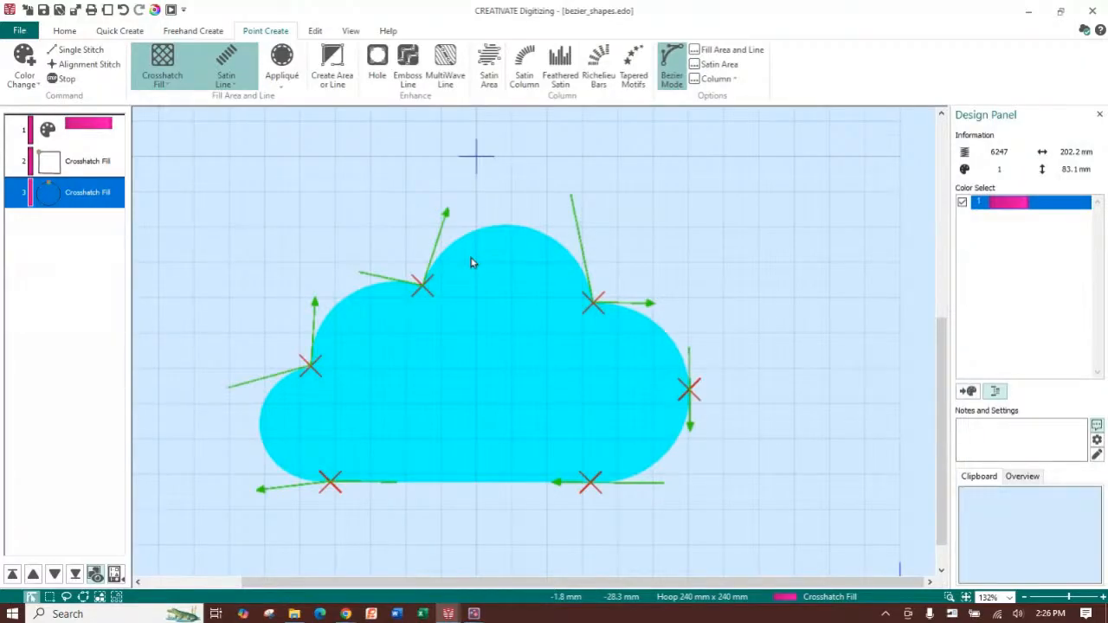
click(64, 30)
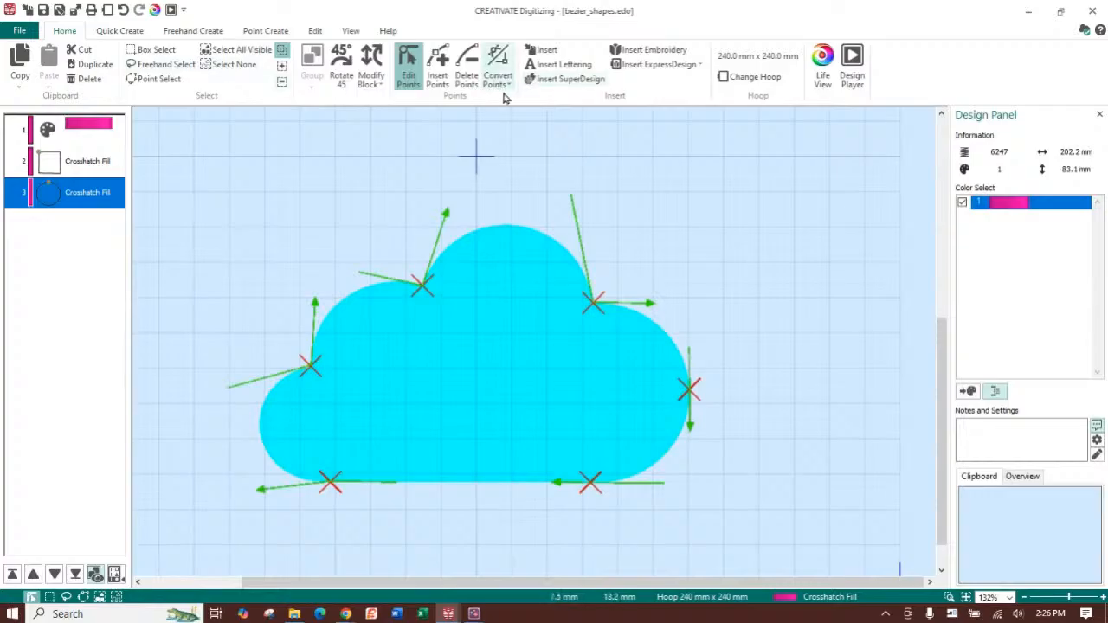
click(264, 30)
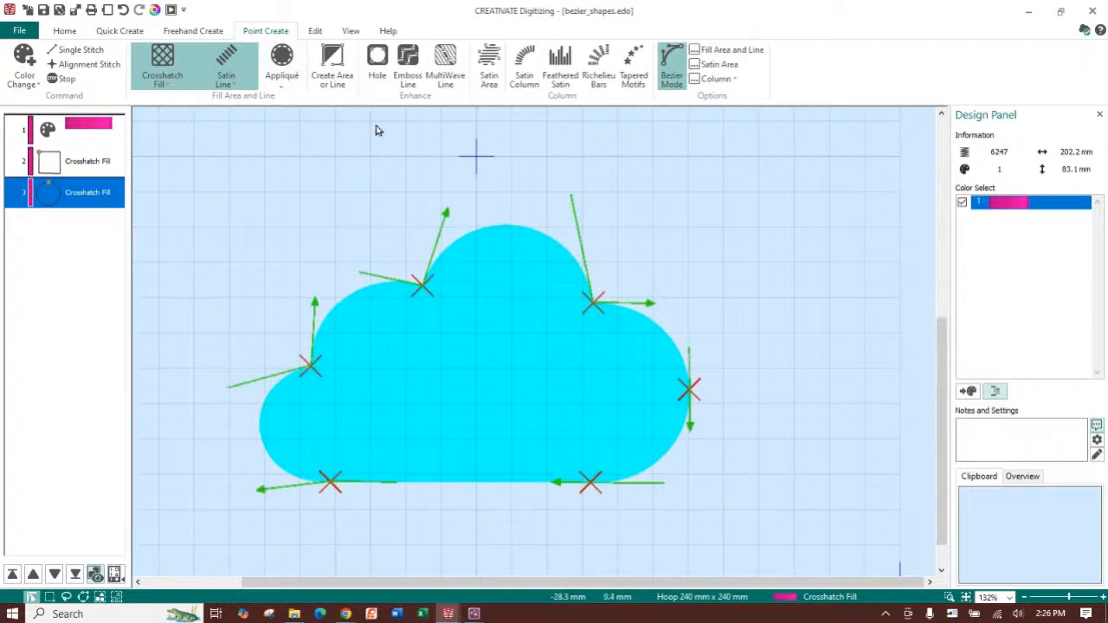
click(337, 78)
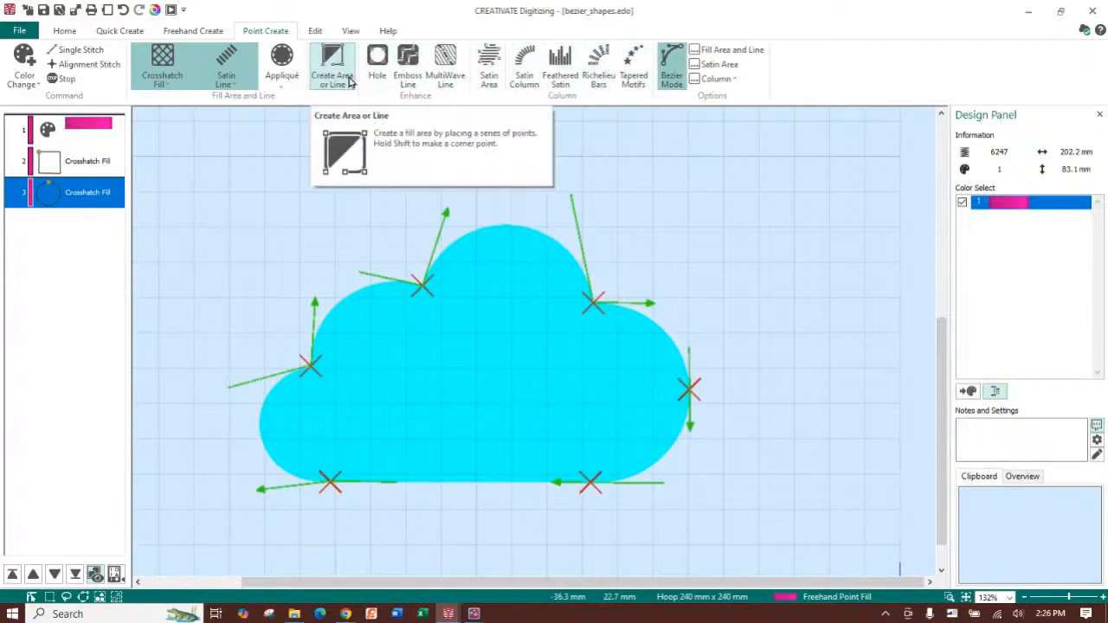
click(423, 286)
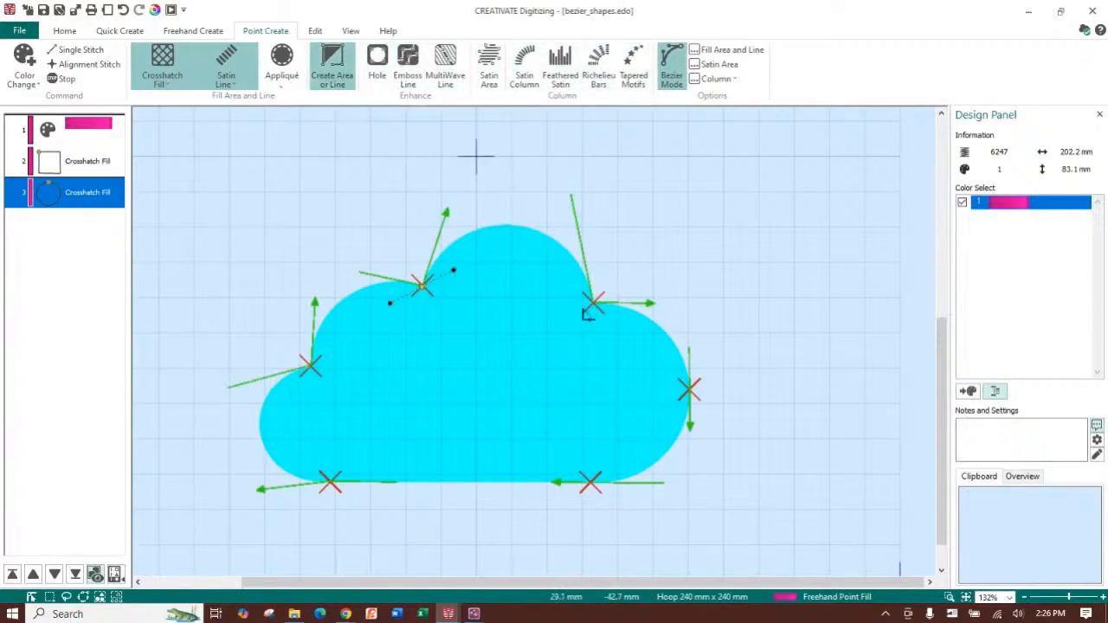
drag(596, 307, 650, 341)
drag(693, 400, 688, 430)
drag(593, 485, 547, 483)
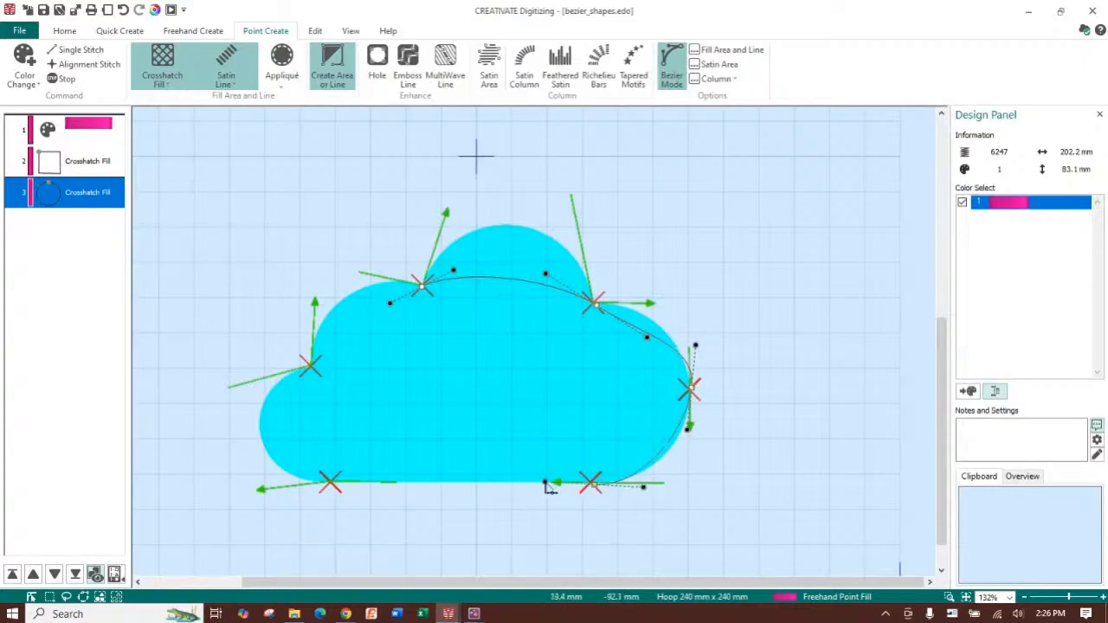
drag(332, 482, 302, 475)
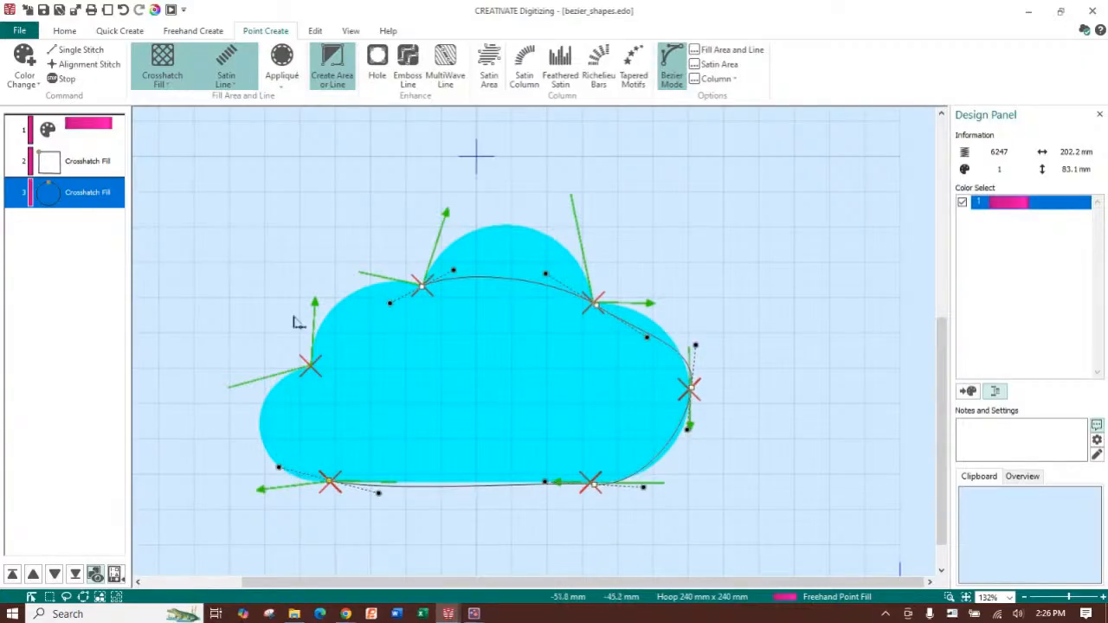
drag(310, 367, 348, 303)
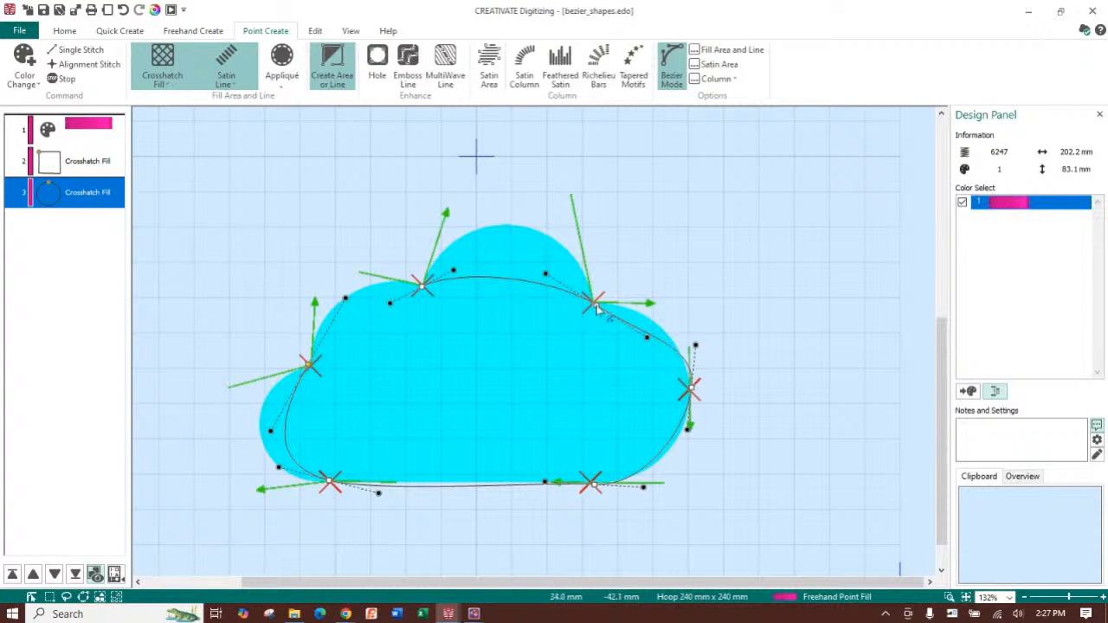
Move the second cloud point onto its mark and fit the handles of the top and right lobes to the green guides.
drag(596, 307, 593, 303)
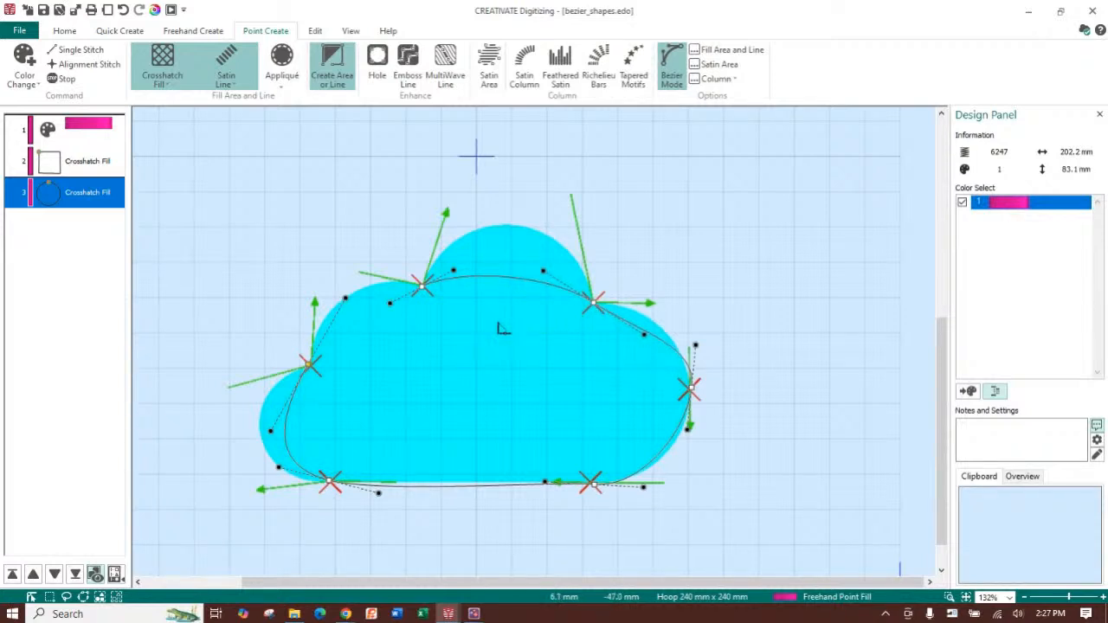
drag(453, 271, 484, 191)
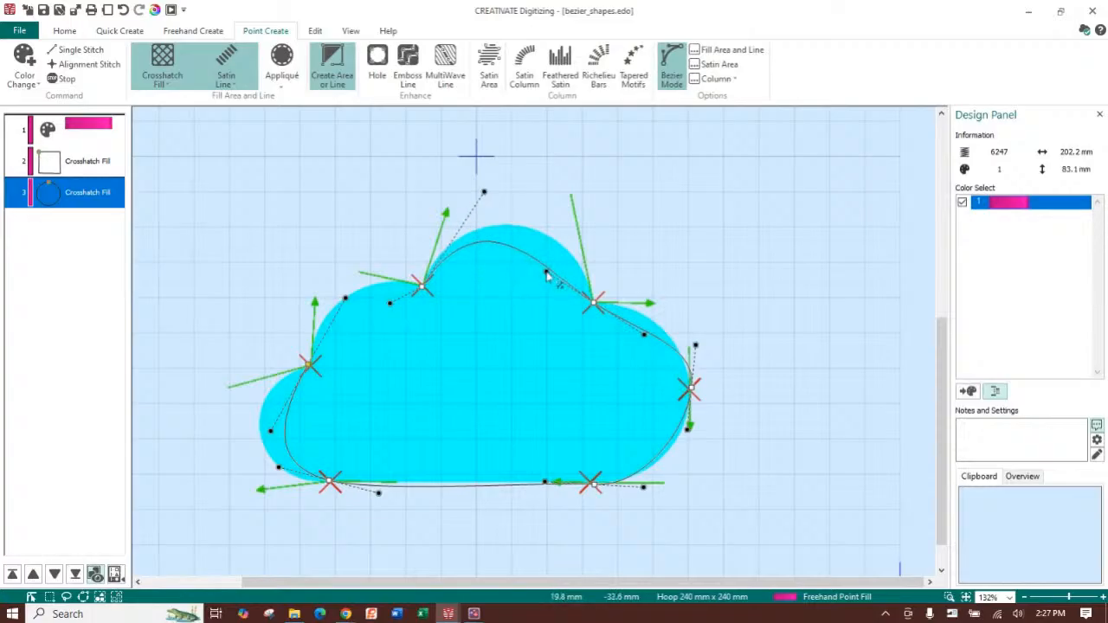
drag(543, 272, 569, 194)
drag(484, 192, 443, 211)
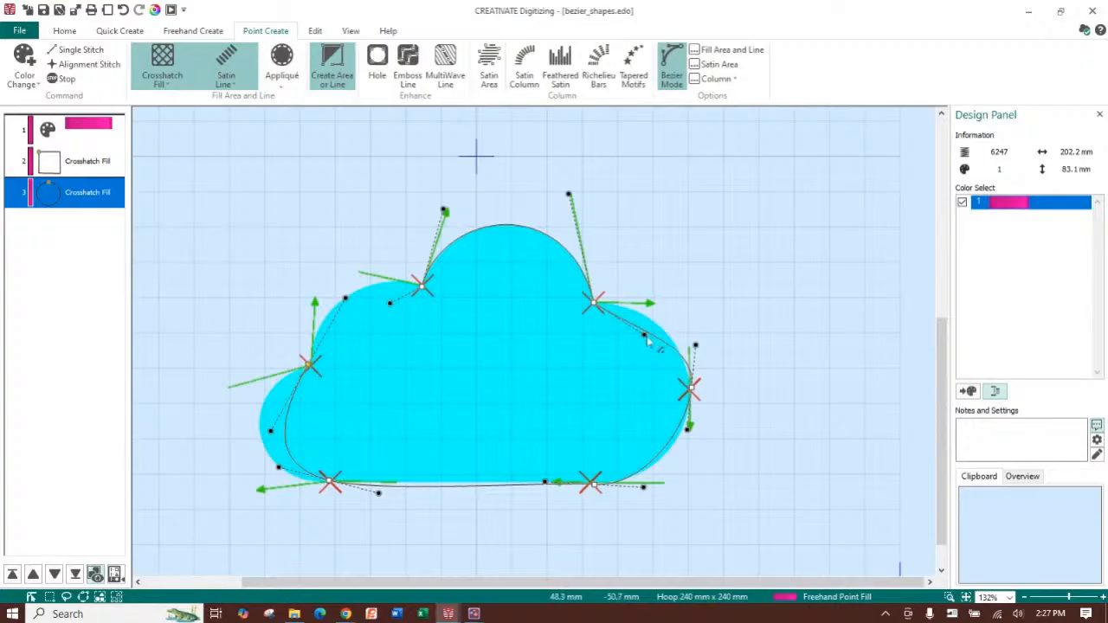
drag(645, 336, 650, 303)
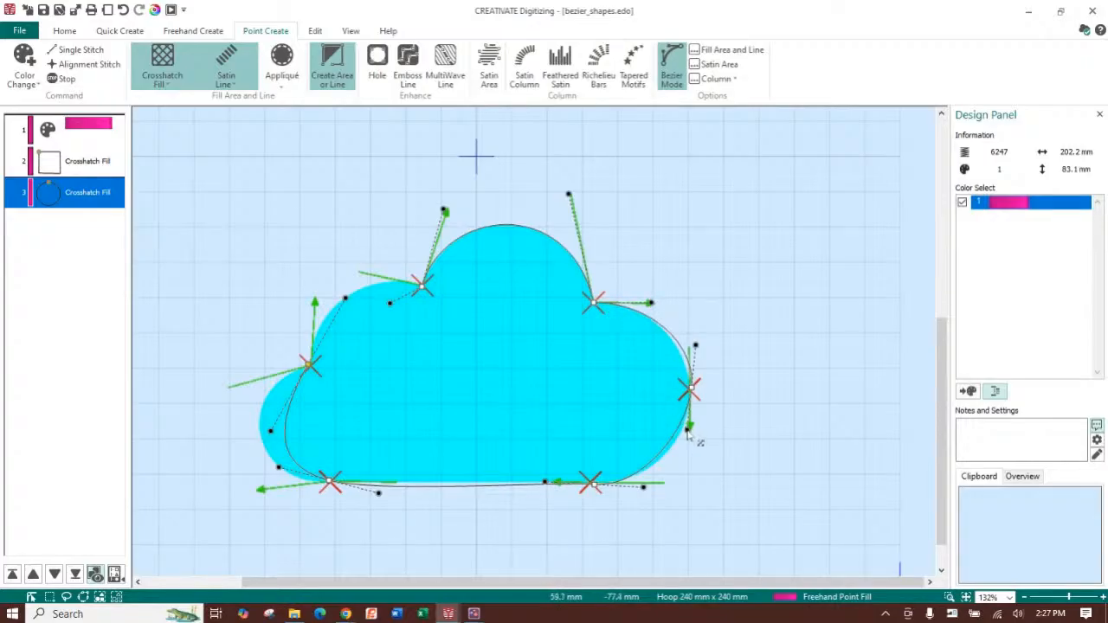
drag(689, 430, 689, 437)
Fit the handles along the cloud's bottom edge and left lobes to the template and finish the satin-bordered crosshatch area.
drag(379, 493, 376, 484)
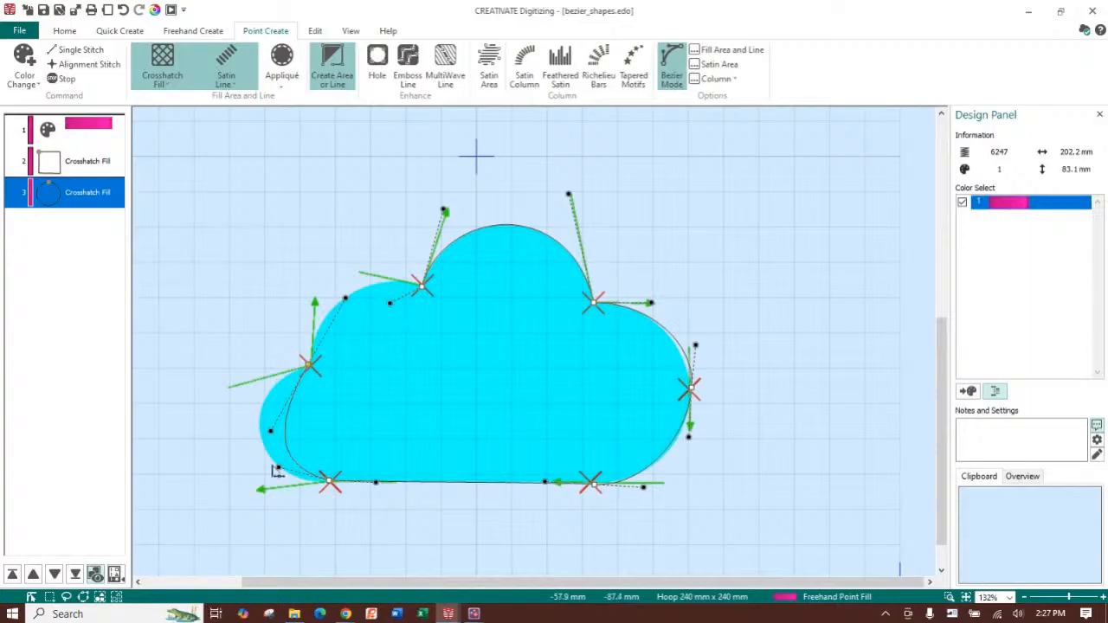
drag(278, 468, 255, 491)
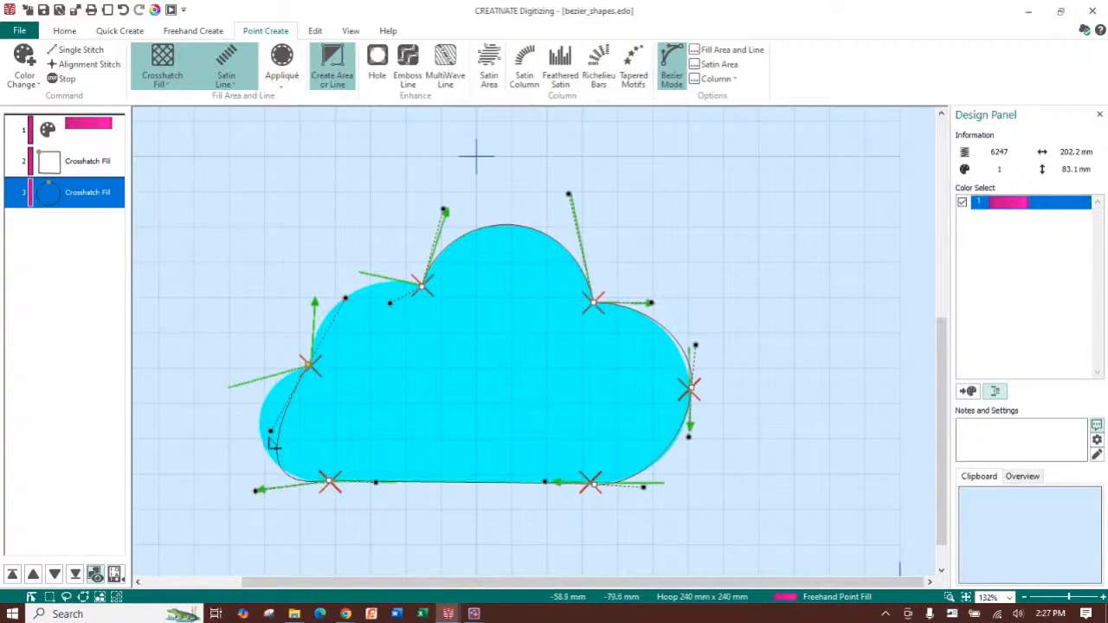
drag(271, 432, 228, 388)
drag(345, 297, 309, 298)
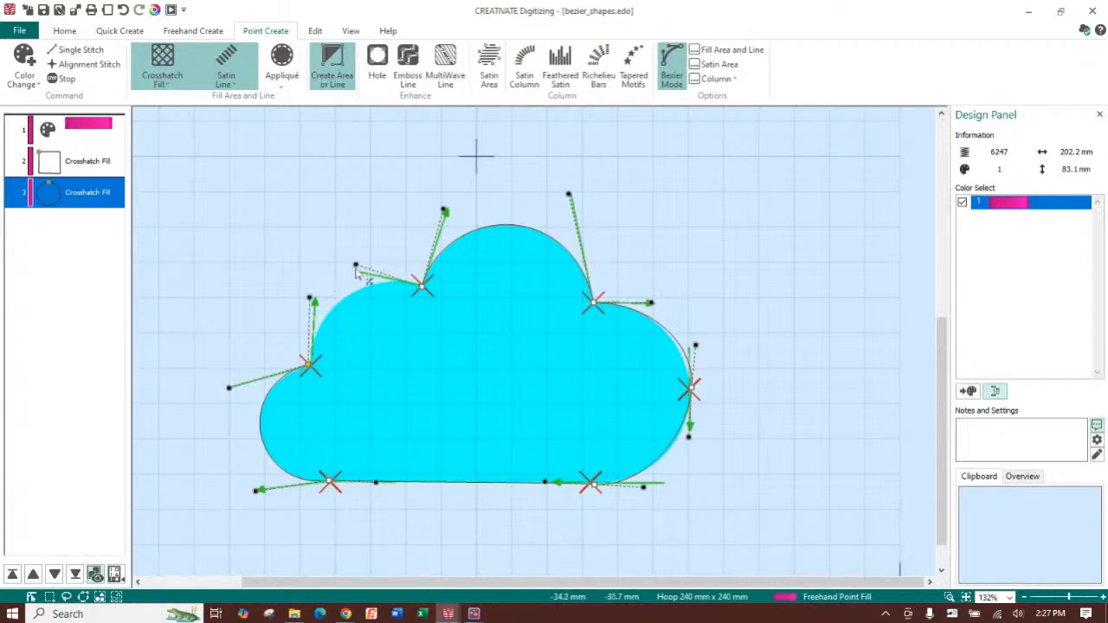
key(Return)
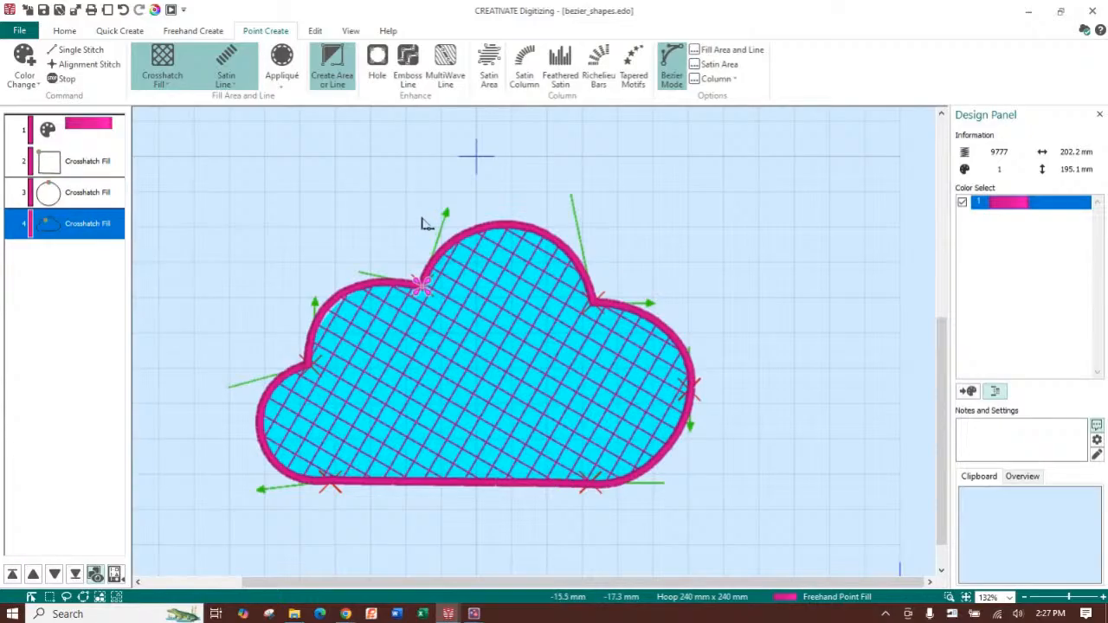
Undo the creation of the cloud's crosshatch area.
key(ctrl+z)
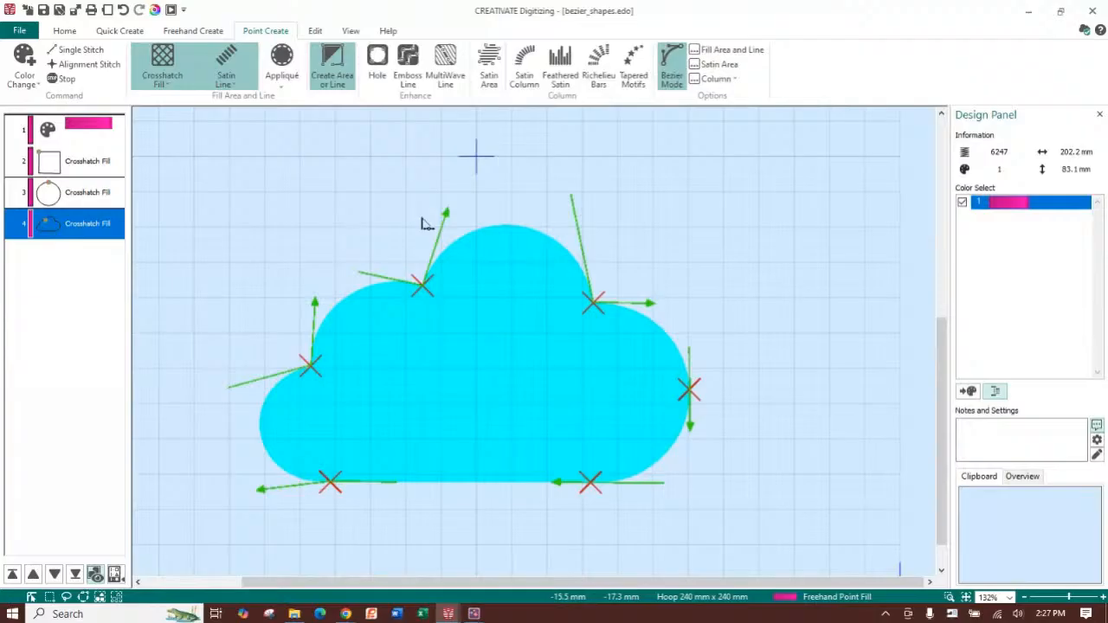
key(ctrl+z)
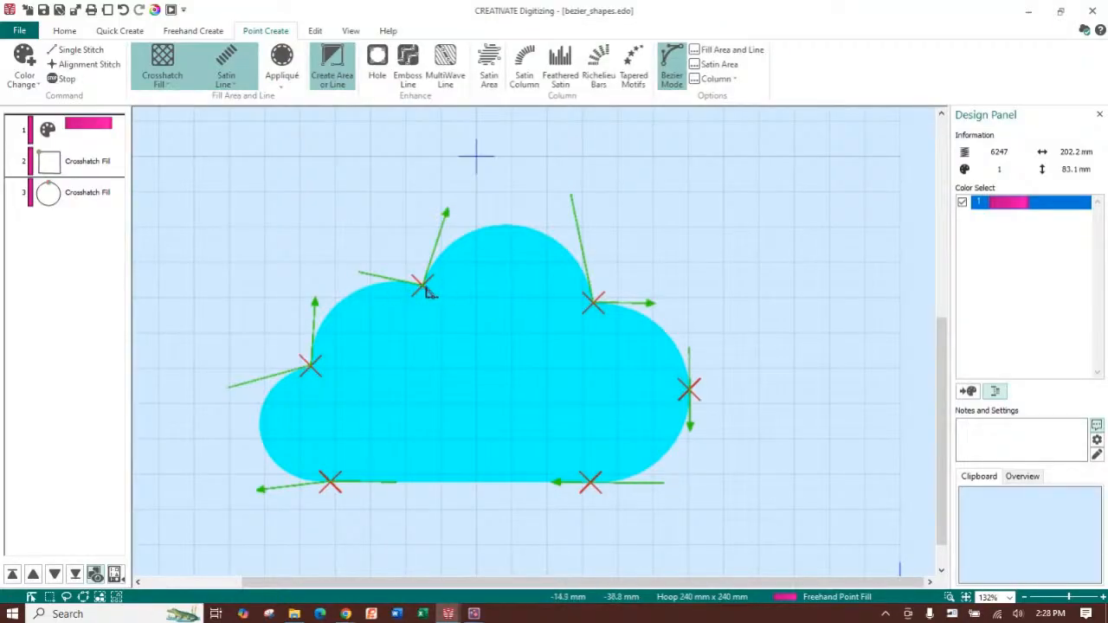
Place Bezier points clockwise on the cloud's first three red marks, pulling their handles along the green guides to shape the top and right lobes.
drag(425, 290, 492, 303)
drag(492, 302, 445, 213)
drag(594, 305, 650, 303)
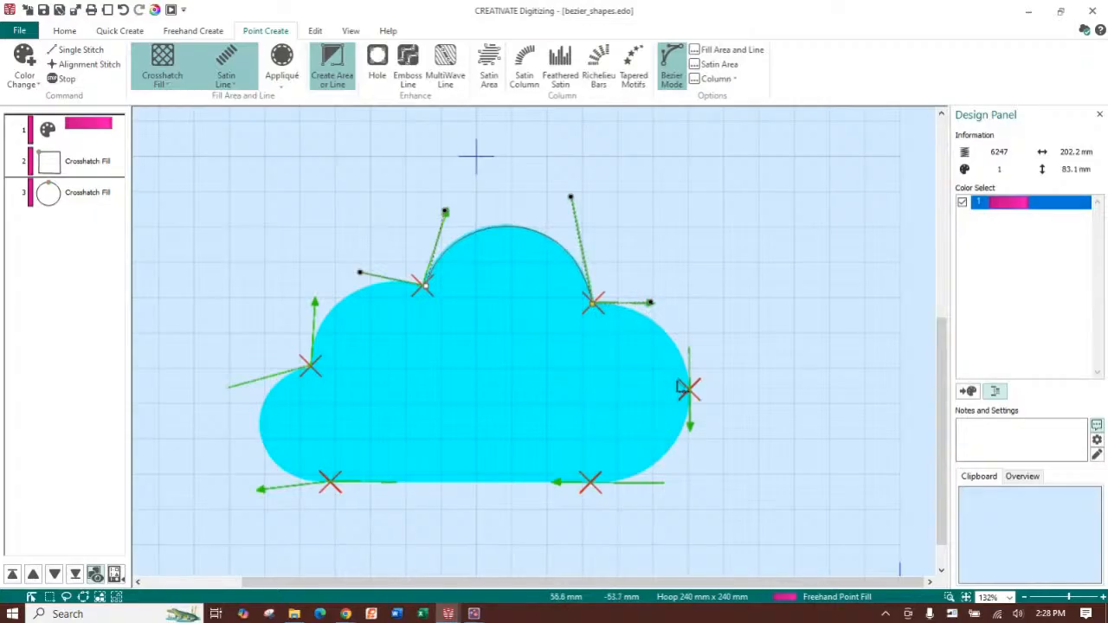
drag(690, 392, 690, 431)
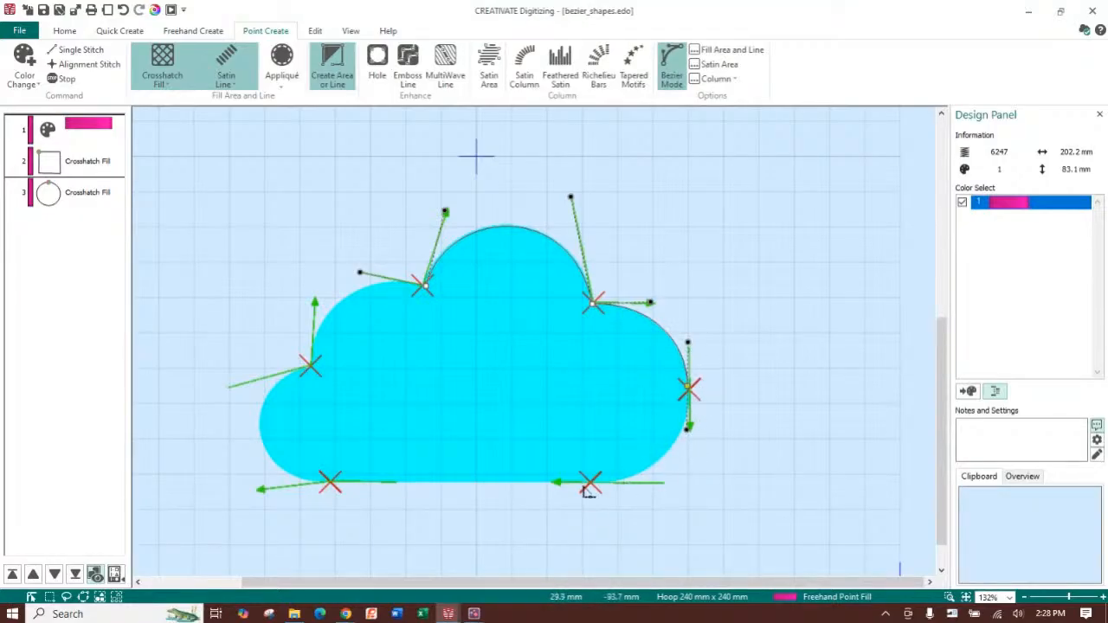
Add Bezier points with fitted handles along the cloud's bottom edge and left lobes, and finish the satin-bordered crosshatch area.
drag(589, 488, 504, 489)
drag(330, 482, 261, 491)
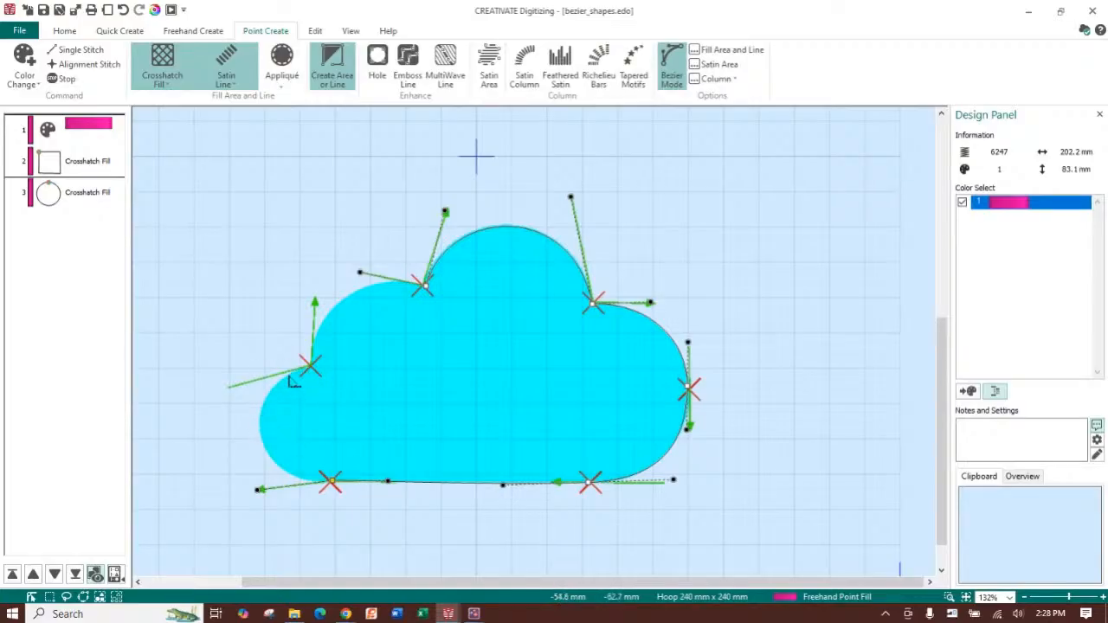
drag(312, 368, 319, 301)
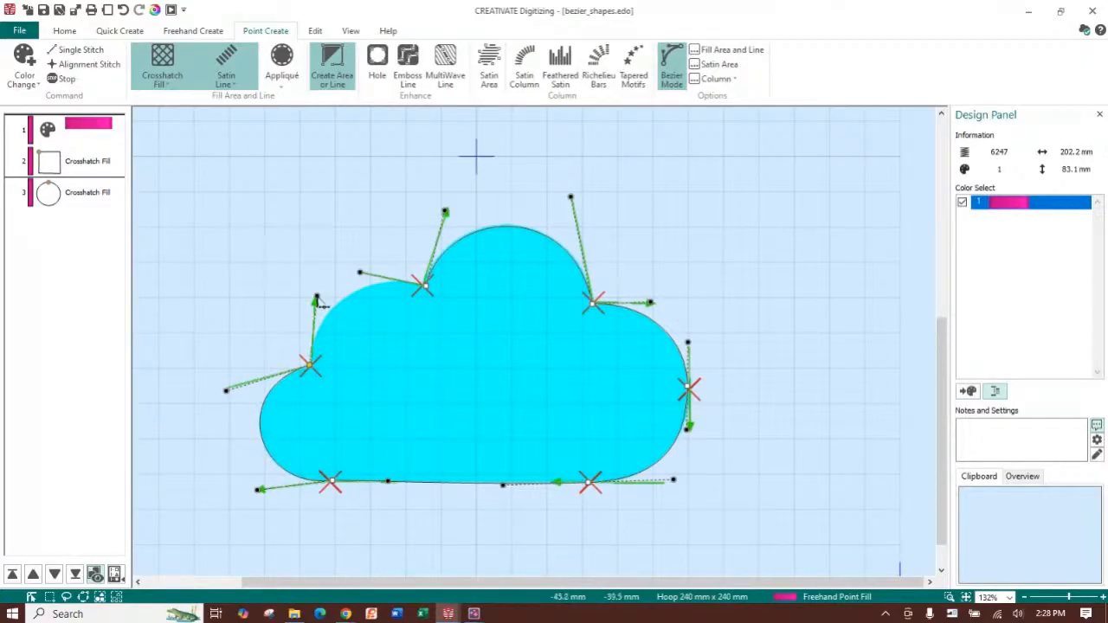
right_click(351, 216)
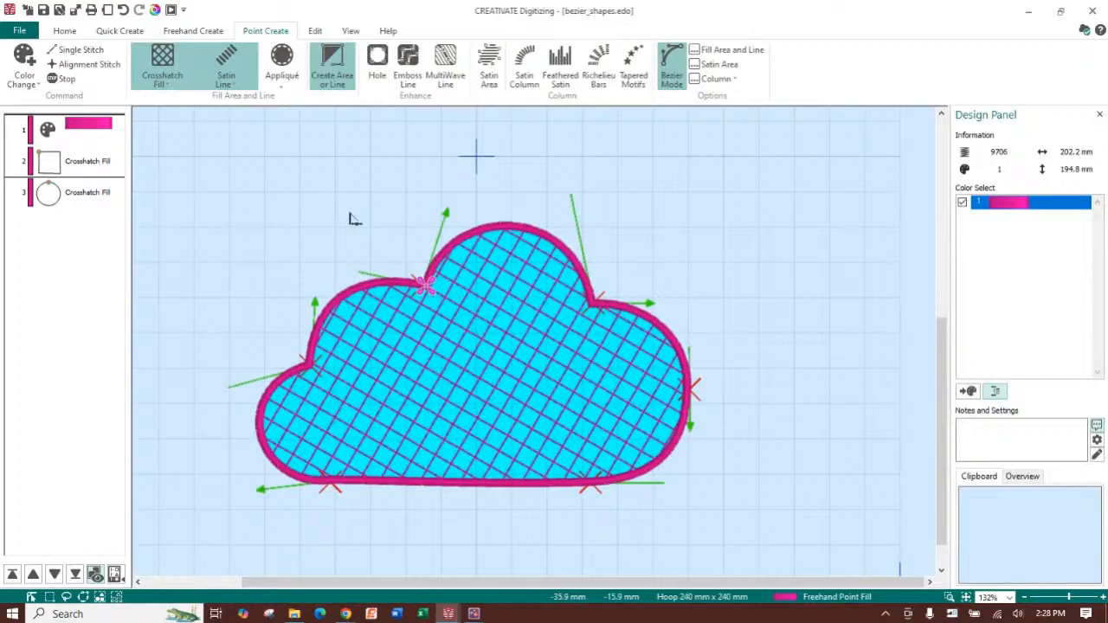
key(Return)
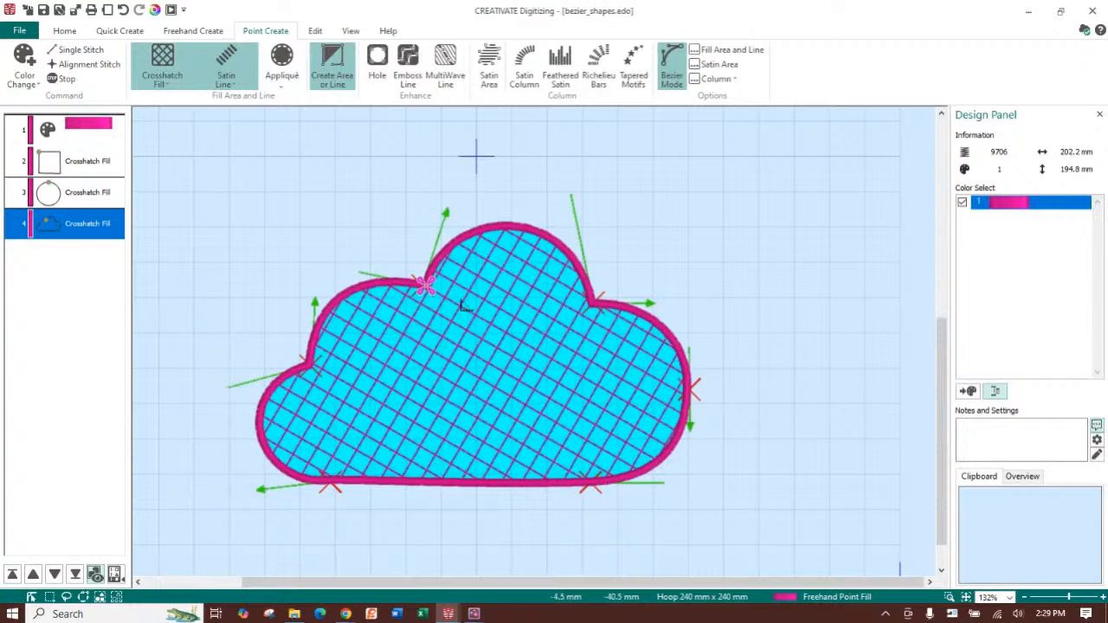
Examine the Final Fleur design in CREATIVATE Embroidery and return to bezier_shapes.edo in CREATIVATE Digitizing.
mouse_move(474, 614)
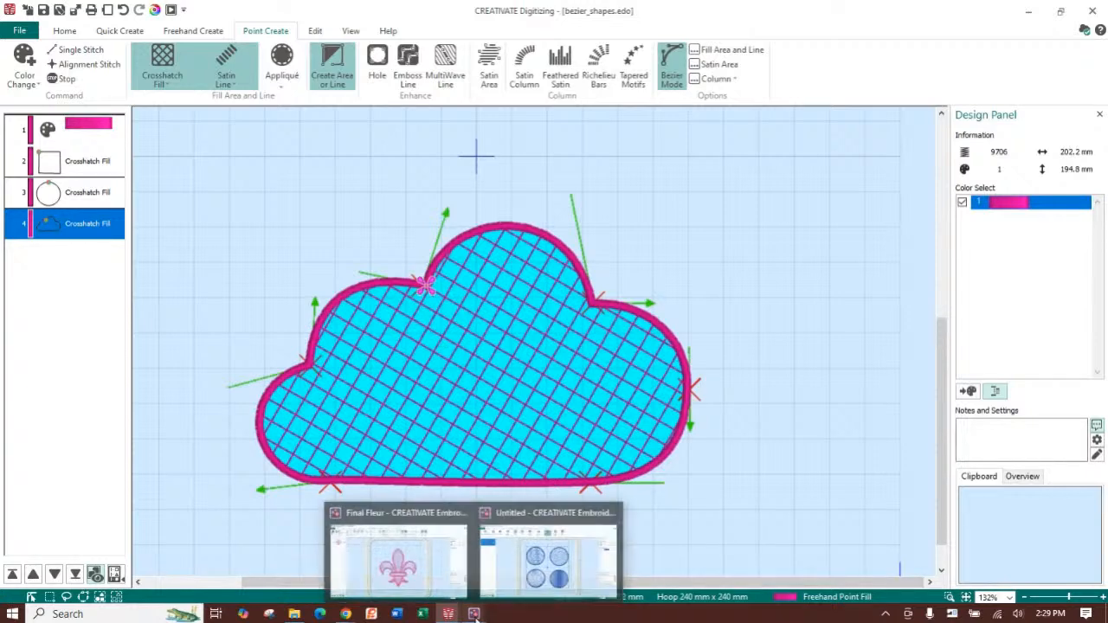
click(445, 584)
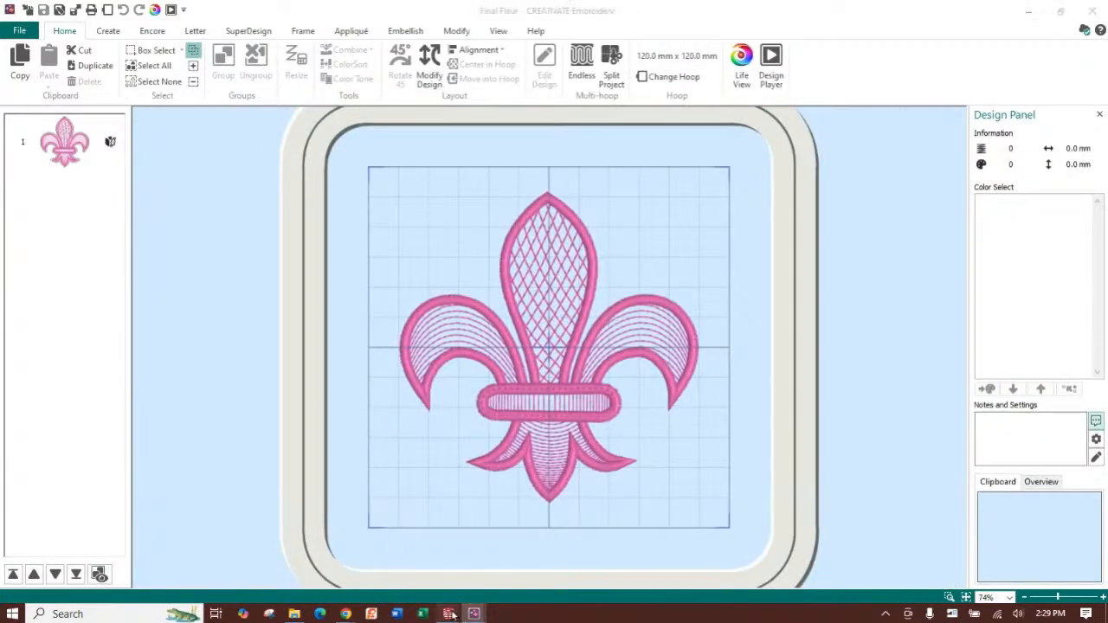
click(416, 543)
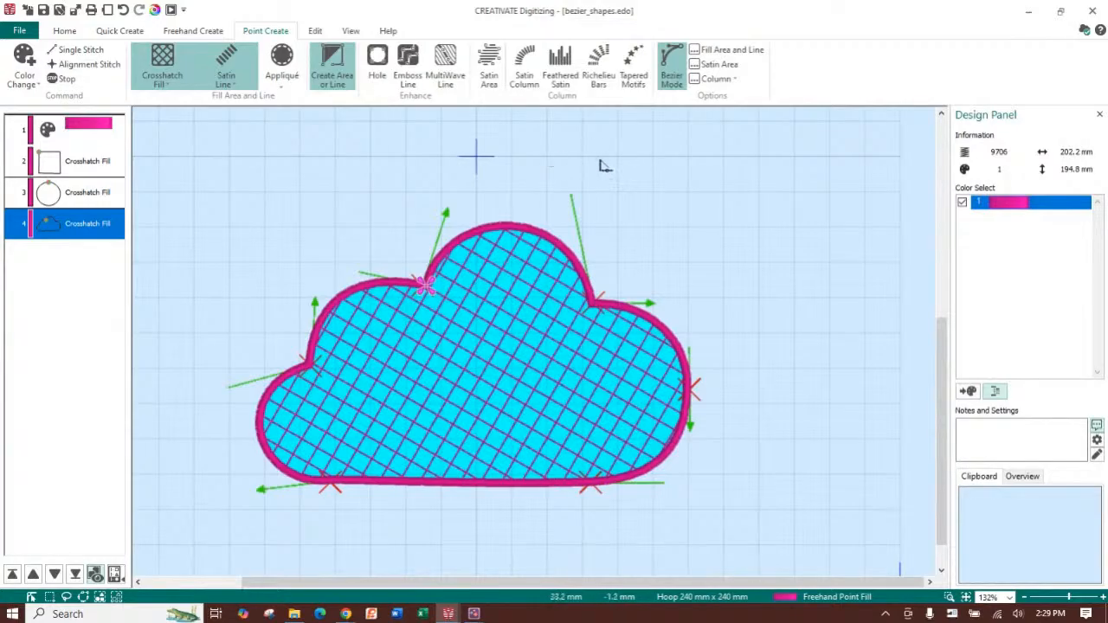
Try shaping a freeform Bezier outline with pulled-out handles in the empty space above the cloud, and discard it.
click(674, 73)
drag(616, 169, 713, 159)
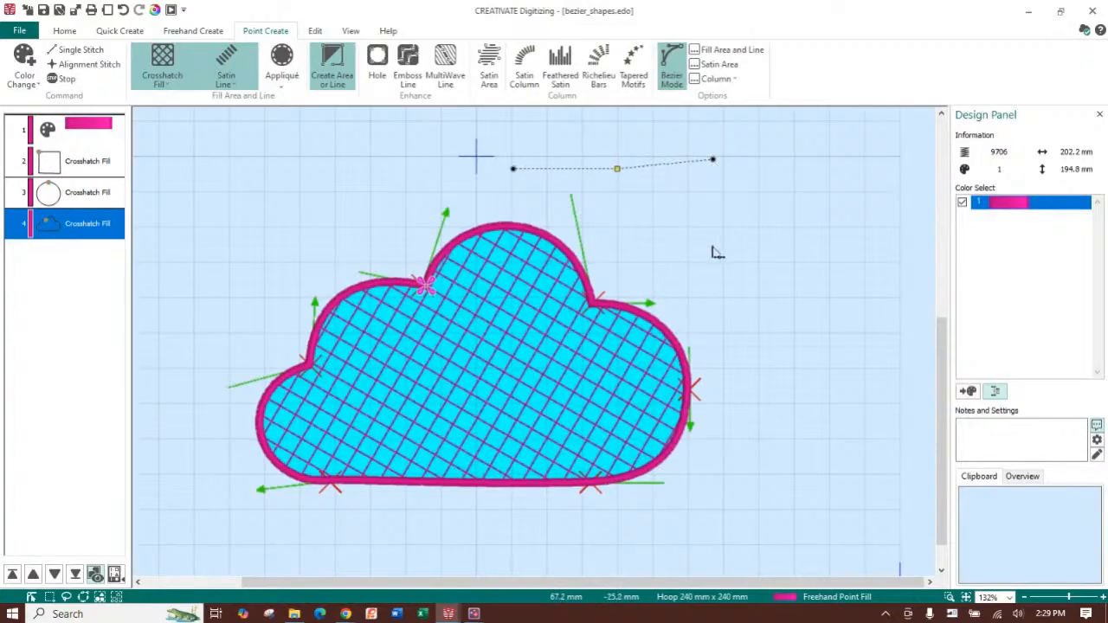
drag(792, 238, 863, 332)
drag(613, 236, 610, 189)
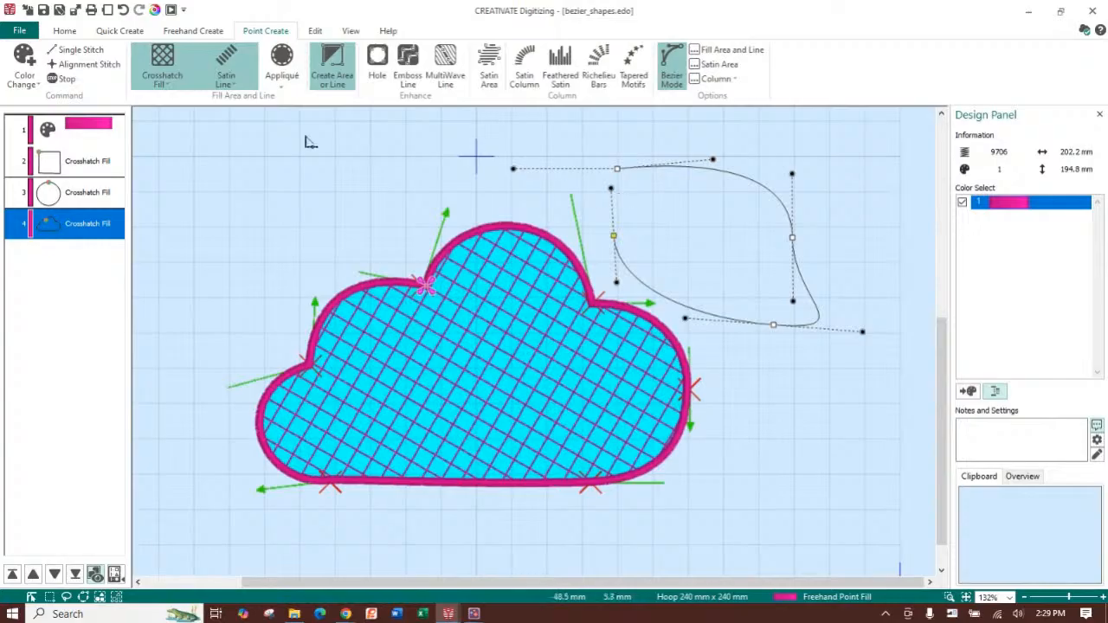
drag(295, 158, 296, 193)
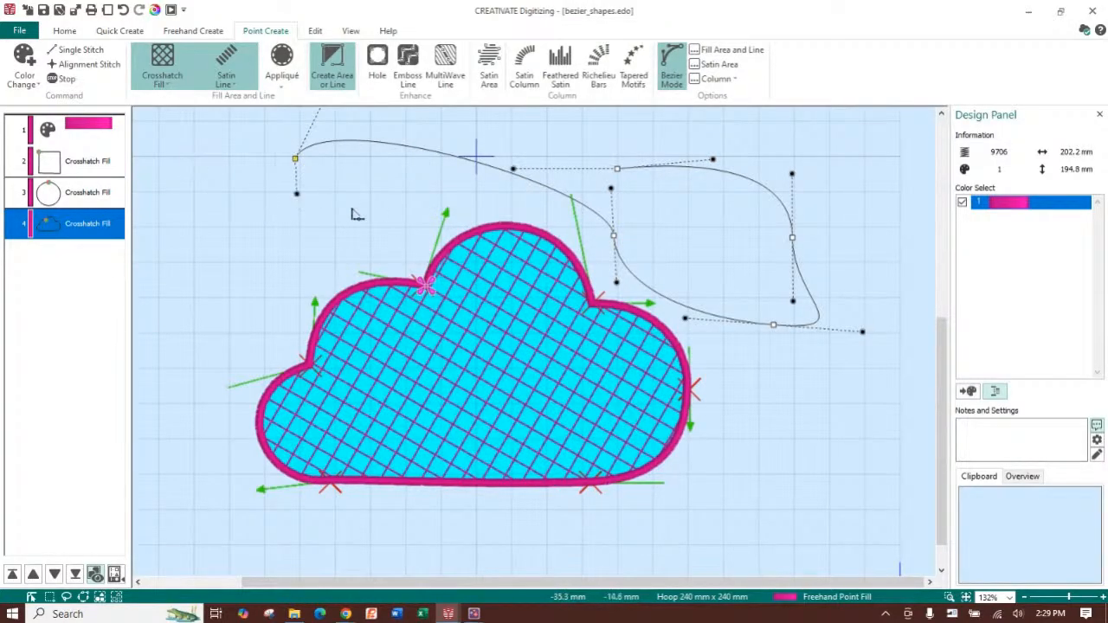
right_click(449, 251)
key(ctrl+z)
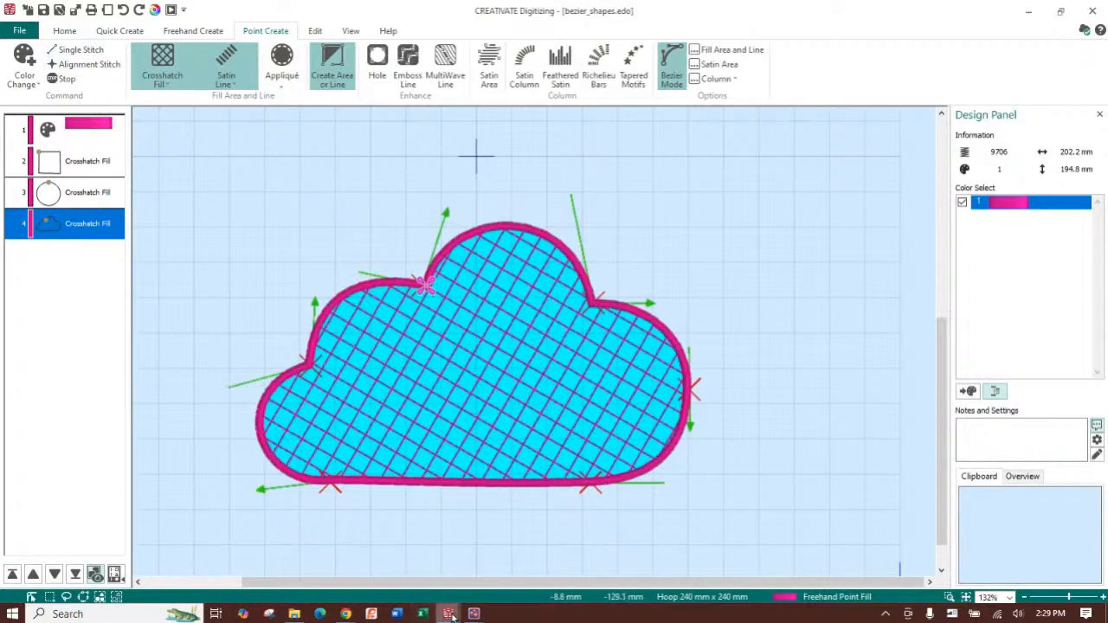
Switch to the Final Fleur window of CREATIVATE Embroidery, open a new window and start a Blank Canvas project.
mouse_move(473, 613)
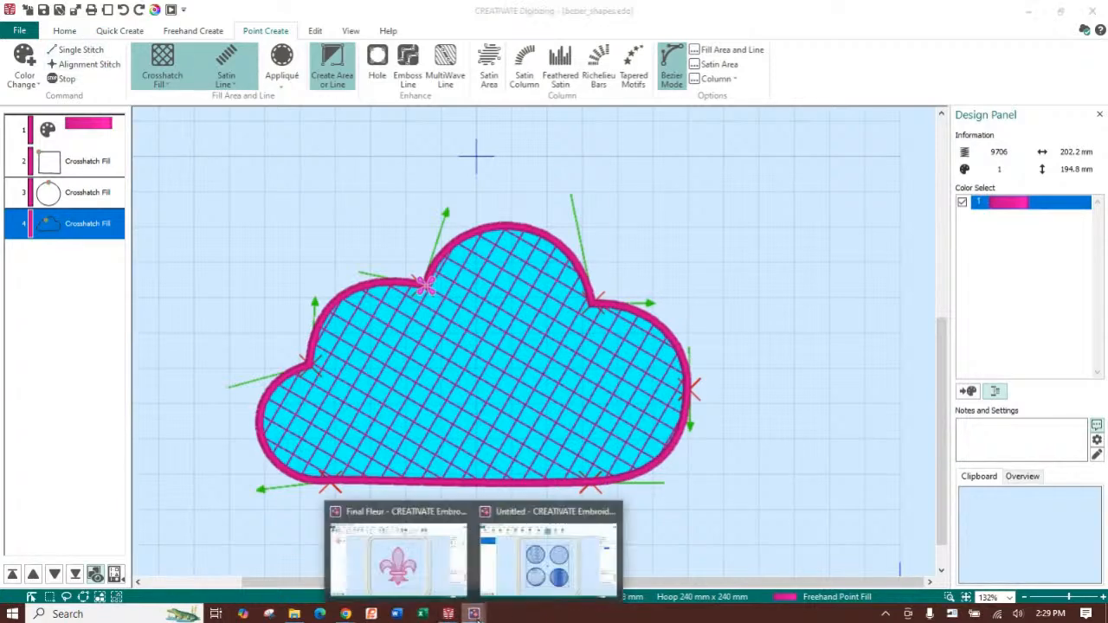
click(403, 558)
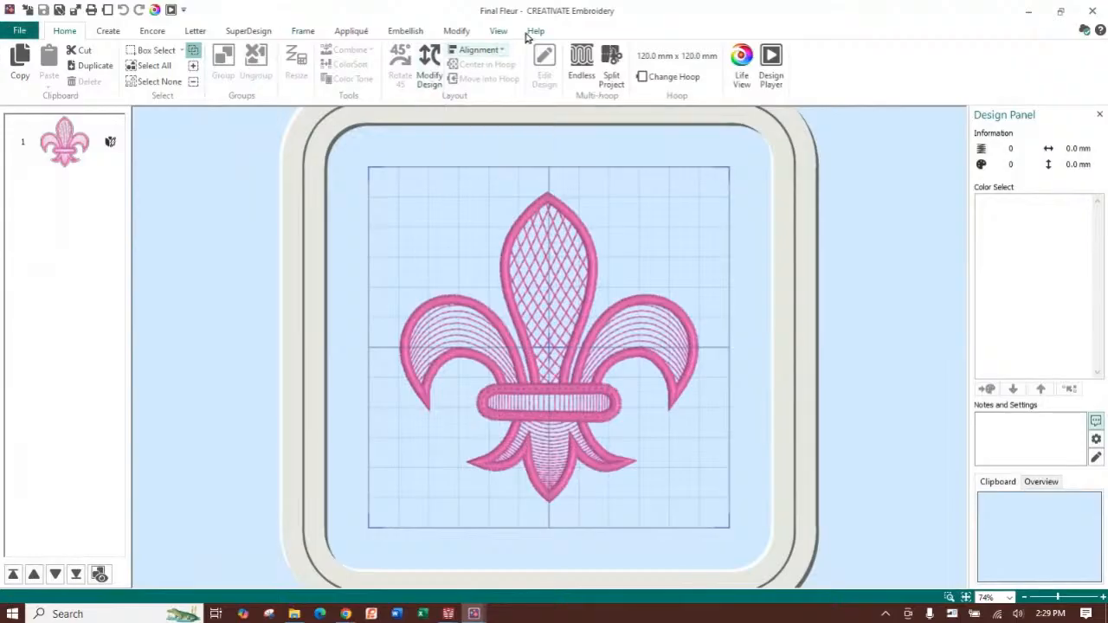
click(21, 30)
click(58, 93)
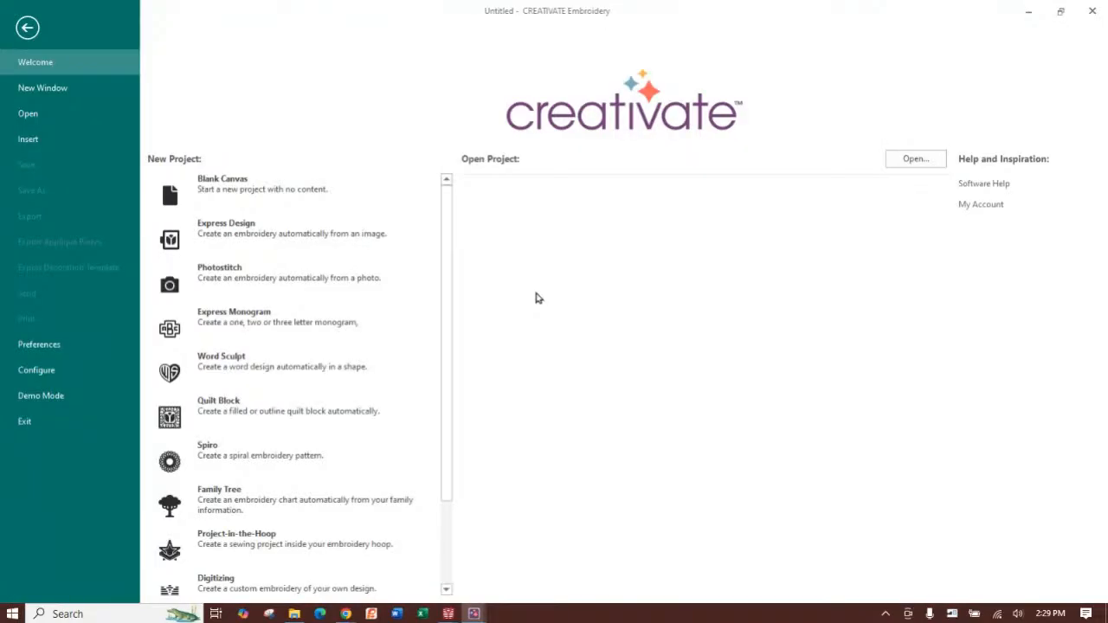
click(284, 191)
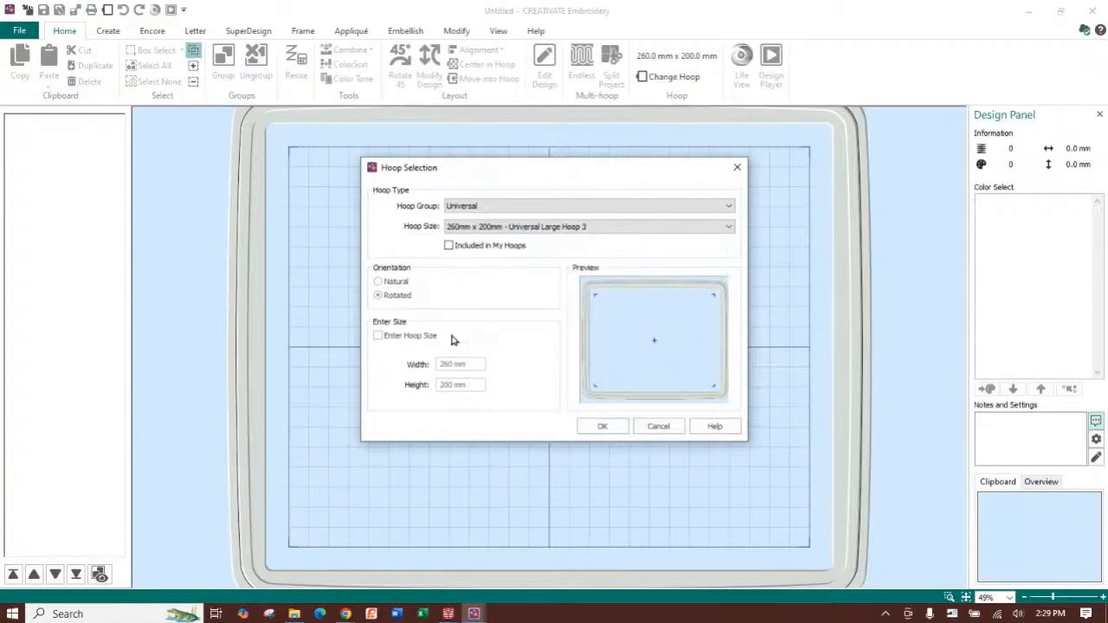
Give the blank project a custom hoop size of 120 mm wide by 120 mm high.
click(423, 336)
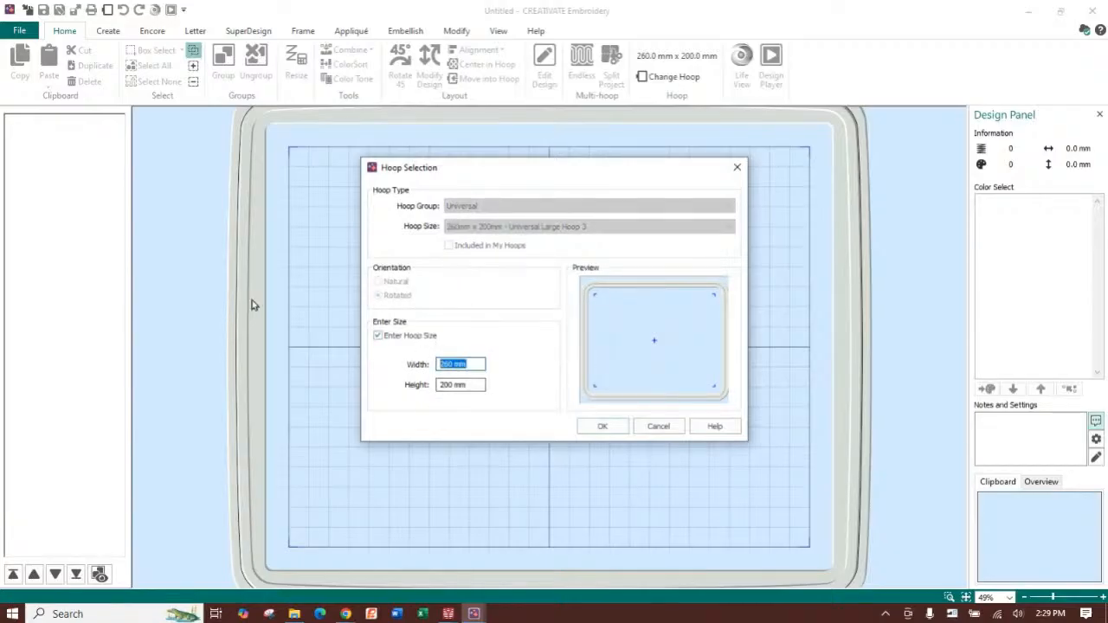
text(120)
key(Tab)
text(120)
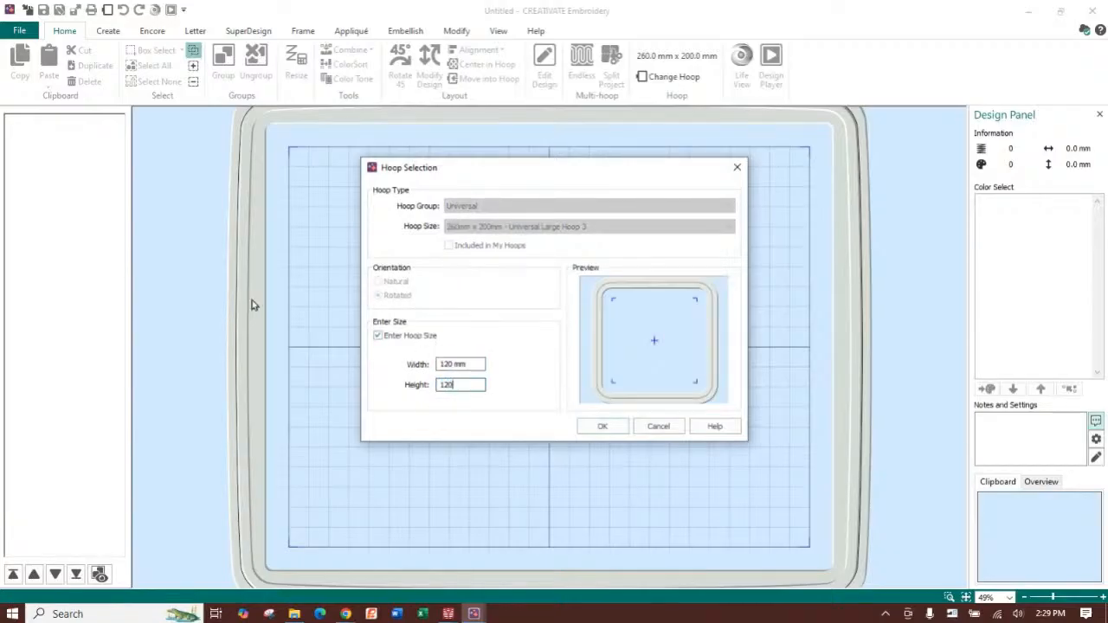
click(598, 427)
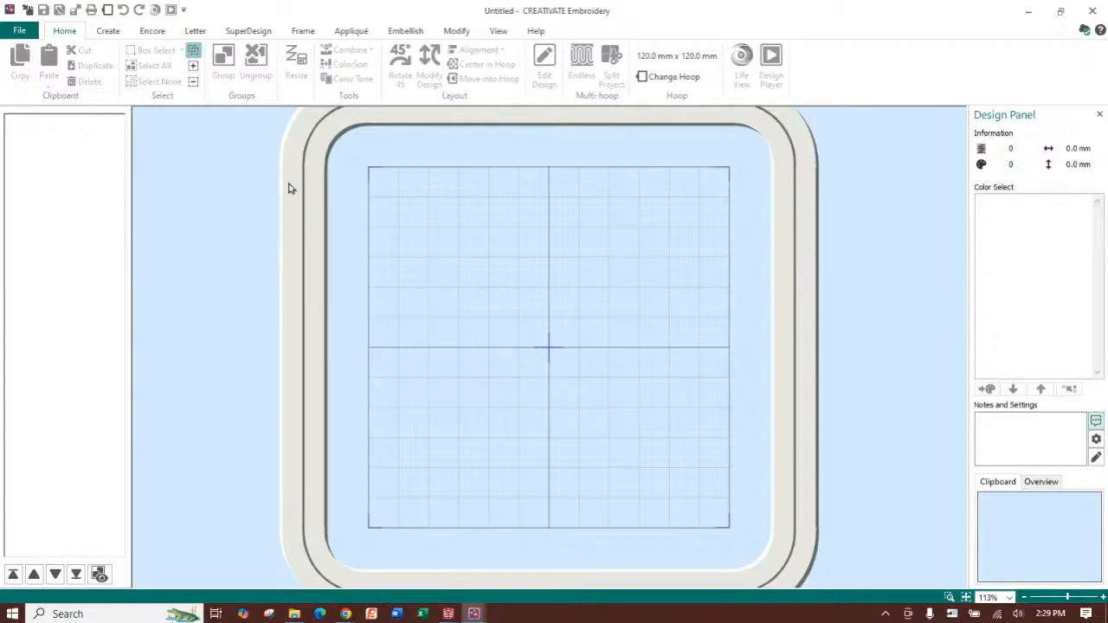
Bring up the design creation tools for the blank project.
click(111, 31)
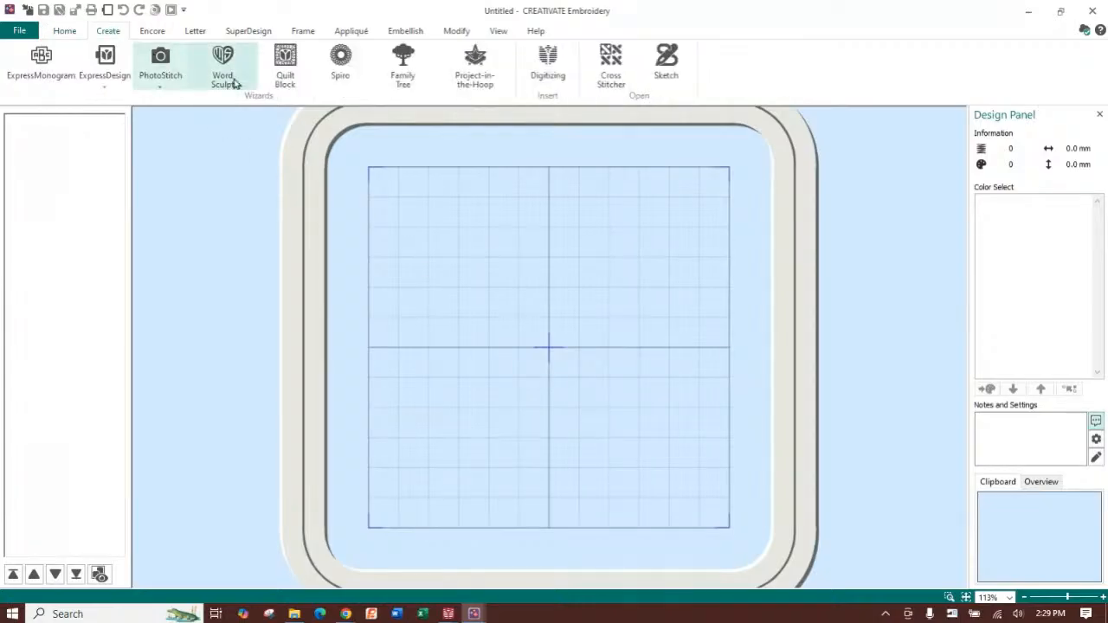
Switch to CREATIVATE Digitizing and dismiss the ExpressDesign Wizard without loading or creating a background picture.
click(544, 66)
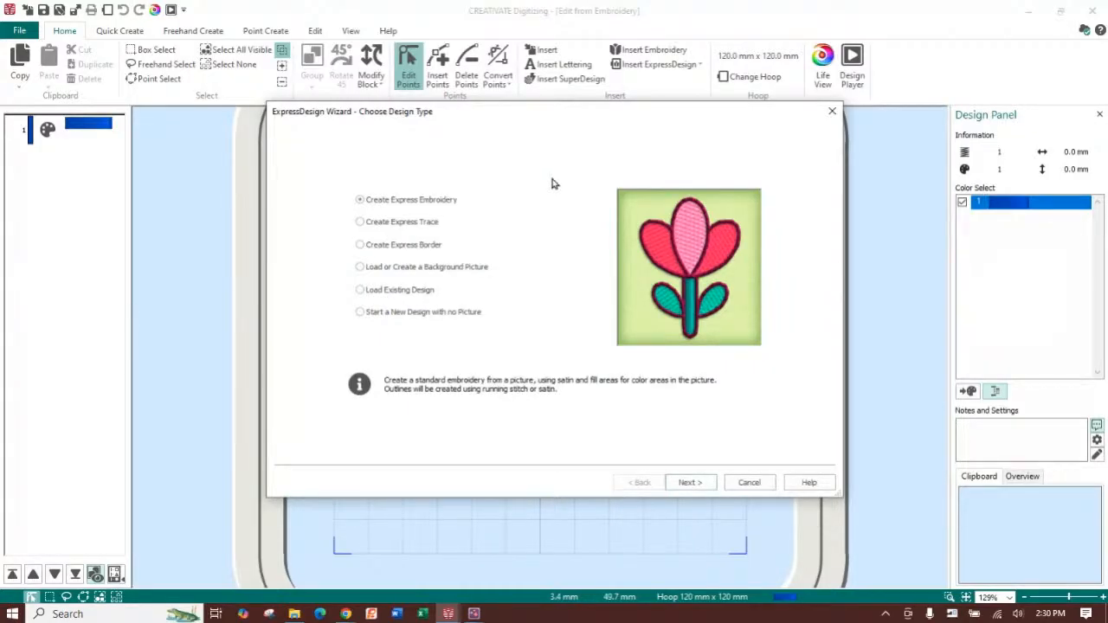
click(415, 269)
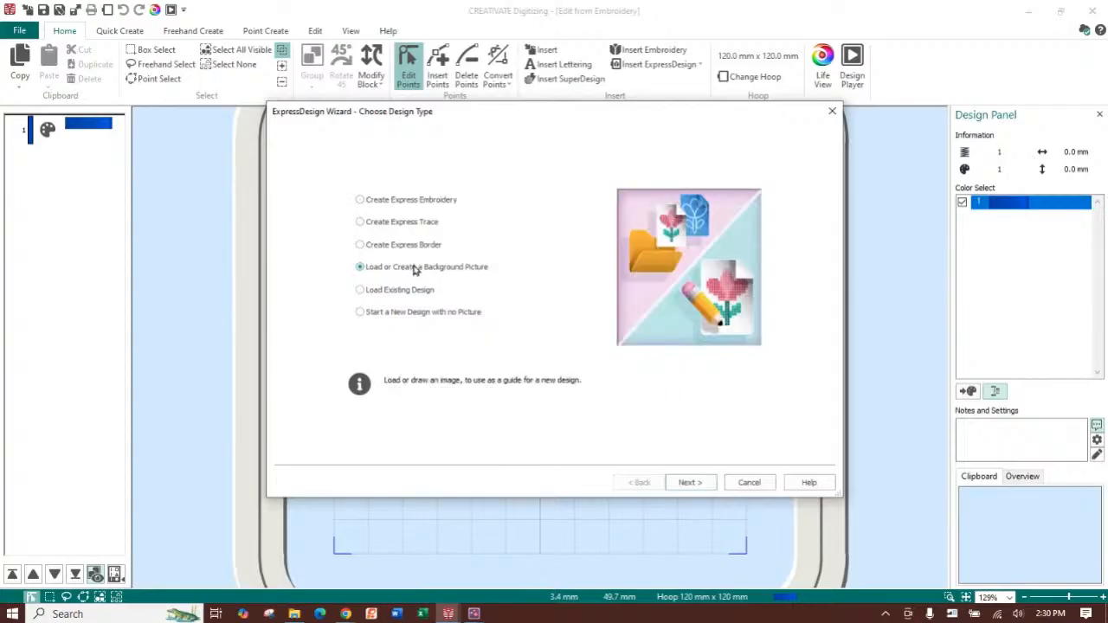
click(684, 485)
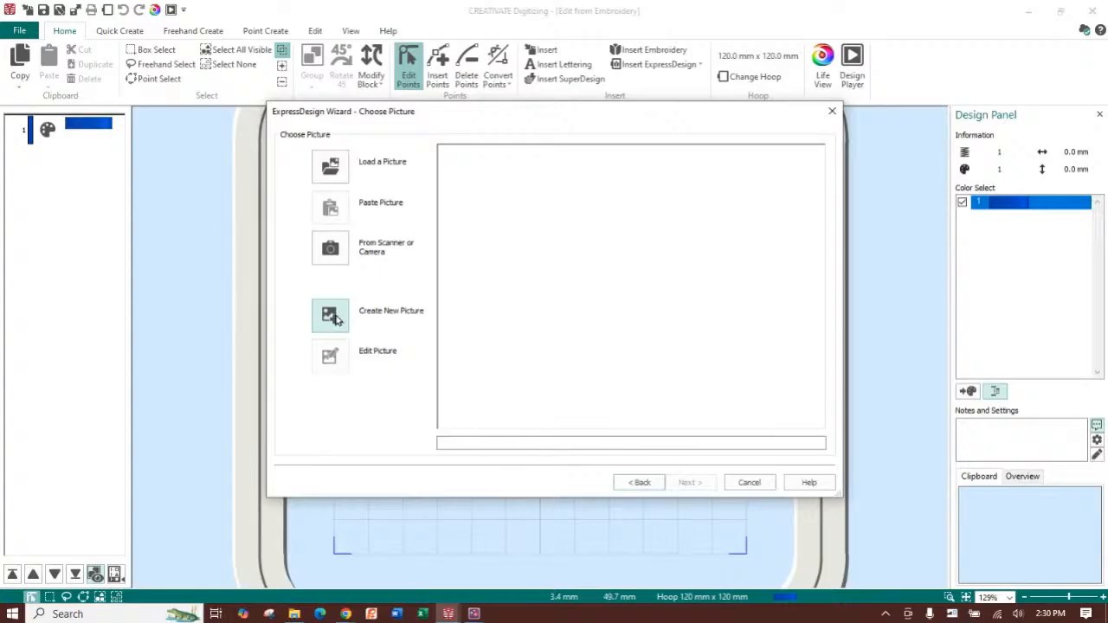
click(749, 484)
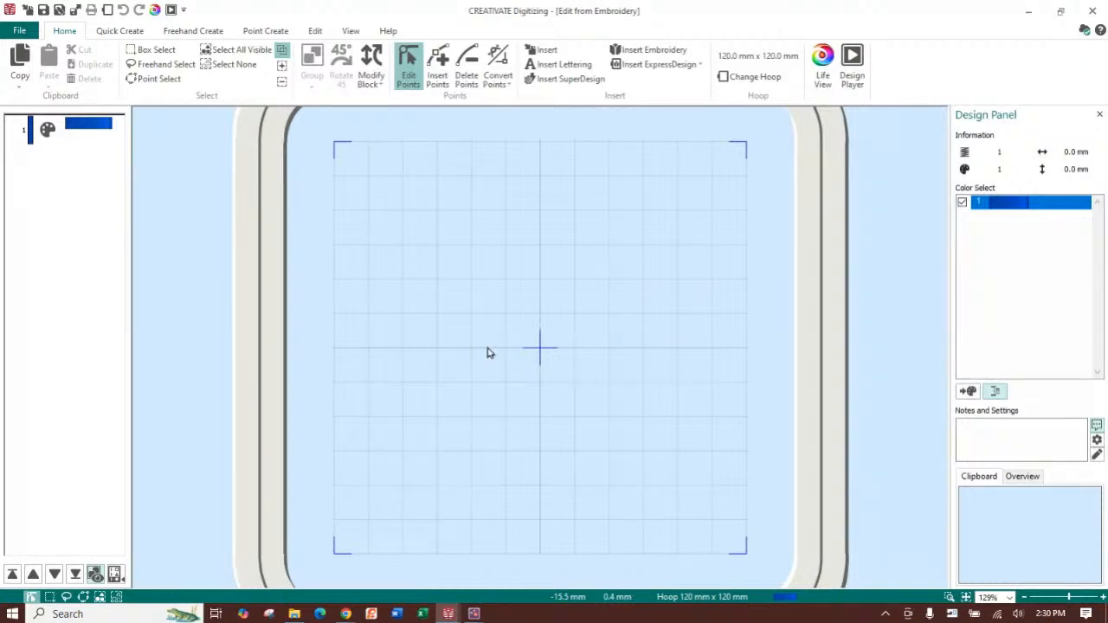
Open the empty digitizing background for editing in Draw & Paint and maximize that window.
click(350, 31)
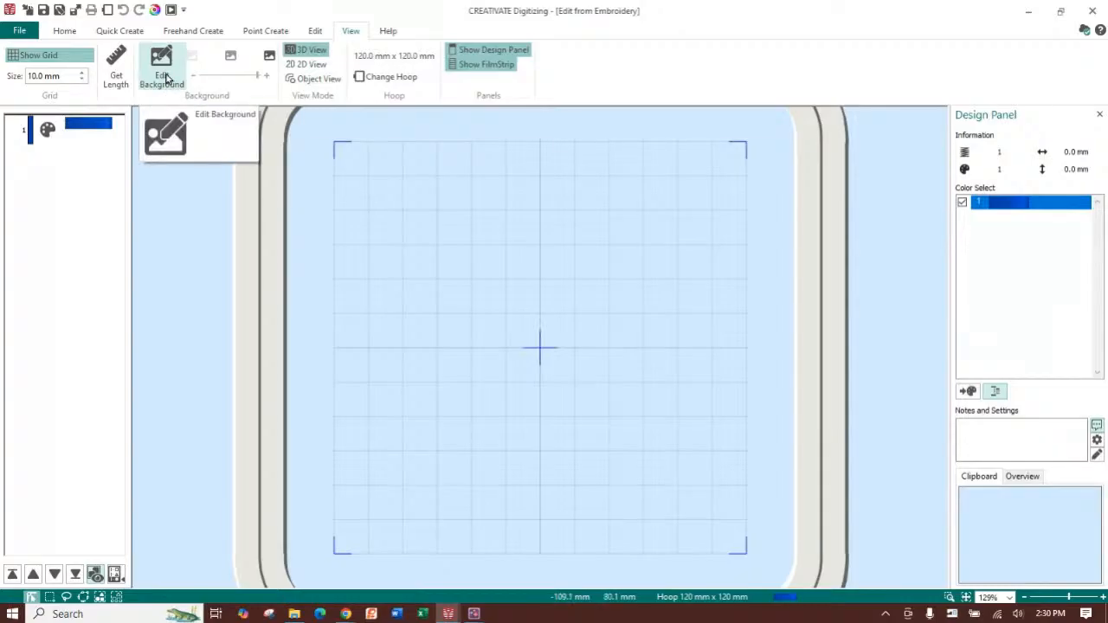
click(167, 78)
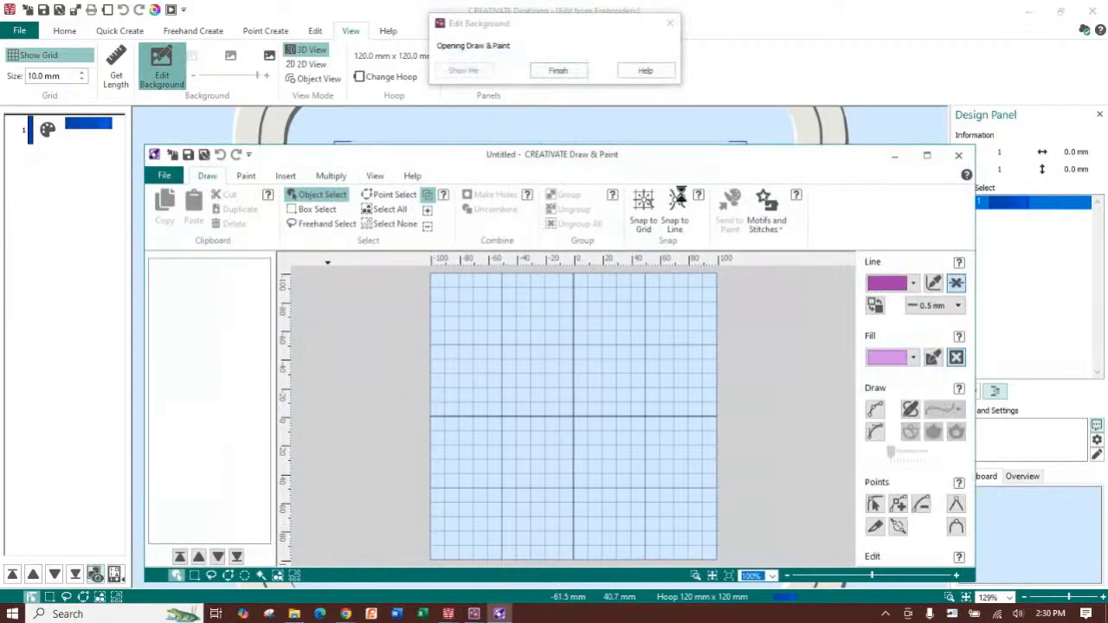
click(927, 155)
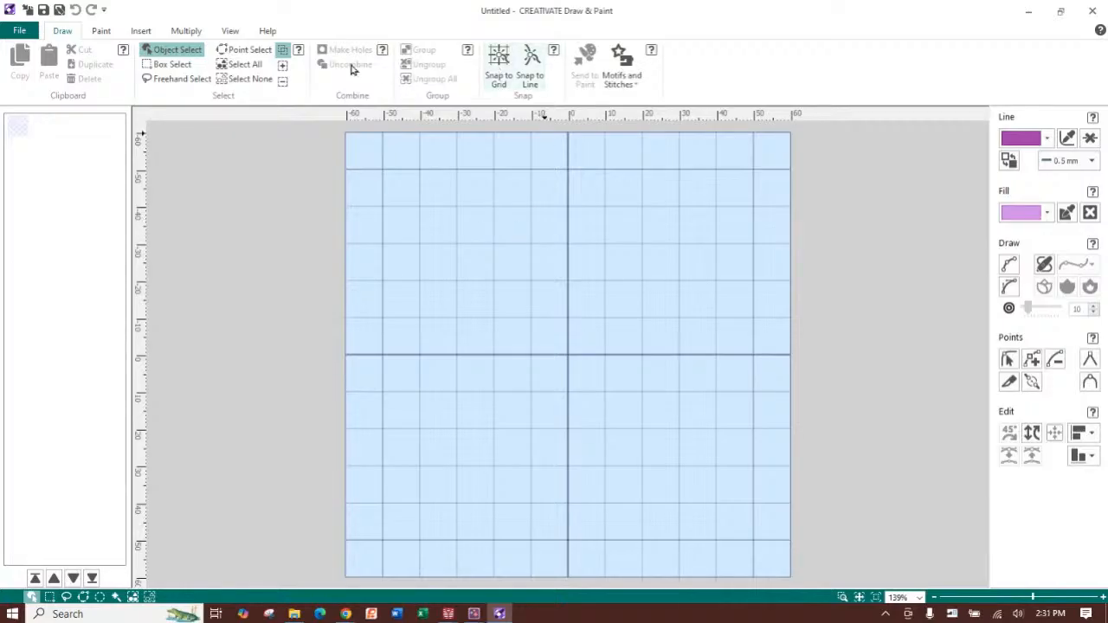
Insert the yellow fleur-de-lis from the Ornaments category of the Design Gallery.
click(141, 33)
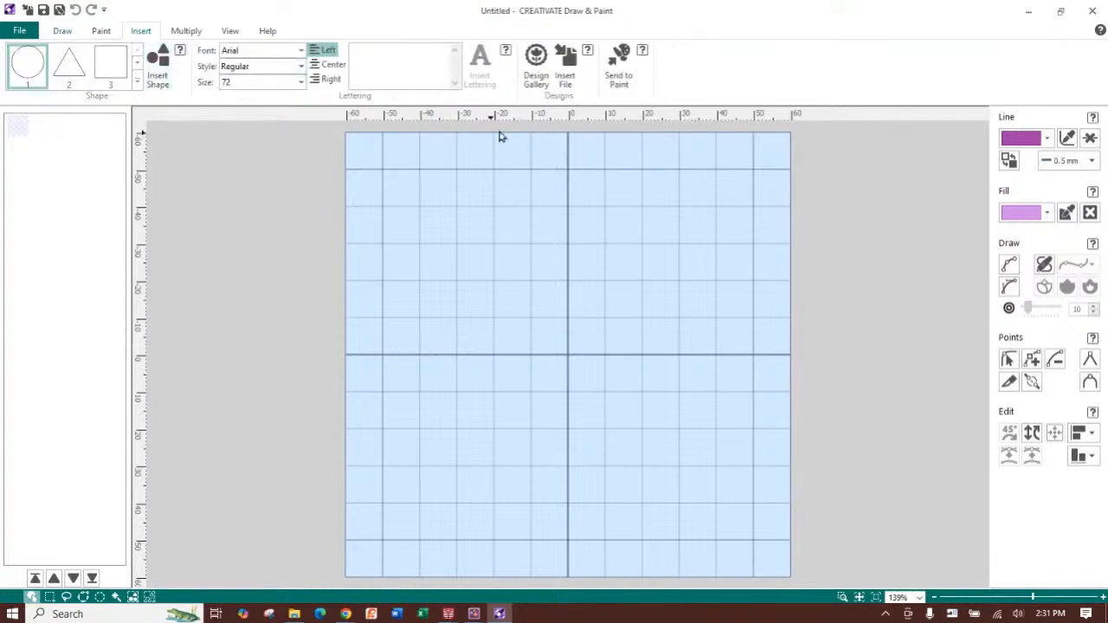
click(539, 79)
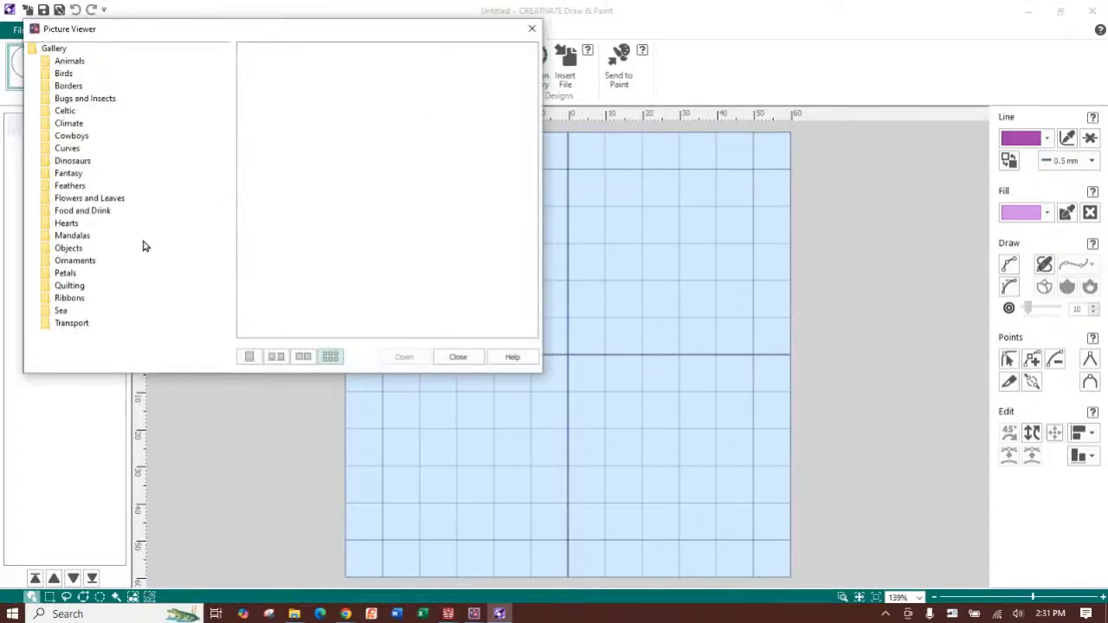
click(82, 262)
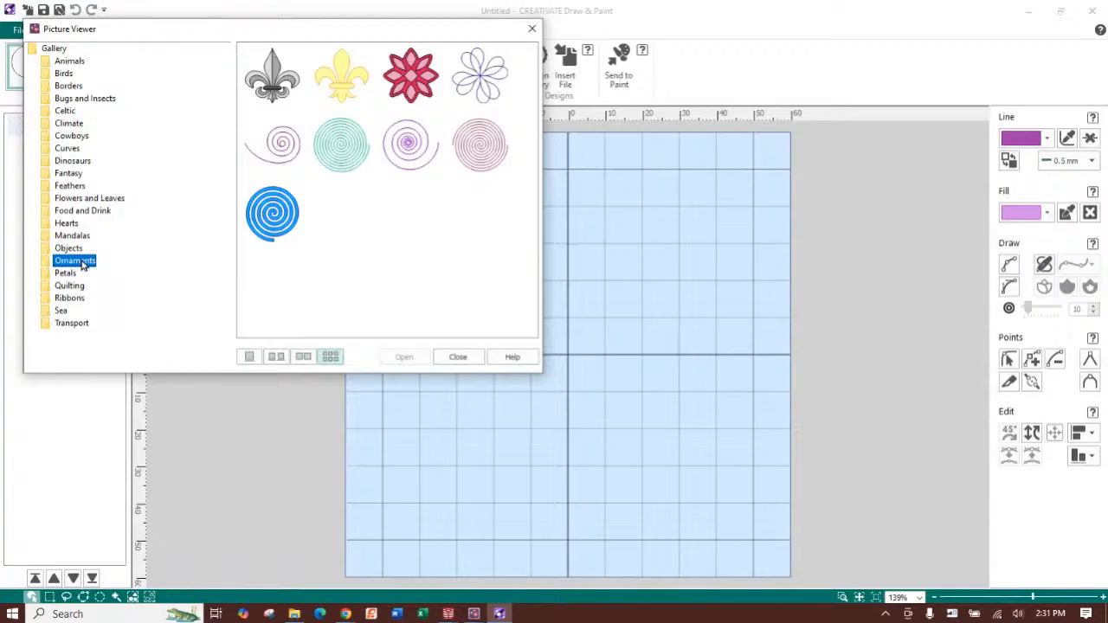
click(348, 76)
click(405, 358)
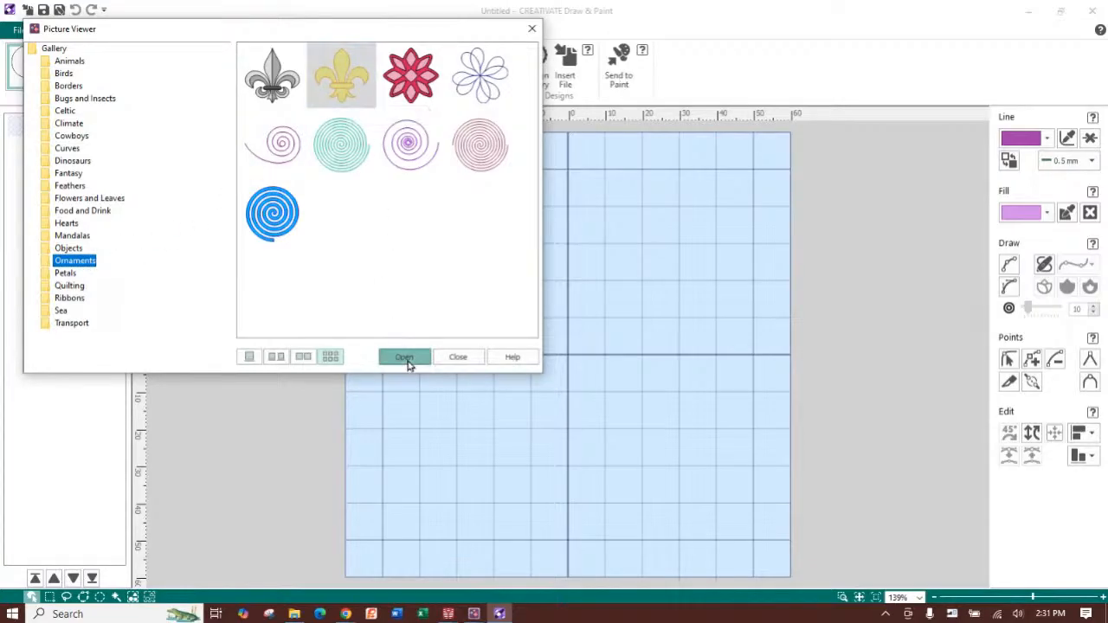
click(454, 357)
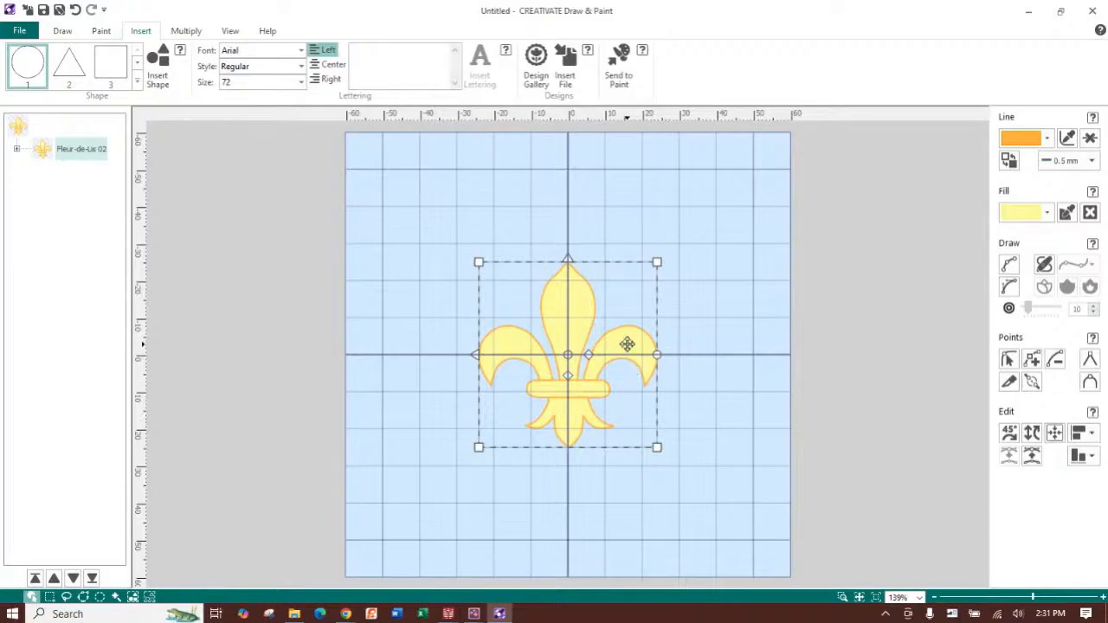
Resize the fleur-de-lis proportionally to a height of 100 mm.
click(1032, 437)
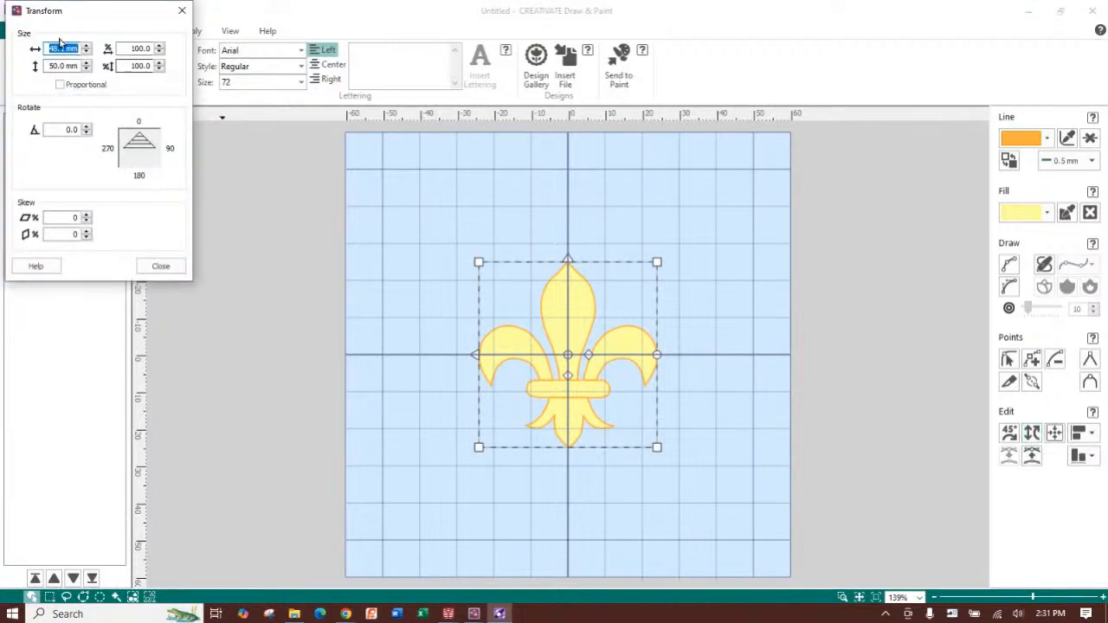
click(61, 86)
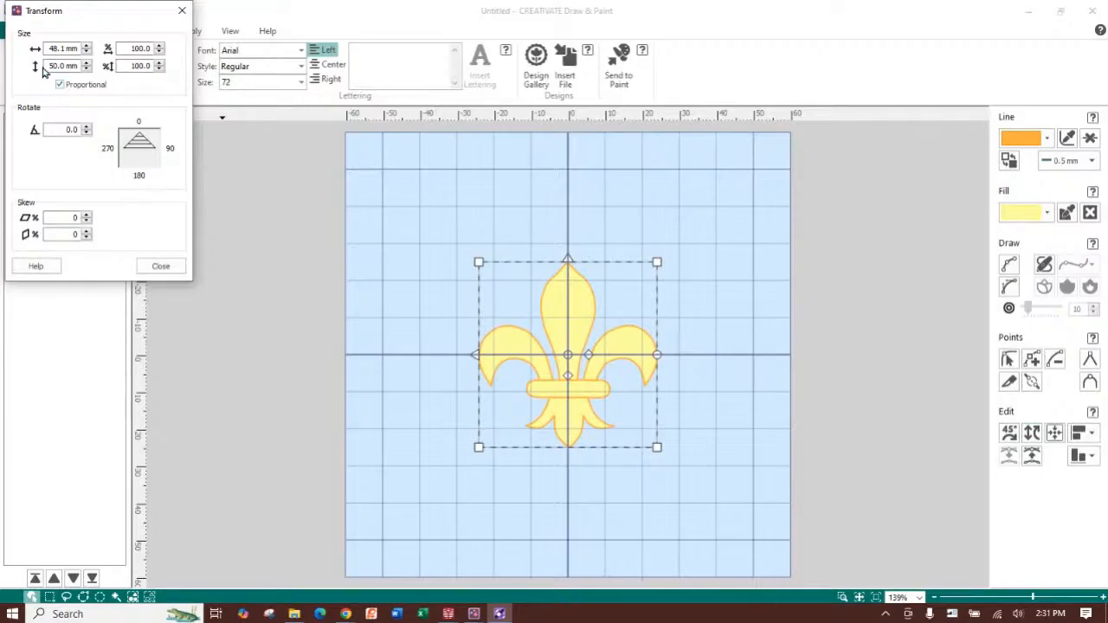
drag(45, 67, 90, 67)
text(100)
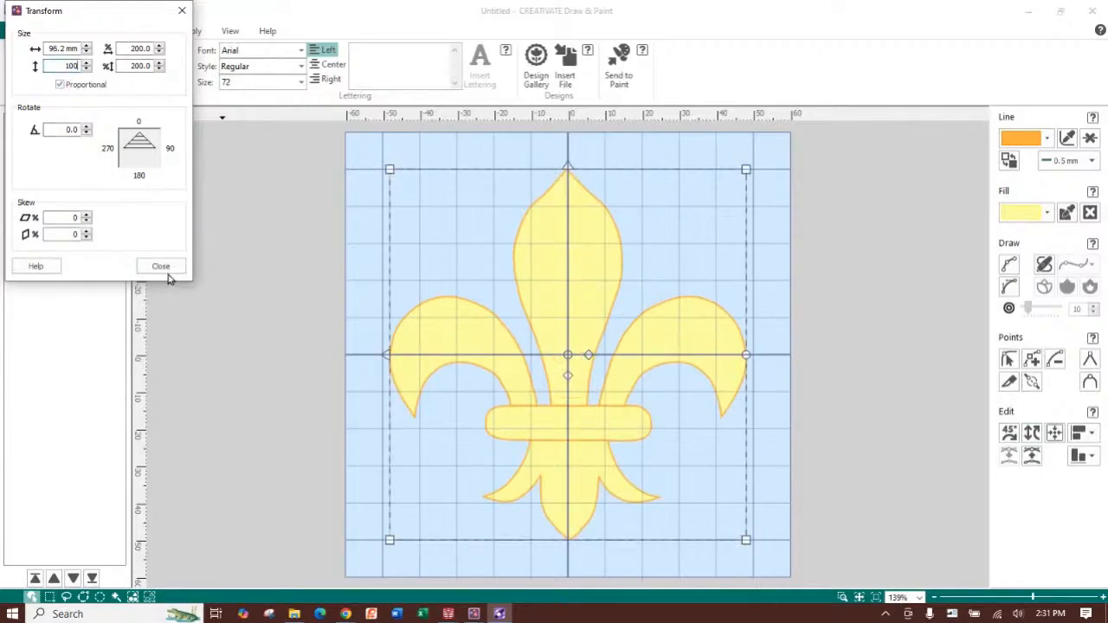
click(161, 265)
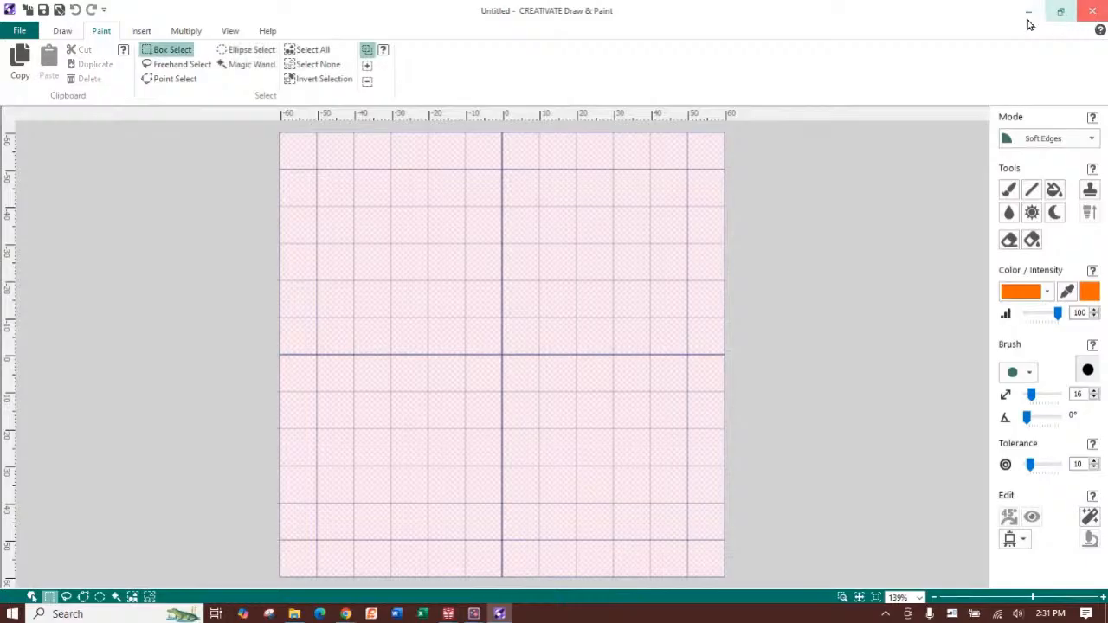
Return to Digitizing with the fleur-de-lis as background and partly fade the background picture.
click(57, 33)
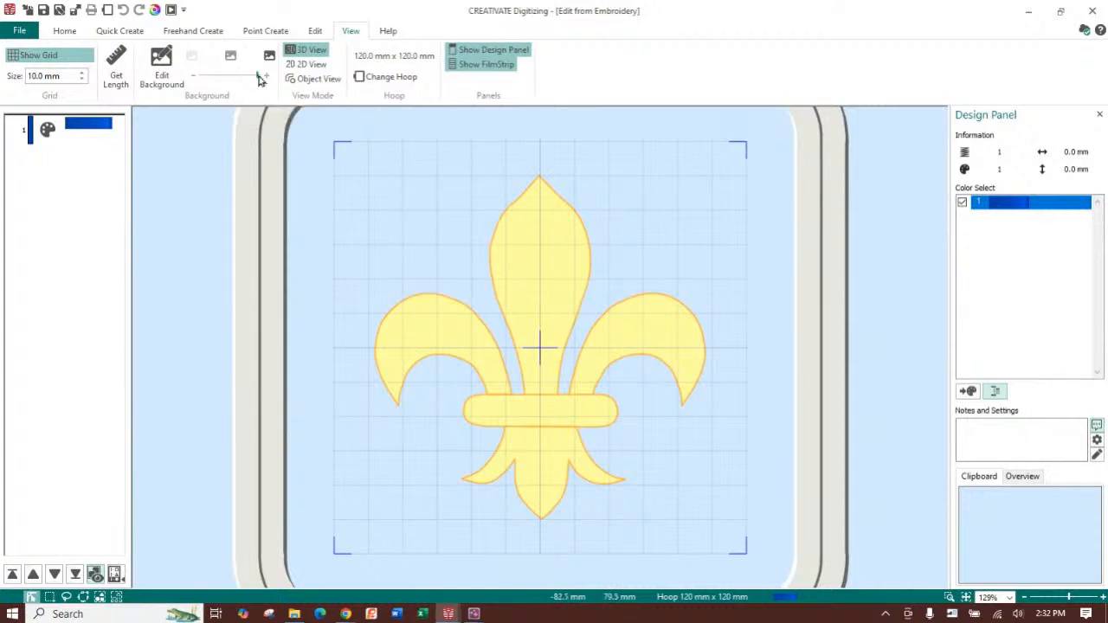
drag(257, 76, 238, 73)
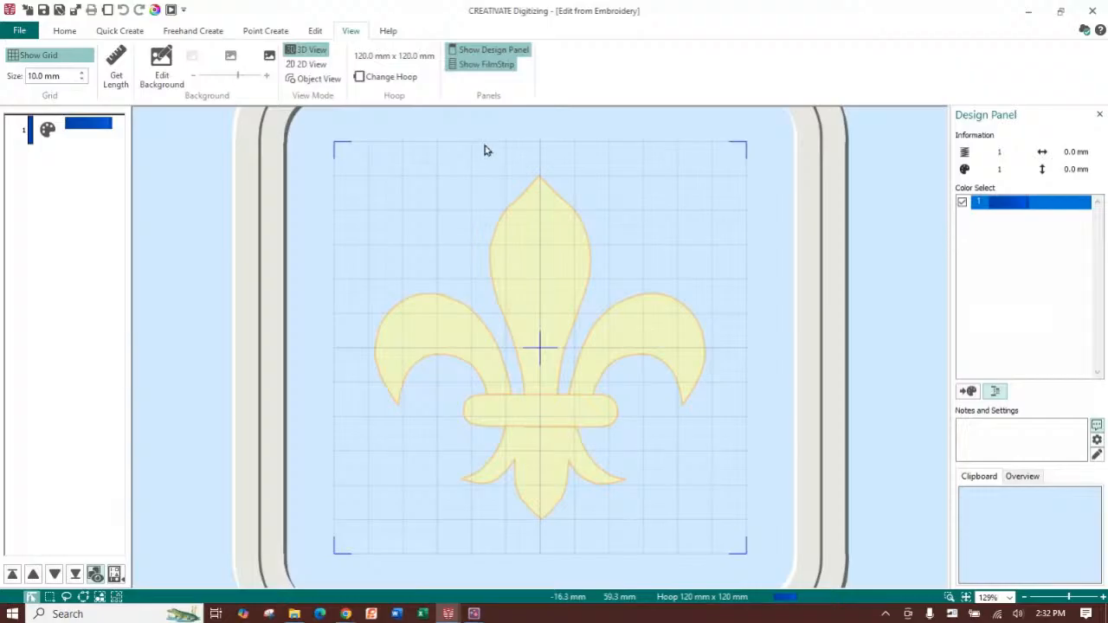
Reopen the background in Draw & Paint, examine the outline points of the fleur-de-lis's base and central petal, and return to Digitizing.
click(262, 32)
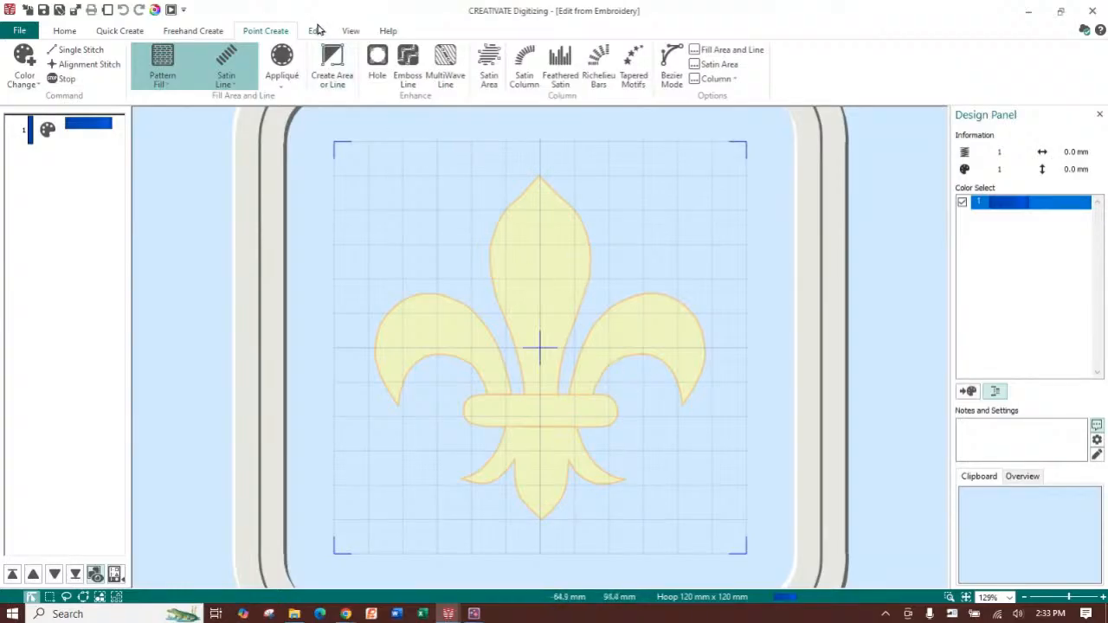
click(351, 32)
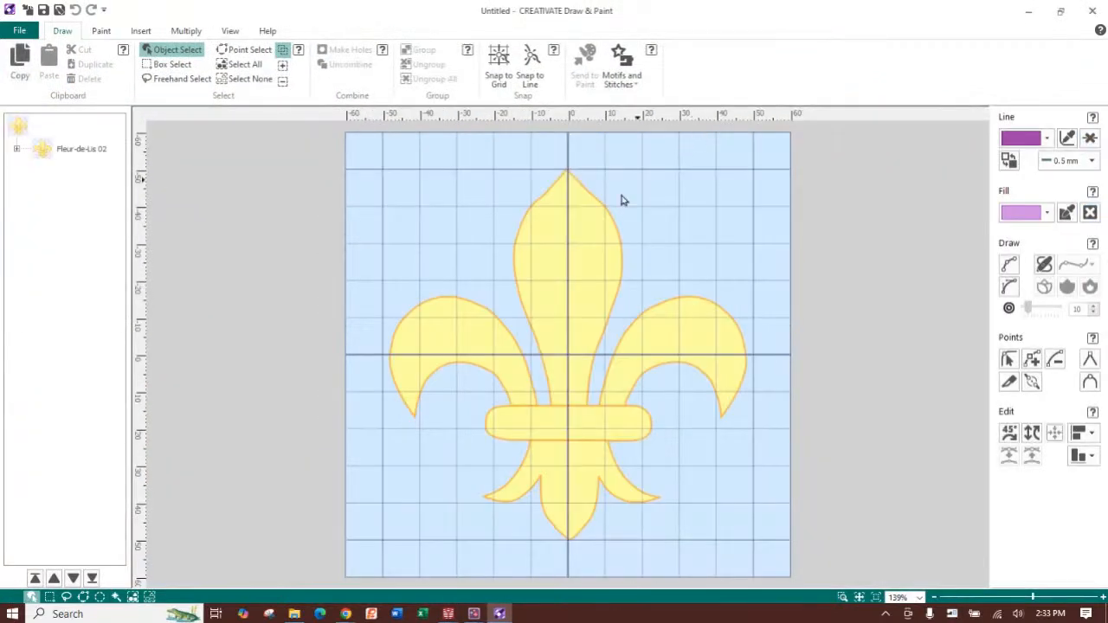
click(559, 235)
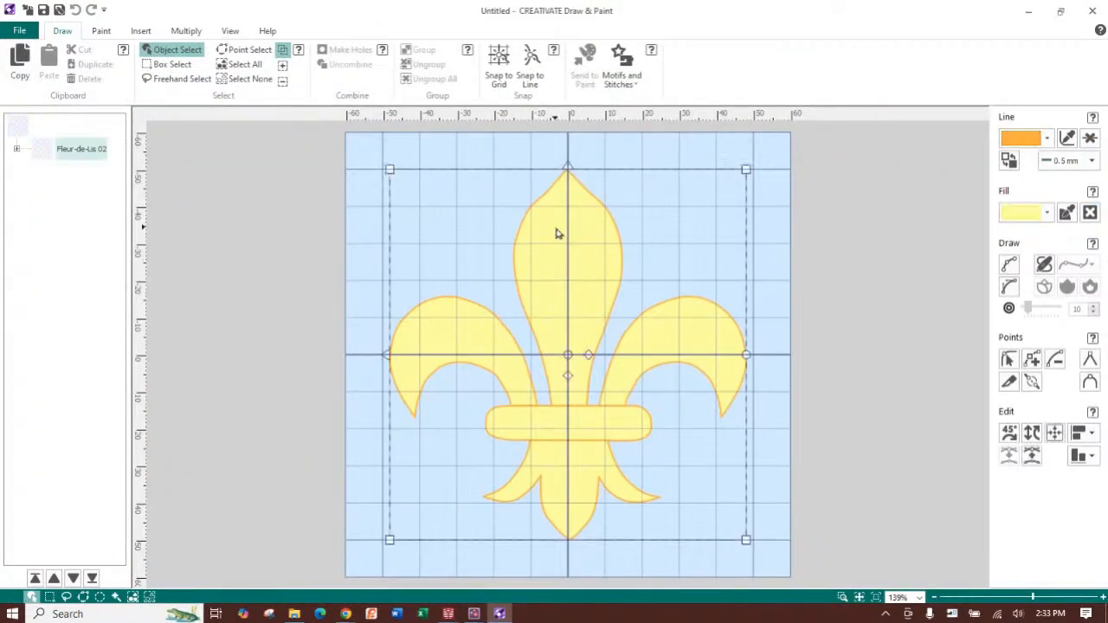
right_click(570, 229)
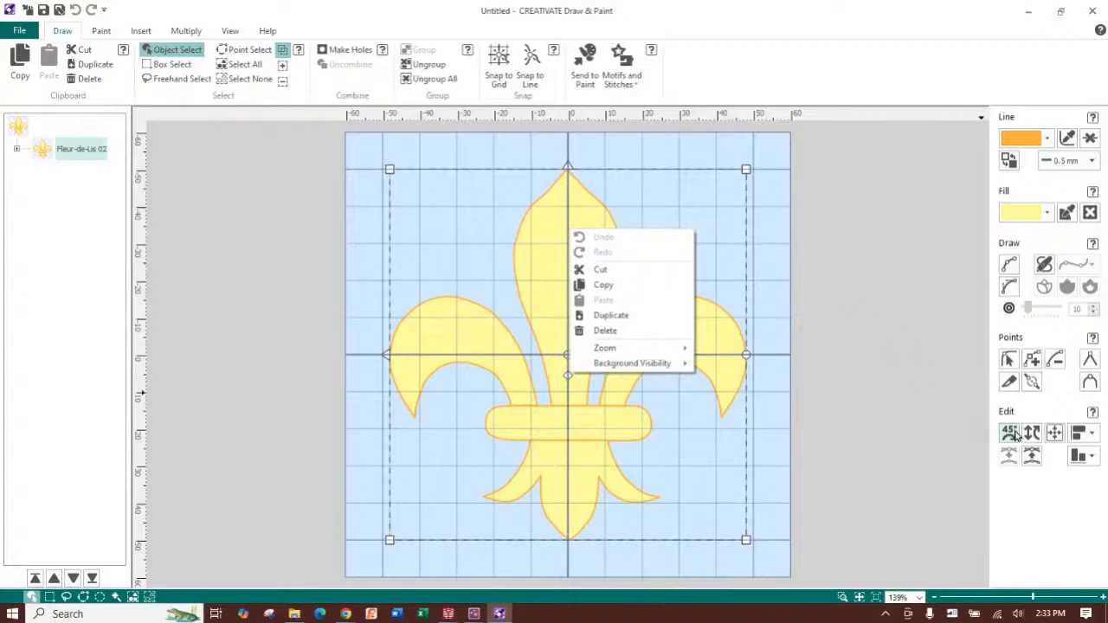
click(1010, 364)
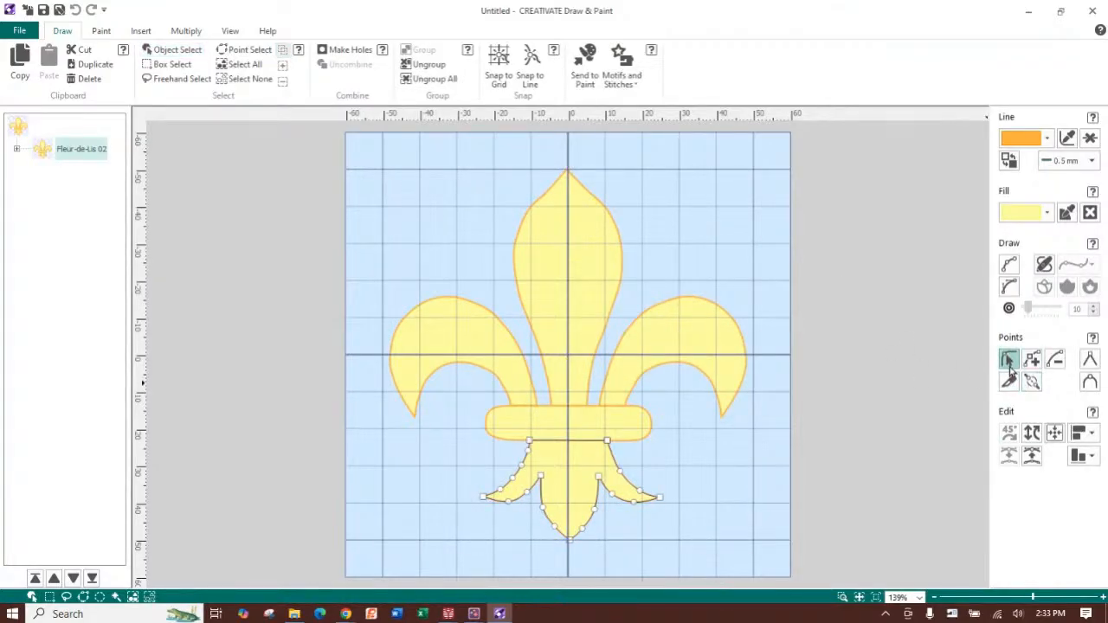
click(578, 308)
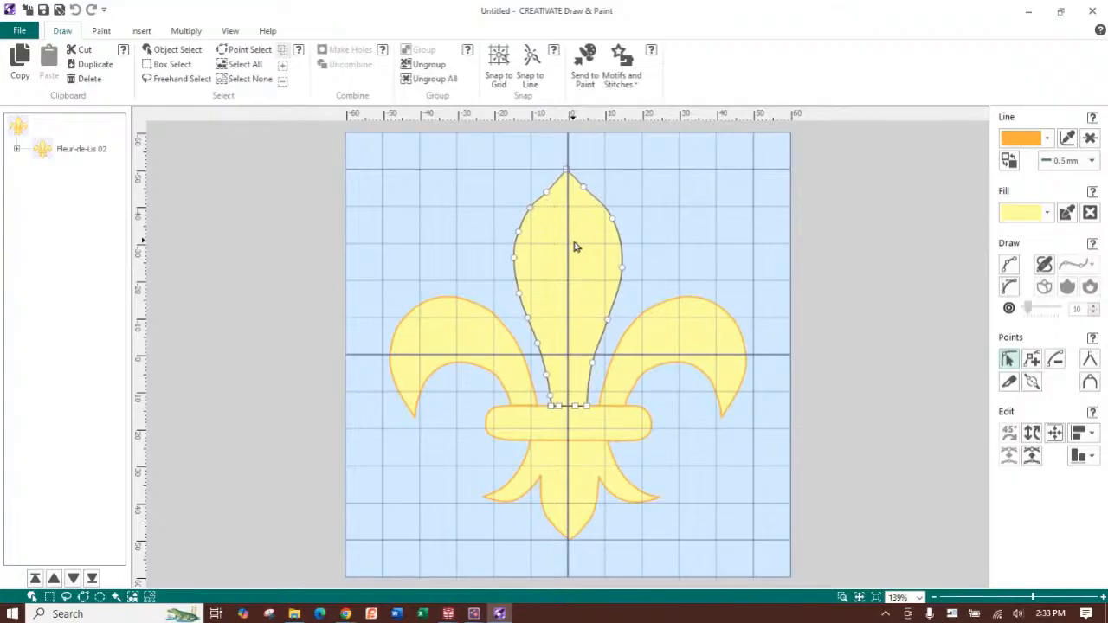
click(97, 32)
click(63, 31)
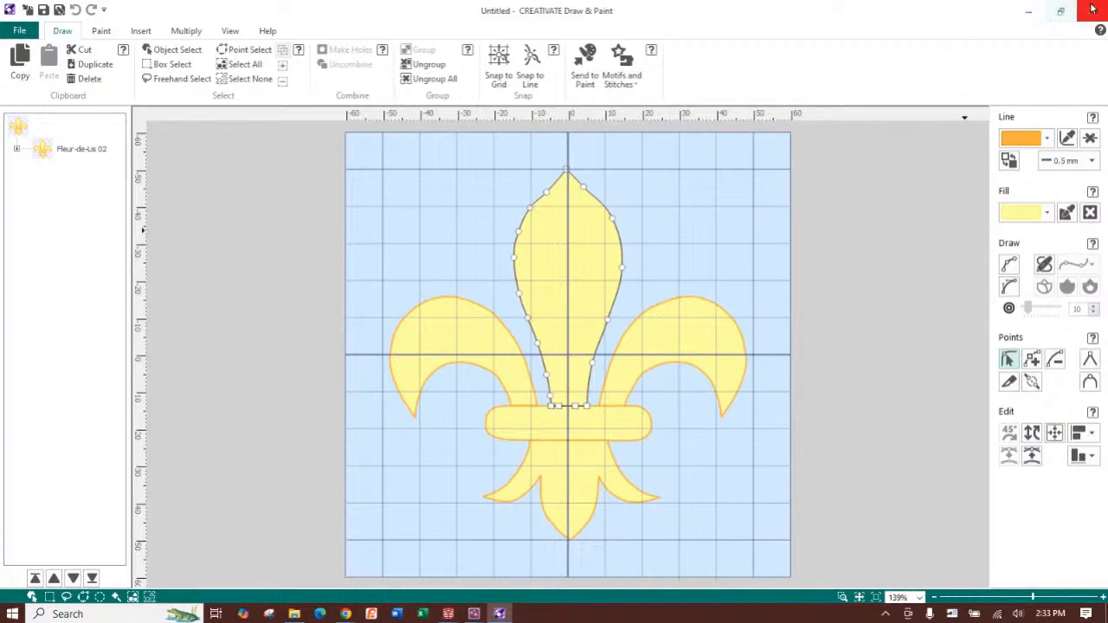
click(1028, 11)
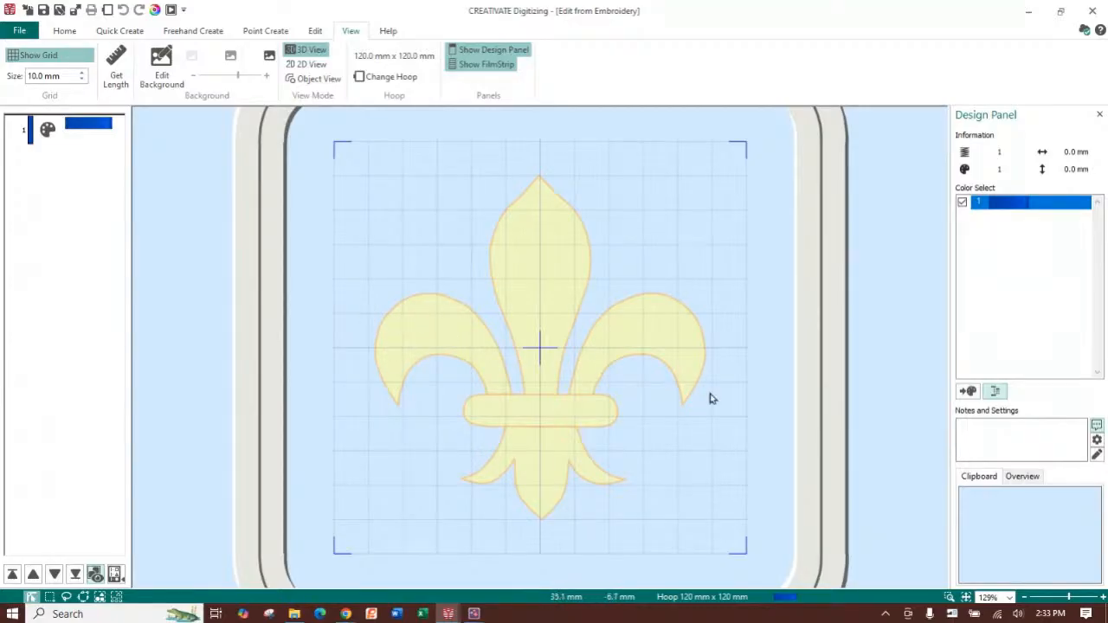
Turn on Bezier Mode and choose MultiWave Fill for point-created areas, ready to digitize the fleur-de-lis's left petal.
click(950, 598)
drag(336, 262, 567, 446)
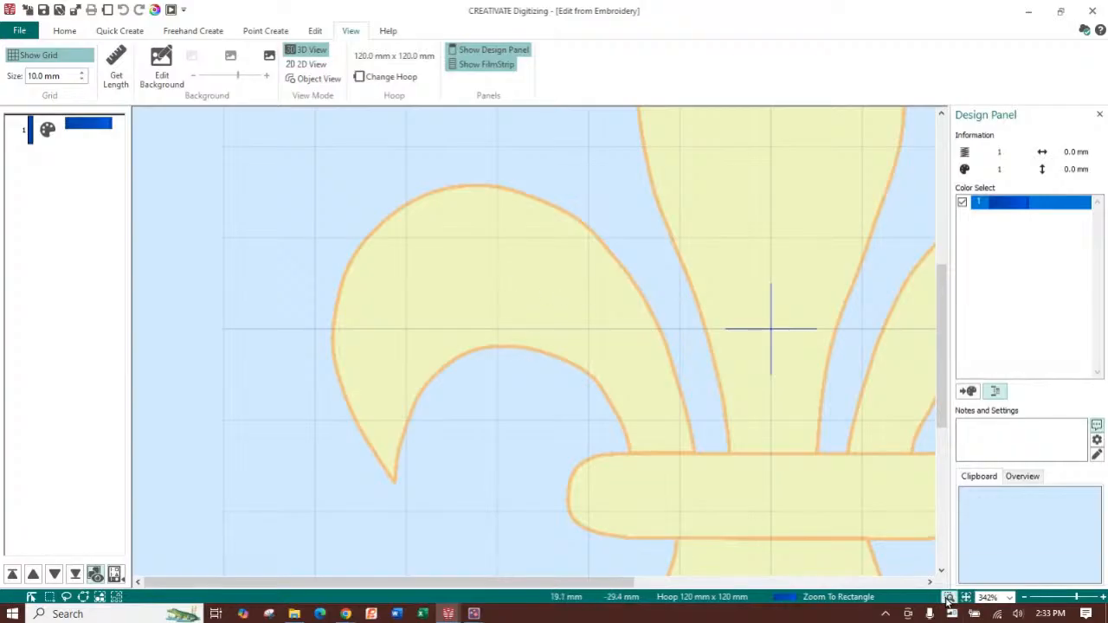
right_click(472, 292)
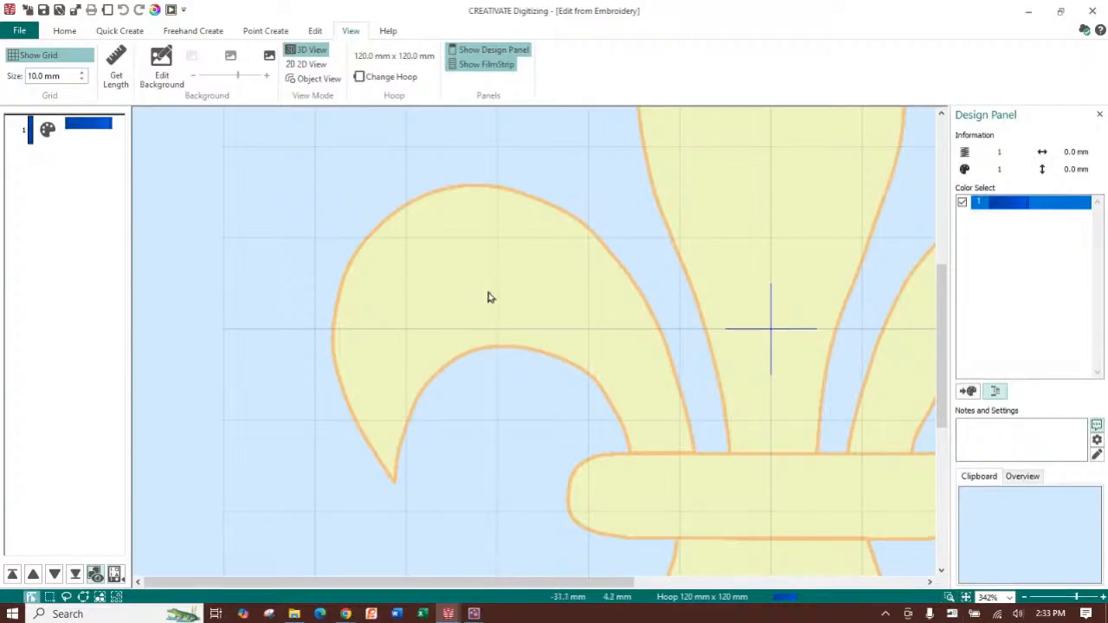
click(263, 31)
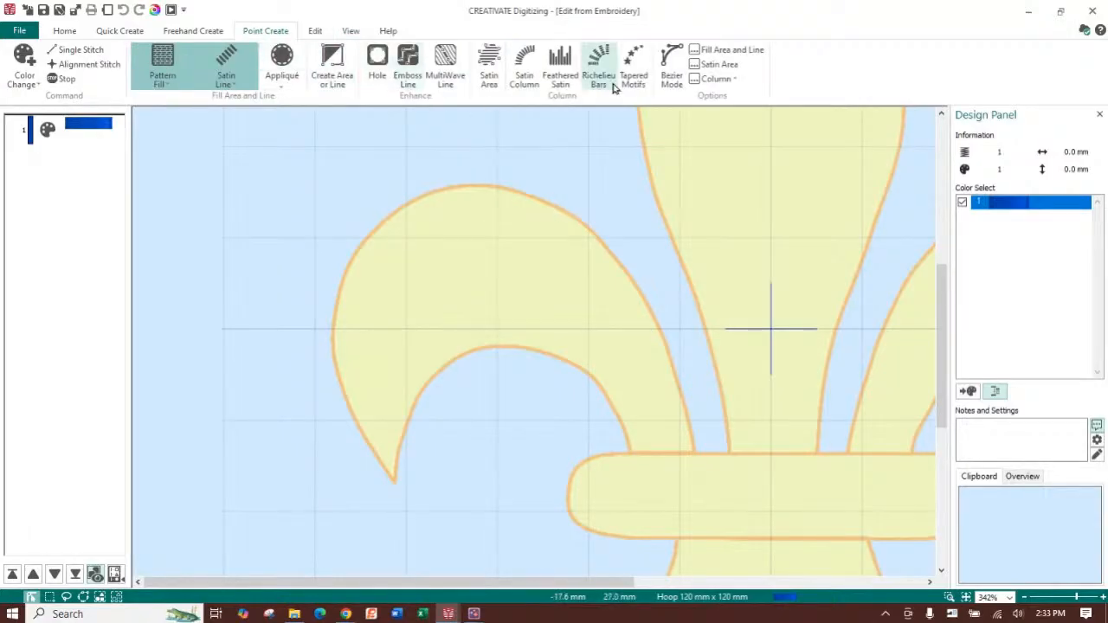
click(671, 76)
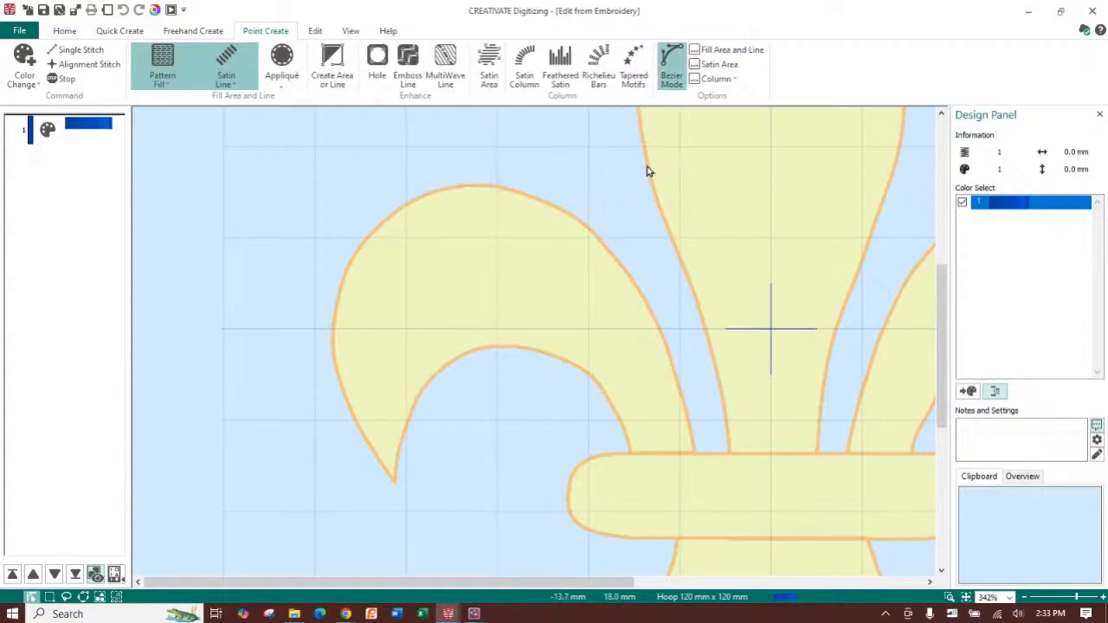
click(165, 81)
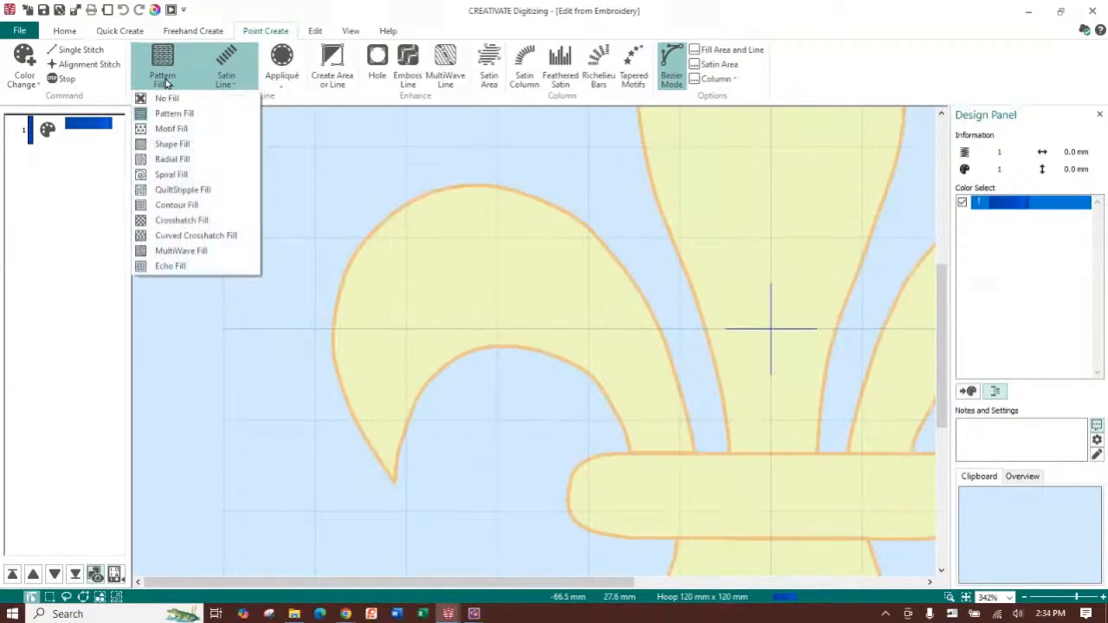
click(181, 250)
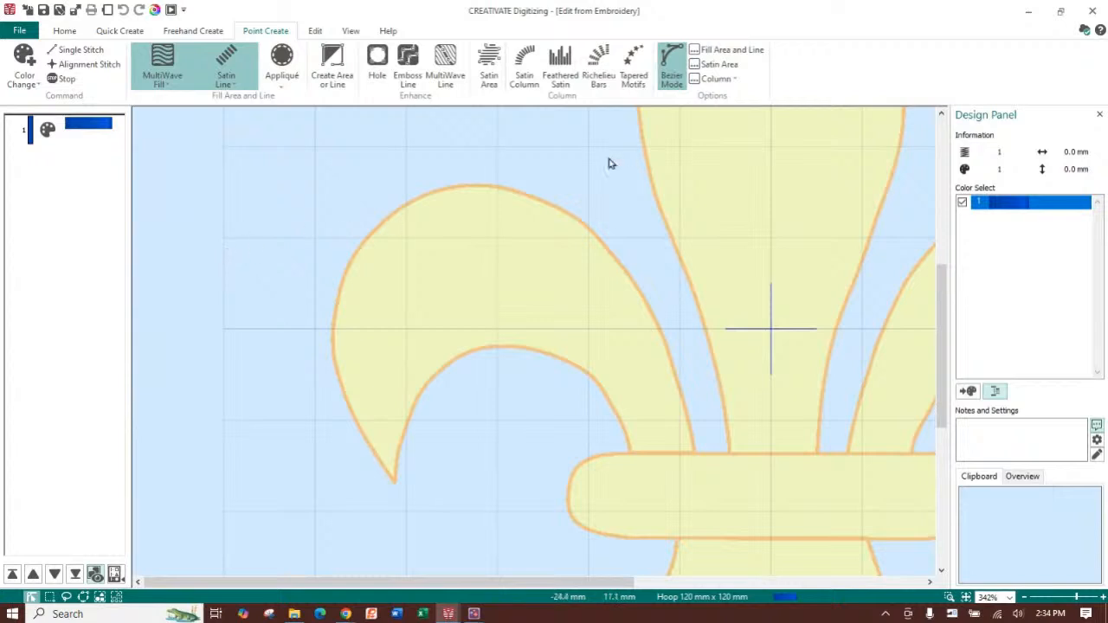
Set the satin border line width to 3.0 mm in the fill area and line options.
click(746, 57)
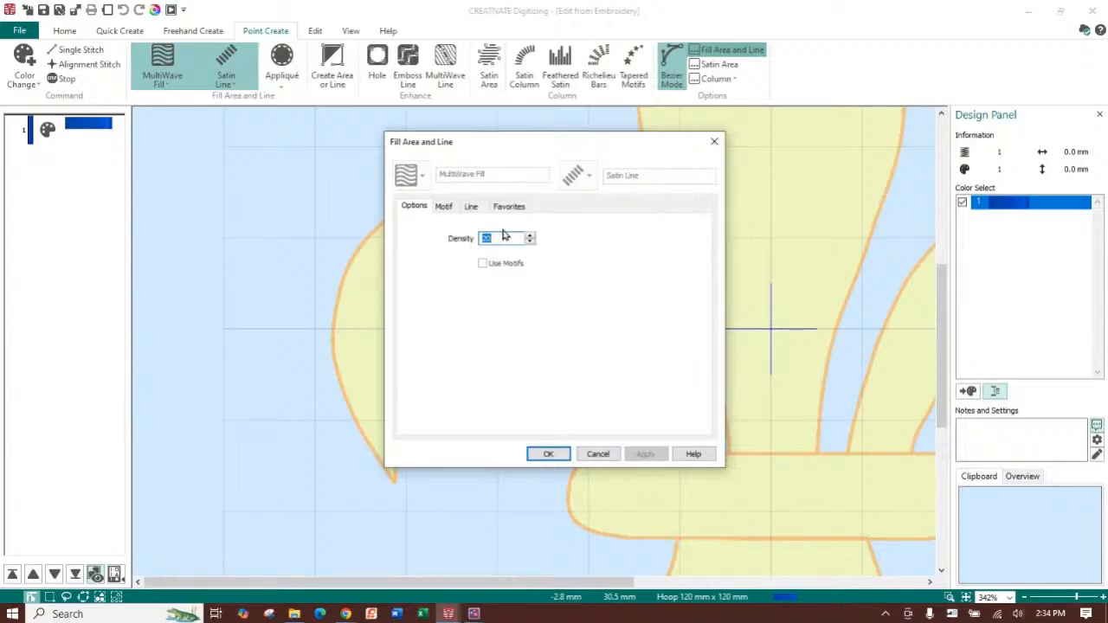
click(475, 210)
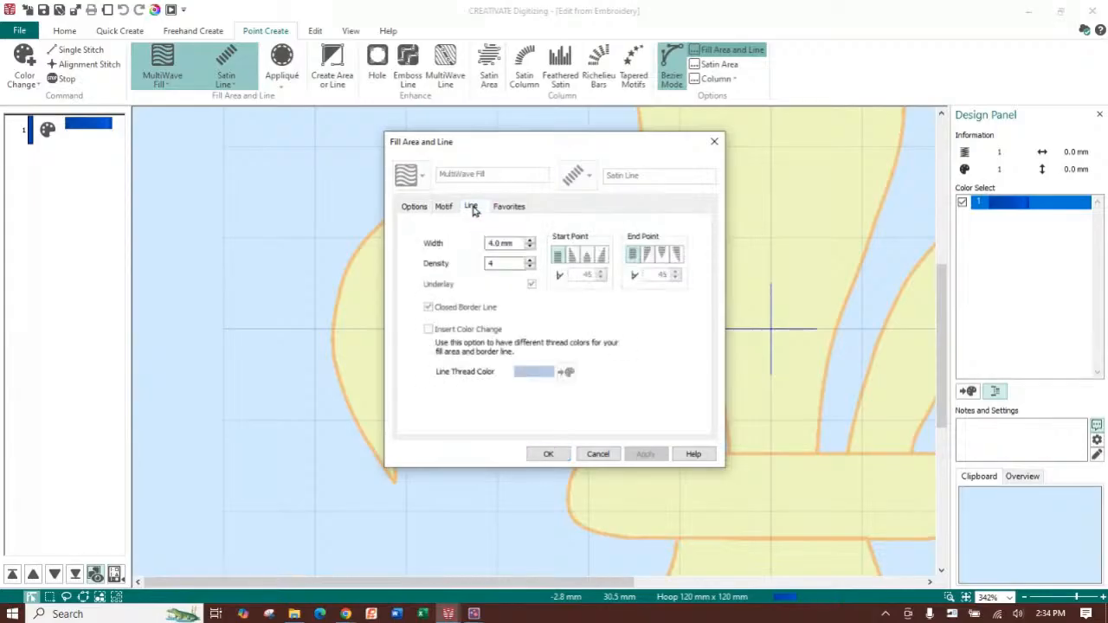
drag(518, 245, 441, 231)
text(3)
click(549, 456)
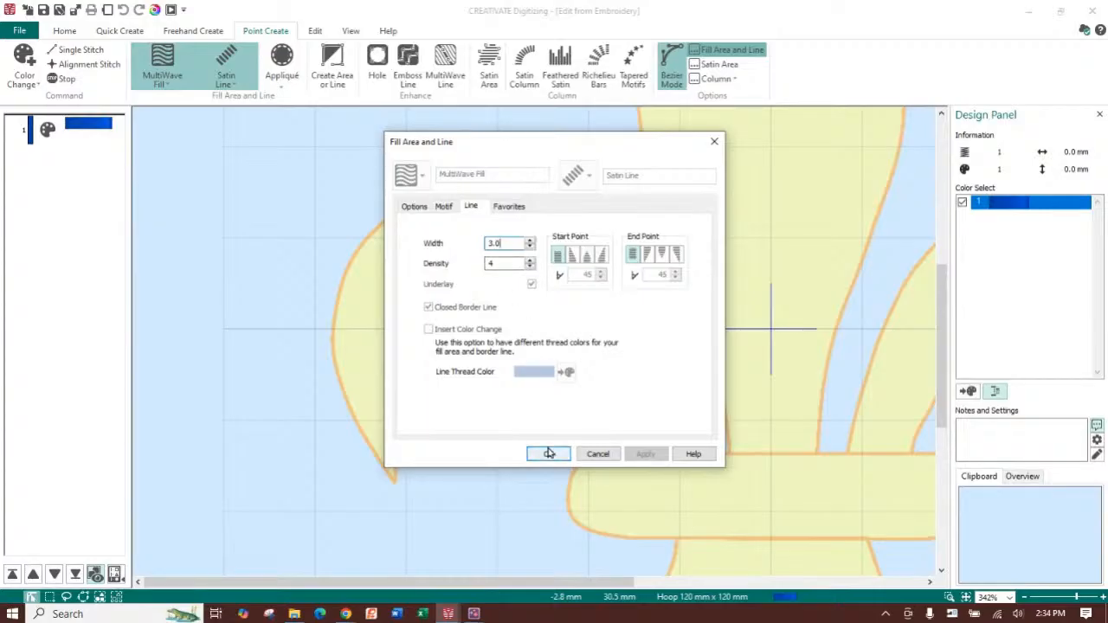
Turn off the closed border line for the satin border and apply the fill area and line options.
click(468, 315)
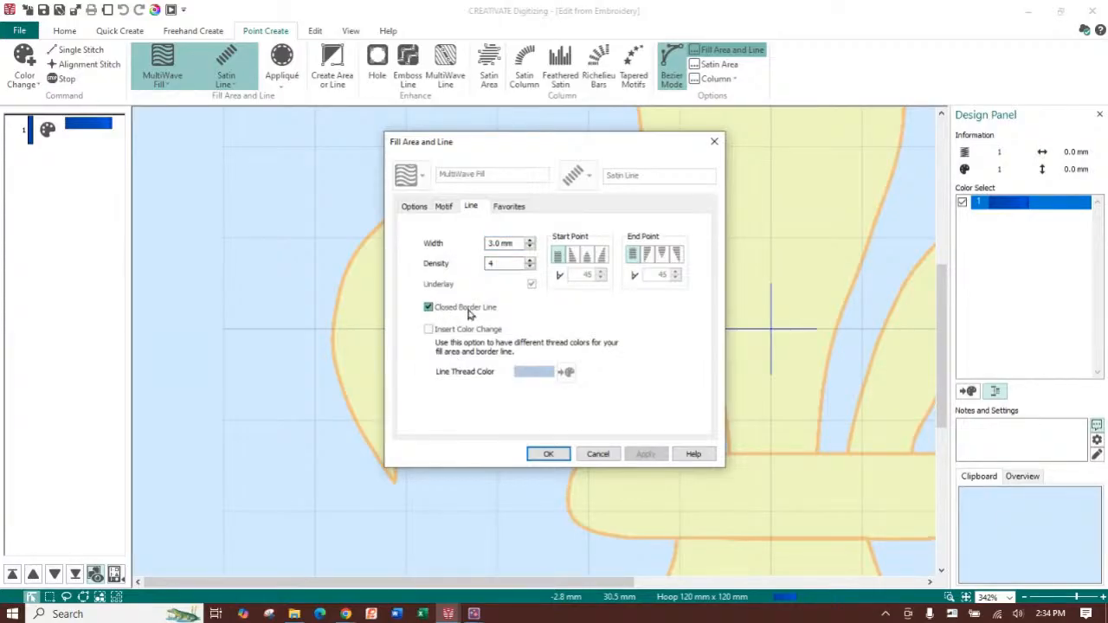
click(469, 315)
click(549, 456)
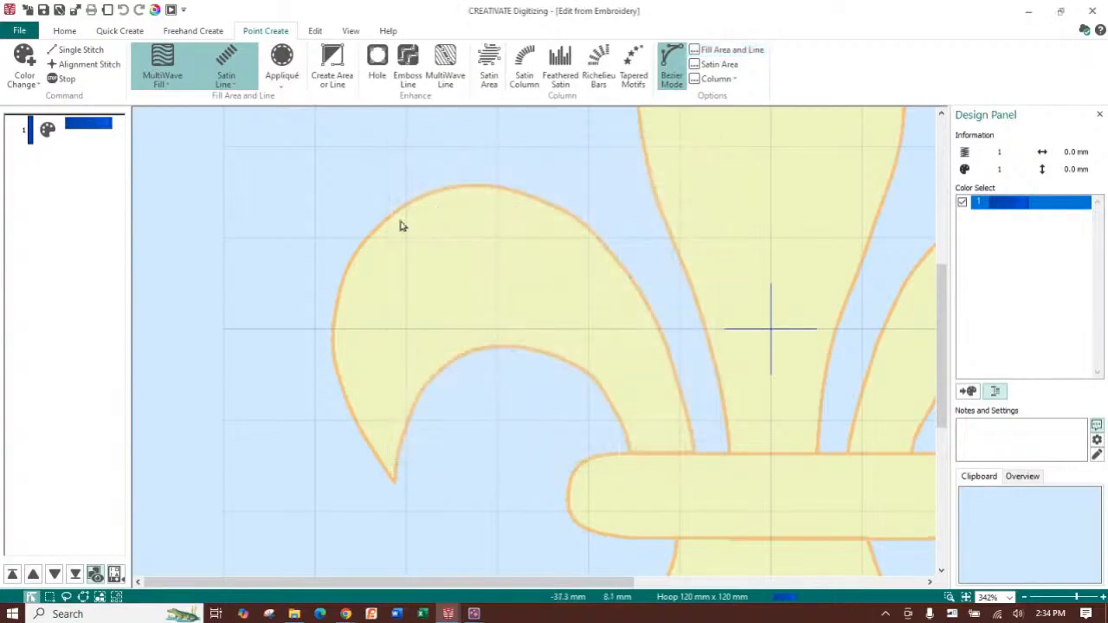
Start a point-created area and place six Bezier points around the fleur-de-lis's left petal, from inner base corner to outer base corner.
click(336, 81)
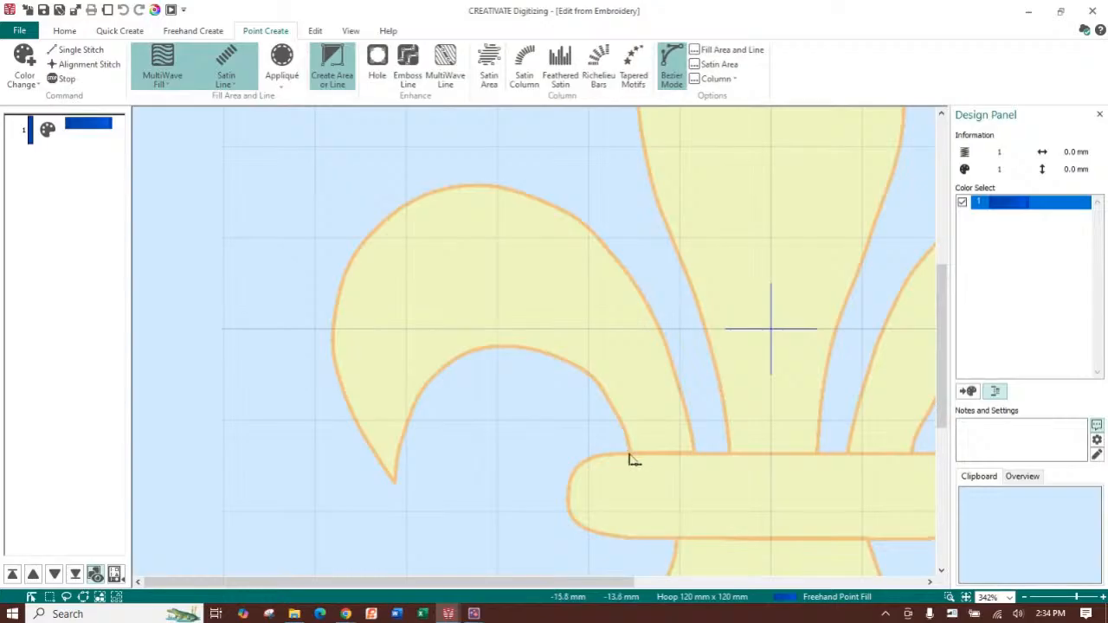
drag(632, 452, 581, 452)
click(506, 346)
drag(506, 347, 442, 343)
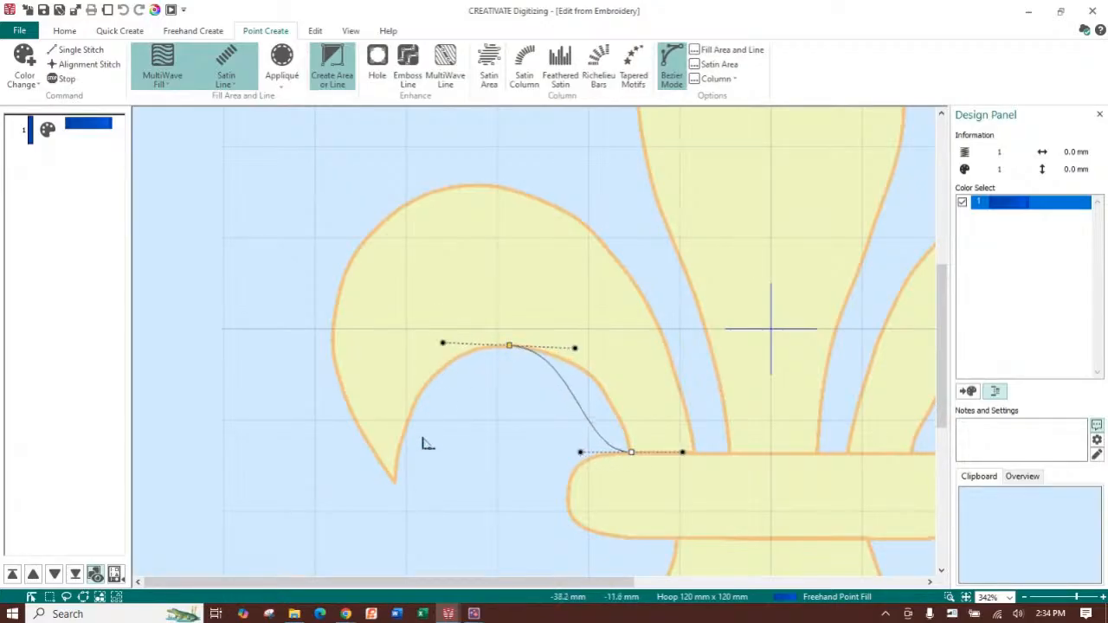
drag(396, 483, 340, 443)
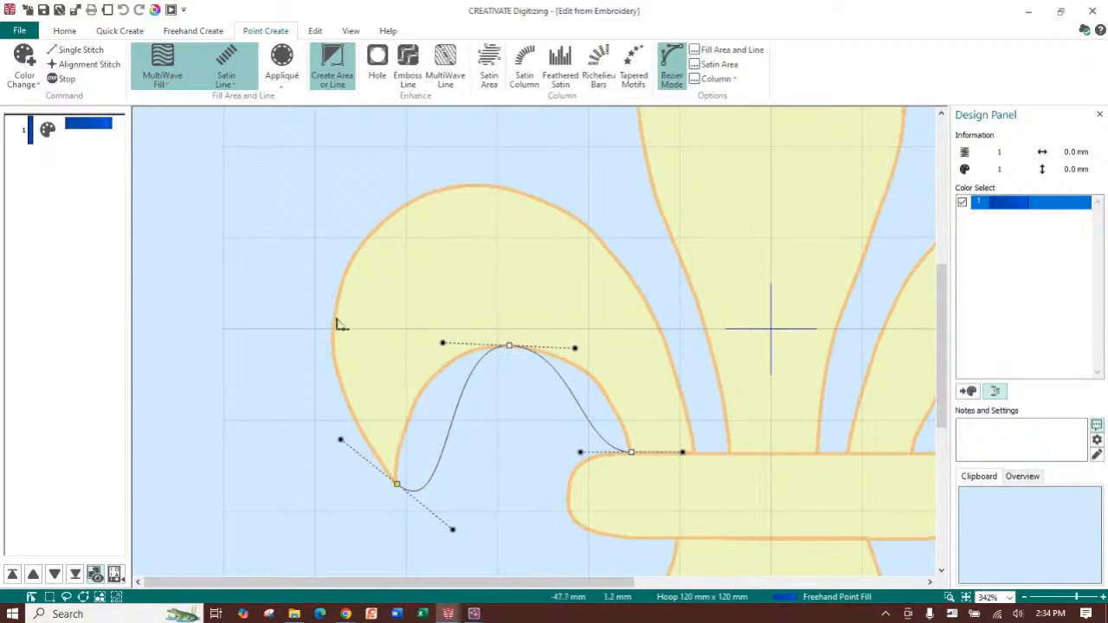
drag(336, 319, 341, 263)
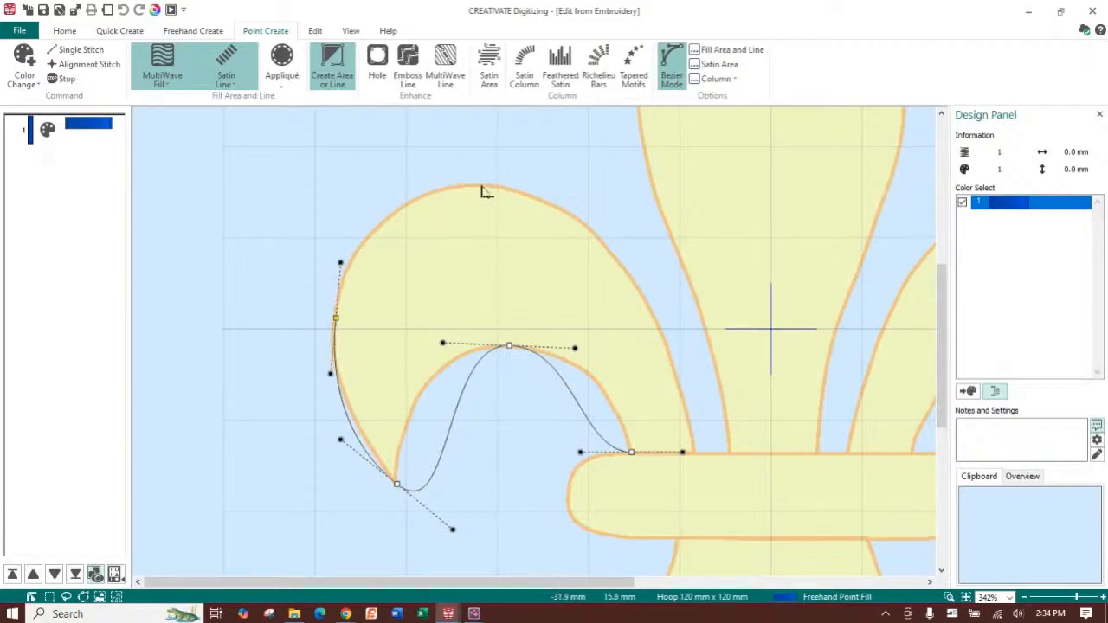
drag(487, 185, 564, 186)
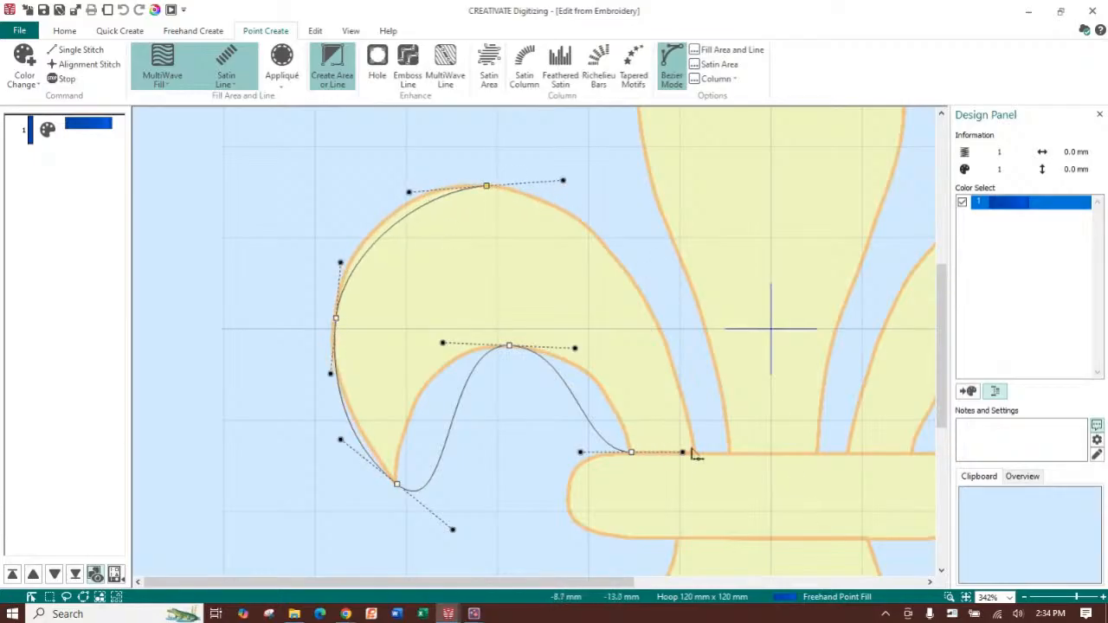
drag(694, 452, 692, 525)
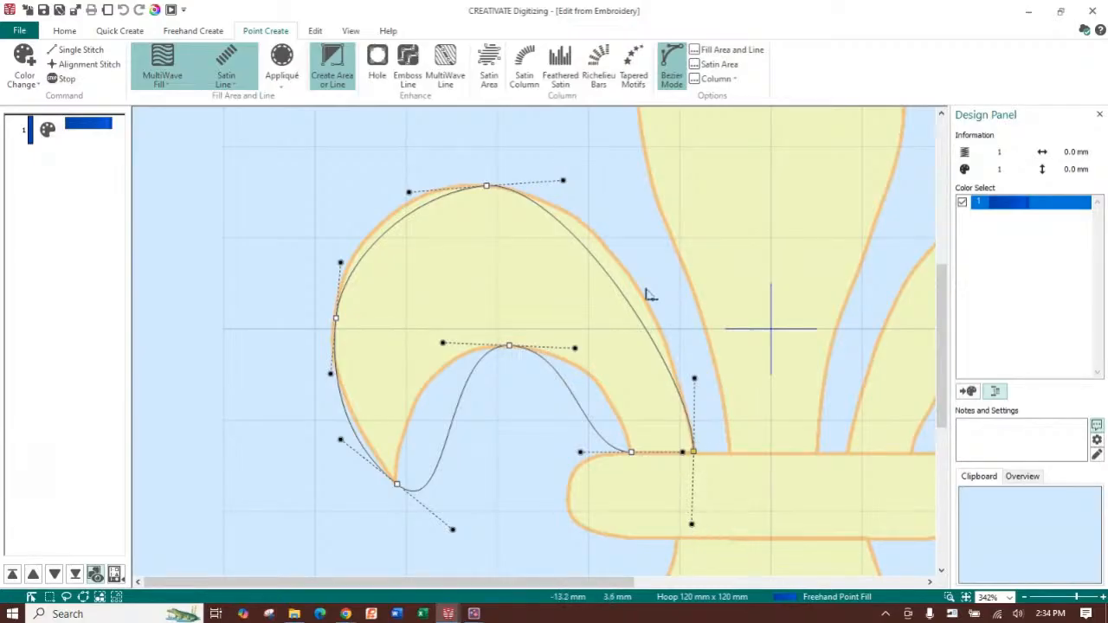
Adjust the Bezier handles so the curves follow the left petal's outline, and generate its MultiWave fill with satin border.
drag(563, 182, 617, 203)
drag(694, 379, 677, 329)
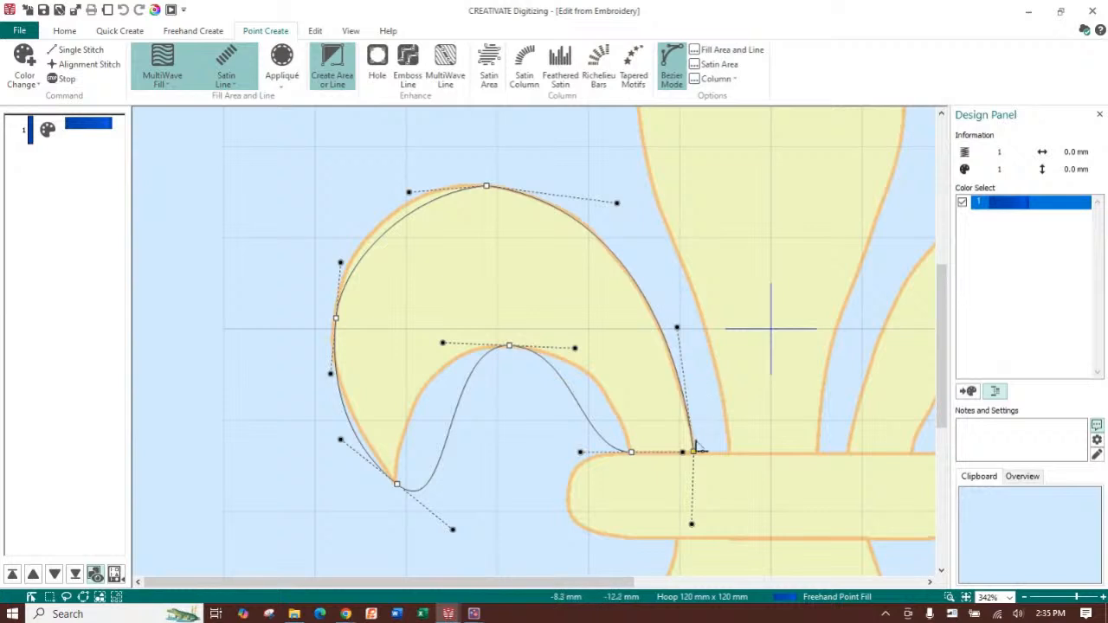
drag(410, 192, 383, 180)
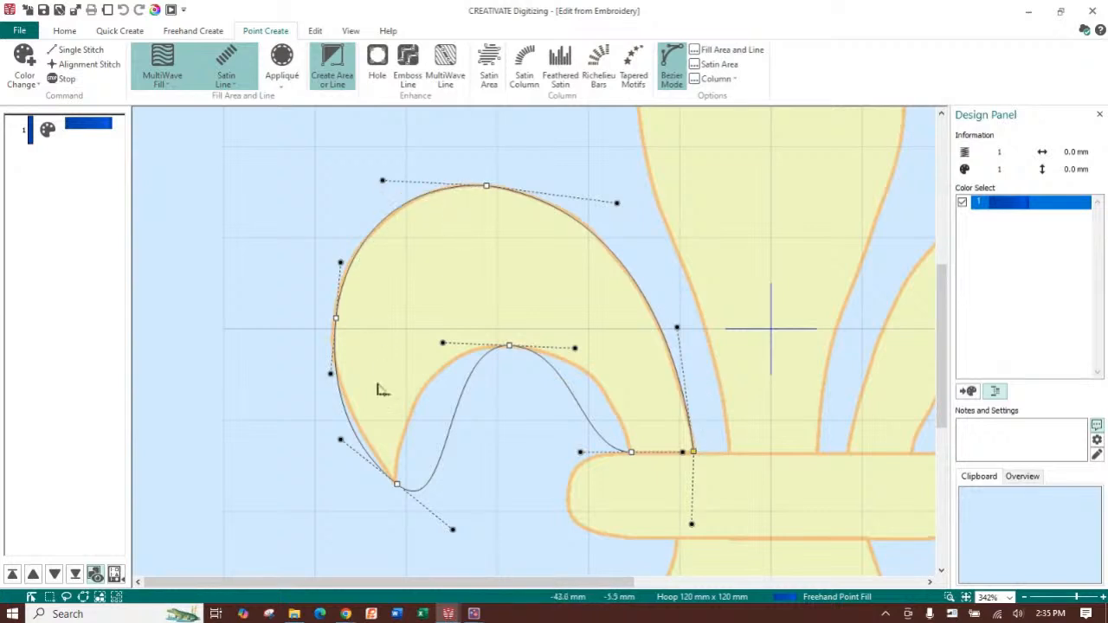
drag(452, 530, 402, 397)
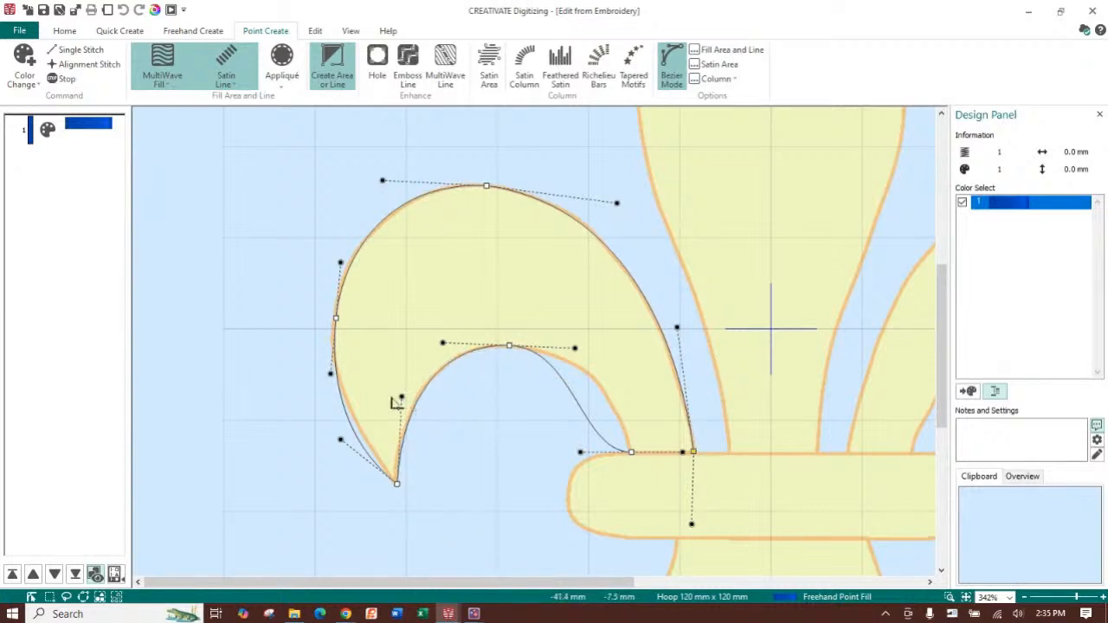
drag(341, 441, 338, 407)
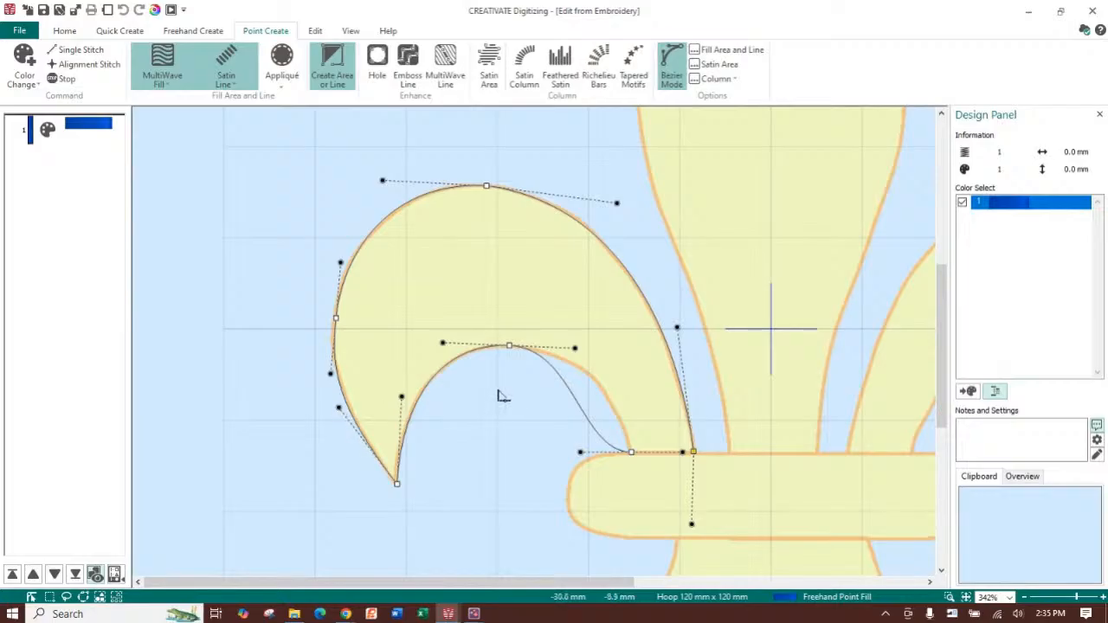
drag(579, 453, 615, 379)
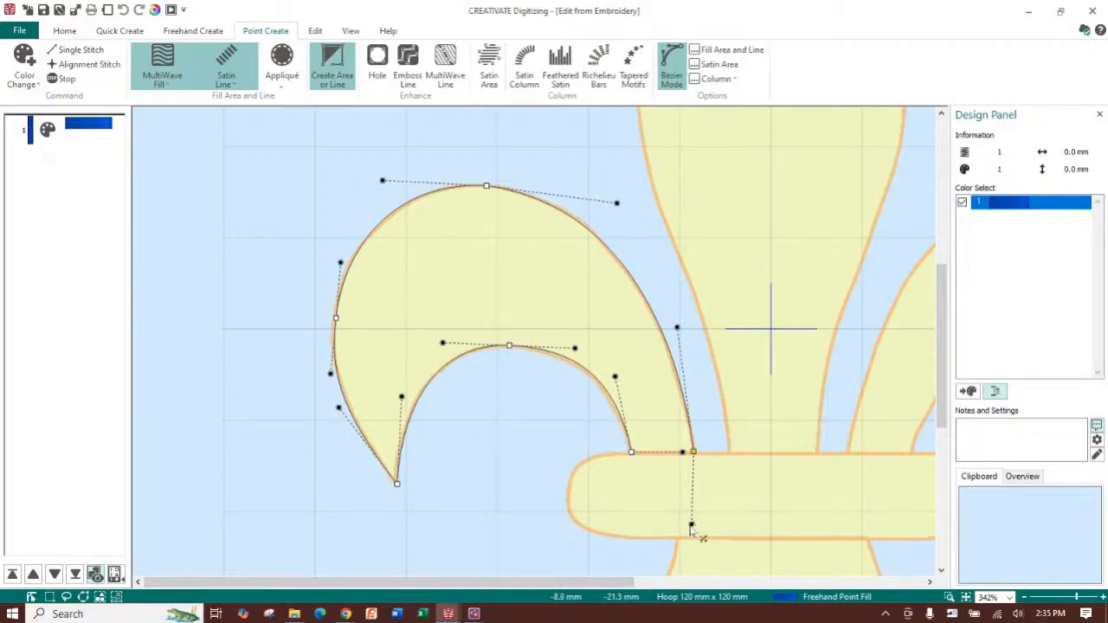
drag(692, 524, 660, 452)
drag(616, 378, 611, 379)
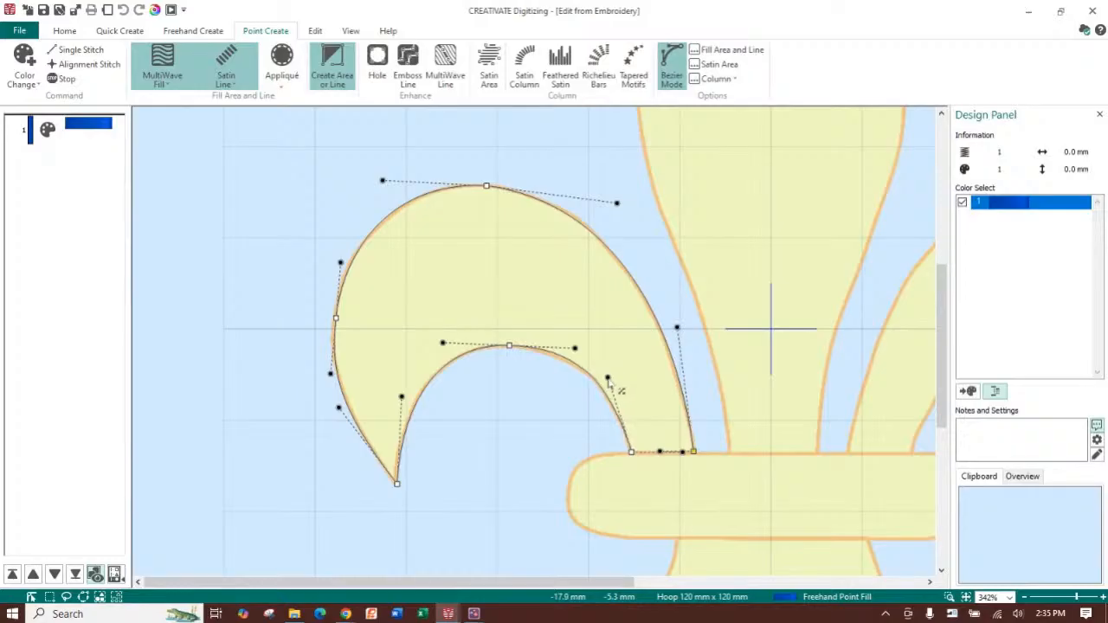
key(Return)
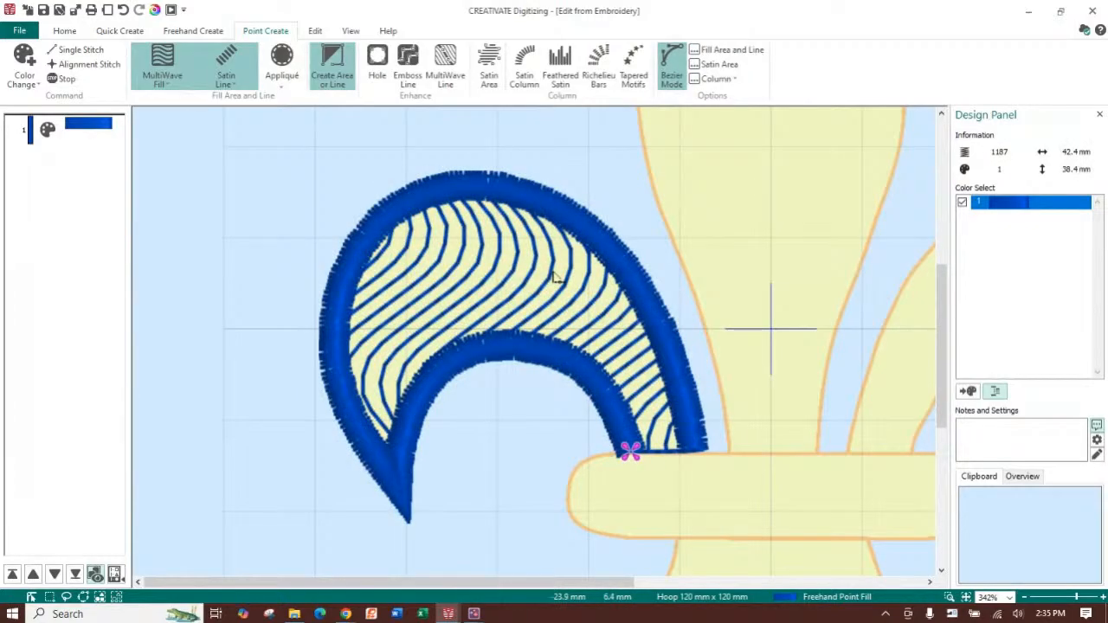
key(Escape)
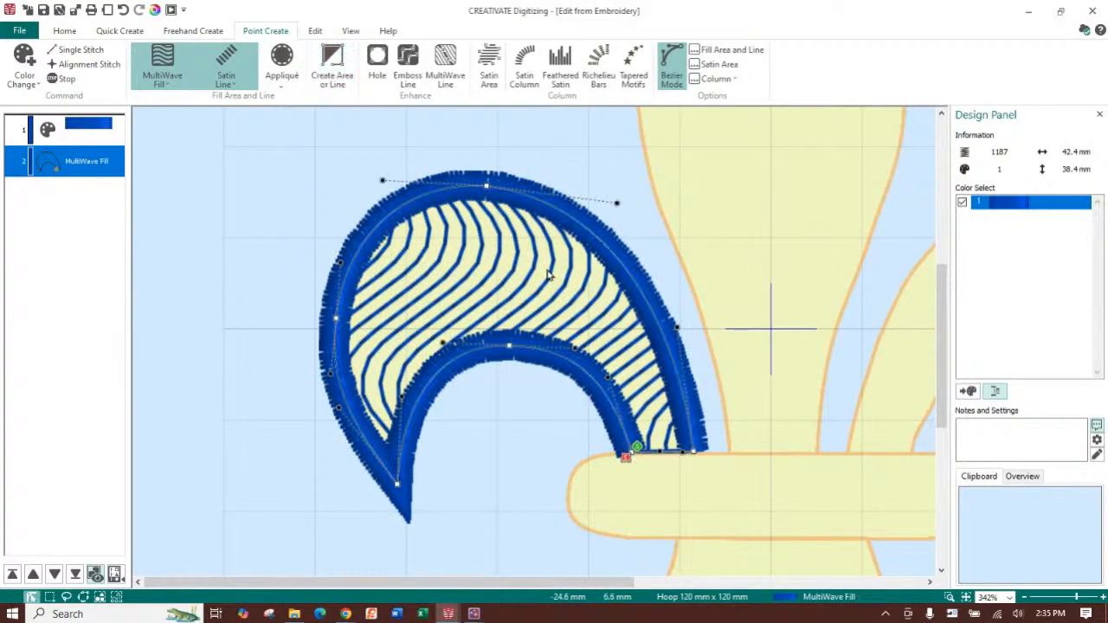
Try a small handle adjustment on the left petal's upper outer curve, and delete the digitized petal.
drag(616, 206, 612, 219)
drag(616, 206, 614, 206)
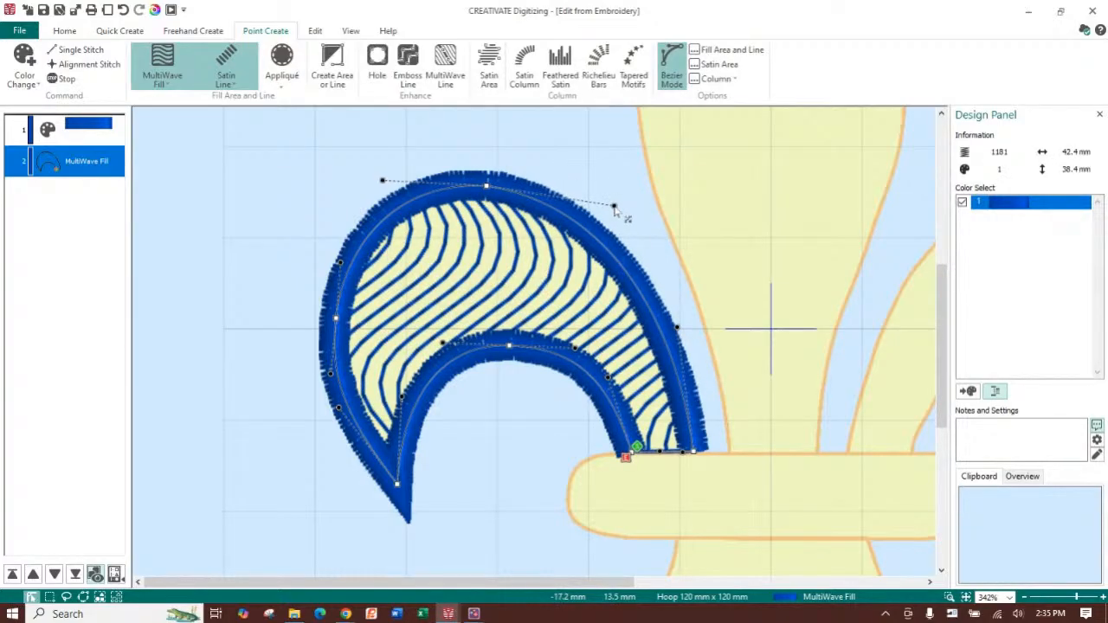
key(Delete)
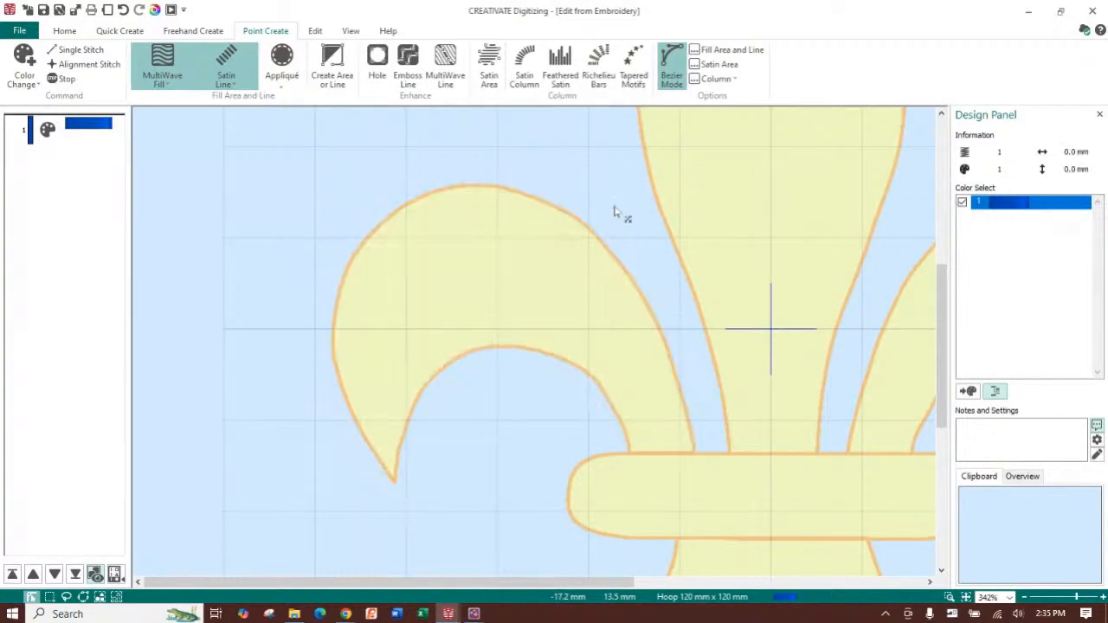
Start a new area and trace the left petal's inner curve from base to tip, fitting the Bezier handles to the outline.
click(334, 71)
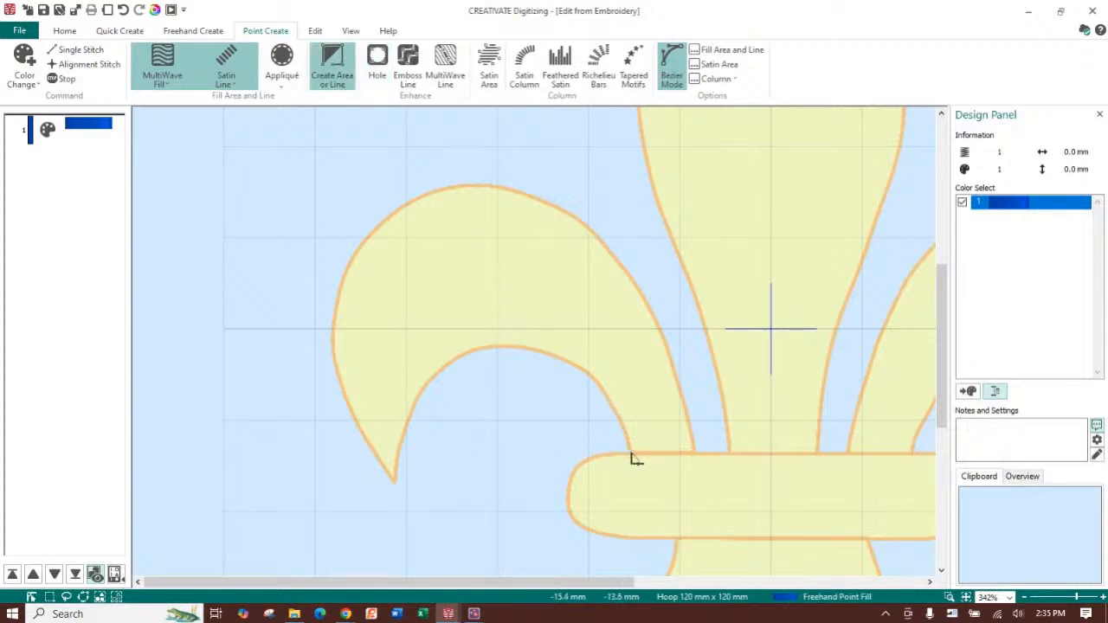
drag(631, 454, 589, 453)
drag(589, 453, 590, 452)
click(594, 344)
drag(504, 348, 458, 343)
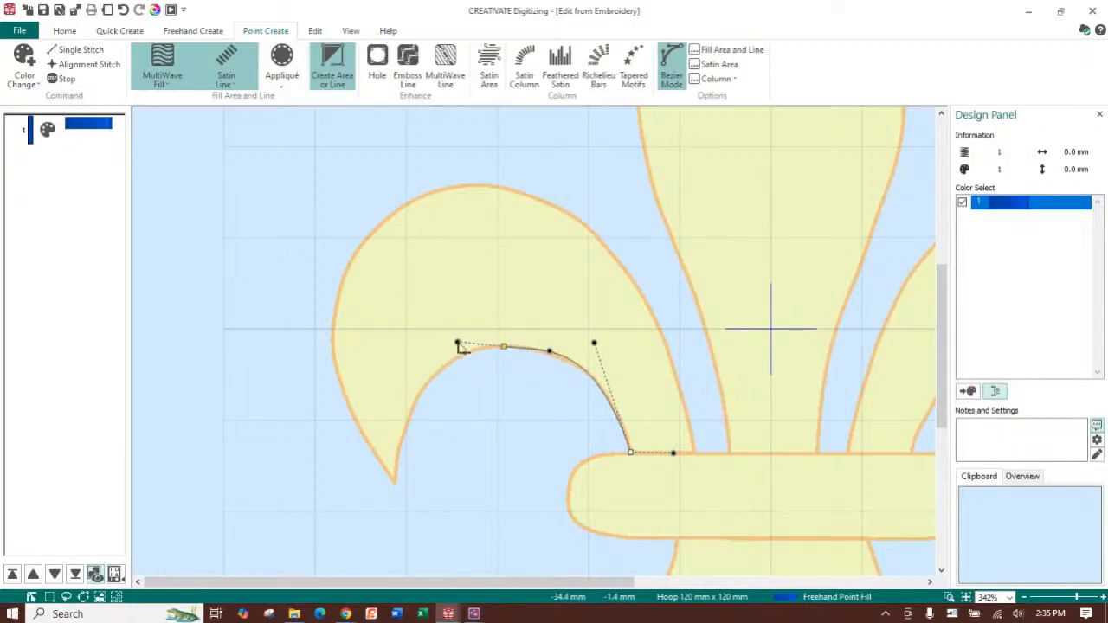
drag(594, 343, 591, 352)
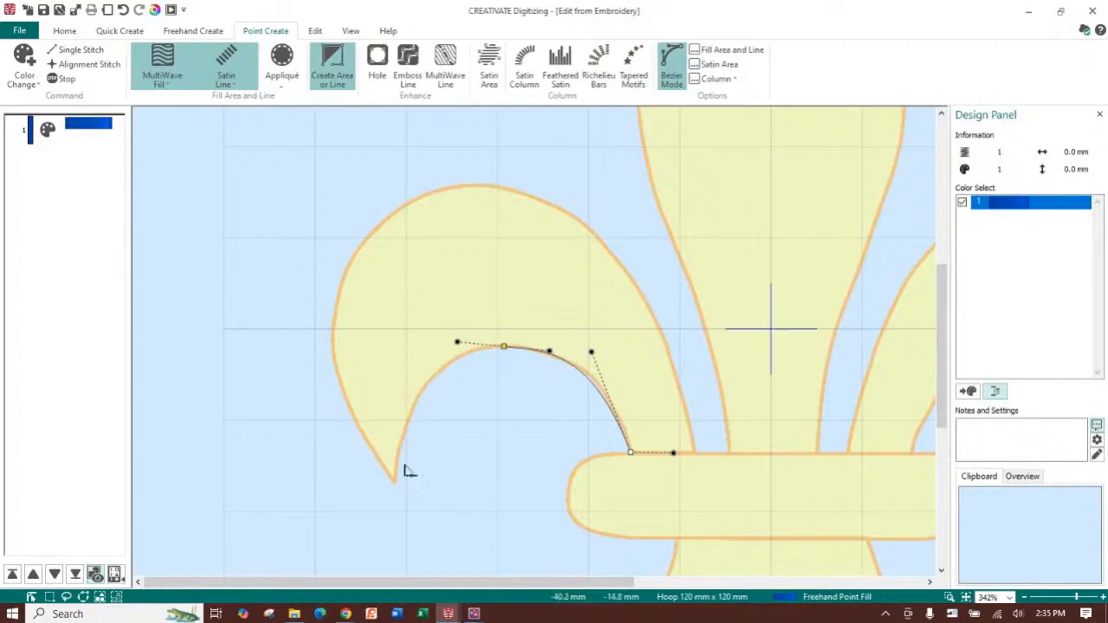
drag(395, 486, 398, 554)
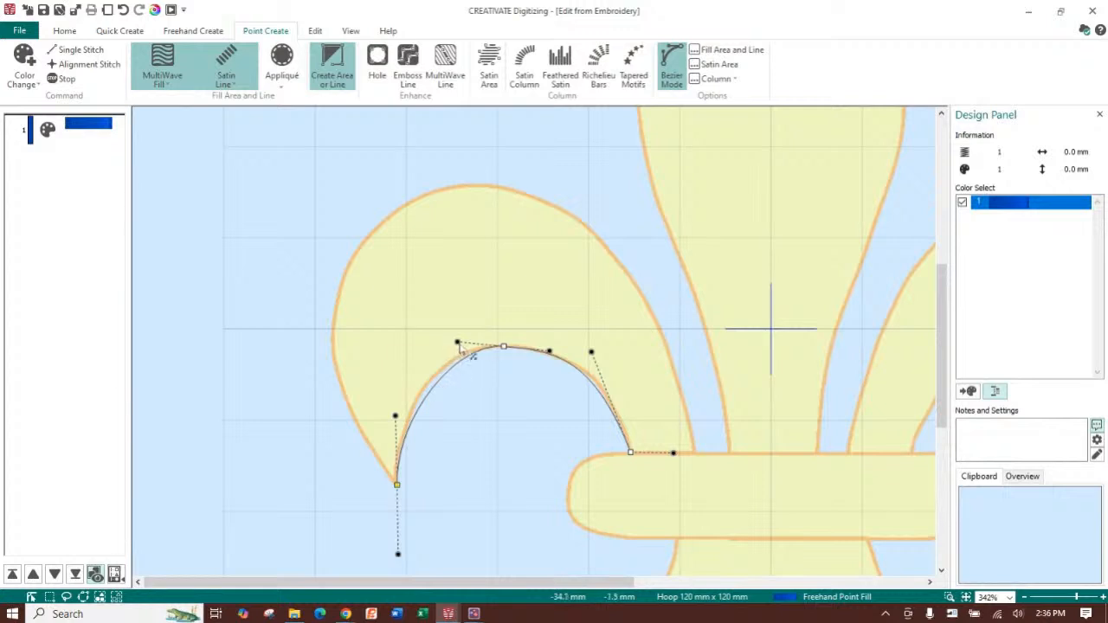
drag(458, 342, 440, 340)
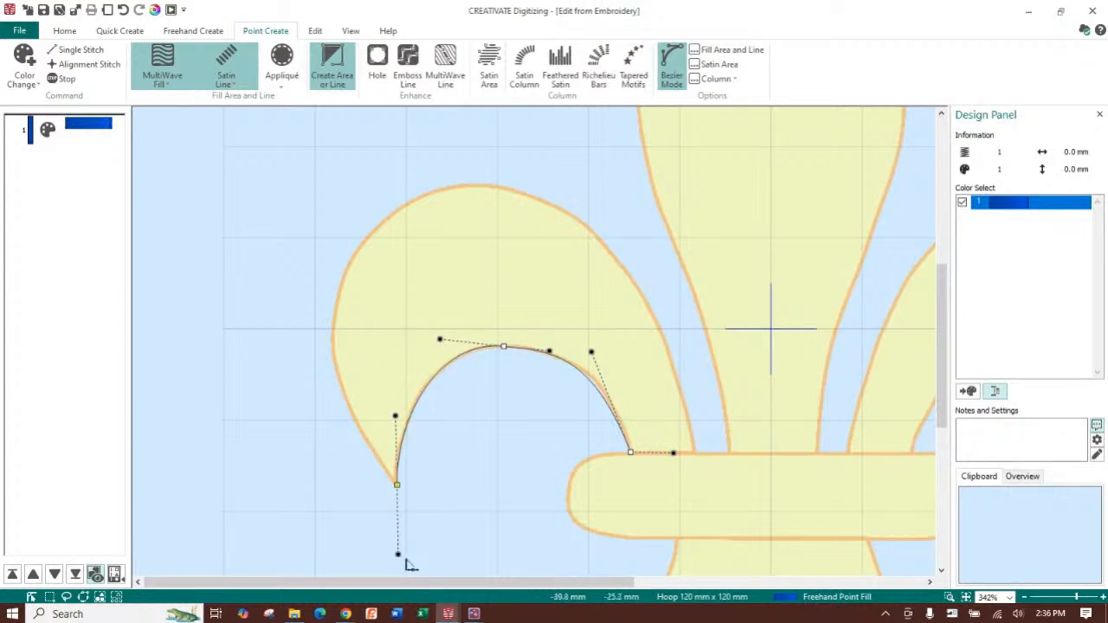
Continue the Bezier outline from the petal's tip up its outer left edge to the top of the curve, adjusting the handles to match.
drag(397, 556, 339, 447)
drag(334, 322, 331, 305)
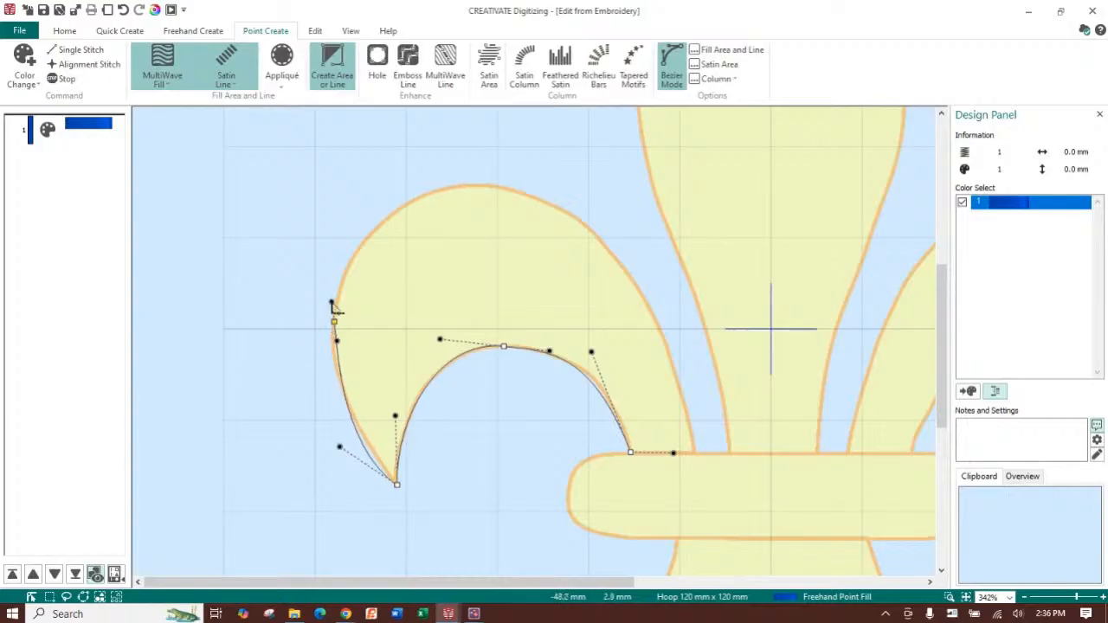
drag(339, 449, 324, 383)
drag(336, 339, 333, 344)
drag(332, 305, 329, 235)
drag(481, 186, 580, 196)
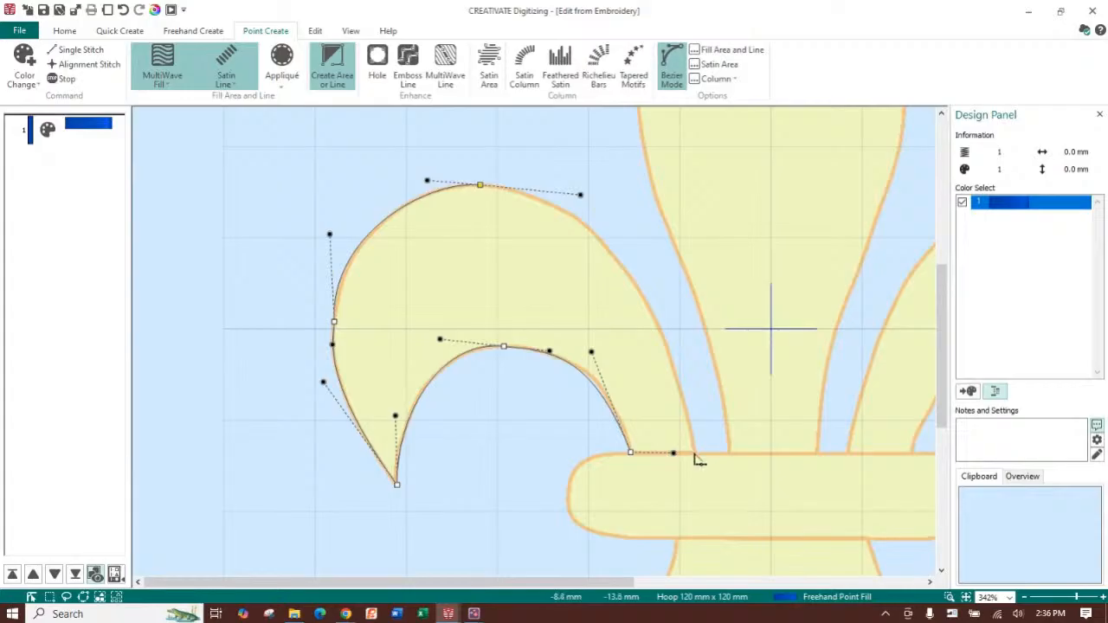
Finish the petal outline down to its outer base corner with a straight base edge, and generate the MultiWave fill with satin border.
drag(694, 453, 698, 530)
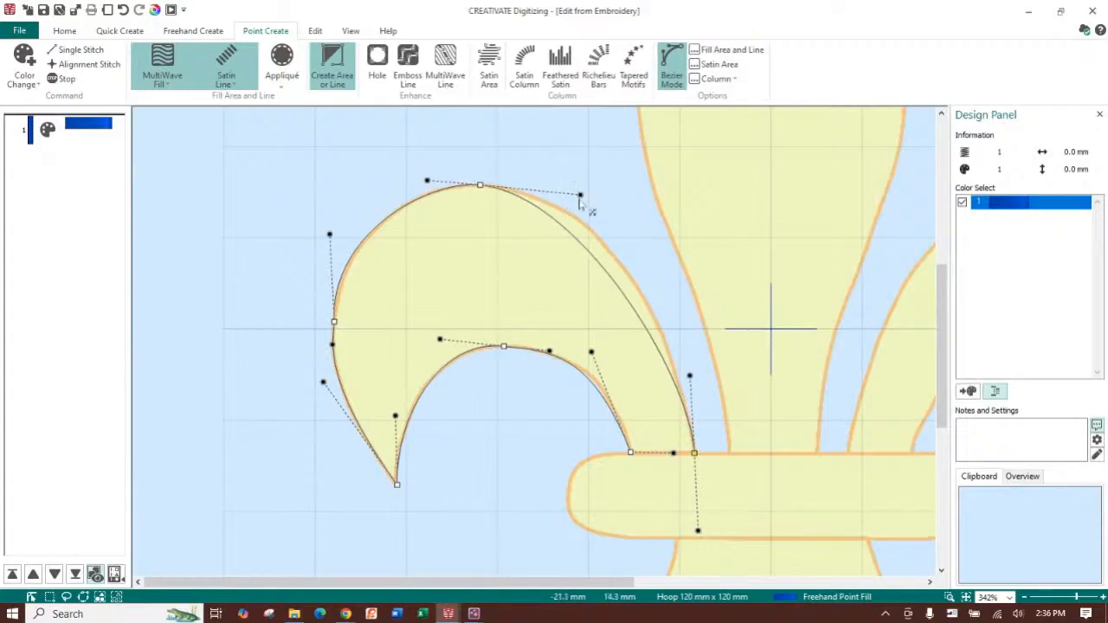
drag(580, 196, 622, 185)
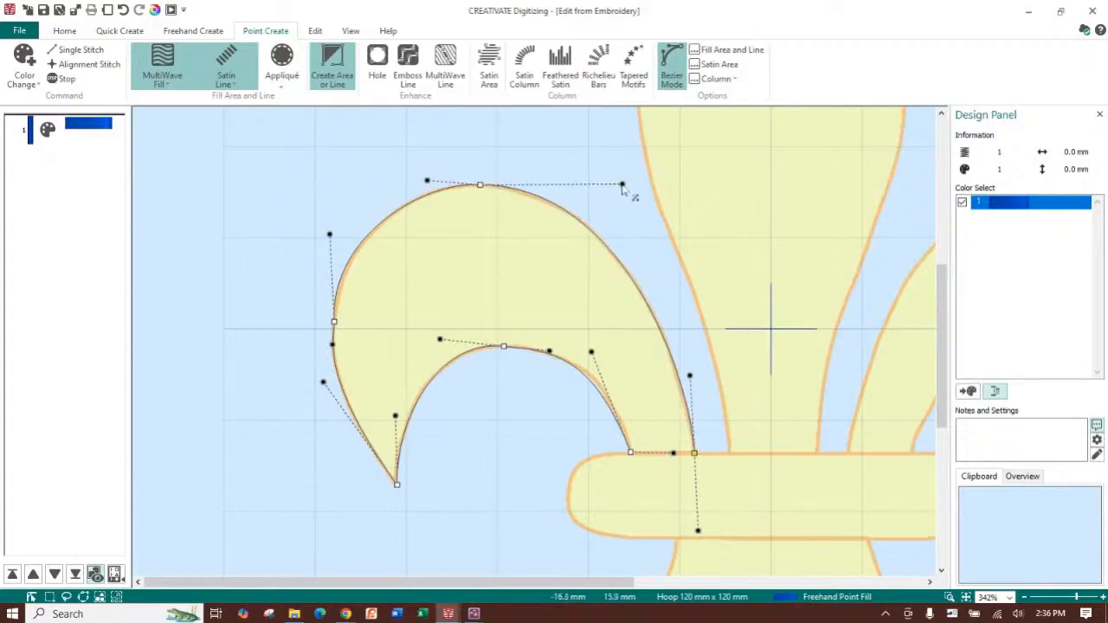
drag(698, 530, 656, 454)
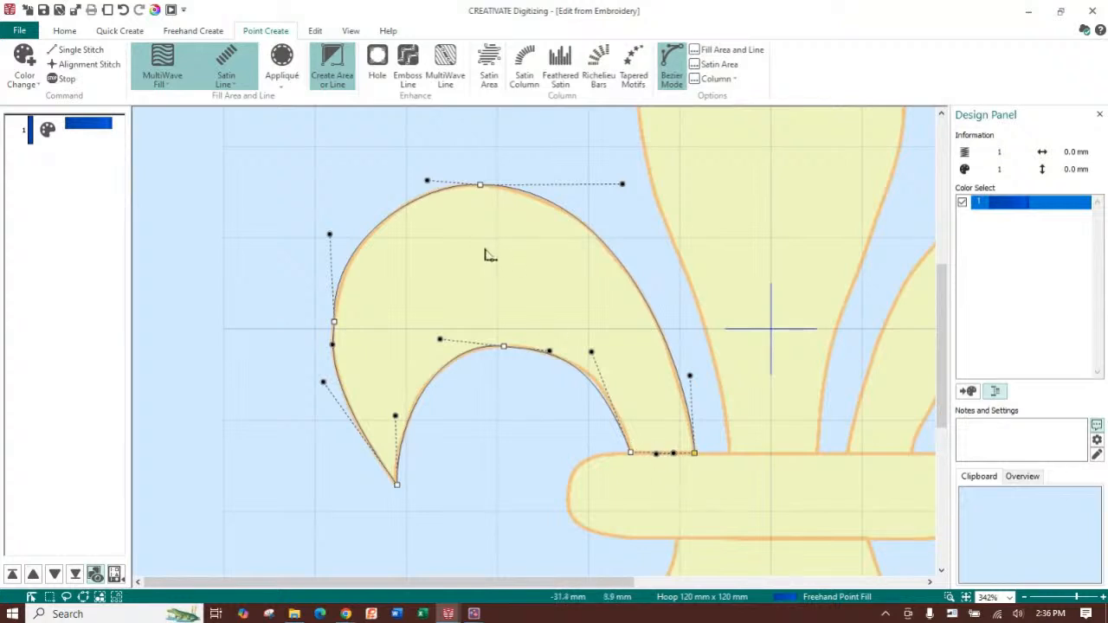
key(Return)
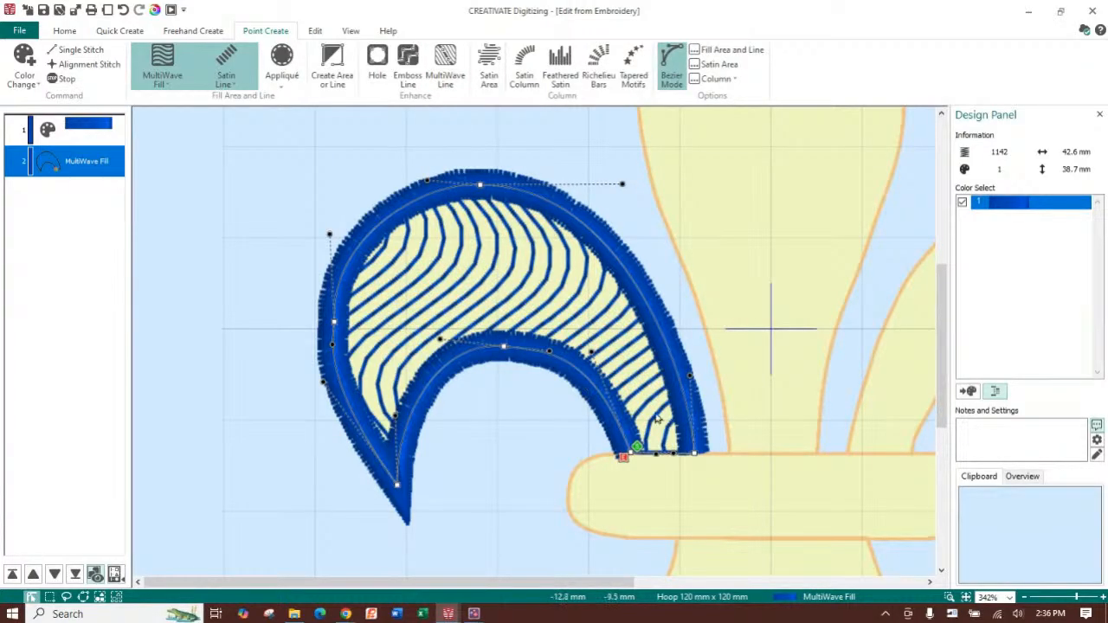
Add a four-point MultiWave line arching through the left petal from outside its lower left edge to the base's outer corner.
click(445, 78)
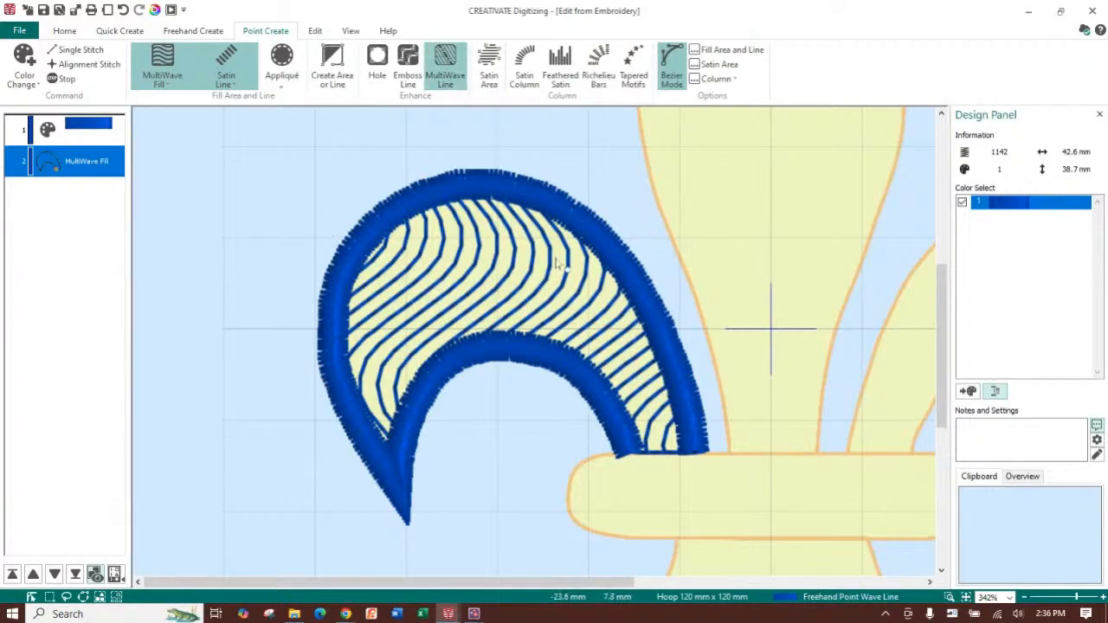
click(294, 470)
click(385, 323)
click(518, 278)
click(697, 427)
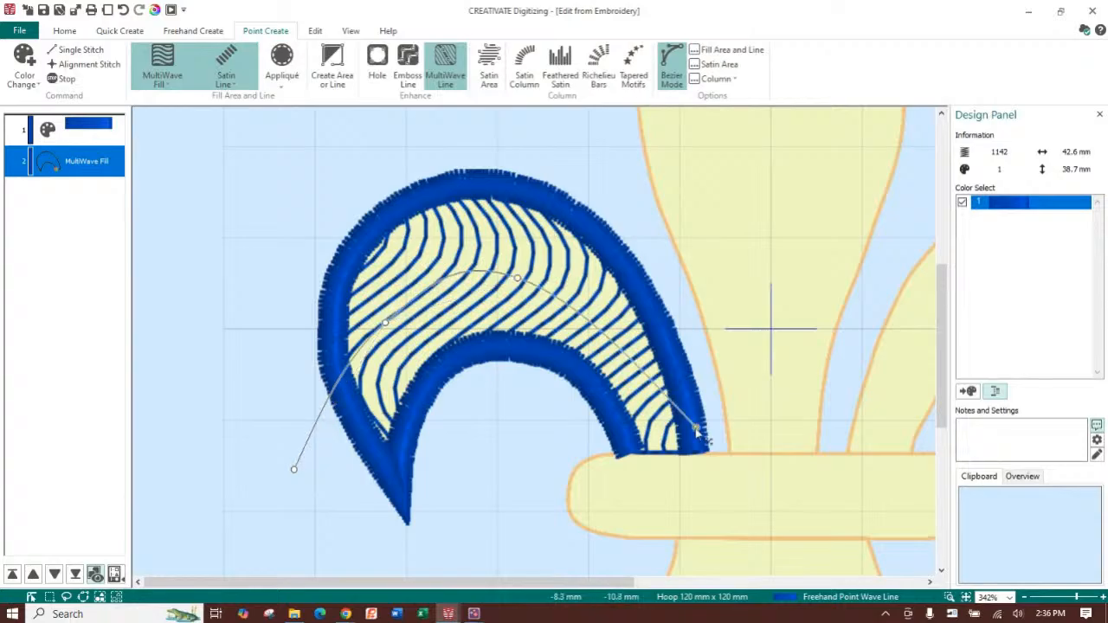
key(Return)
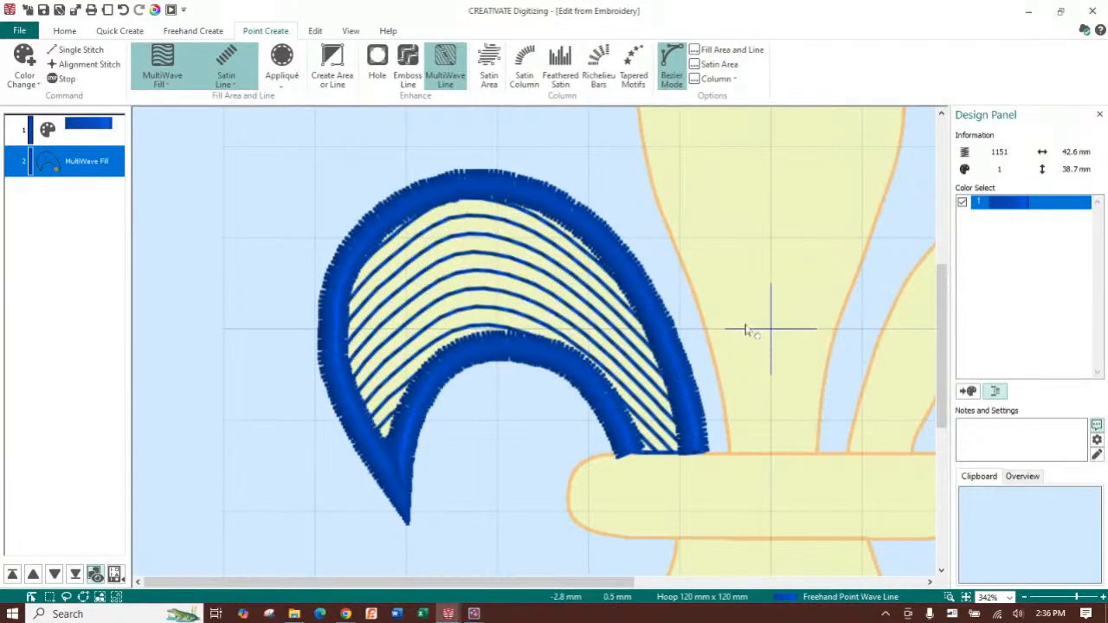
key(Escape)
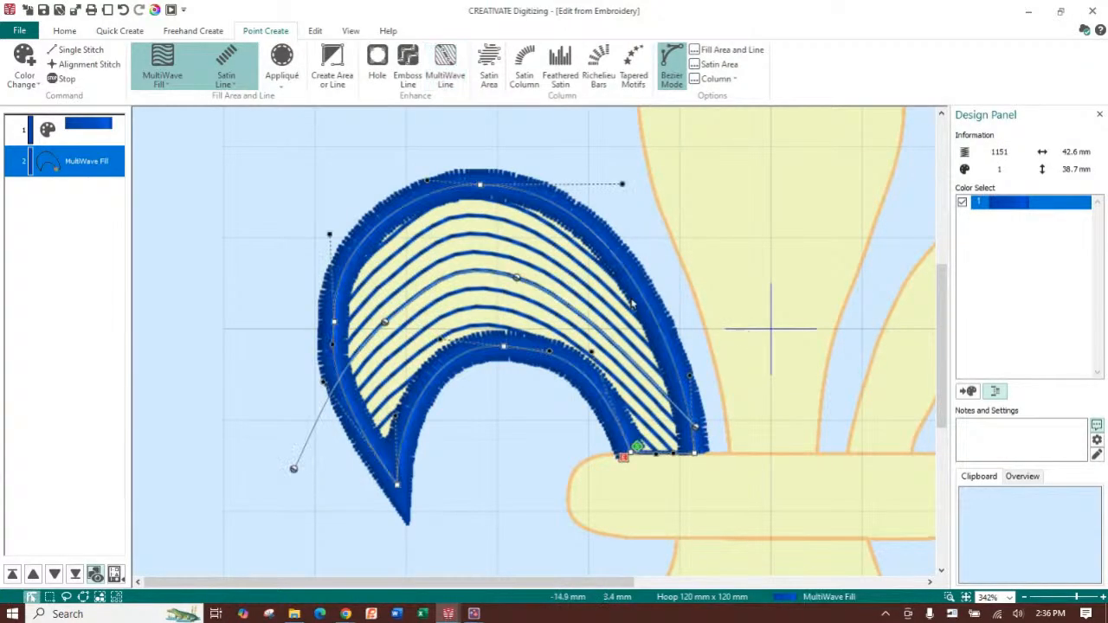
Reshape the wave line by moving its upper point up and outward and its end point further beyond the petal's base corner.
drag(516, 279, 534, 270)
drag(695, 433, 704, 458)
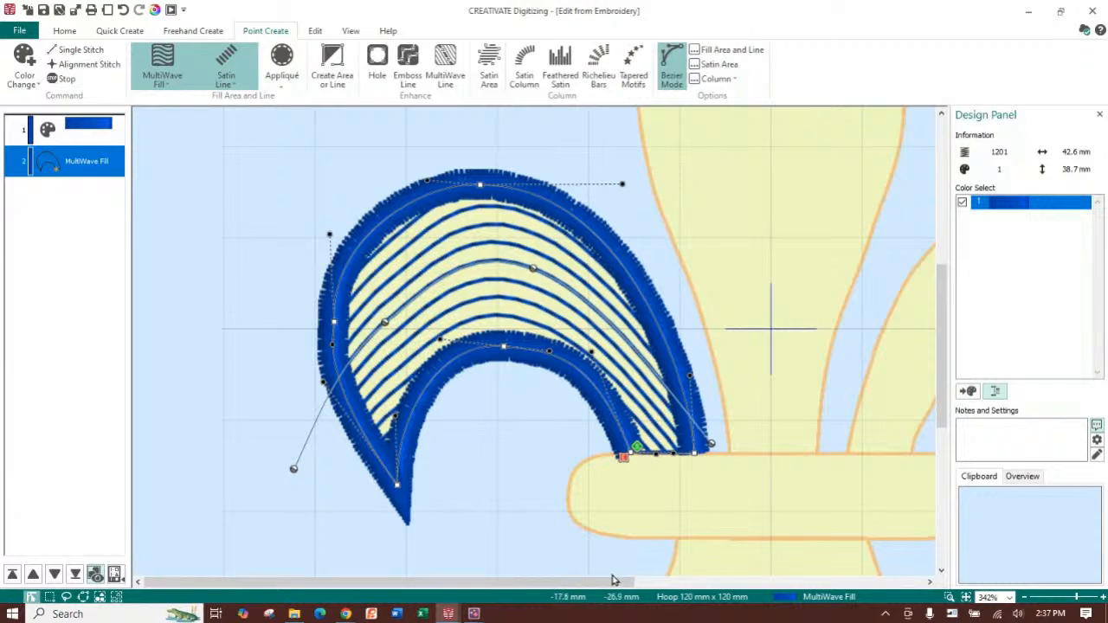
drag(615, 581, 666, 585)
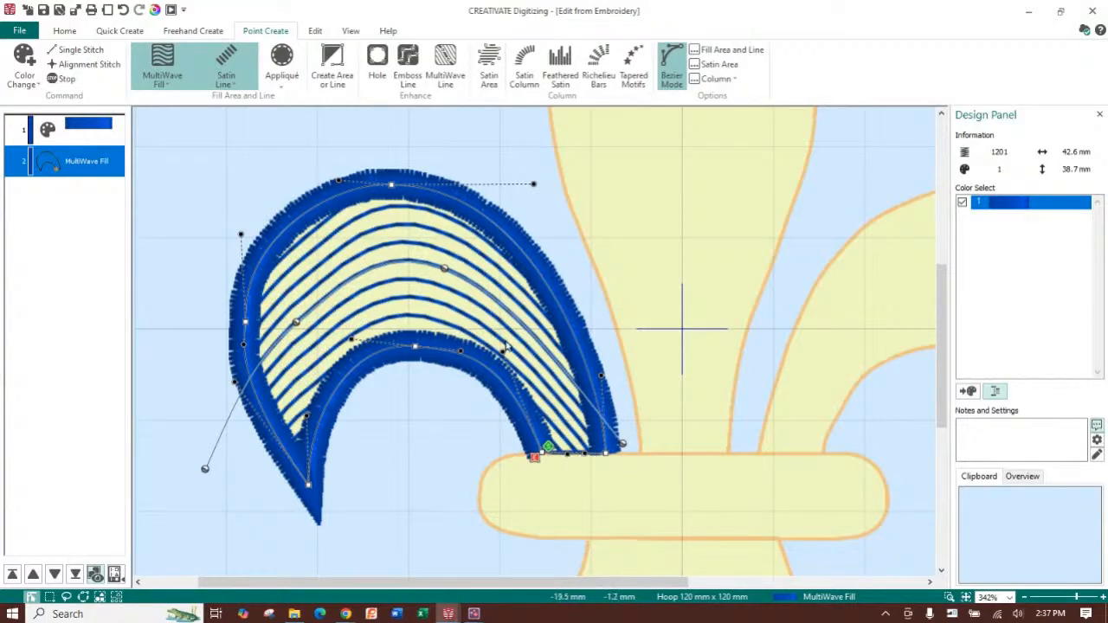
Break the left petal's combined object apart into a separate MultiWave fill and satin line.
click(316, 32)
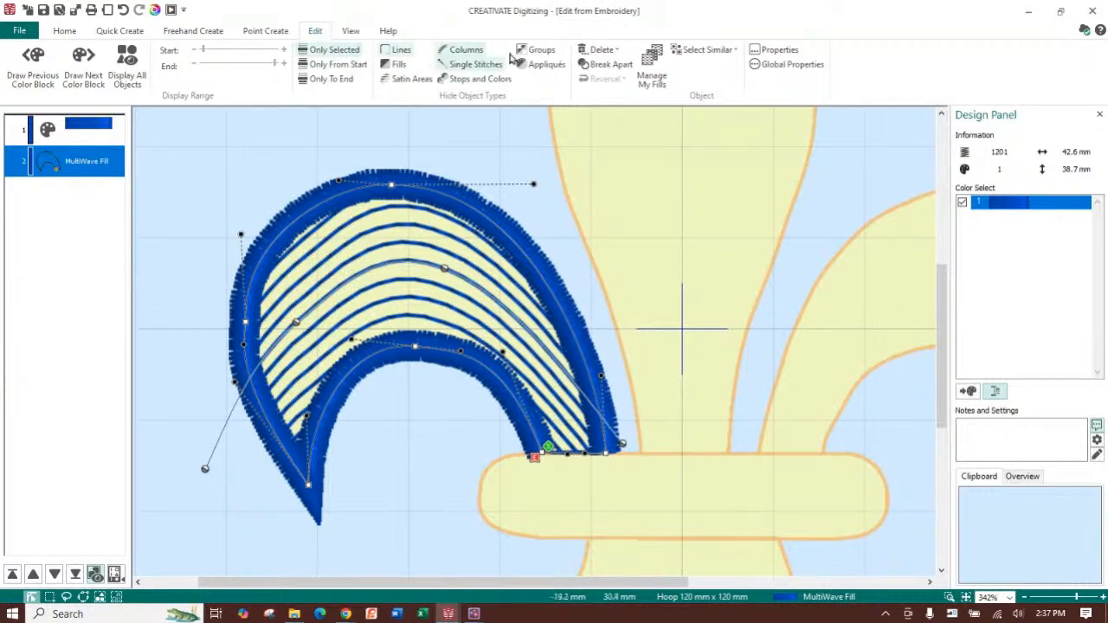
click(616, 68)
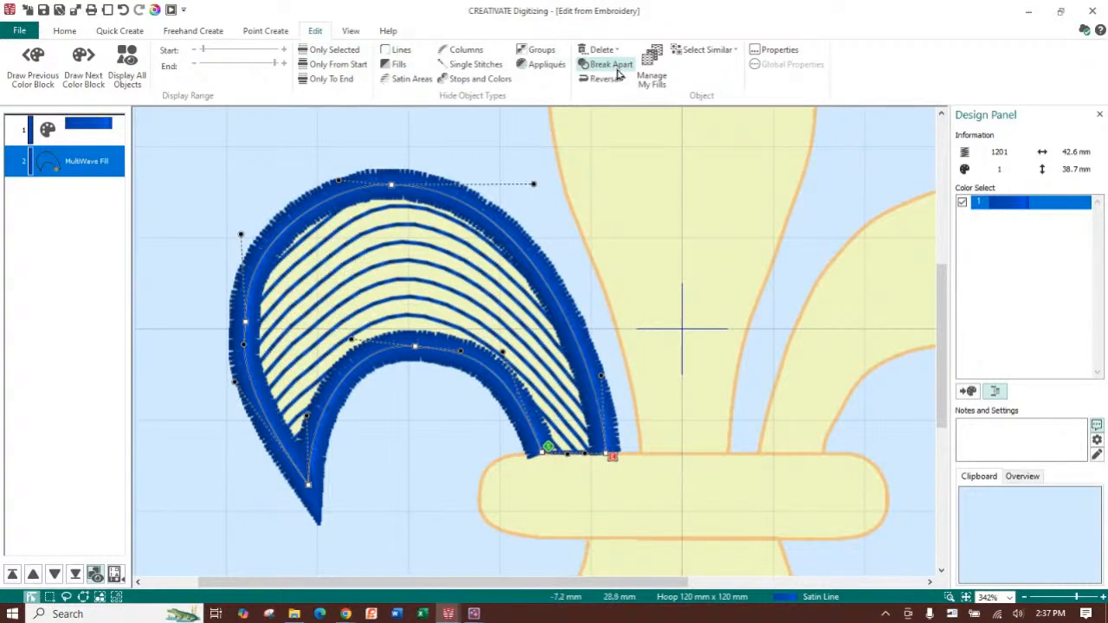
click(84, 164)
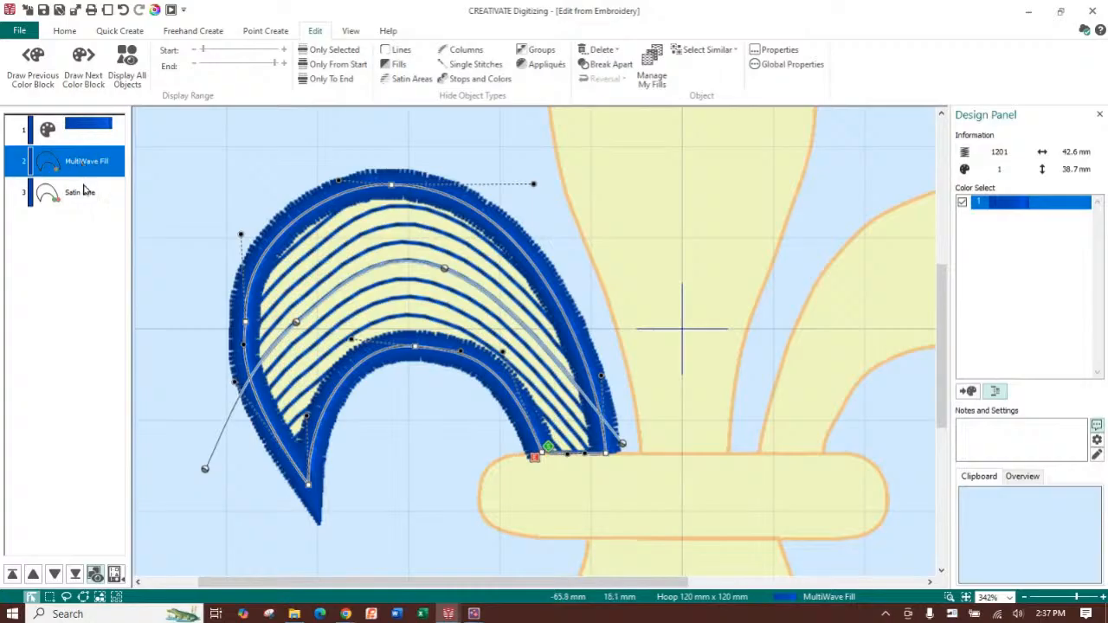
click(84, 194)
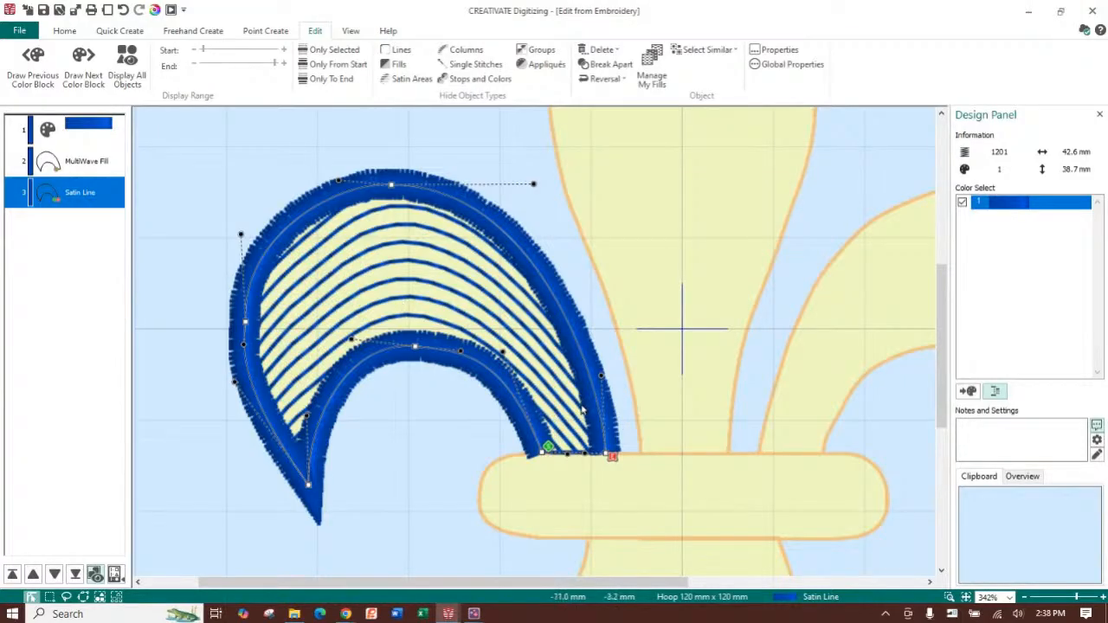
Enable Break Up for single stitches in the preferences with a maximum stitch length of 3 mm.
click(20, 31)
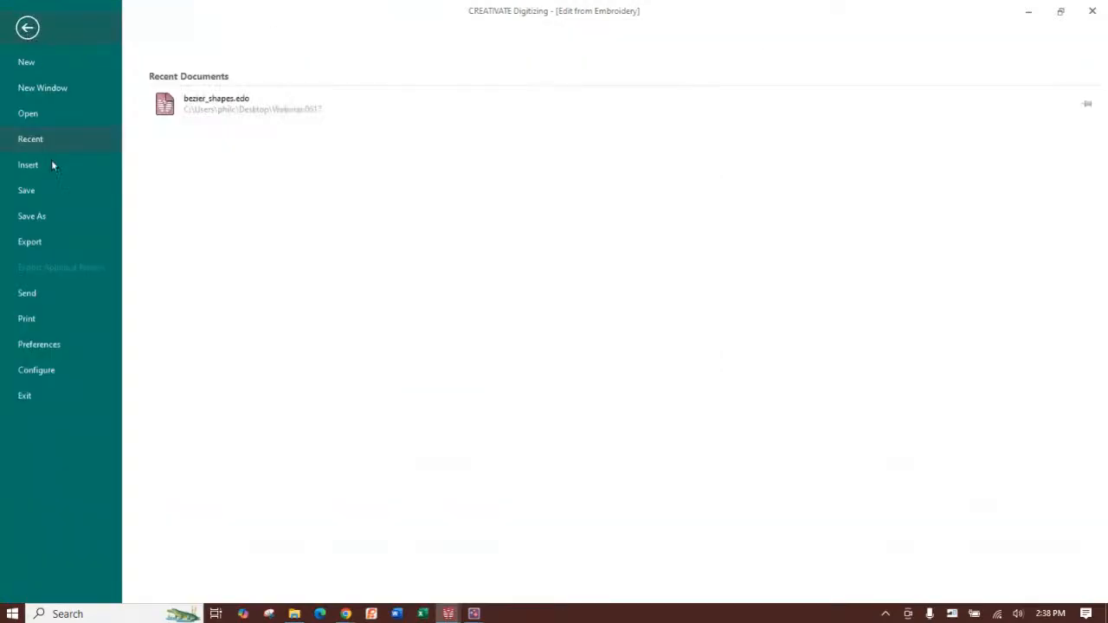
click(85, 347)
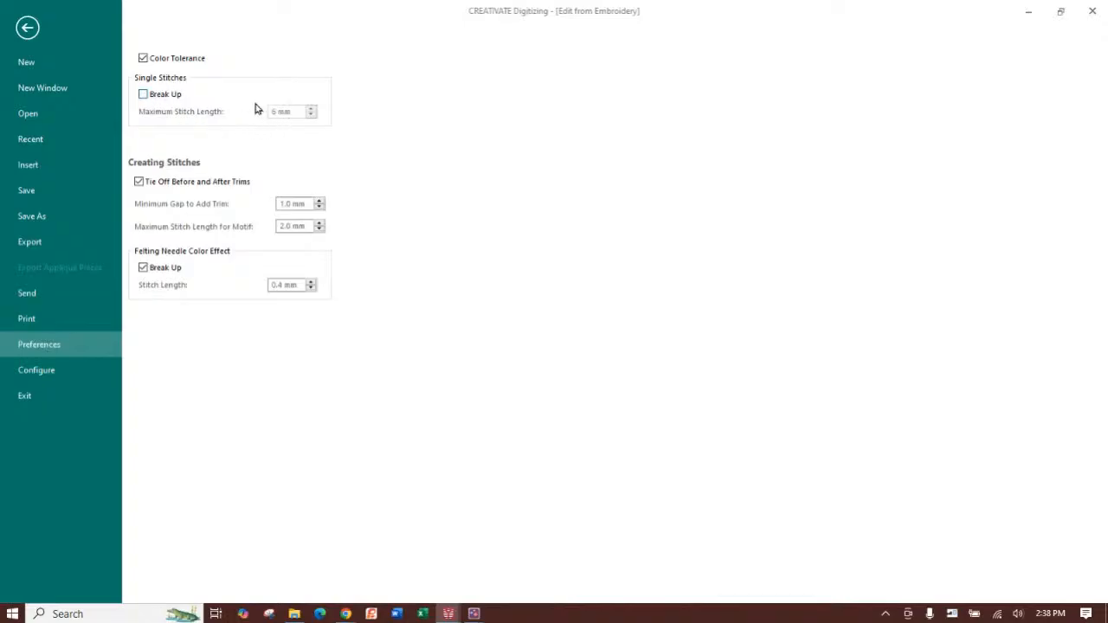
click(165, 97)
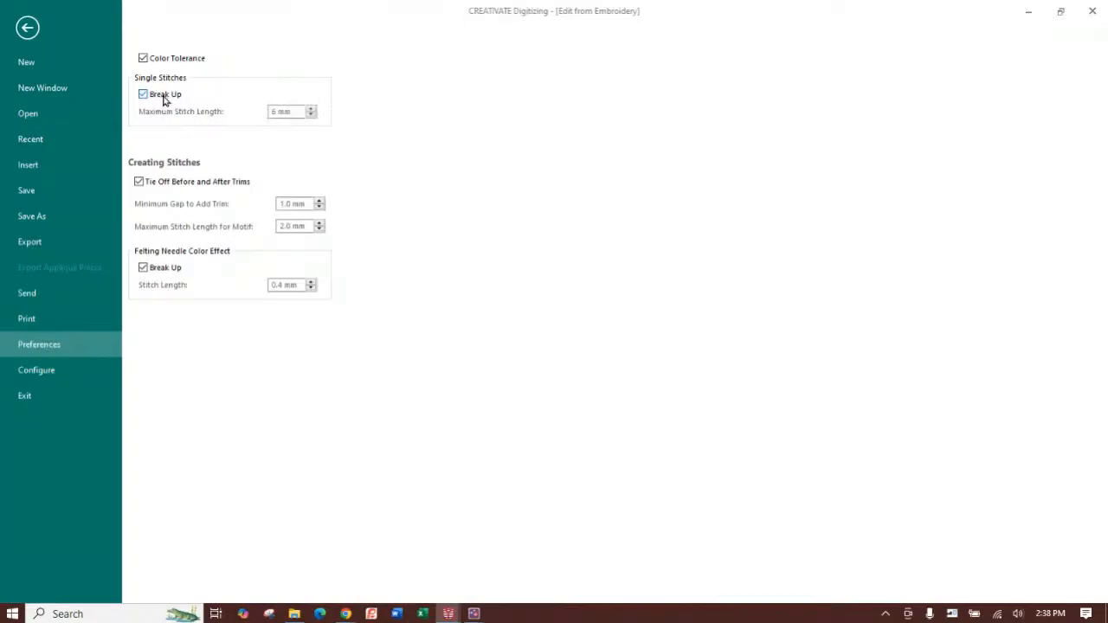
double_click(295, 112)
text(3)
click(26, 22)
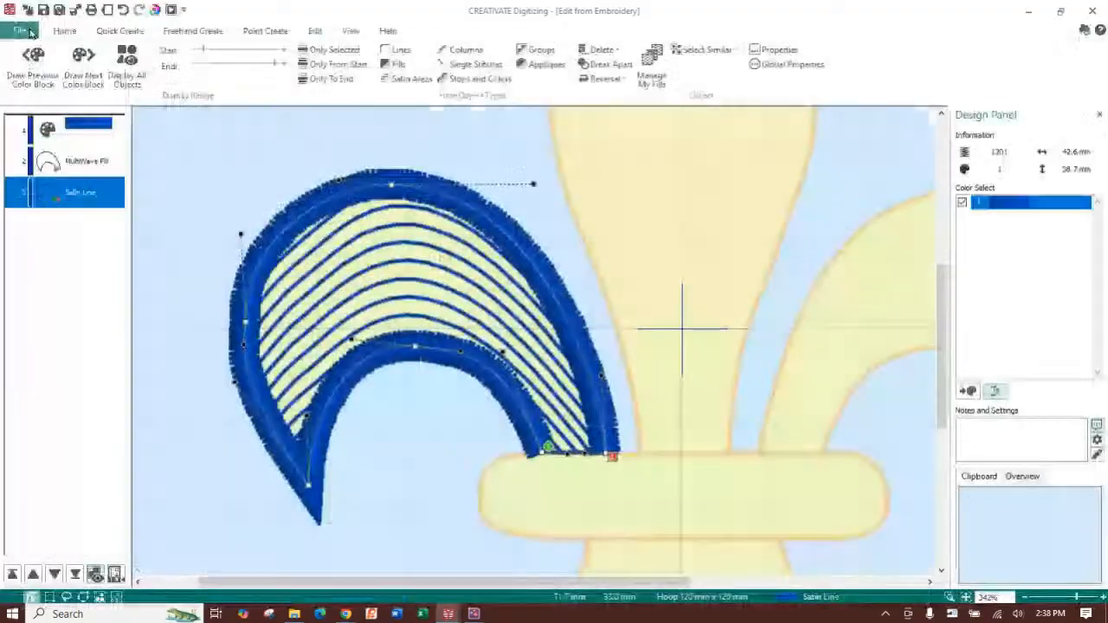
Add a single stitch from the left petal's outer base corner to the central petal's left base corner.
click(260, 31)
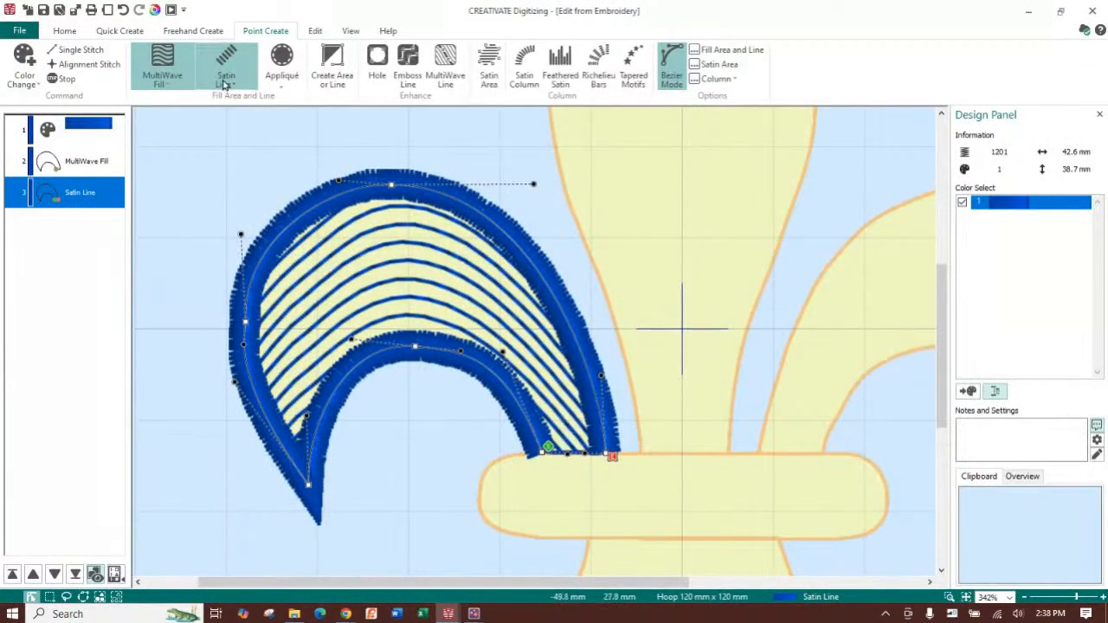
click(79, 51)
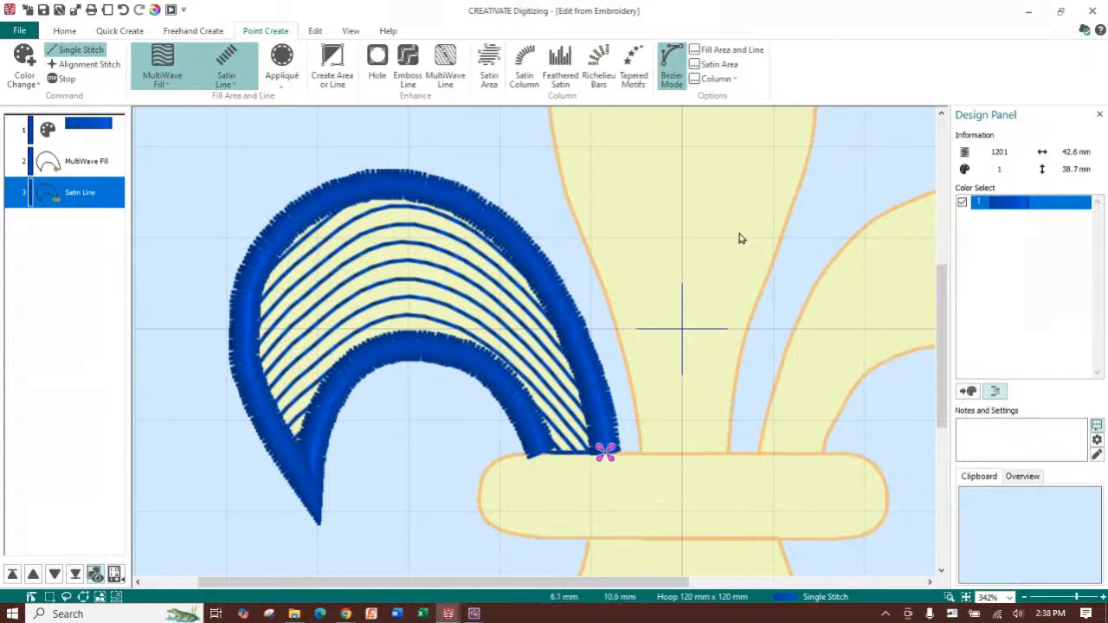
click(642, 452)
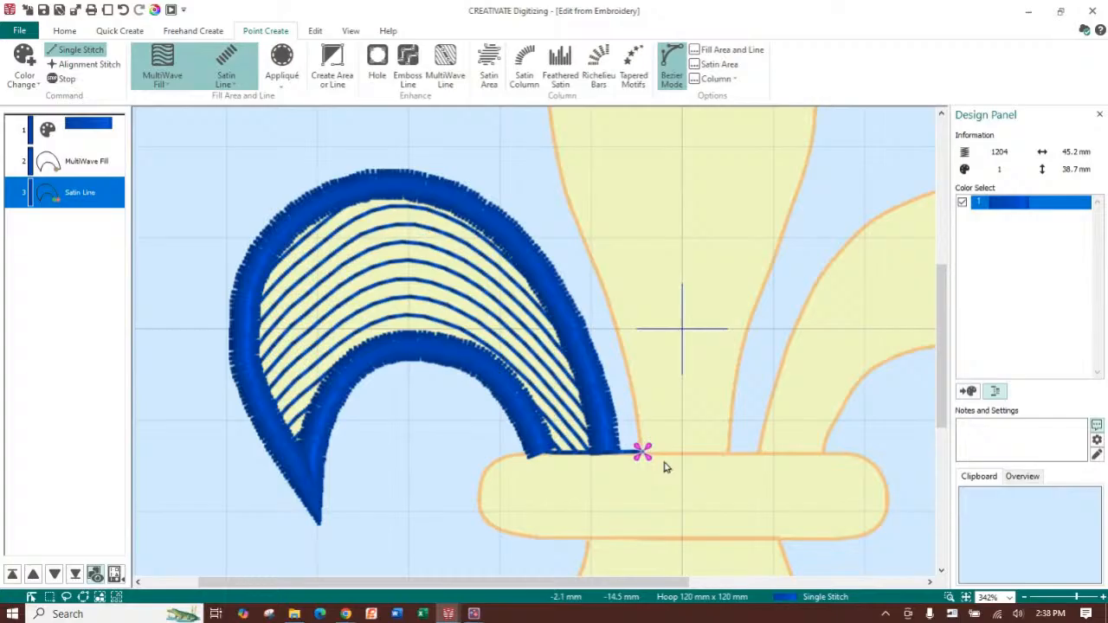
key(Return)
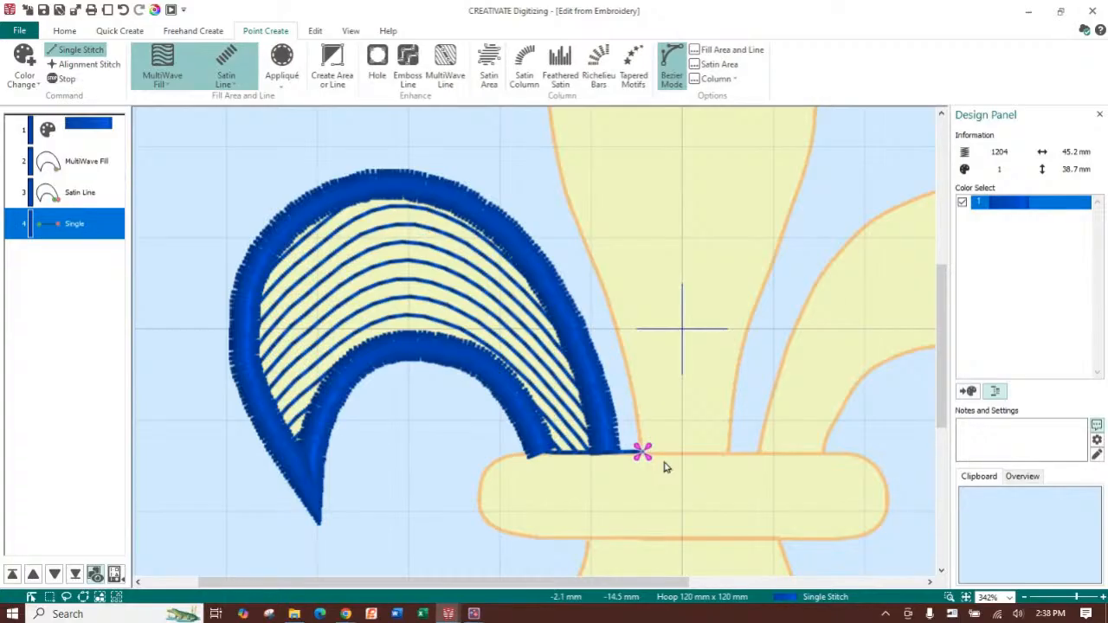
key(Escape)
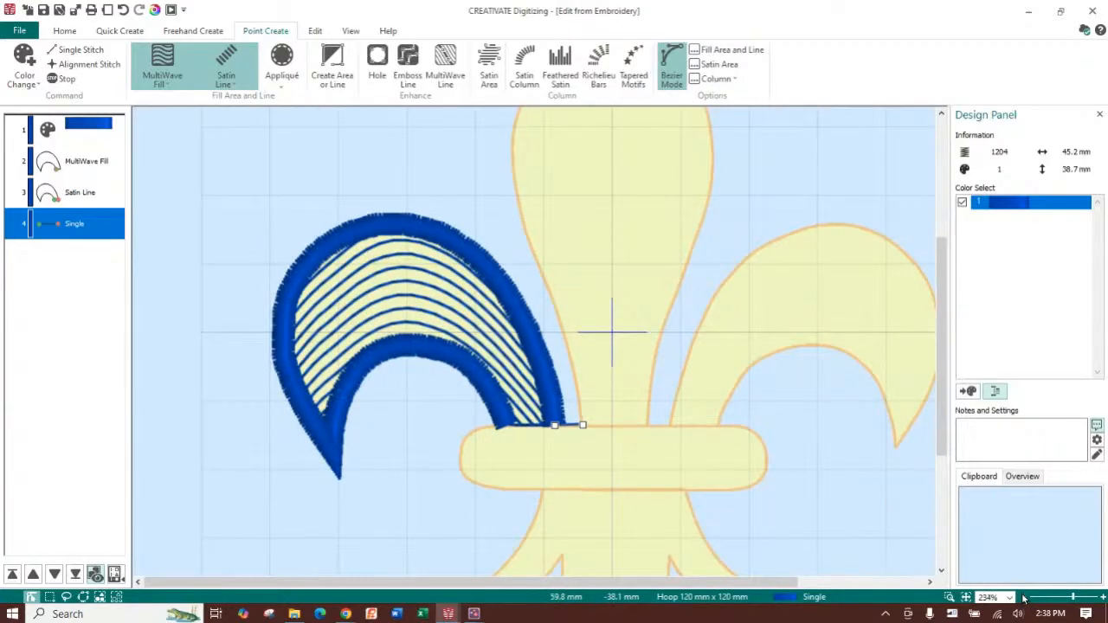
Try a rough Bezier area across the central petal's upper part, generate its stitches, and delete it.
drag(940, 458, 939, 421)
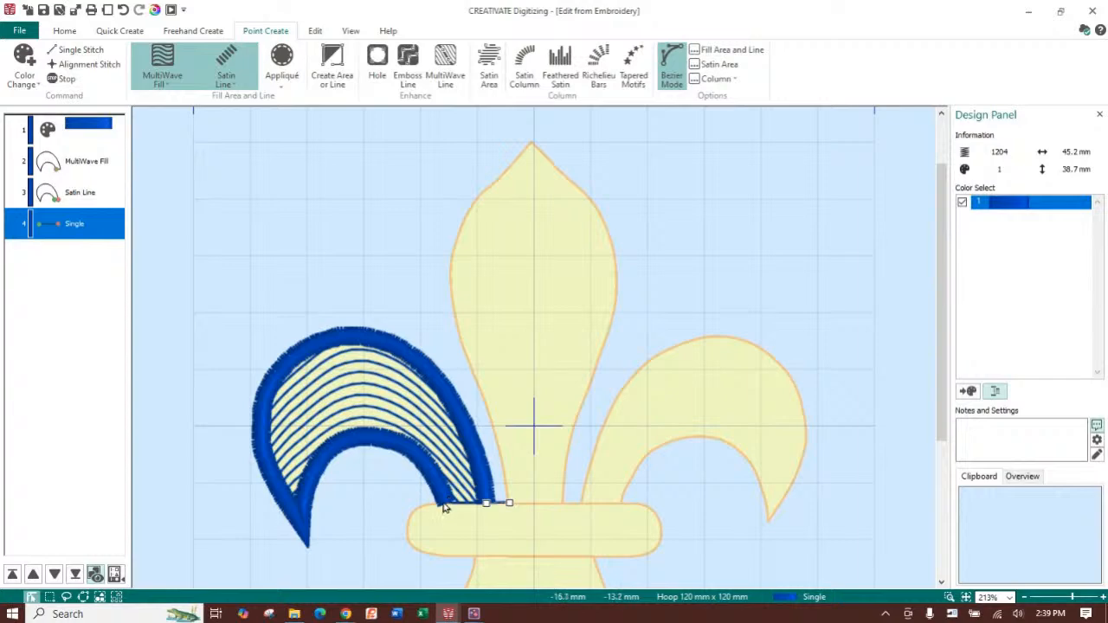
click(418, 371)
click(392, 438)
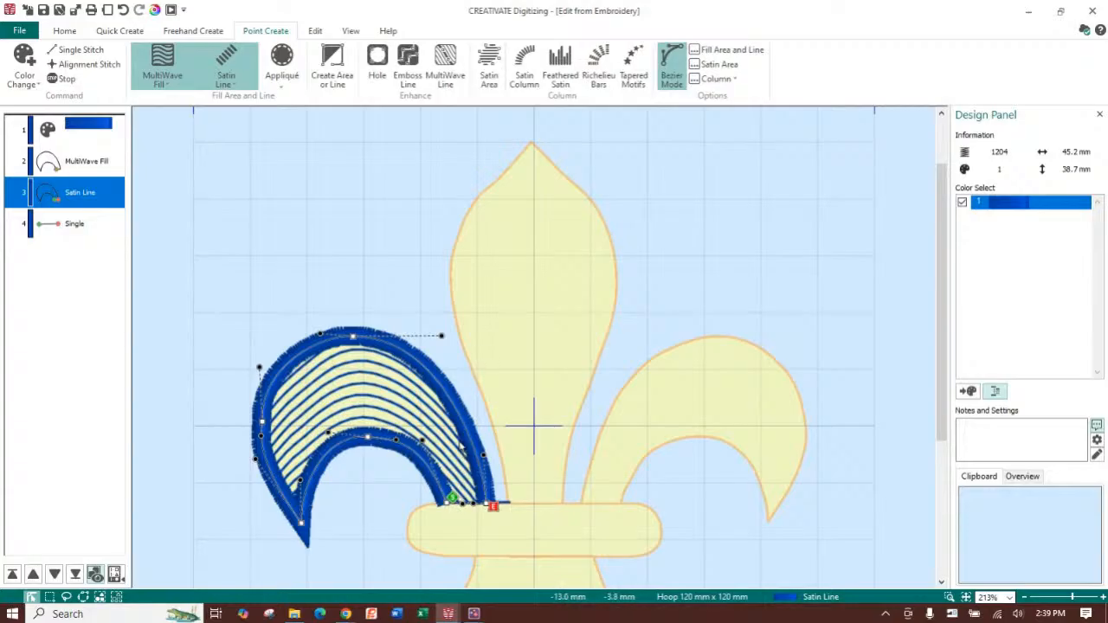
click(340, 79)
click(449, 179)
drag(530, 165, 634, 226)
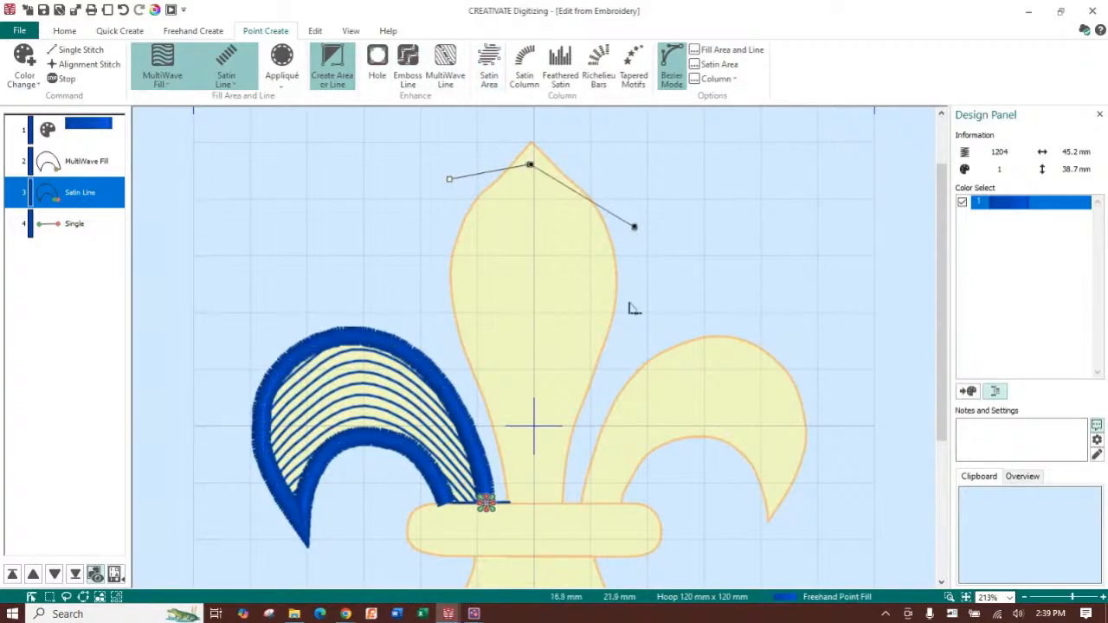
click(710, 266)
drag(711, 303, 621, 308)
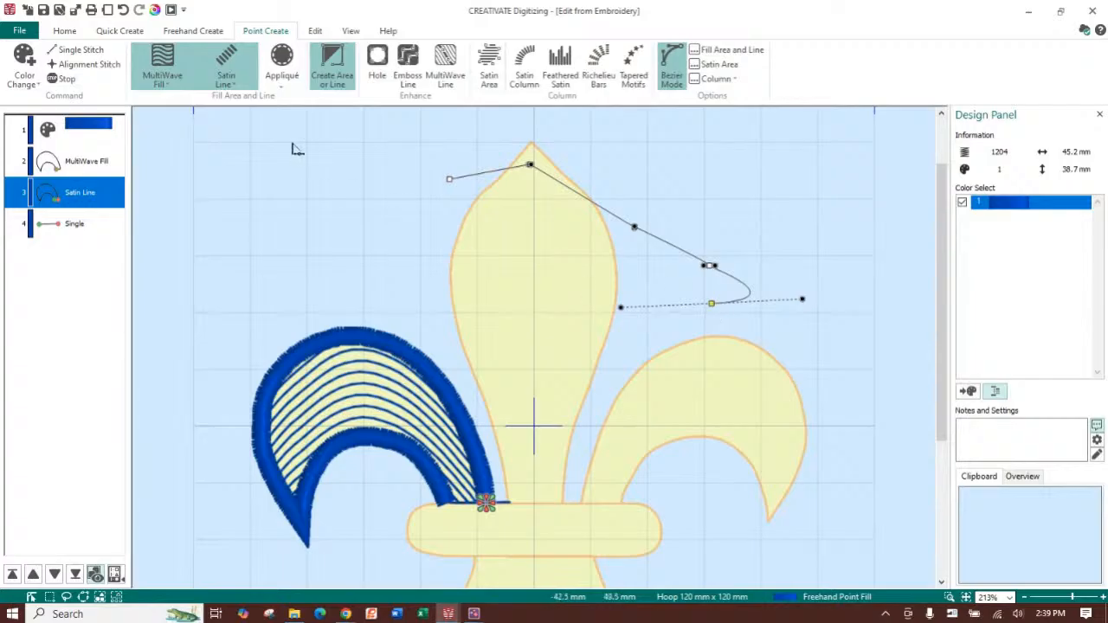
key(Return)
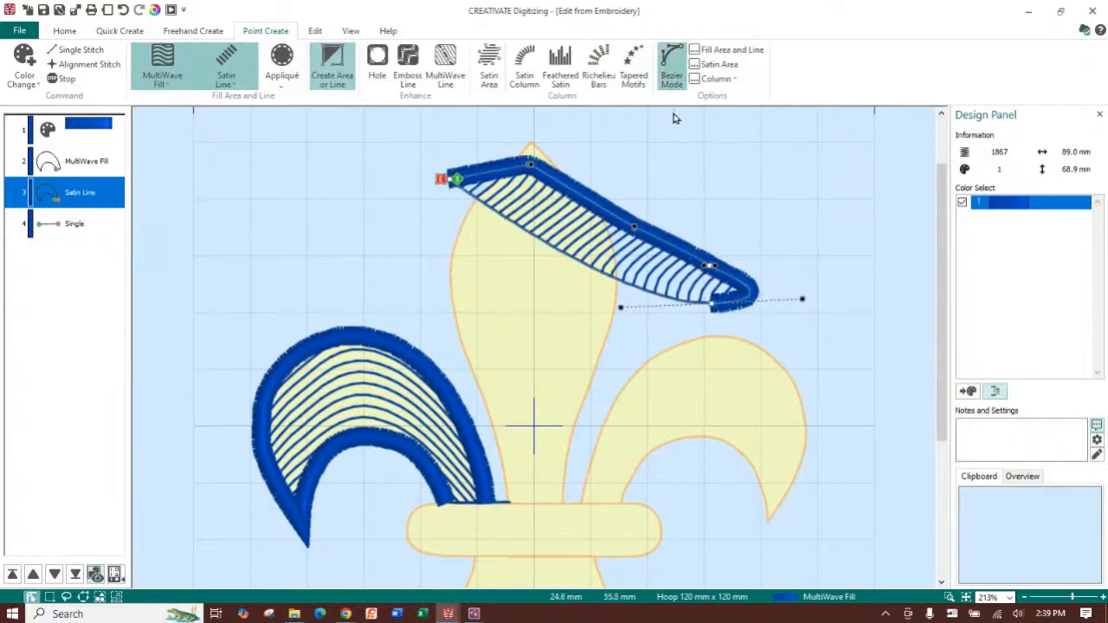
key(Delete)
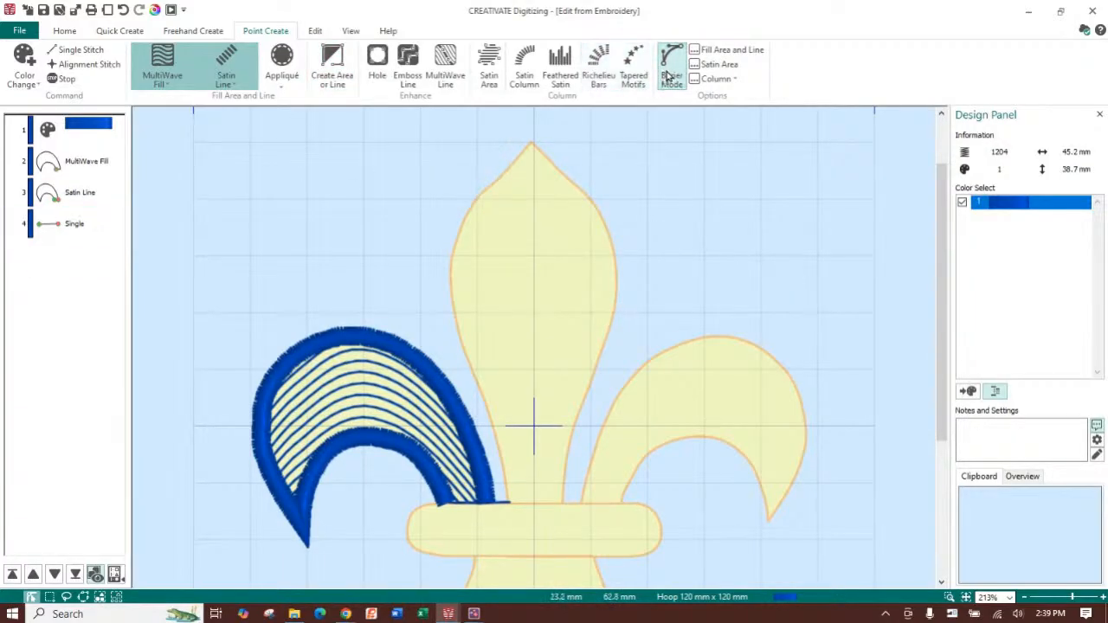
Try a rough area of curved and straight points over the central petal with Bezier mode off, and delete it.
click(332, 70)
click(397, 192)
click(460, 143)
click(592, 175)
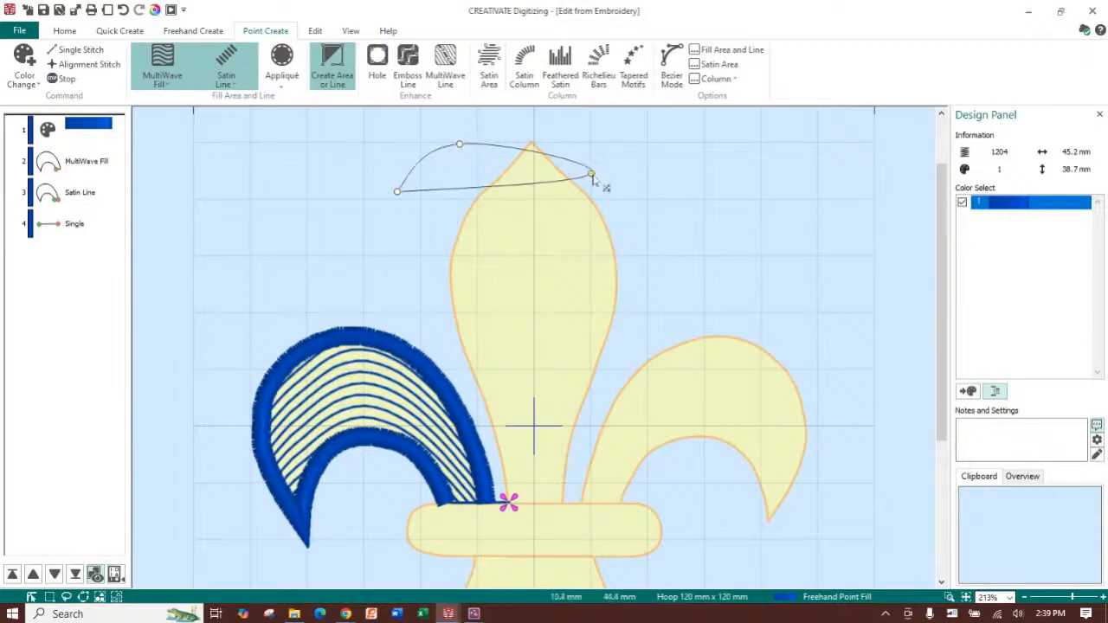
click(650, 223)
click(671, 295)
click(592, 320)
click(498, 272)
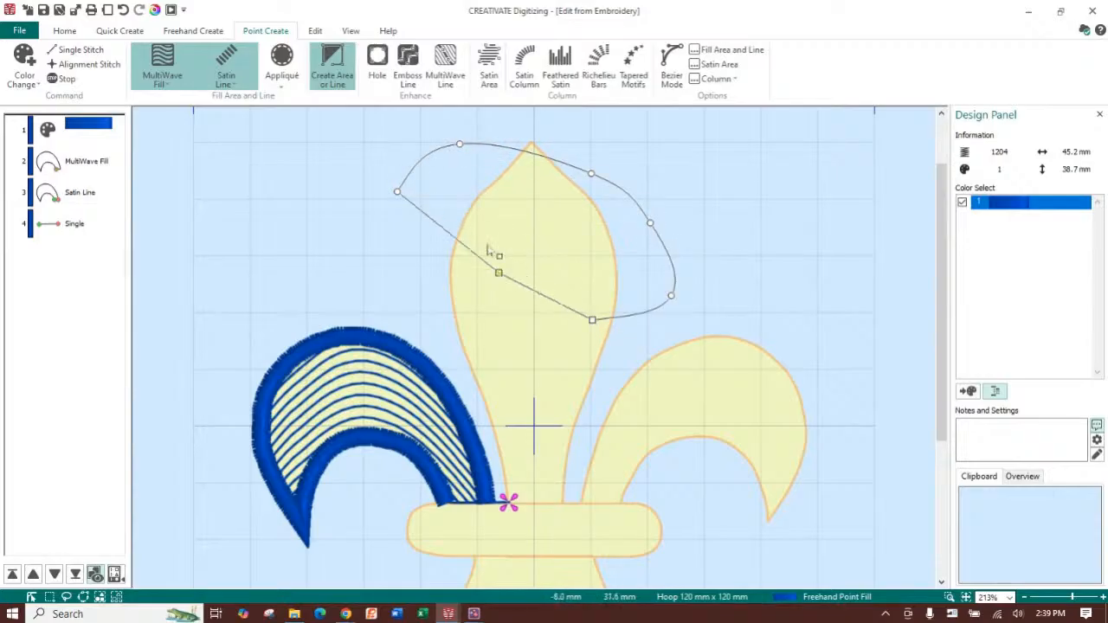
click(485, 212)
right_click(485, 213)
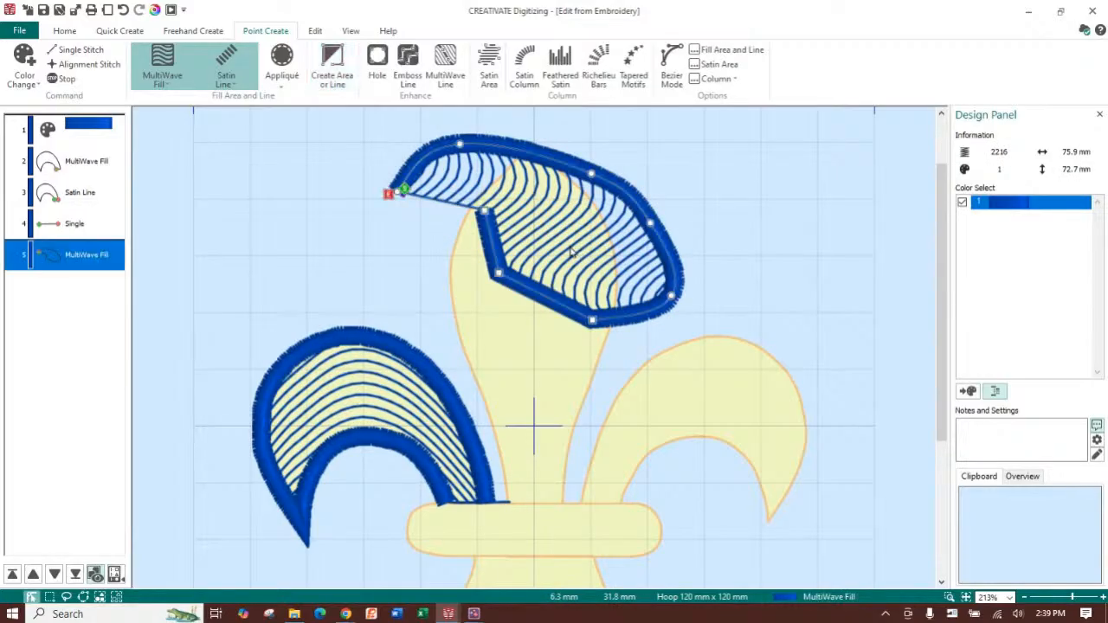
key(Delete)
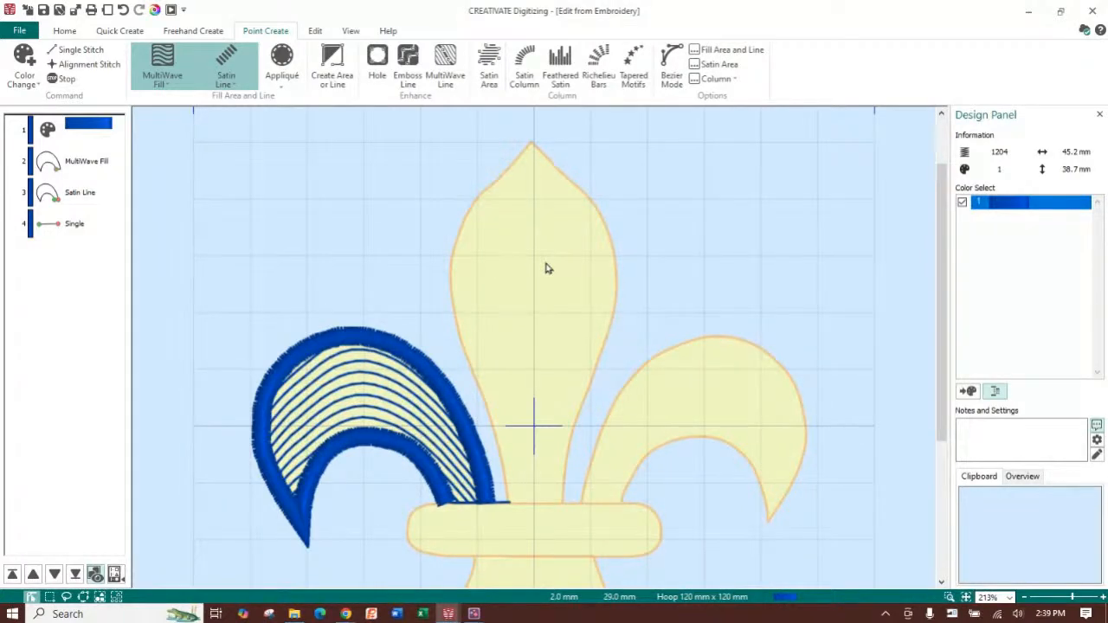
Choose Curved Crosshatch Fill with a 3.0 mm gap, a diamond angle of 60, and Triple Stitch.
click(162, 84)
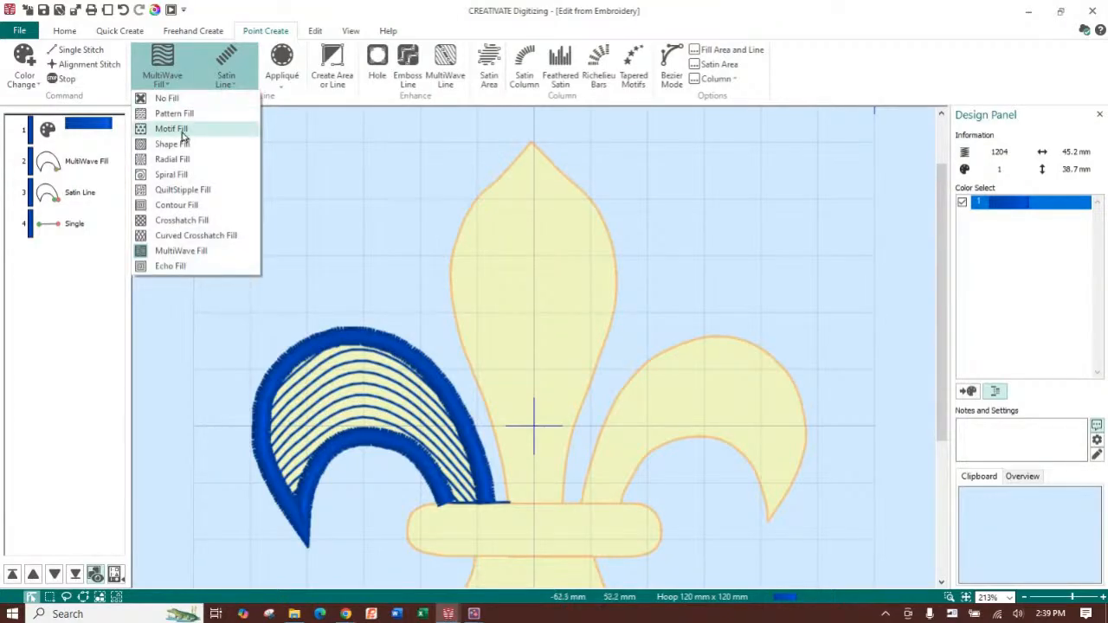
click(205, 235)
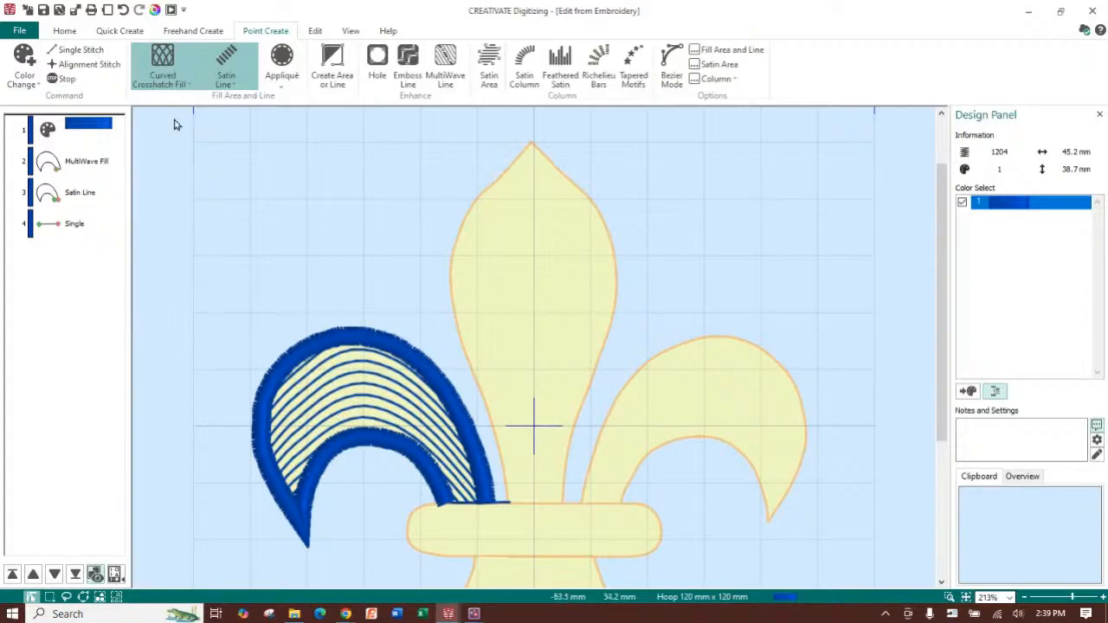
click(753, 57)
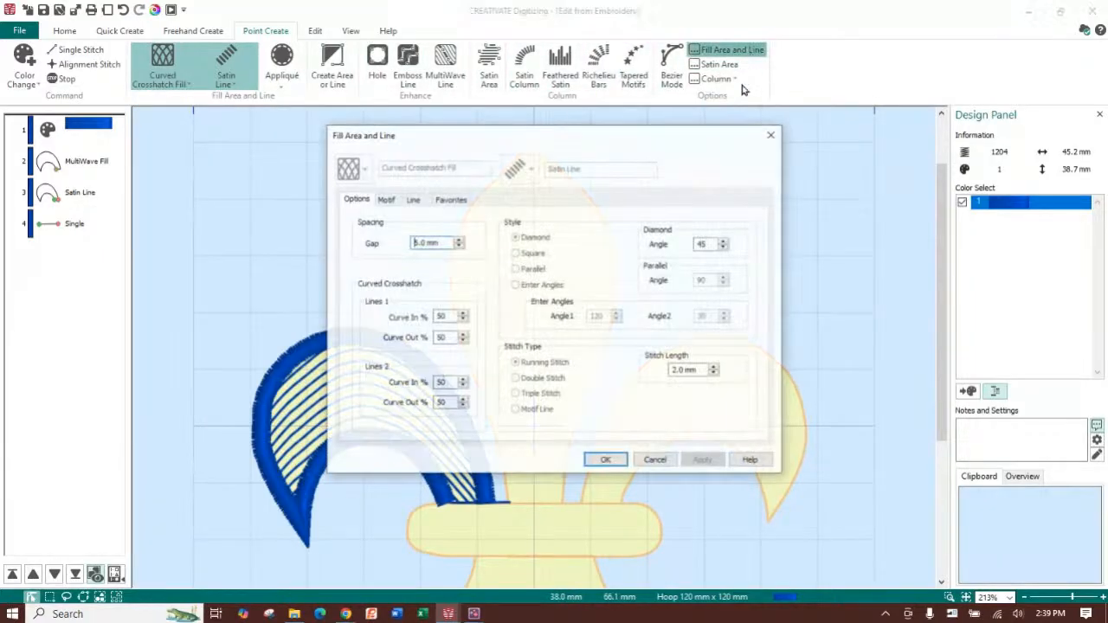
drag(446, 243, 310, 225)
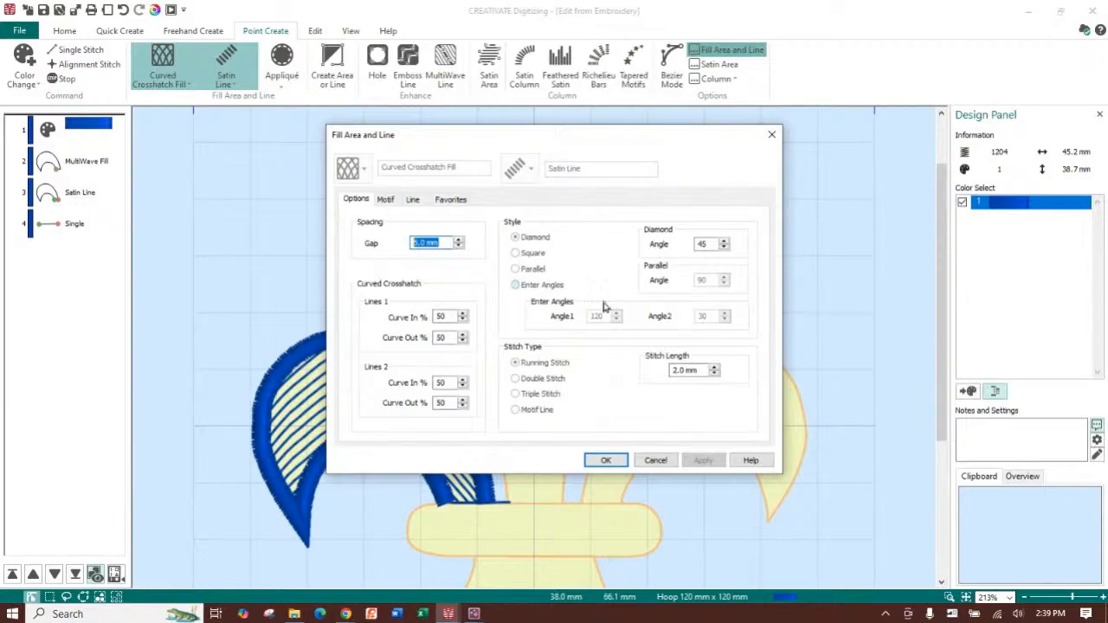
text(3)
double_click(713, 243)
drag(715, 243, 677, 248)
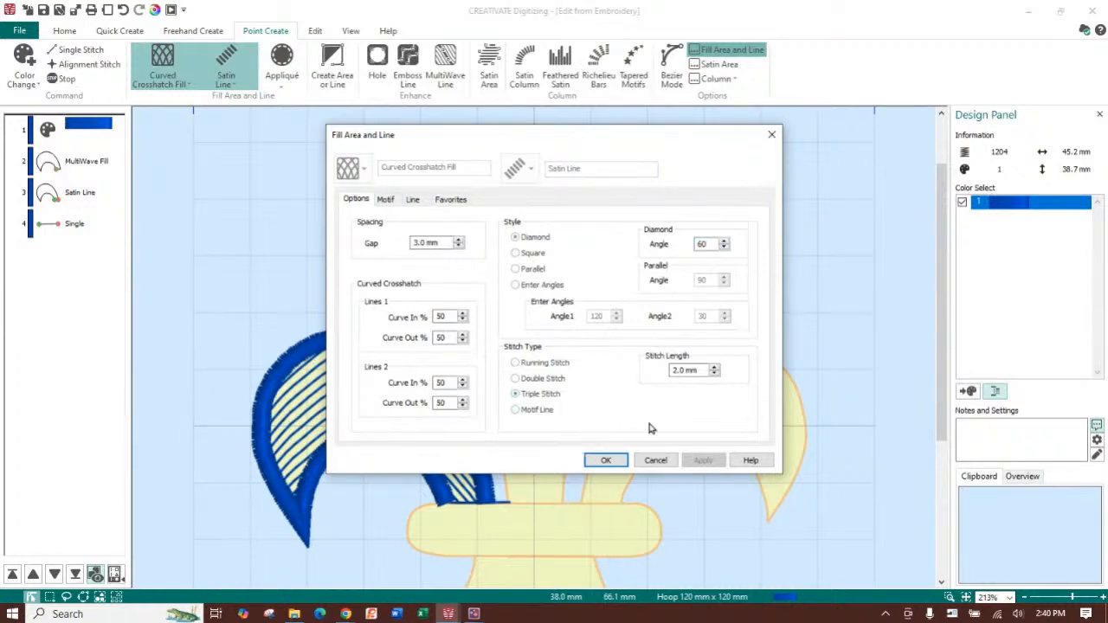
click(605, 460)
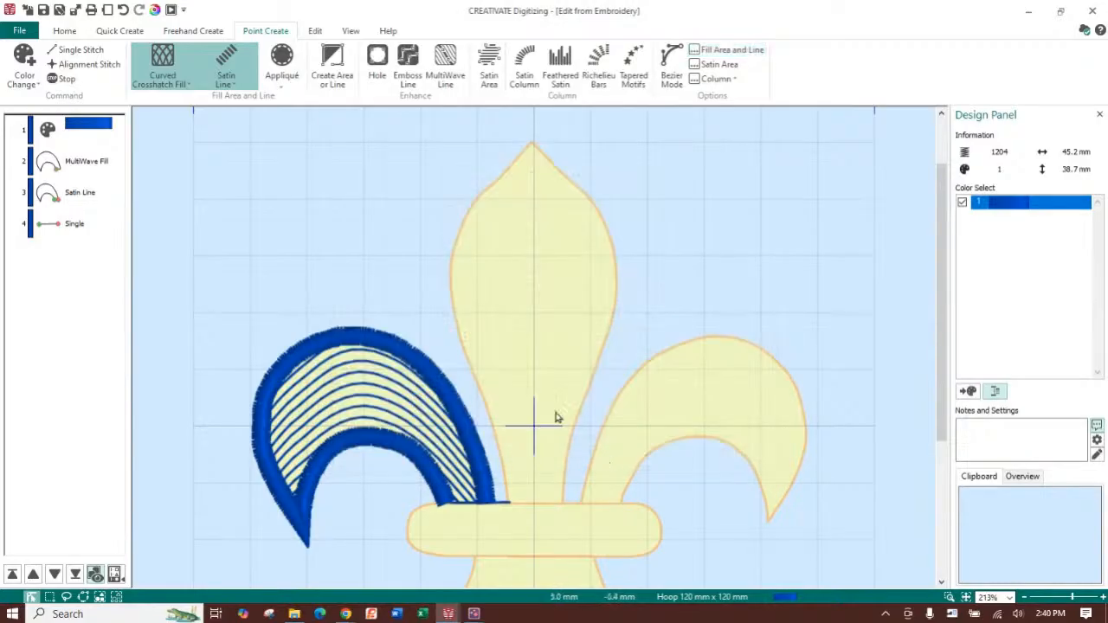
Turn on Bezier Mode and start a fill area at the central petal's left base corner, tracing its left edge to the widest point.
click(672, 68)
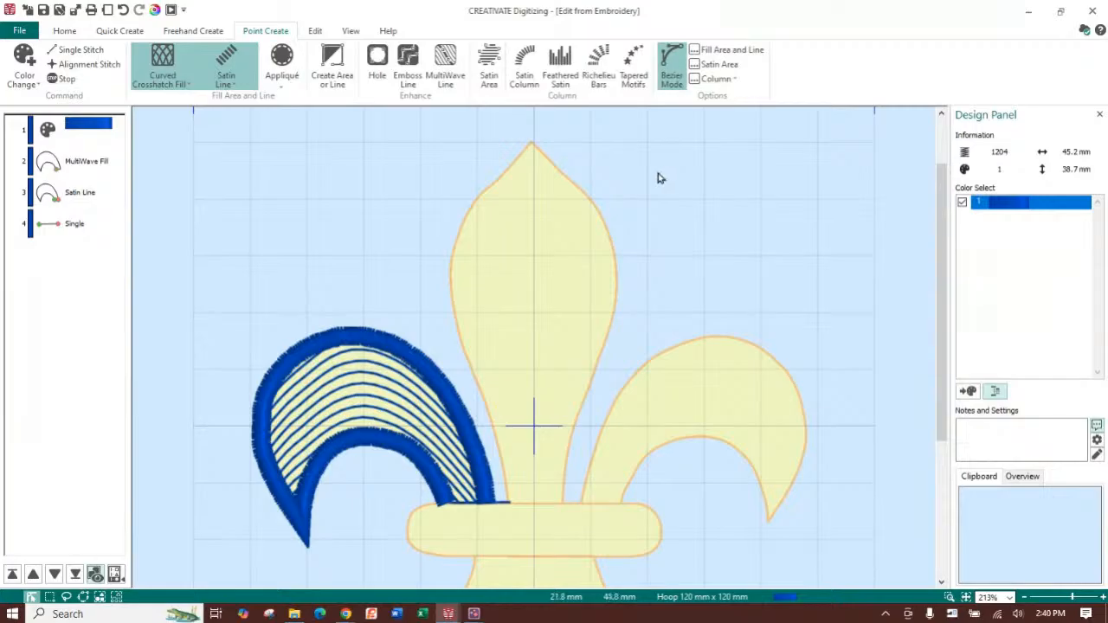
click(343, 75)
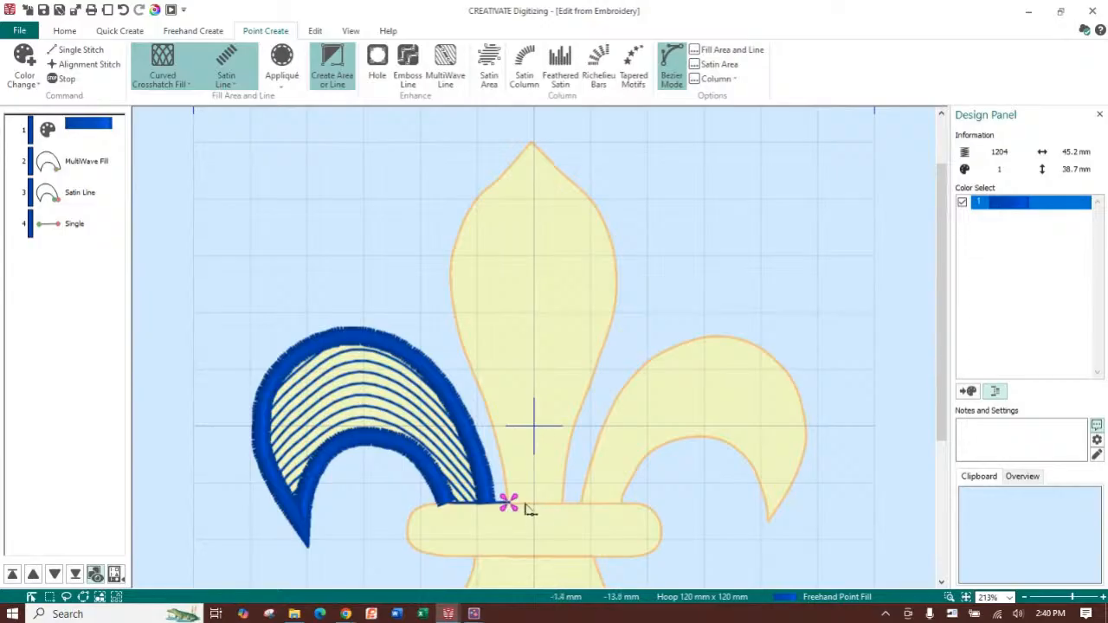
drag(511, 508, 485, 510)
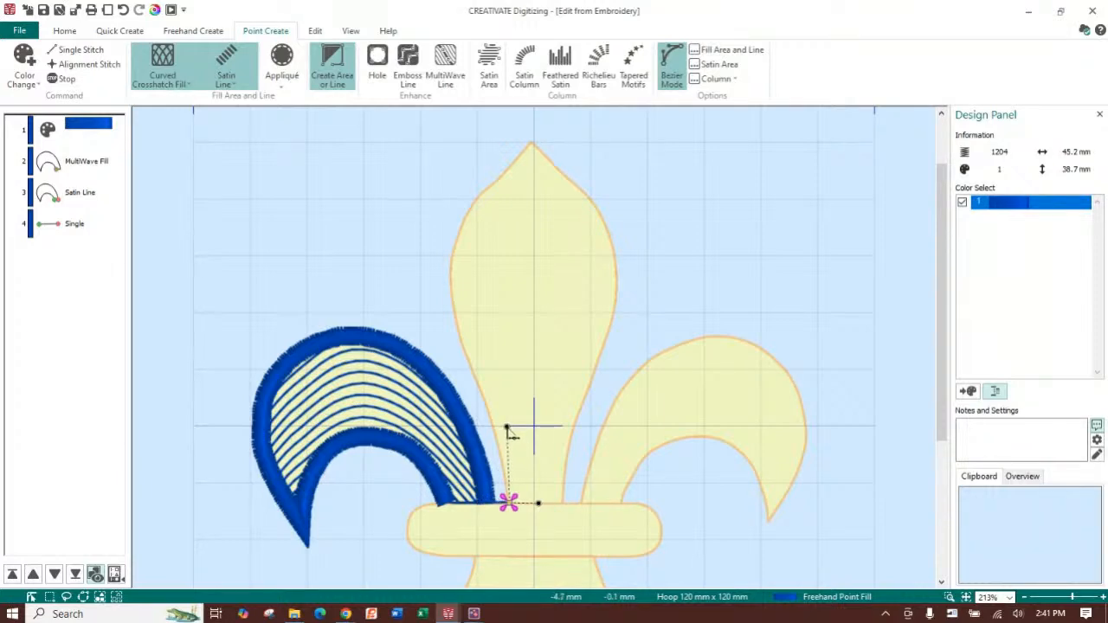
click(450, 276)
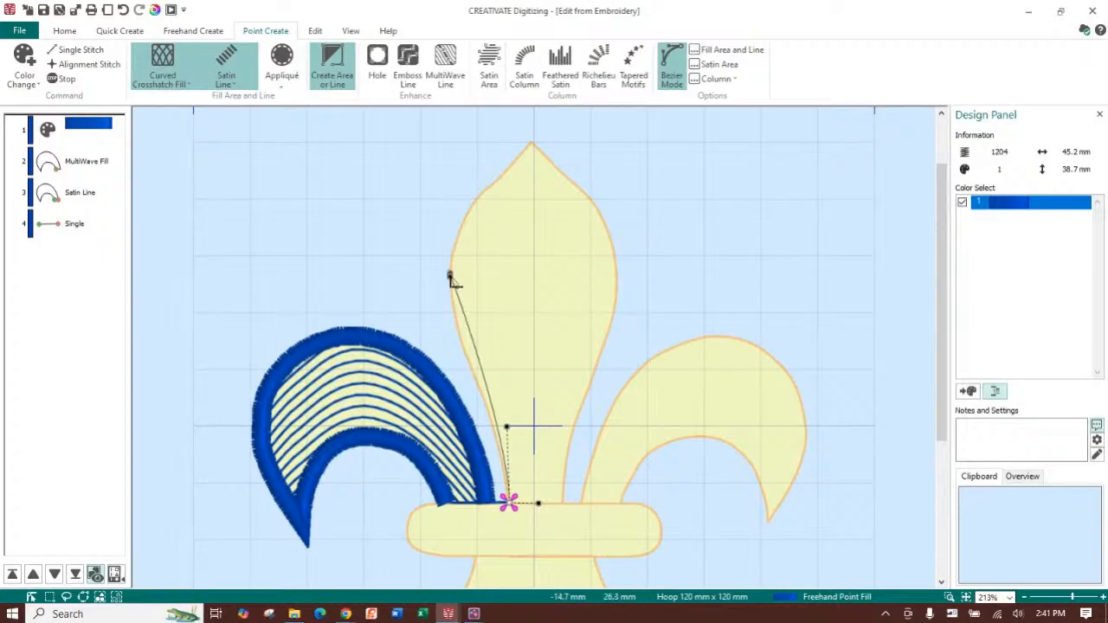
drag(451, 276, 451, 204)
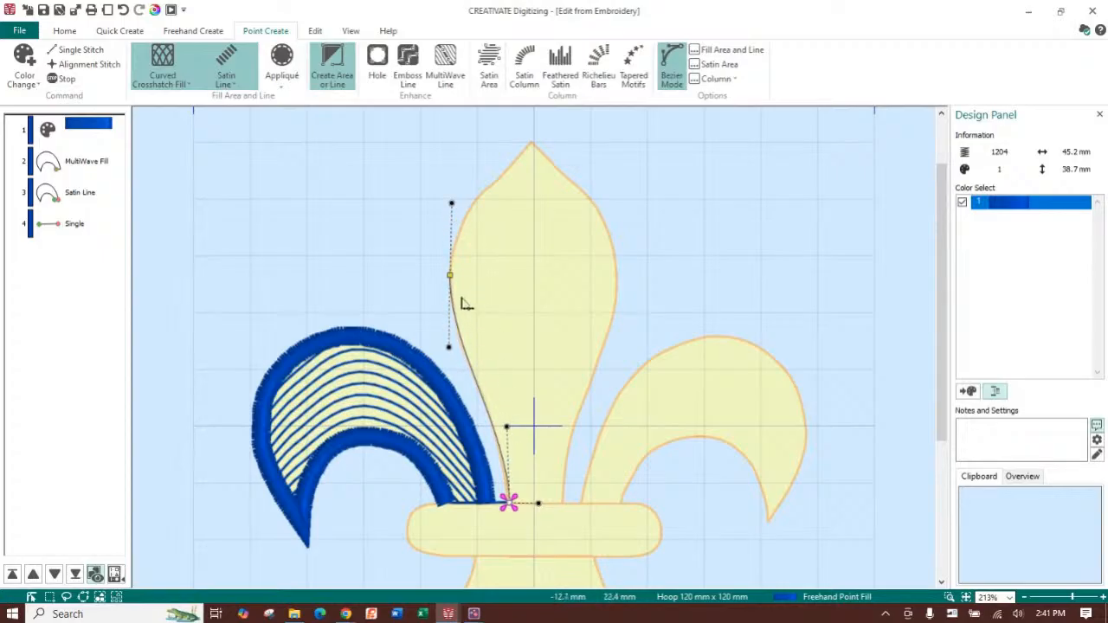
Try a corner point at the central petal's tip with three stray points beyond it, and remove all four.
click(532, 143)
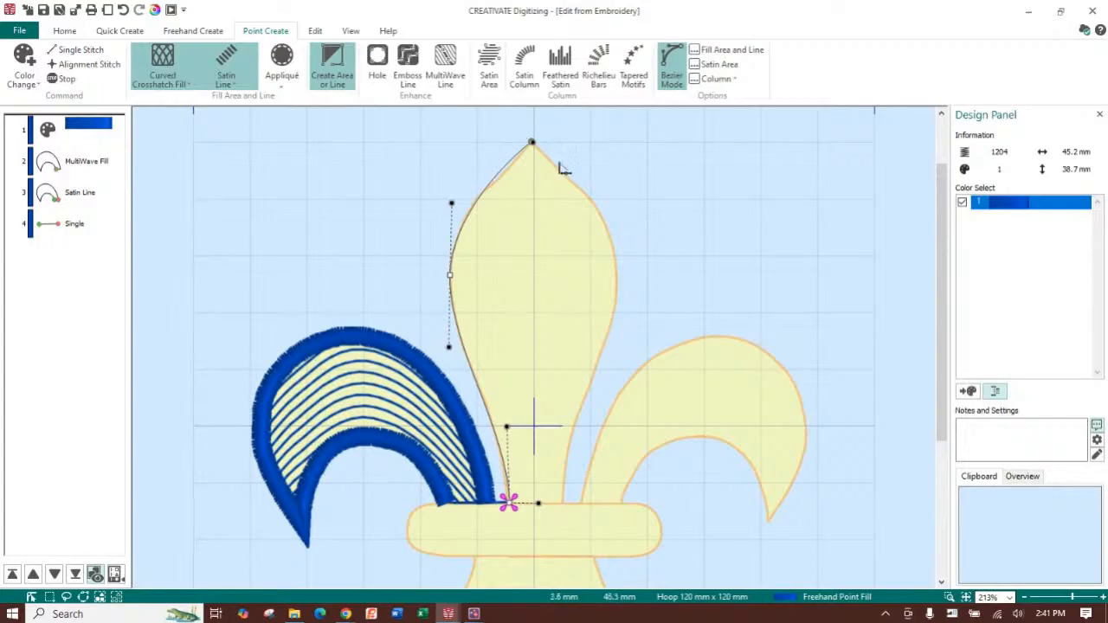
click(618, 173)
click(694, 205)
click(762, 201)
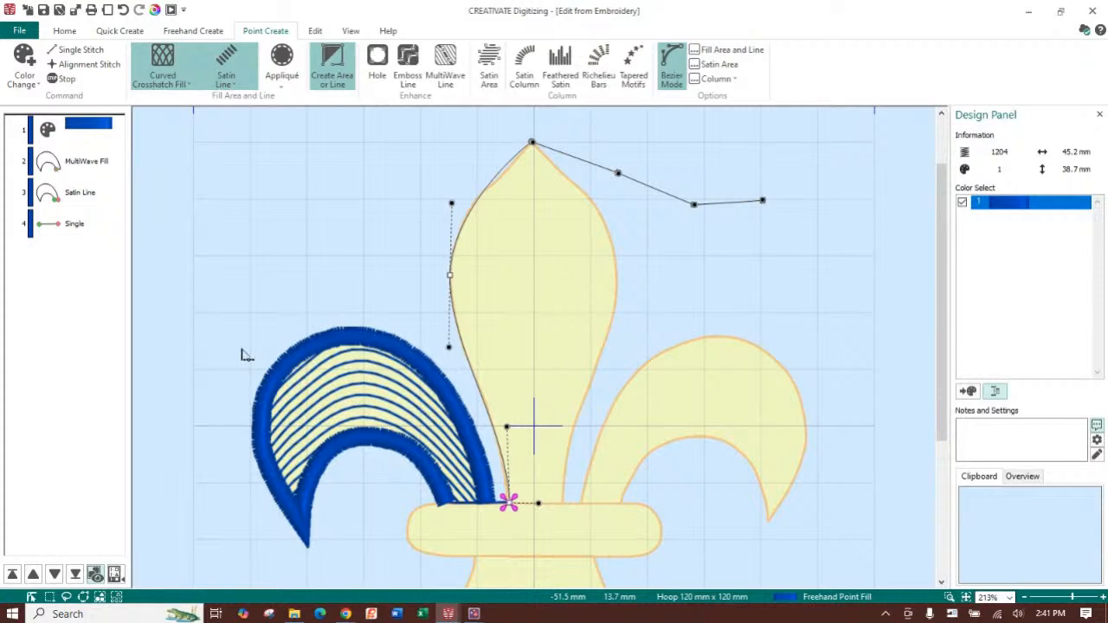
key(BackSpace)
key(BackSpace)
key(BackSpace)
key(BackSpace)
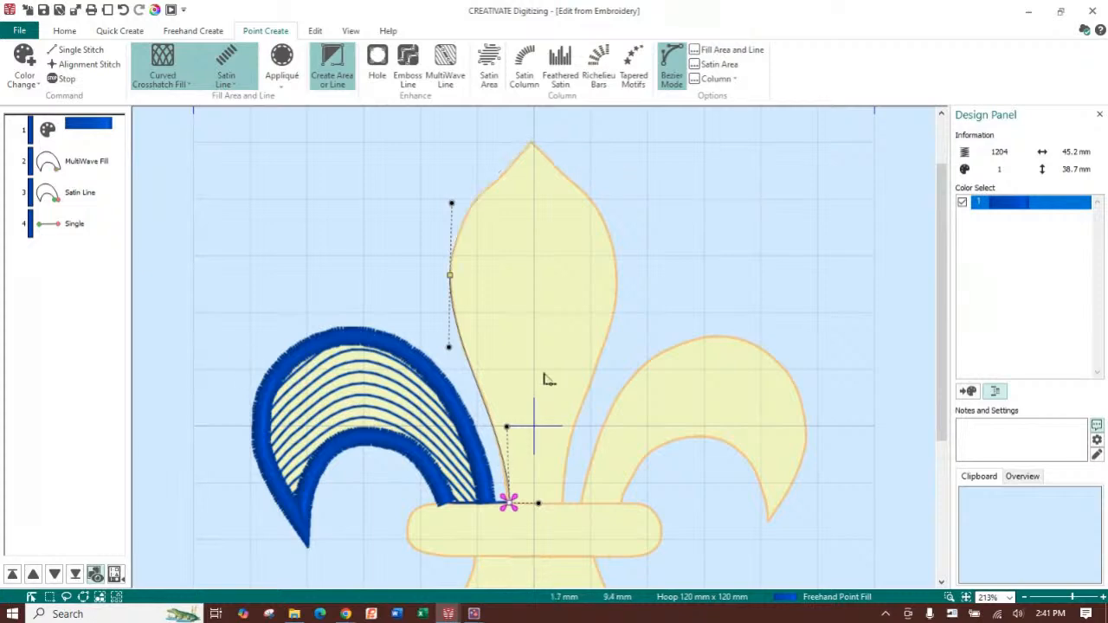
Trace the central petal's outline over the tip and right edge to the right base corner, and generate its stitches.
click(532, 145)
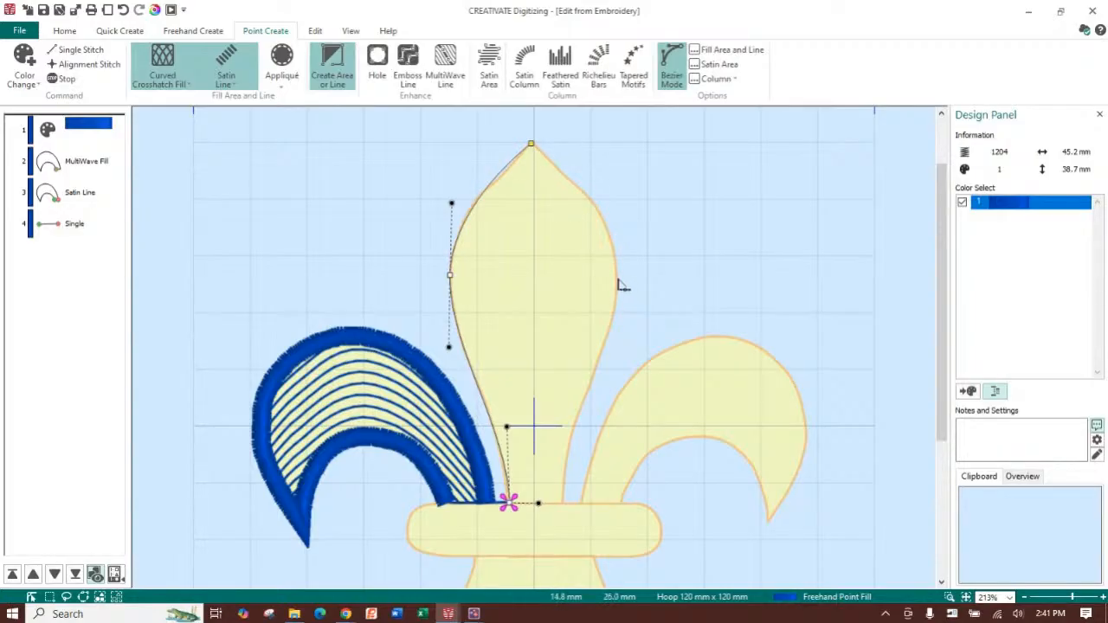
drag(616, 280, 620, 366)
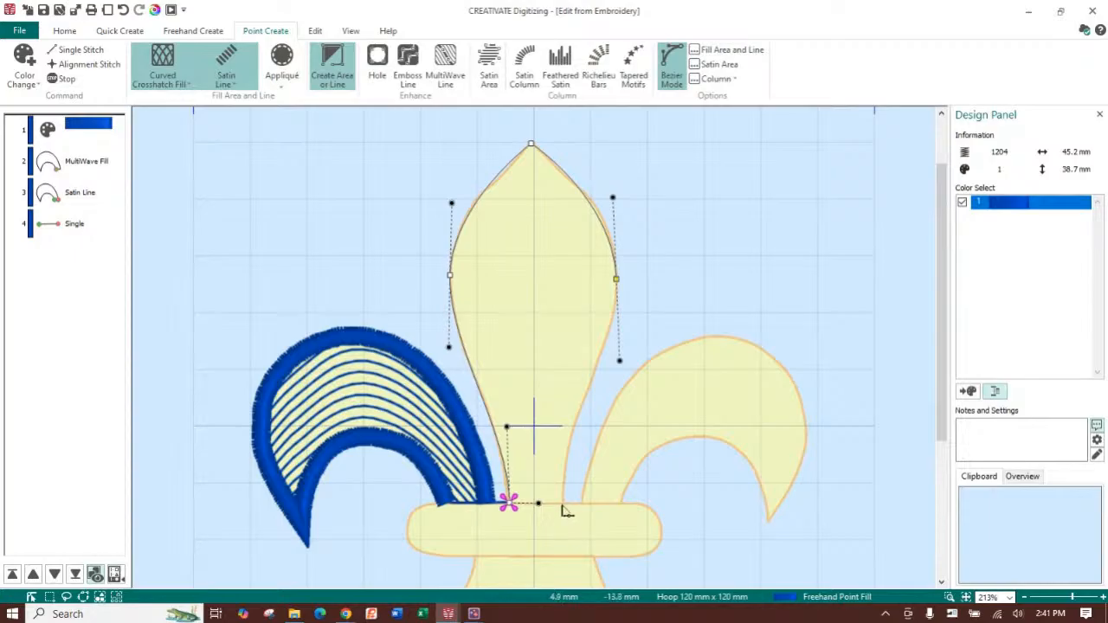
drag(562, 503, 536, 504)
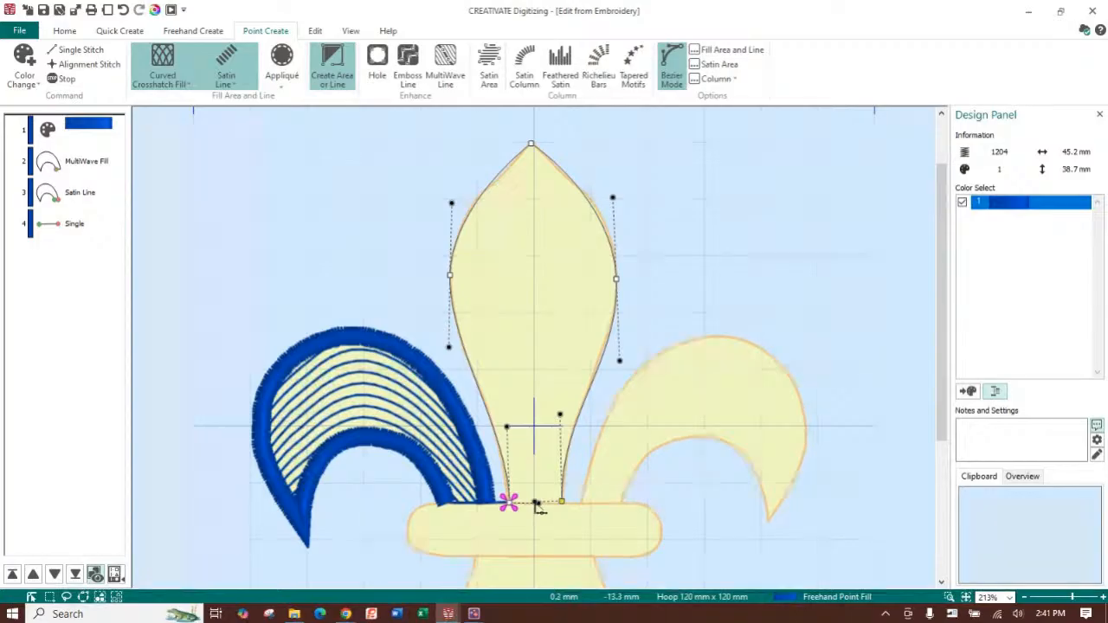
key(Return)
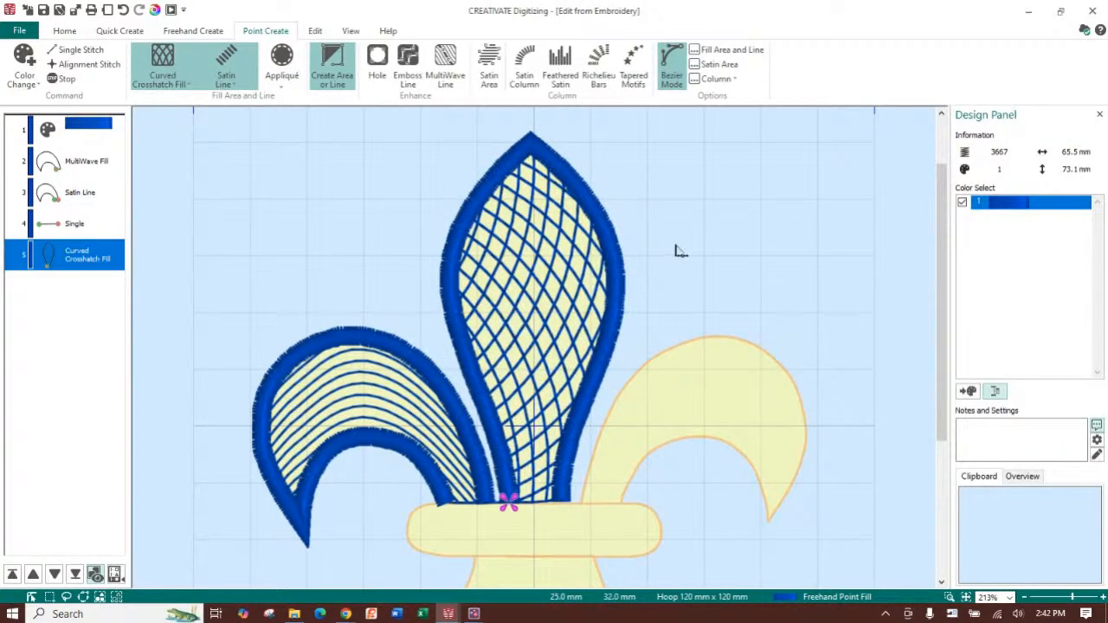
key(Escape)
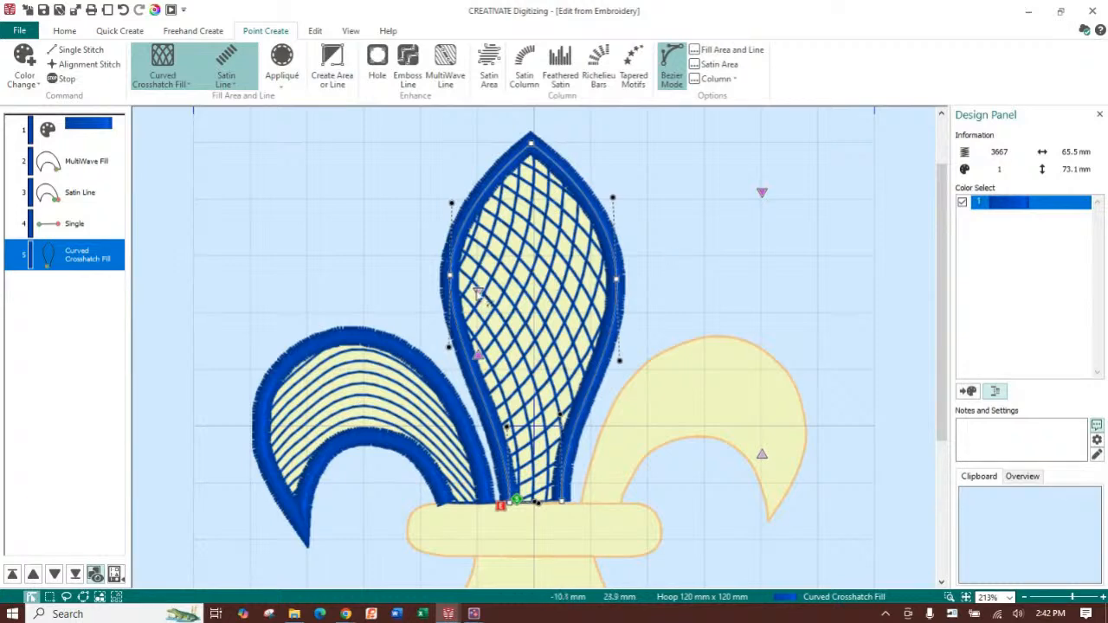
Reposition the four crosshatch guide markers outside the central petal so its diamond pattern is balanced on both sides.
drag(479, 292, 424, 260)
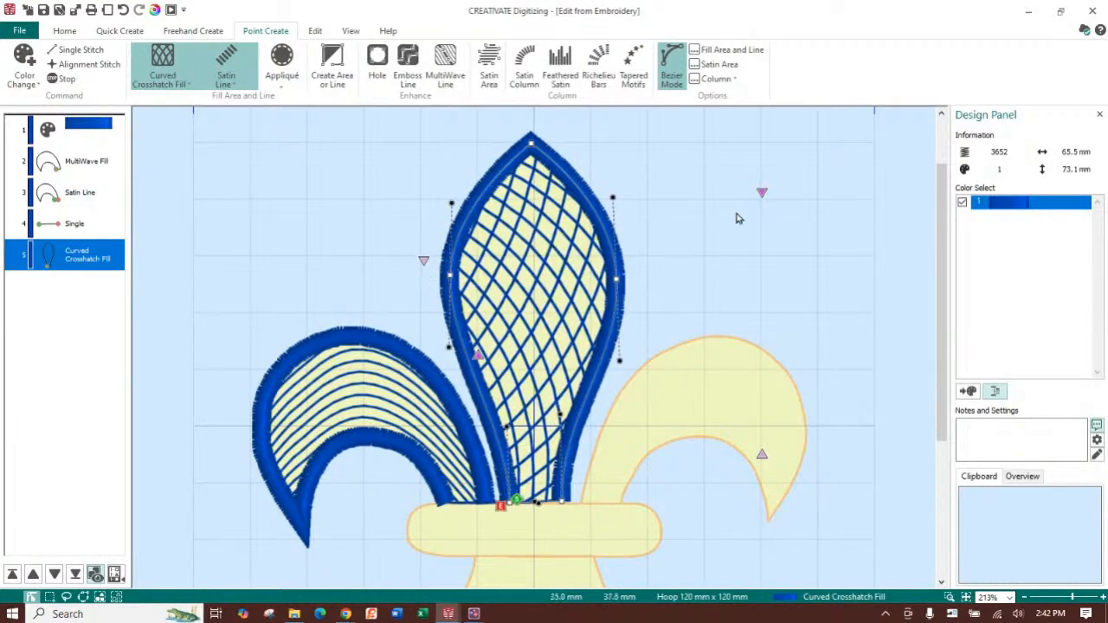
drag(761, 196, 686, 250)
click(594, 353)
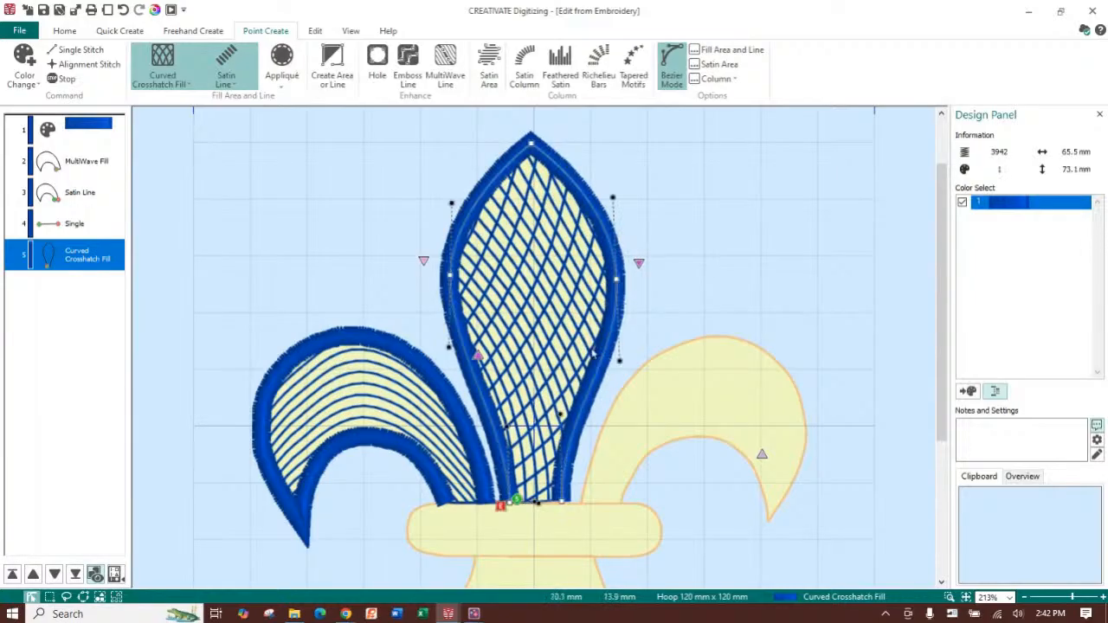
click(477, 356)
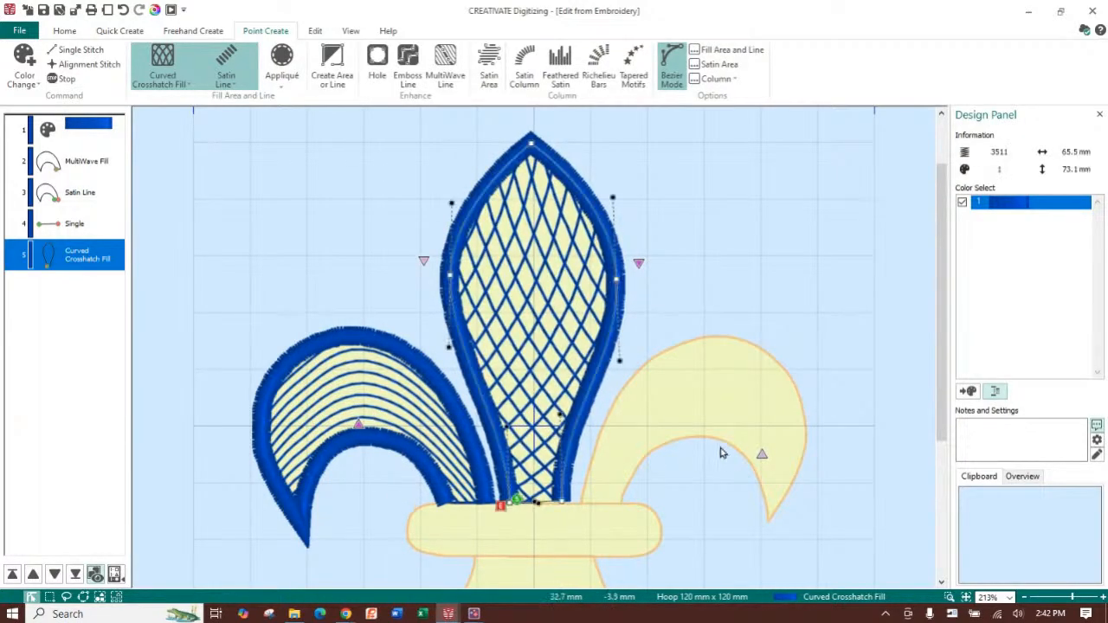
drag(762, 455, 729, 437)
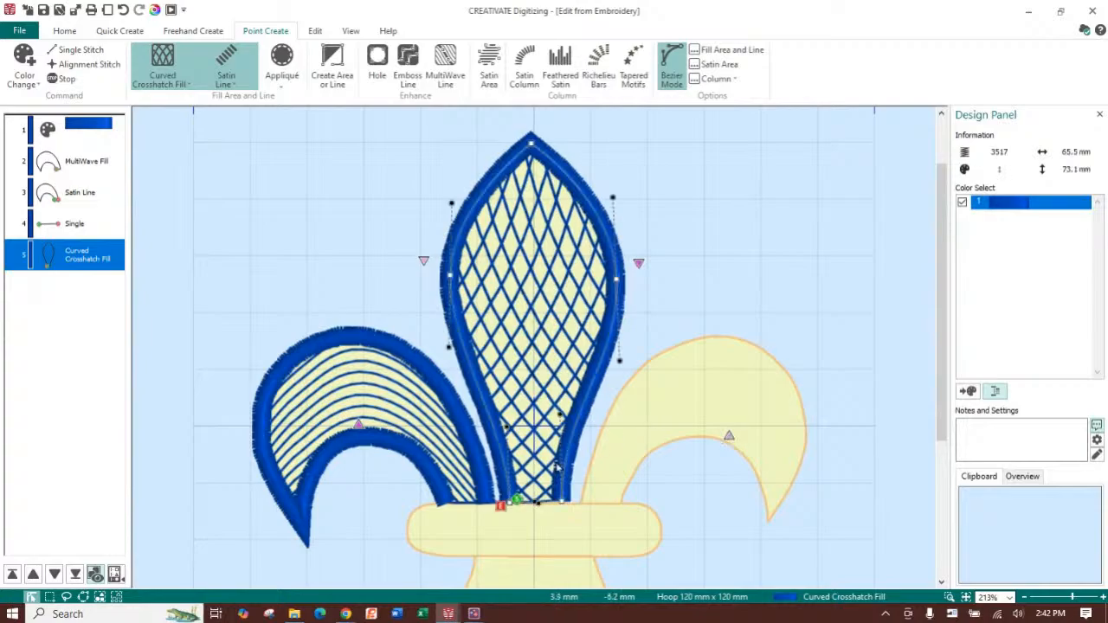
drag(639, 265, 647, 259)
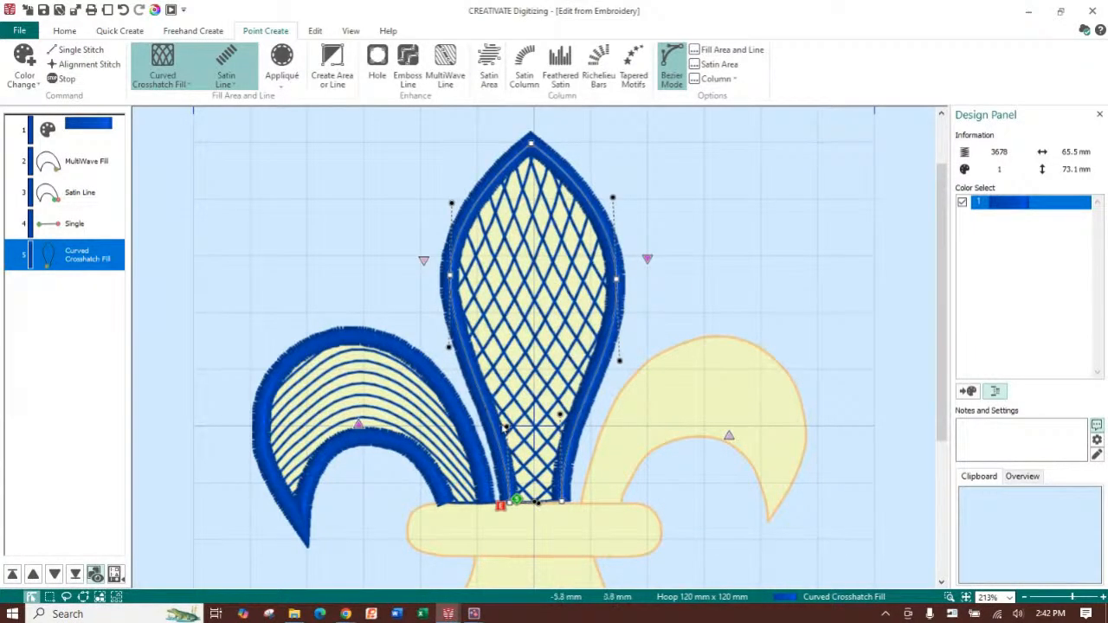
Break the central petal apart into fill and satin line, and add a single stitch from its right base corner to the right petal's base.
click(315, 31)
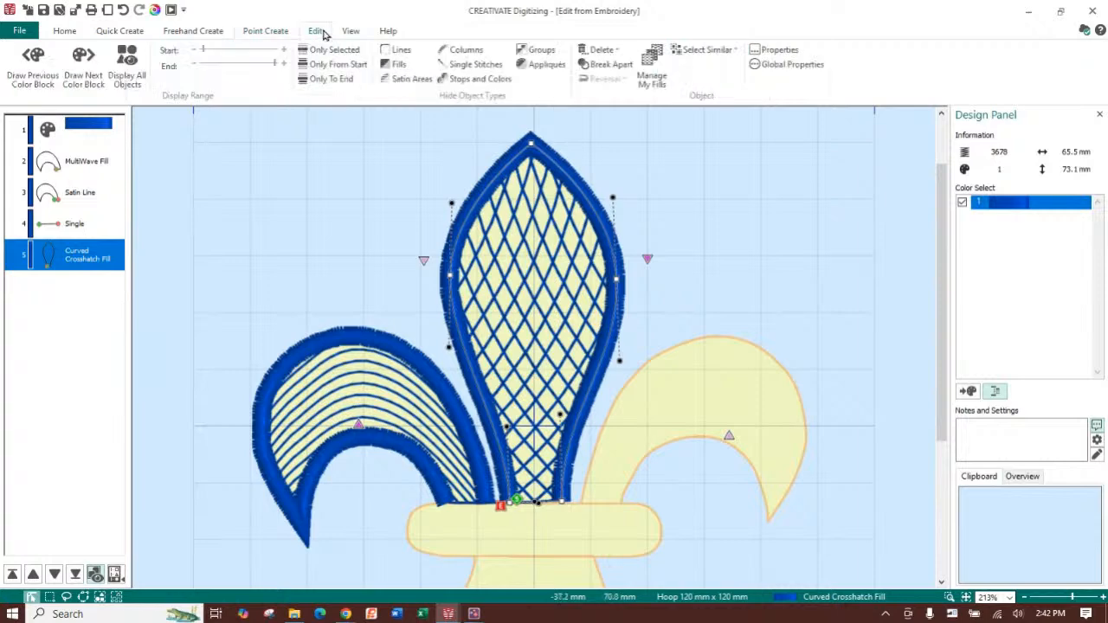
click(596, 65)
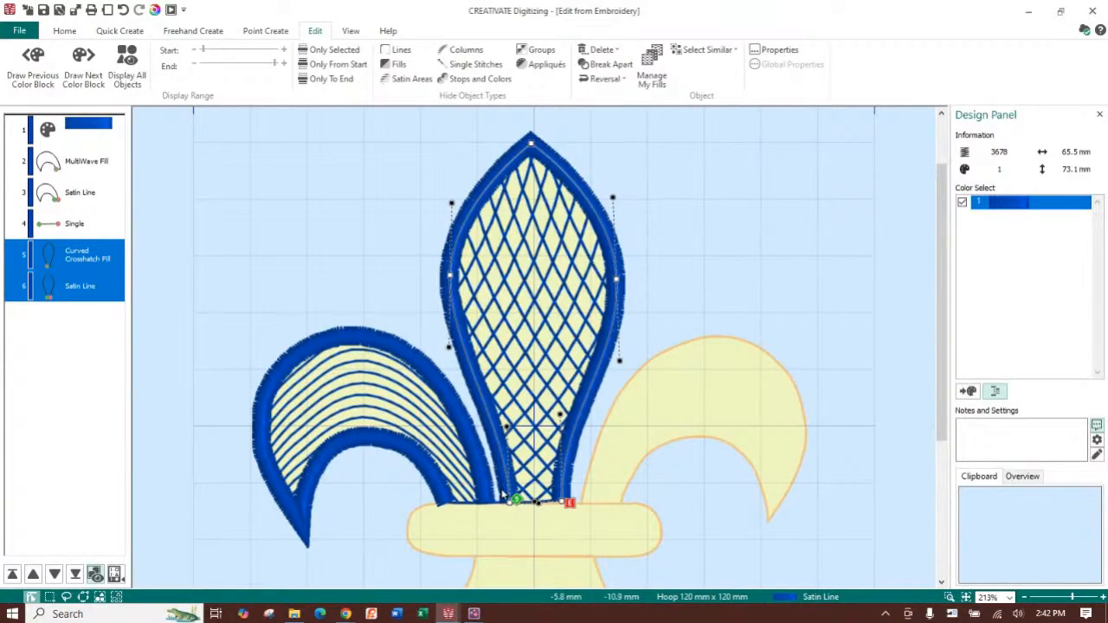
click(265, 30)
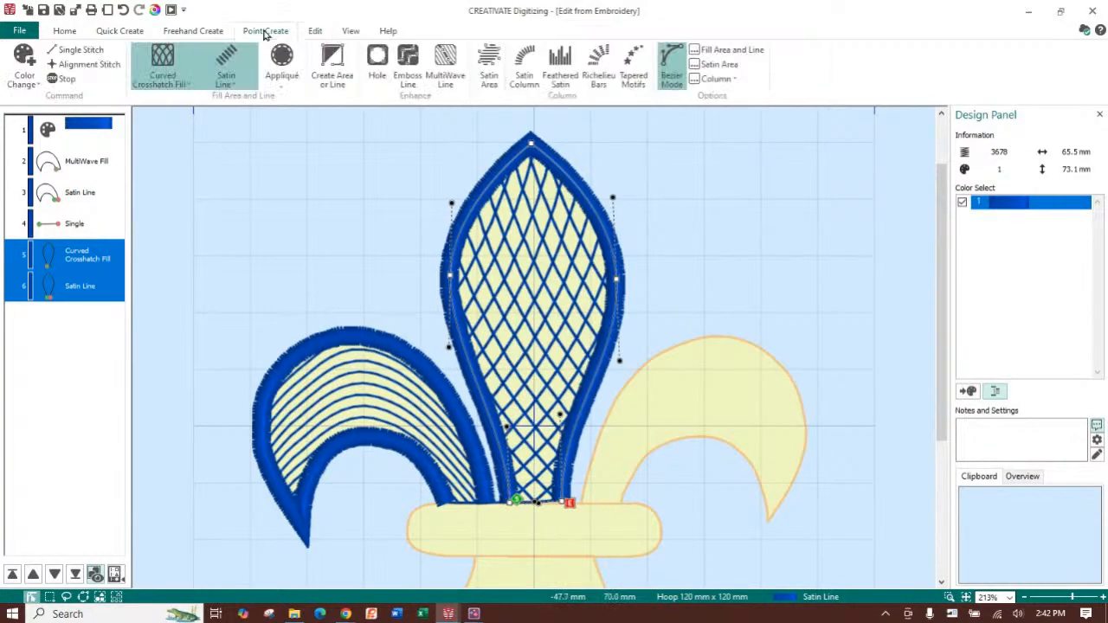
click(93, 52)
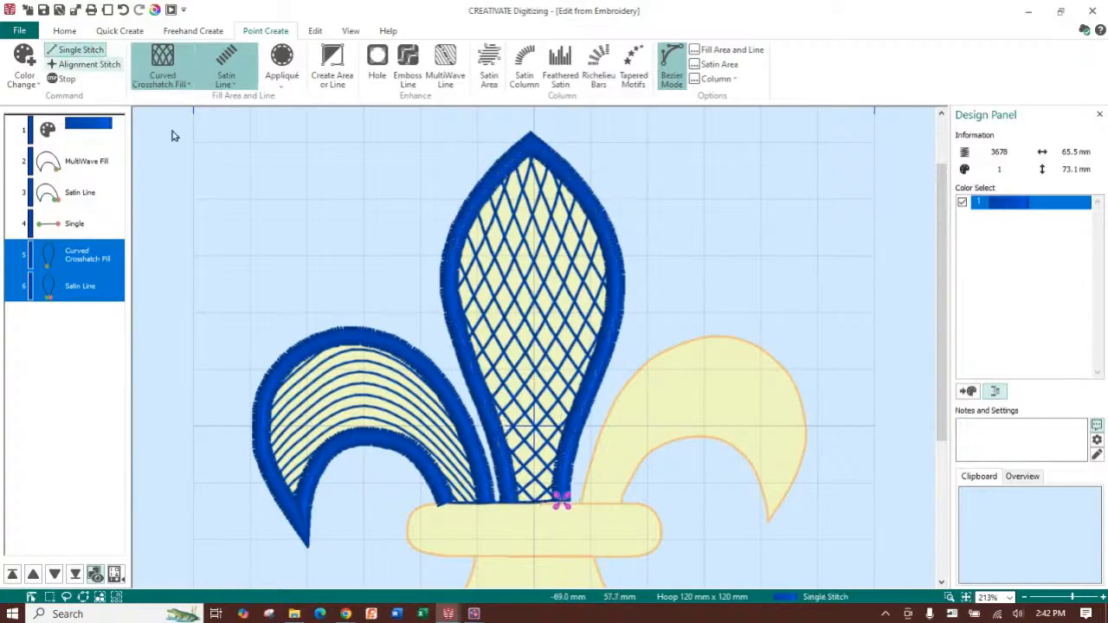
click(581, 504)
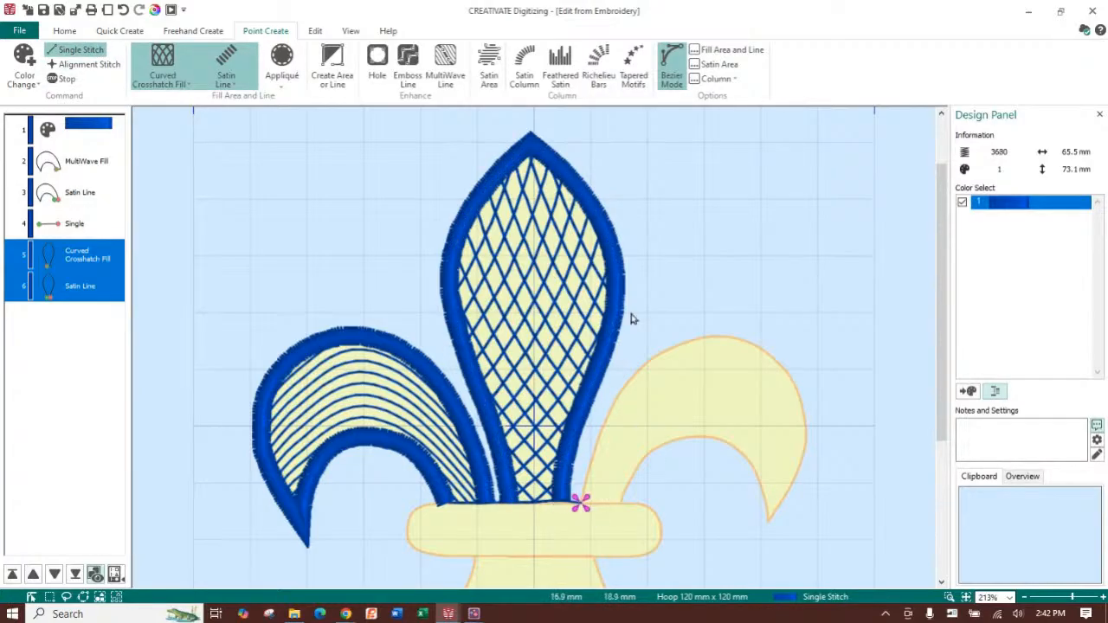
key(Return)
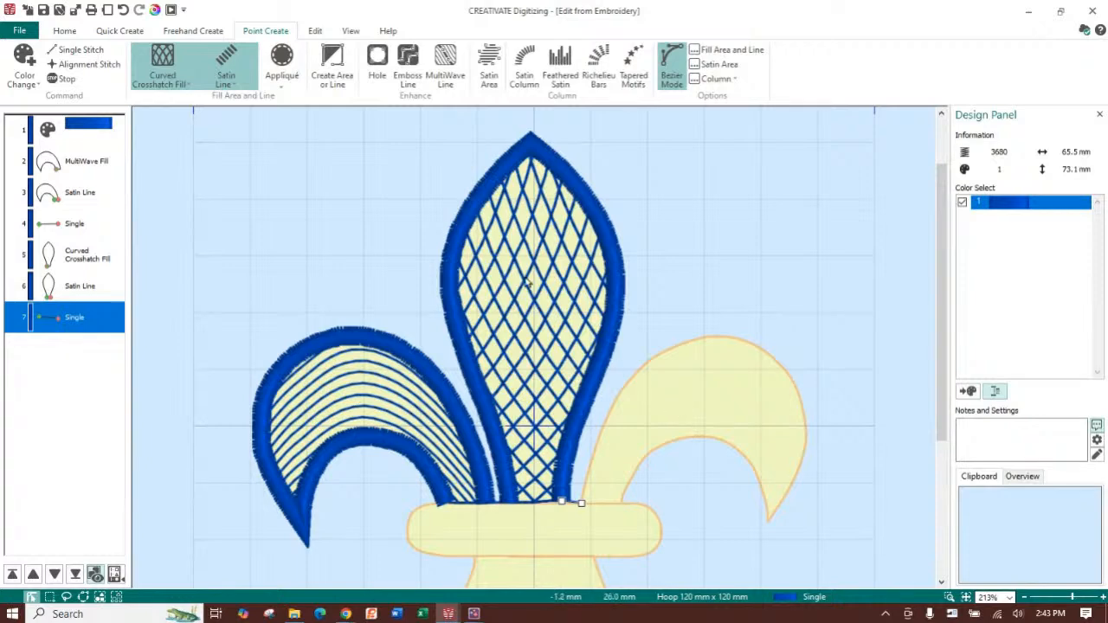
Check the stitches in 2D View and switch the design to Object View.
click(351, 31)
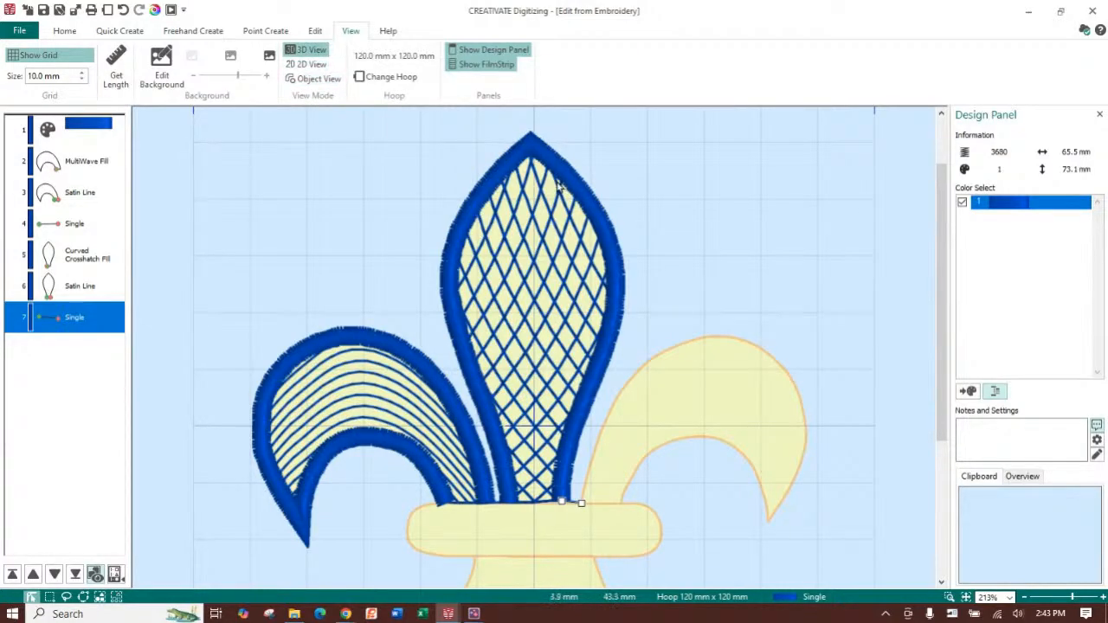
click(307, 64)
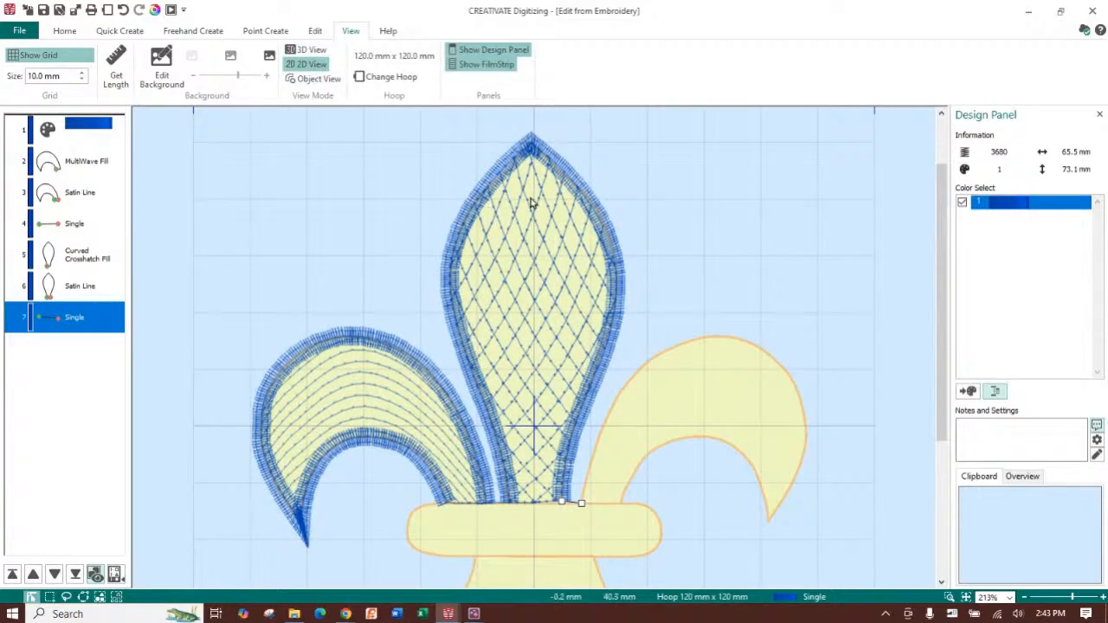
click(317, 79)
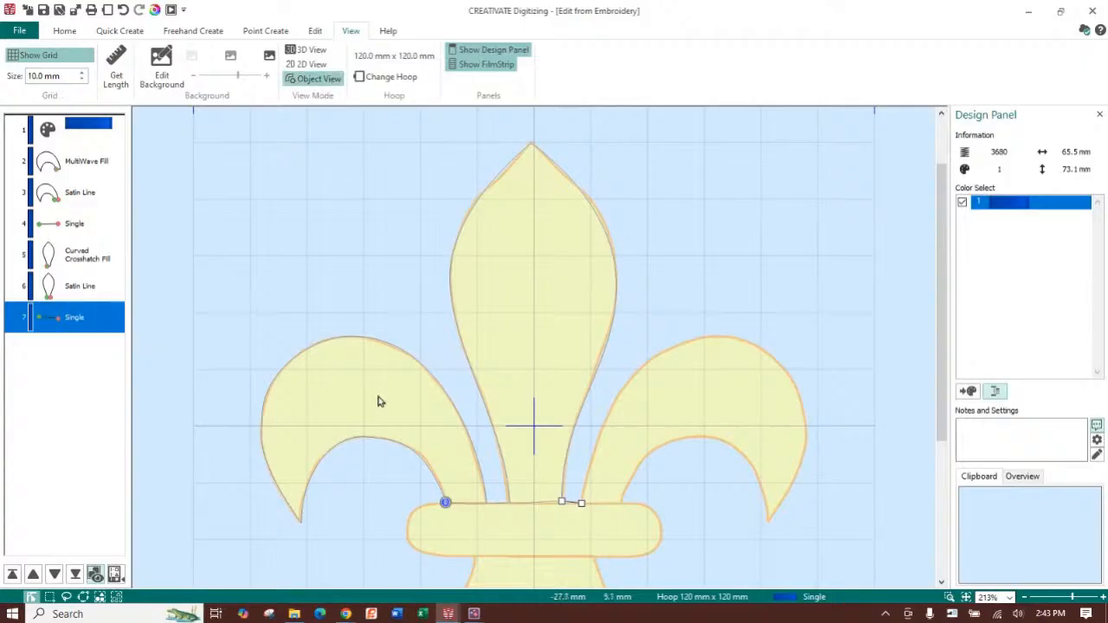
Copy the left petal's MultiWave Fill and Satin Line together and paste the pair into the design.
click(401, 355)
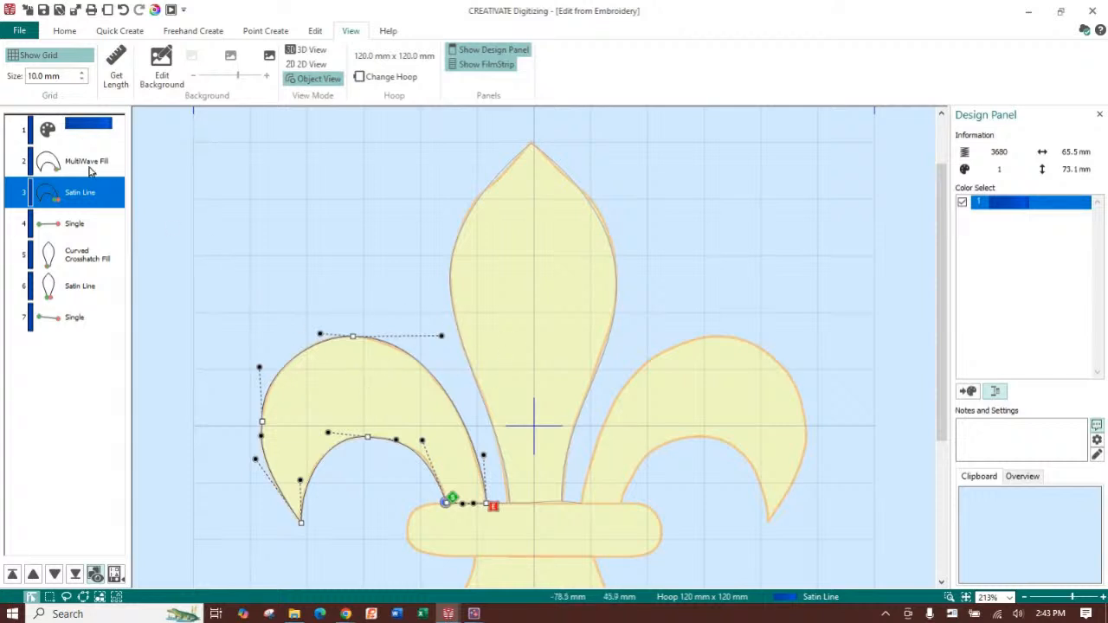
click(81, 29)
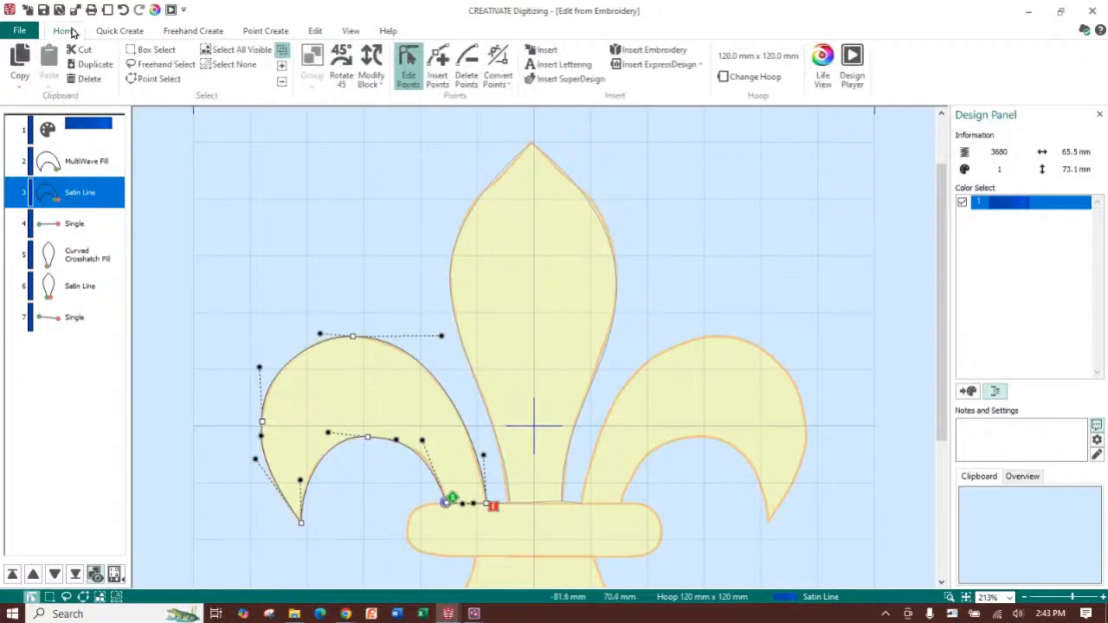
click(93, 167)
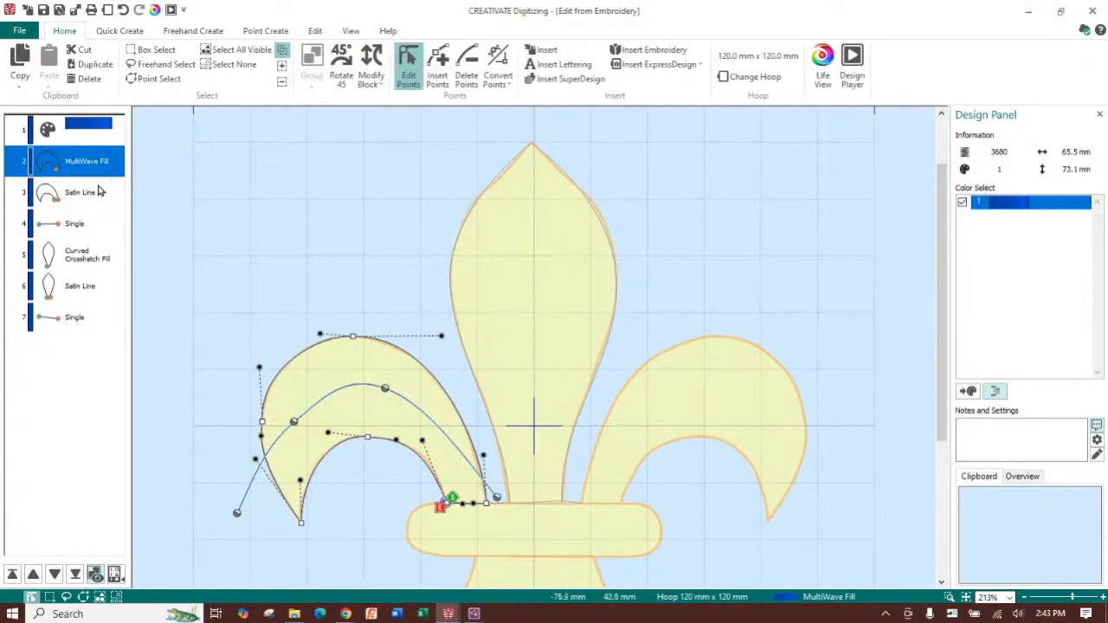
shift+click(90, 194)
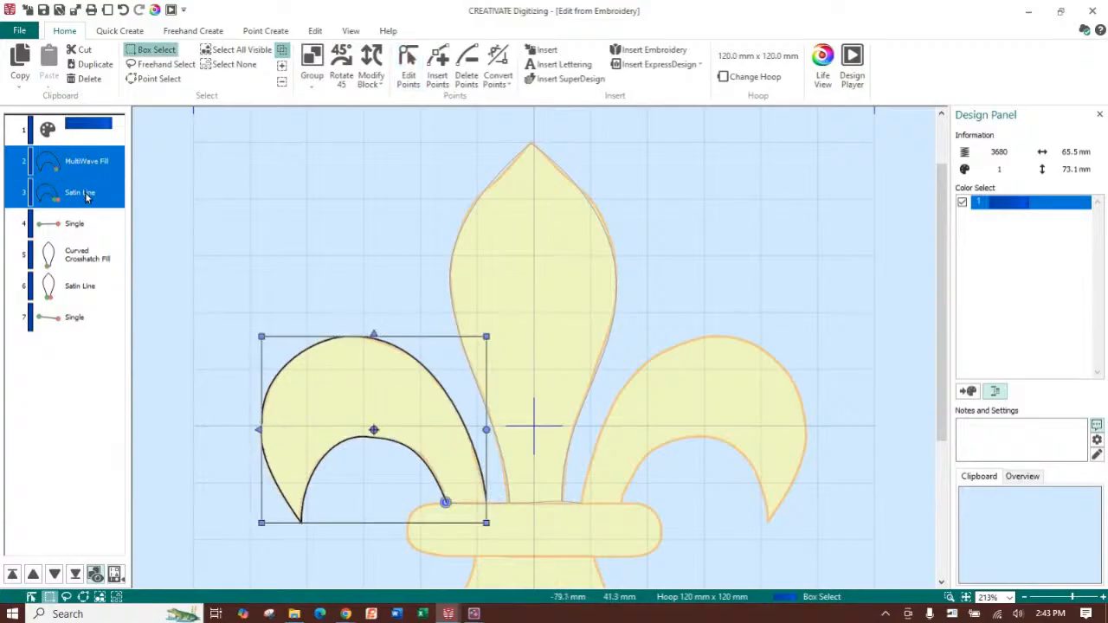
click(21, 59)
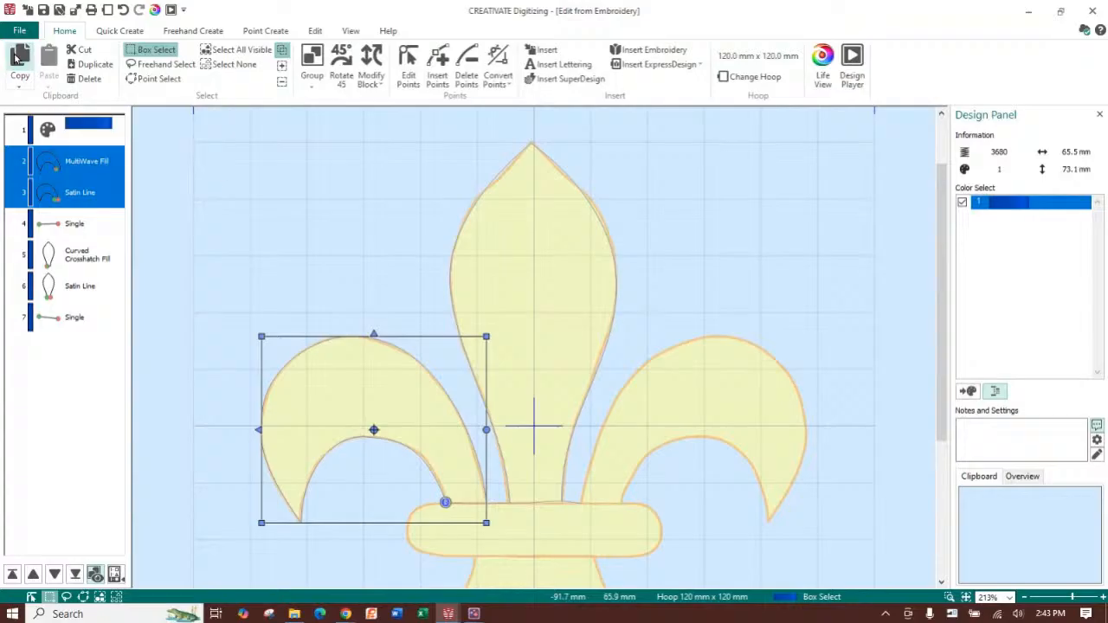
click(51, 60)
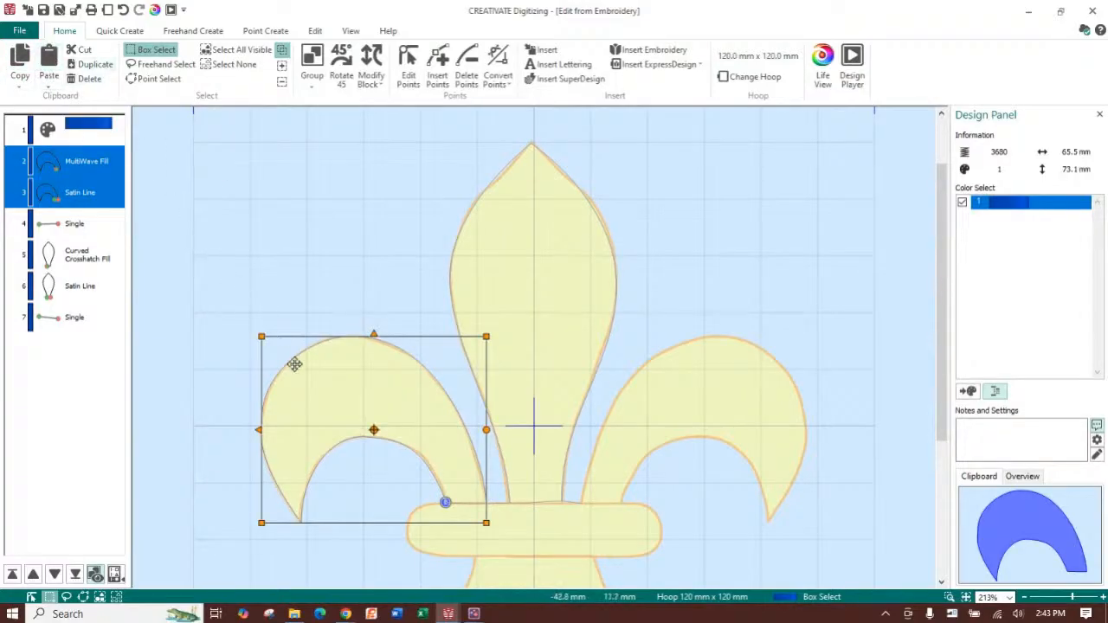
Place the pasted petal copy above the right petal and make it the last group in the stitch order.
drag(323, 398, 677, 250)
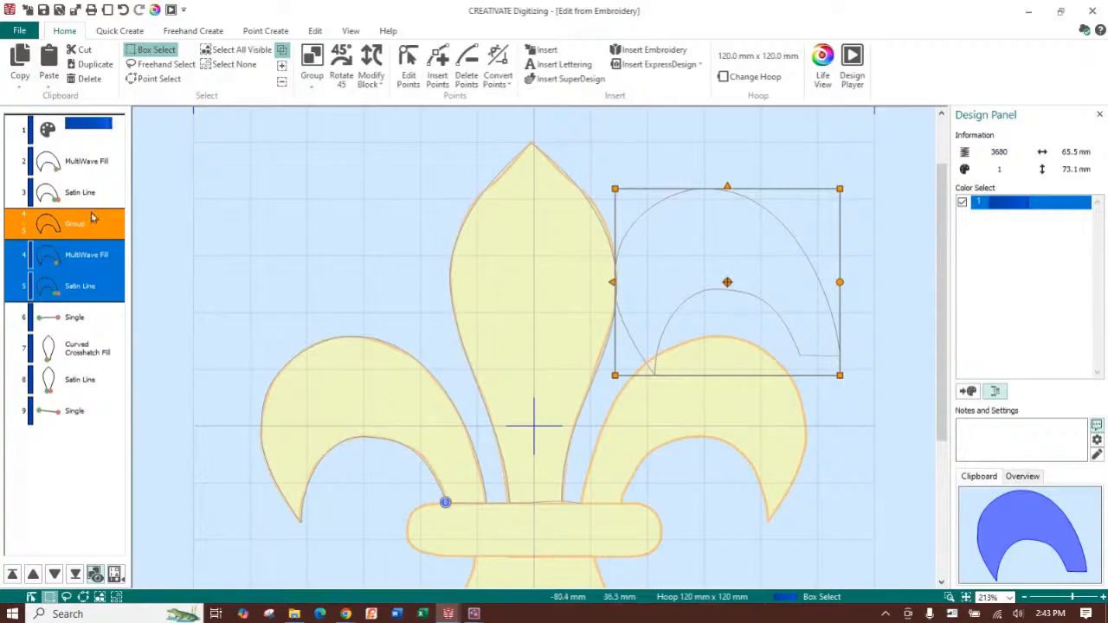
drag(79, 245, 87, 444)
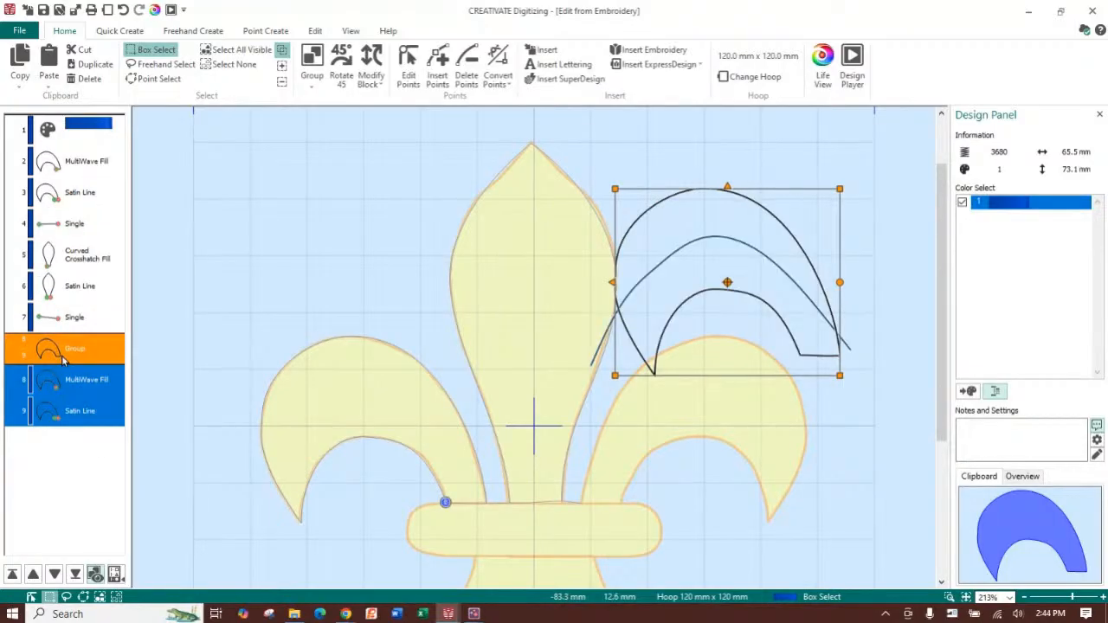
Delete the pasted petal copy and paste a fresh copy of the left petal's MultiWave Fill and Satin Line after the last single stitch.
key(Delete)
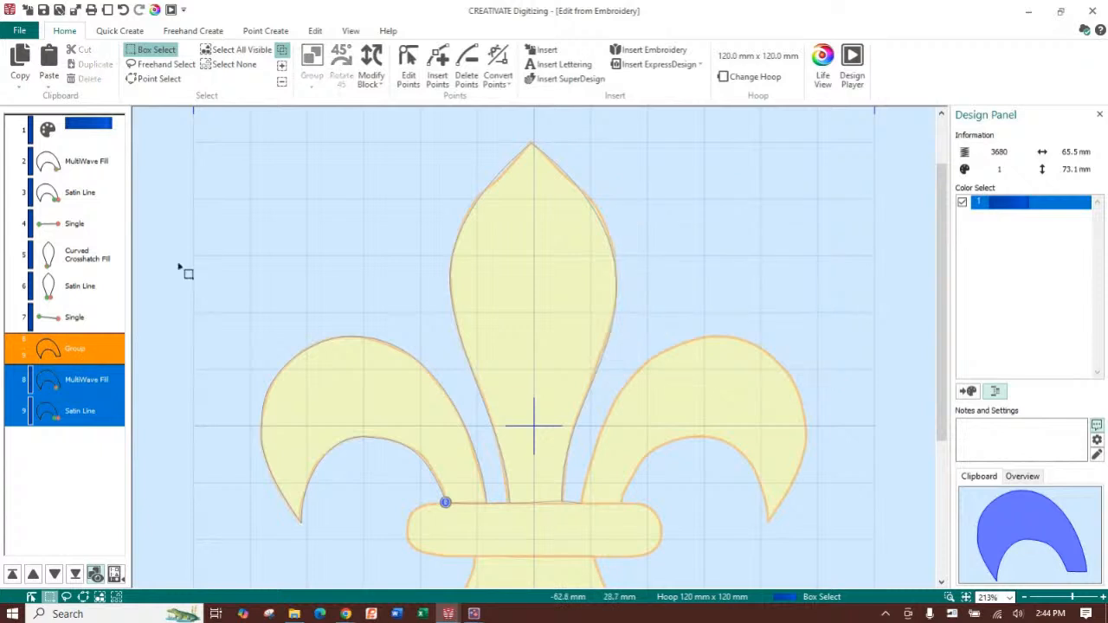
click(84, 165)
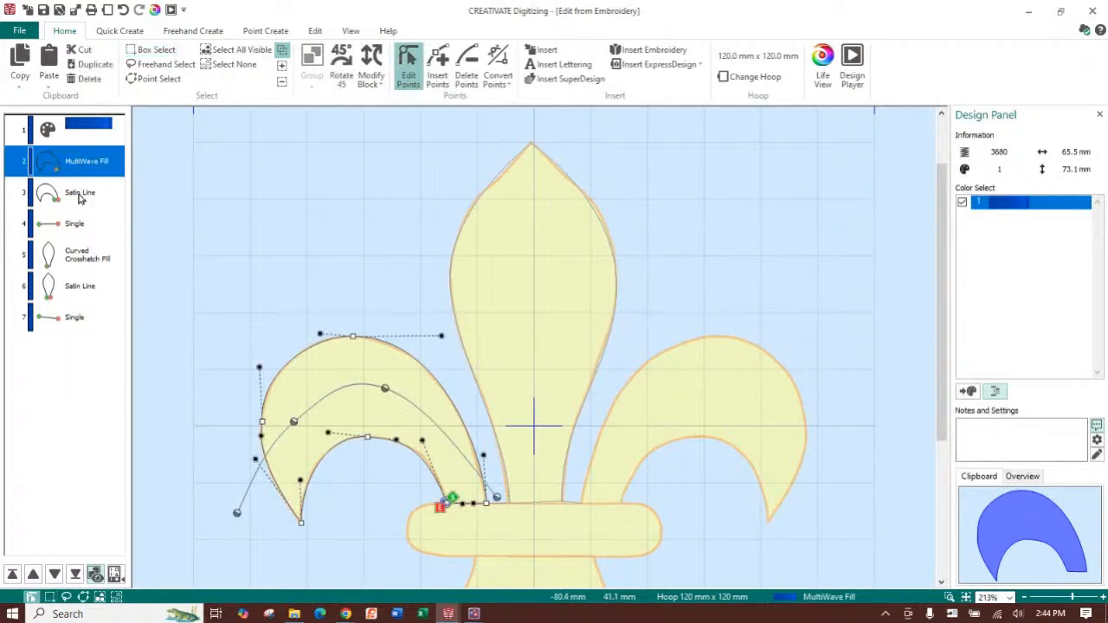
shift+click(82, 194)
click(20, 59)
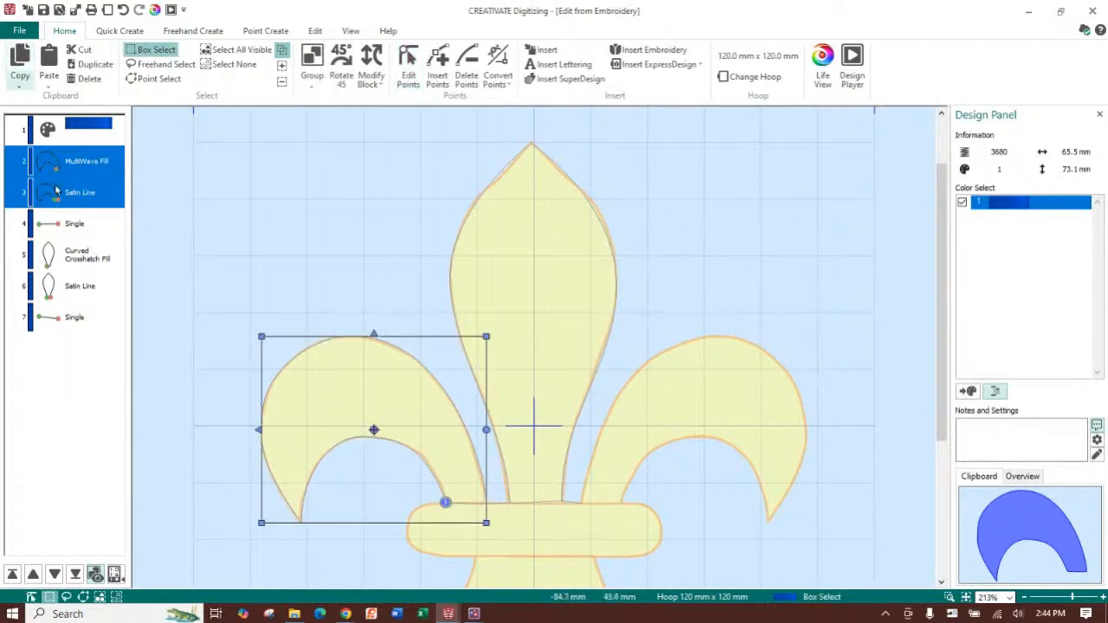
click(74, 321)
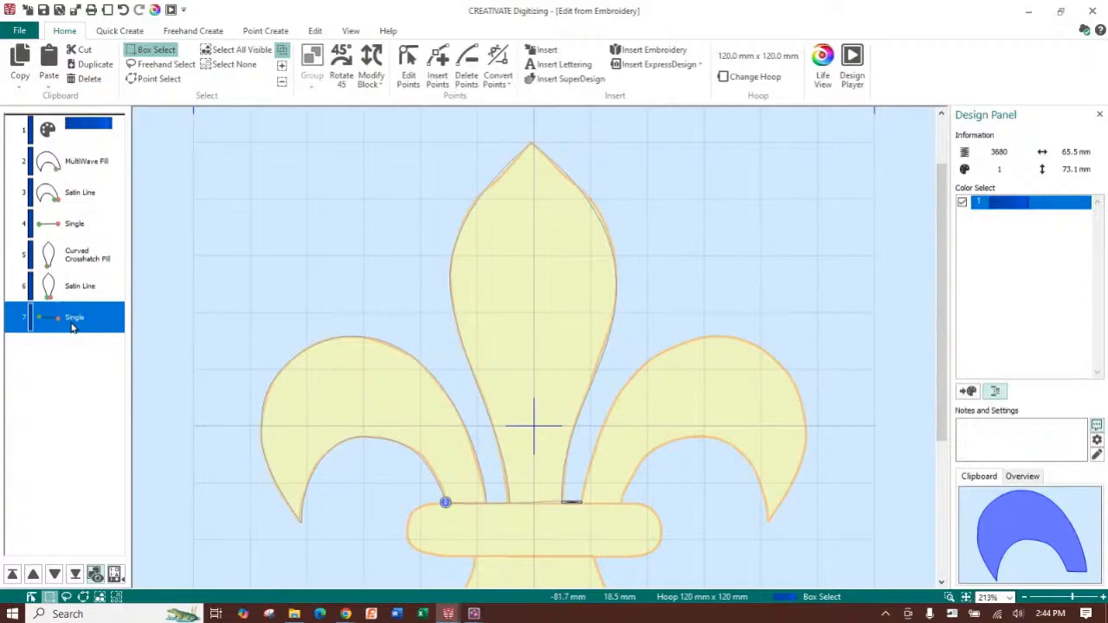
click(48, 61)
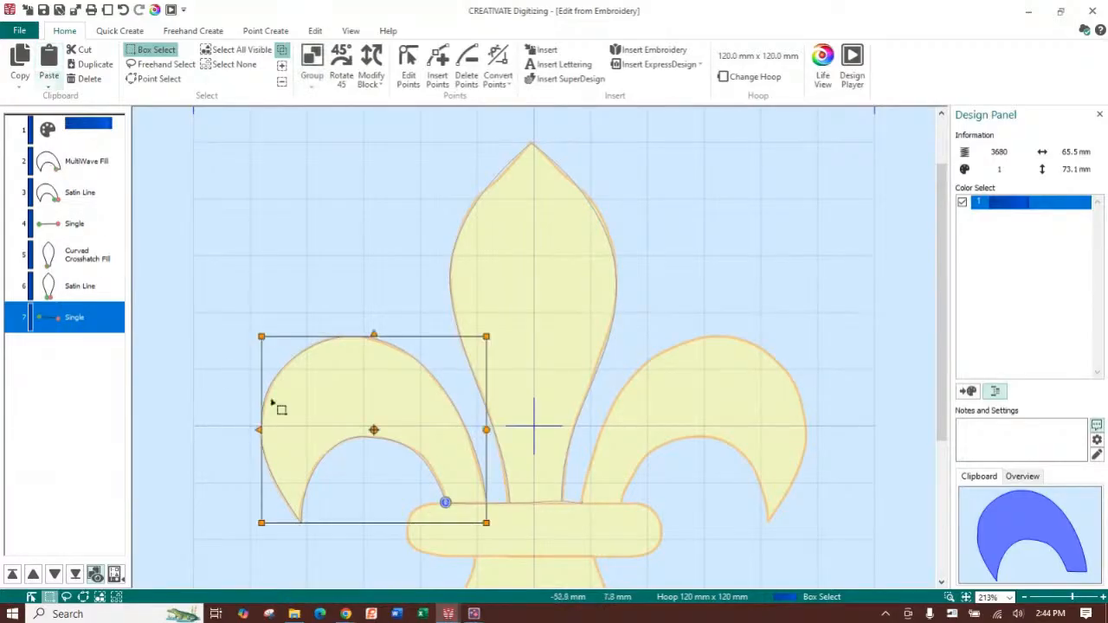
Mirror the pasted petal horizontally and align it with the right petal of the background picture, nudging it slightly left and up.
drag(353, 401, 630, 276)
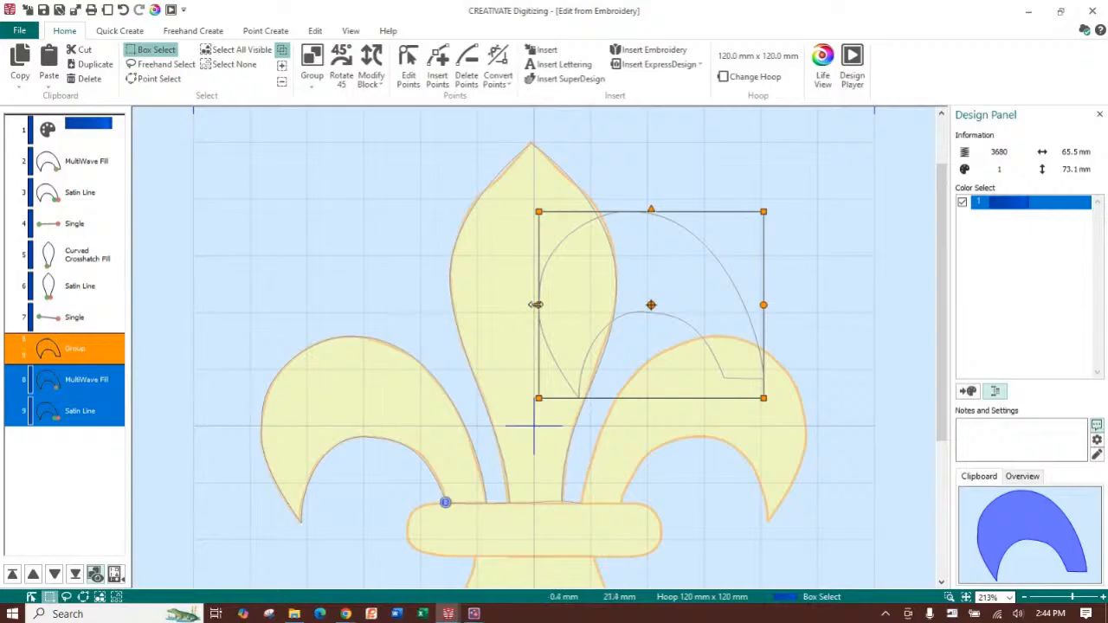
drag(673, 243, 727, 372)
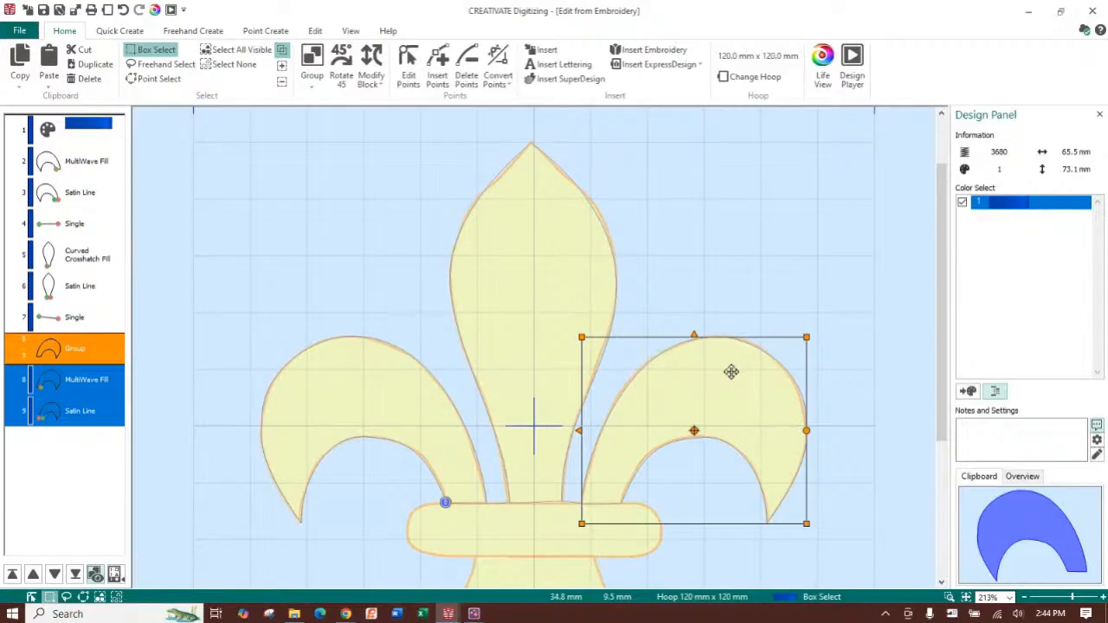
key(Left)
key(Left)
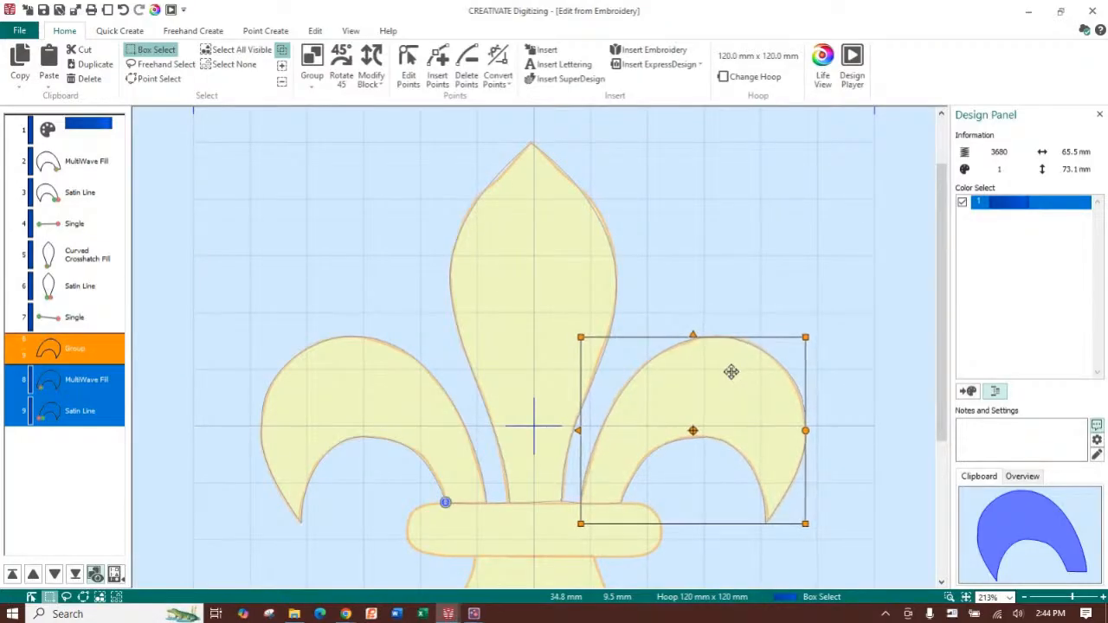
key(Up)
key(Up)
key(Left)
key(Left)
key(Up)
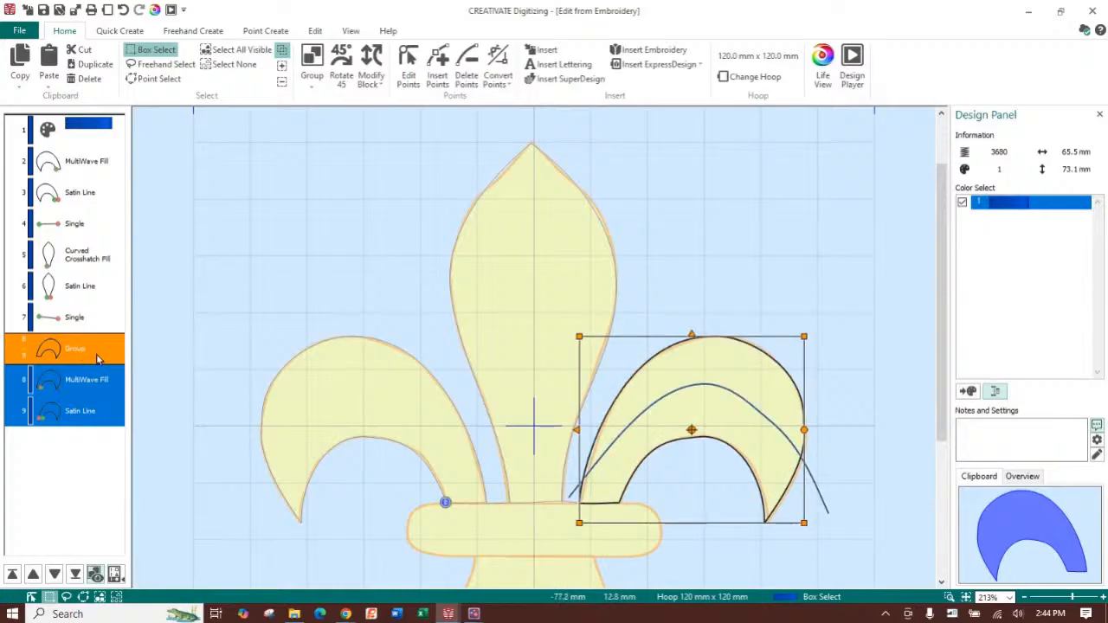
Ungroup the mirrored petal into its separate MultiWave Fill and Satin Line objects.
click(312, 73)
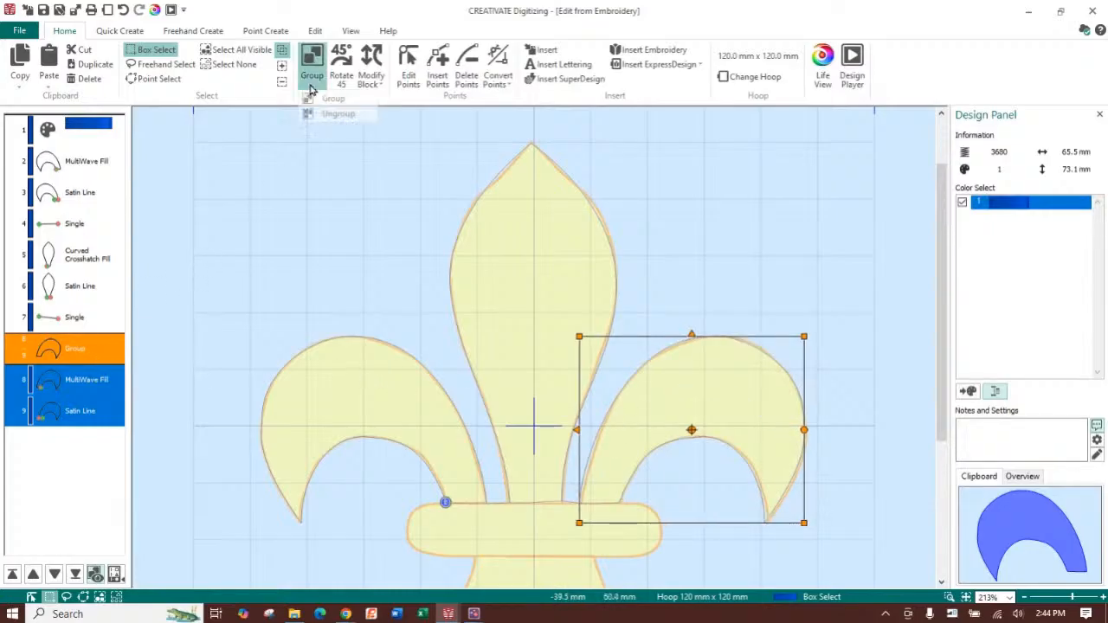
click(329, 115)
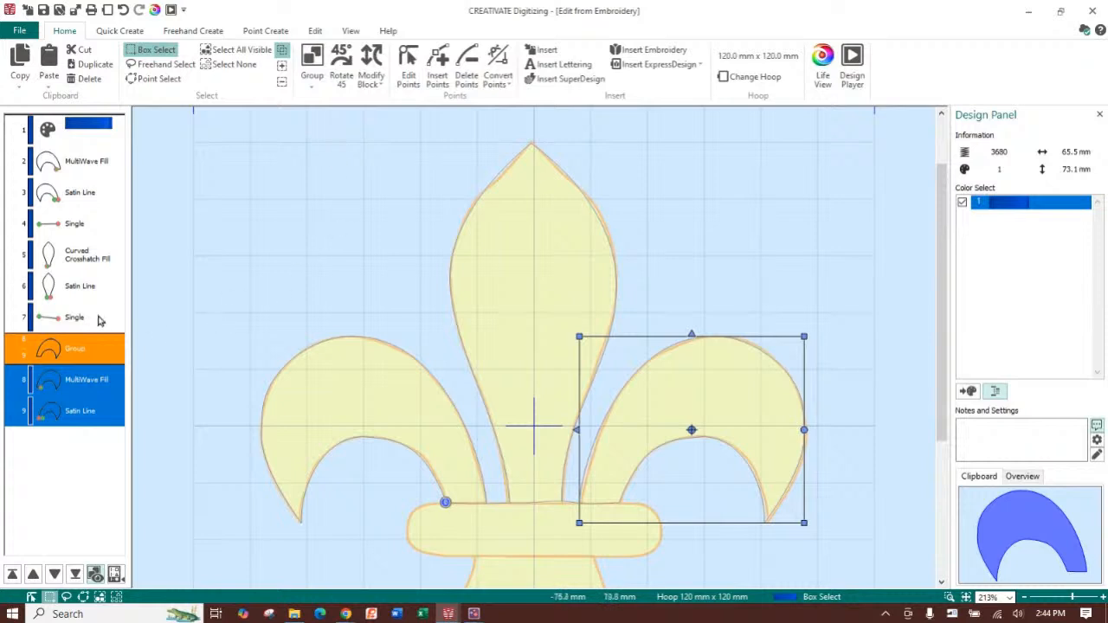
click(82, 206)
right_click(370, 271)
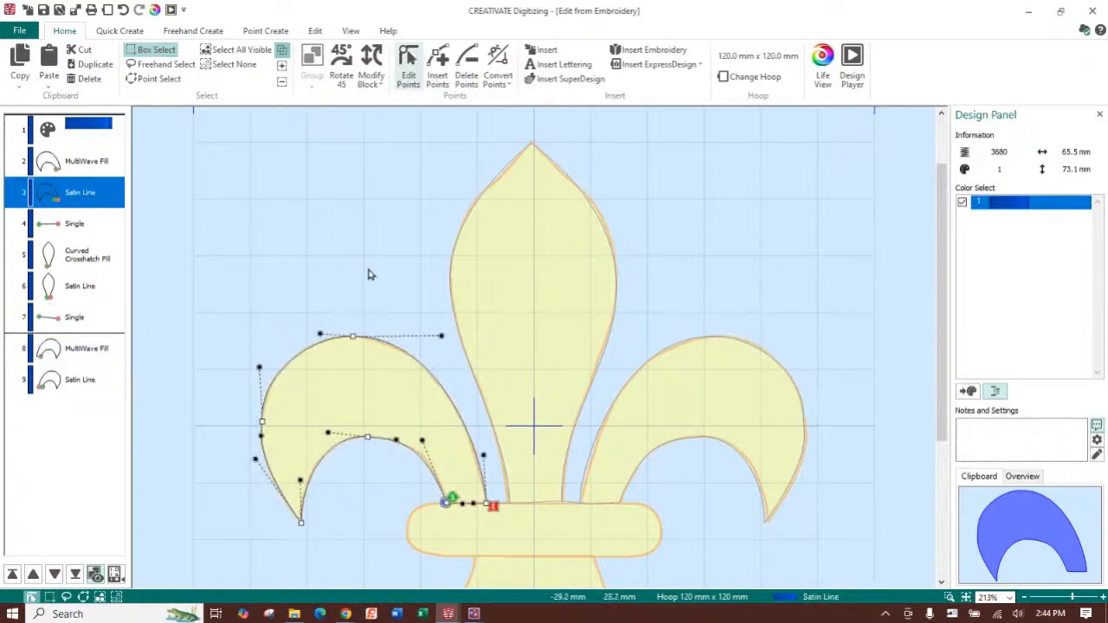
Move the start and end points of the right petal's MultiWave Fill to its inner base corner, where the connecting stitch ends.
click(94, 291)
click(94, 317)
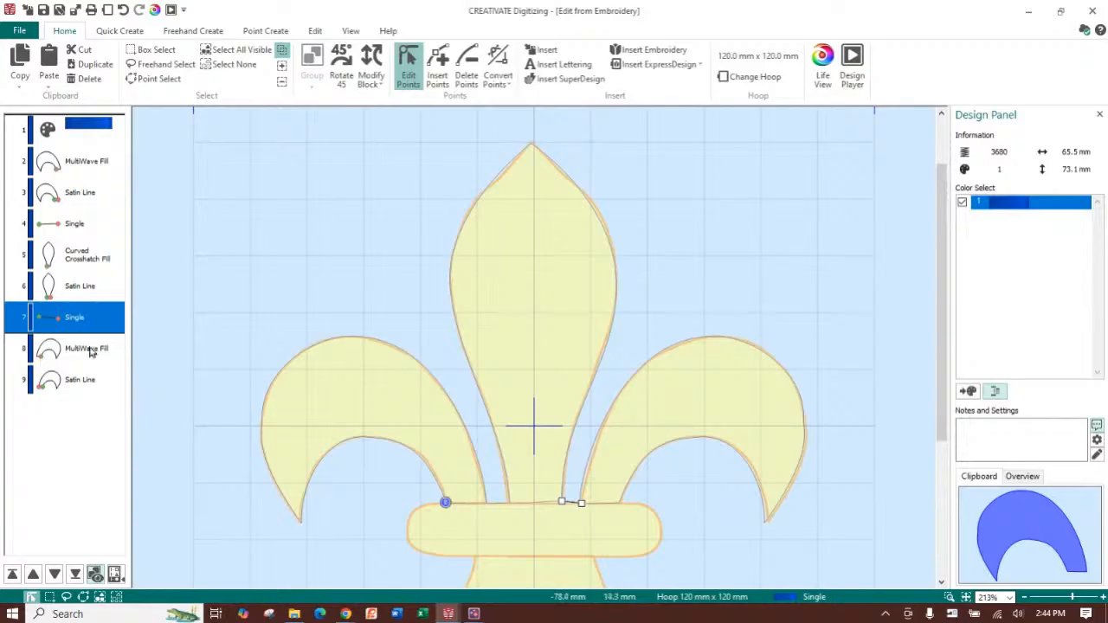
click(94, 349)
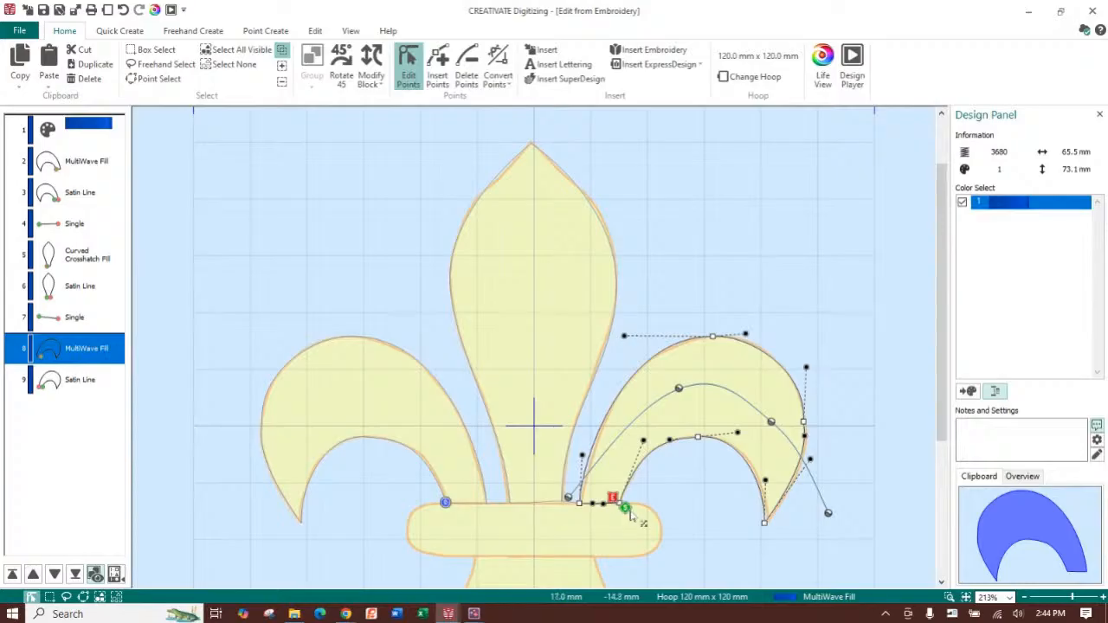
mouse_move(625, 509)
mouse_down()
mouse_move(572, 507)
mouse_move(598, 512)
mouse_up()
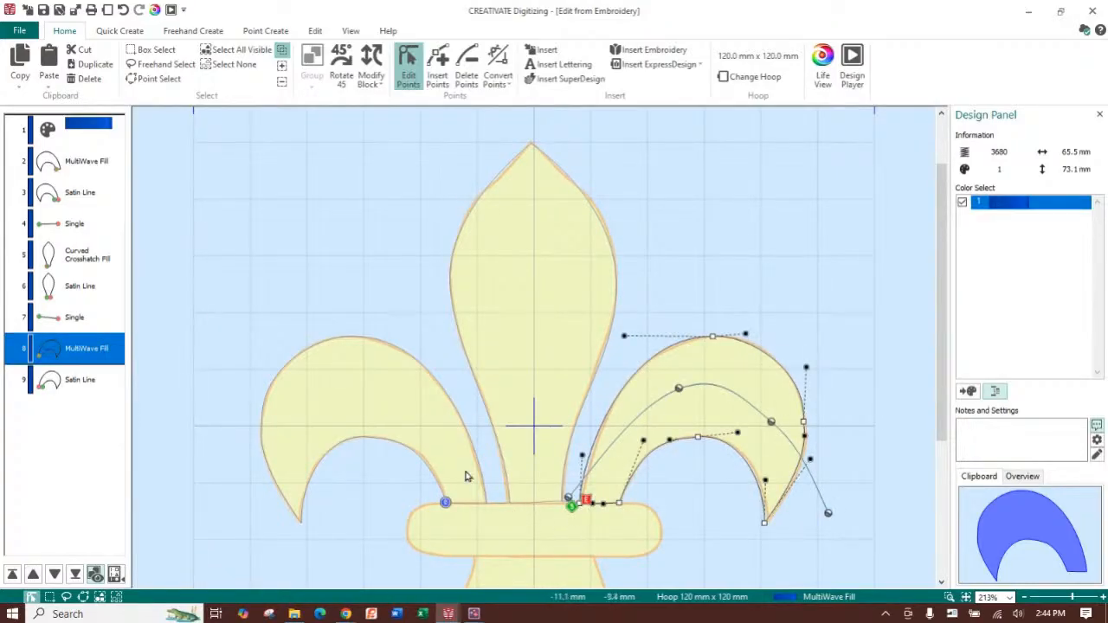
Reverse the right petal's Satin Line so that it starts at the inner base corner and ends at the outer one.
click(80, 321)
click(100, 355)
click(38, 384)
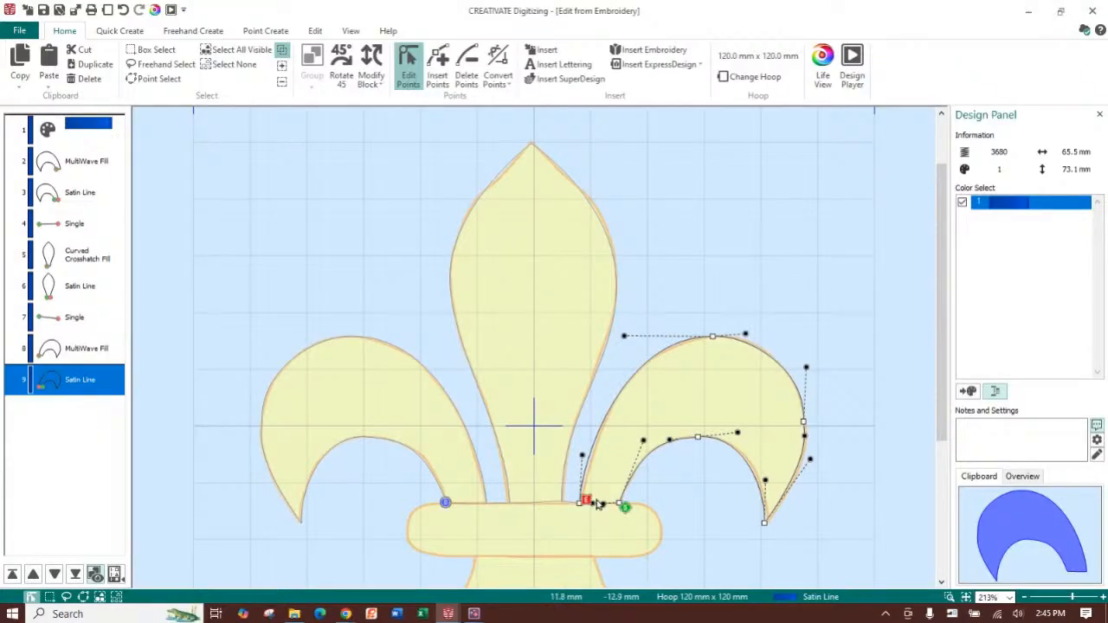
click(315, 32)
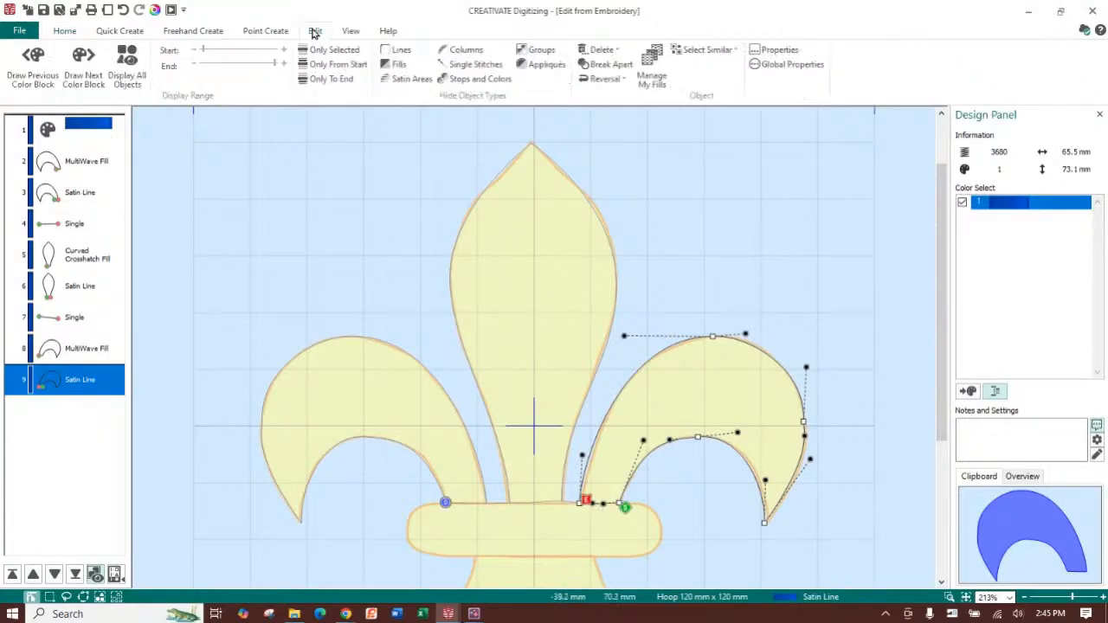
click(603, 79)
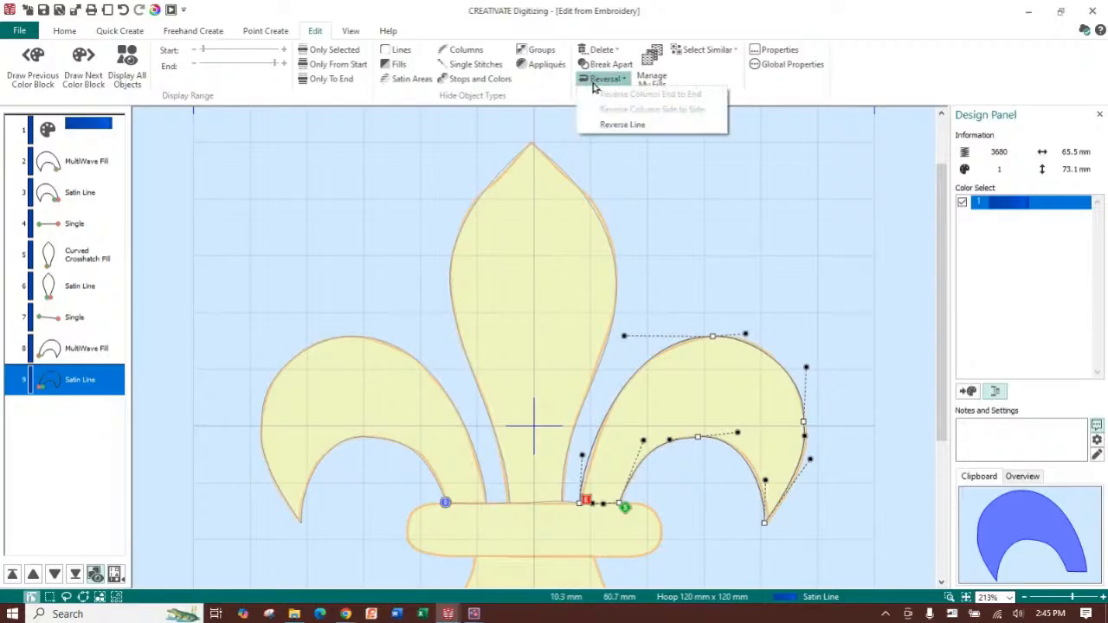
click(622, 125)
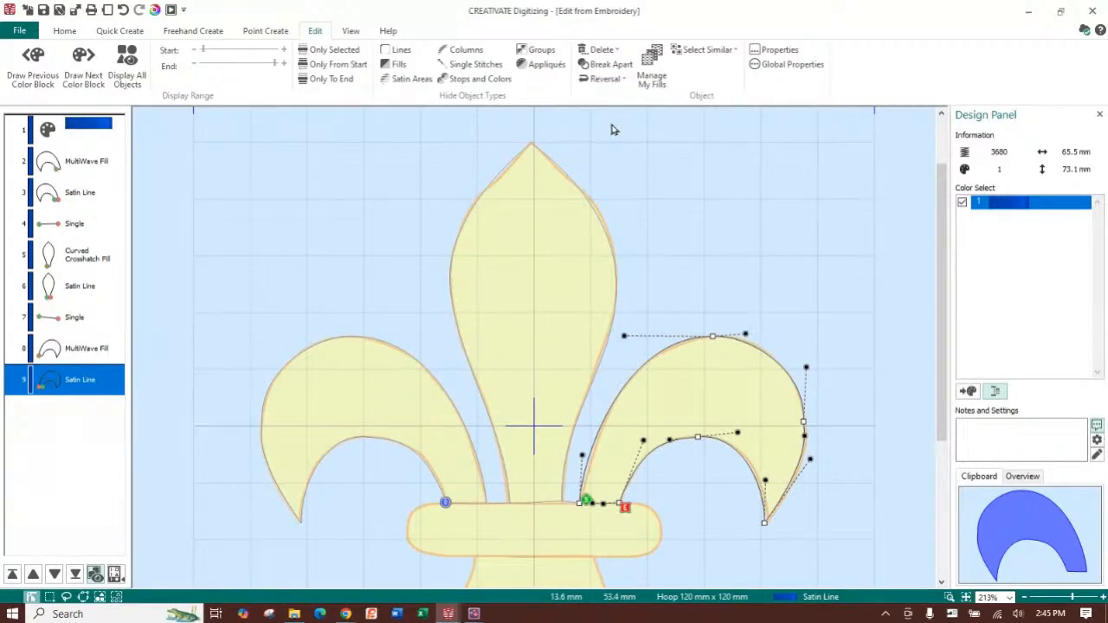
Examine the objects in stitch order from the left petal to the right petal, checking their start and end points.
click(98, 342)
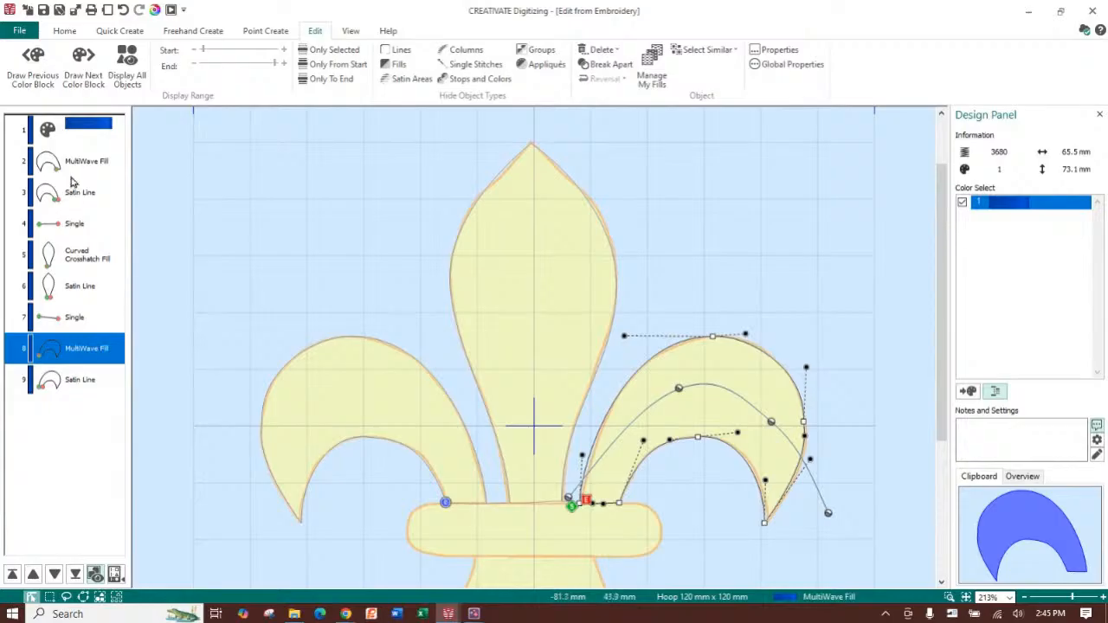
click(82, 152)
click(93, 194)
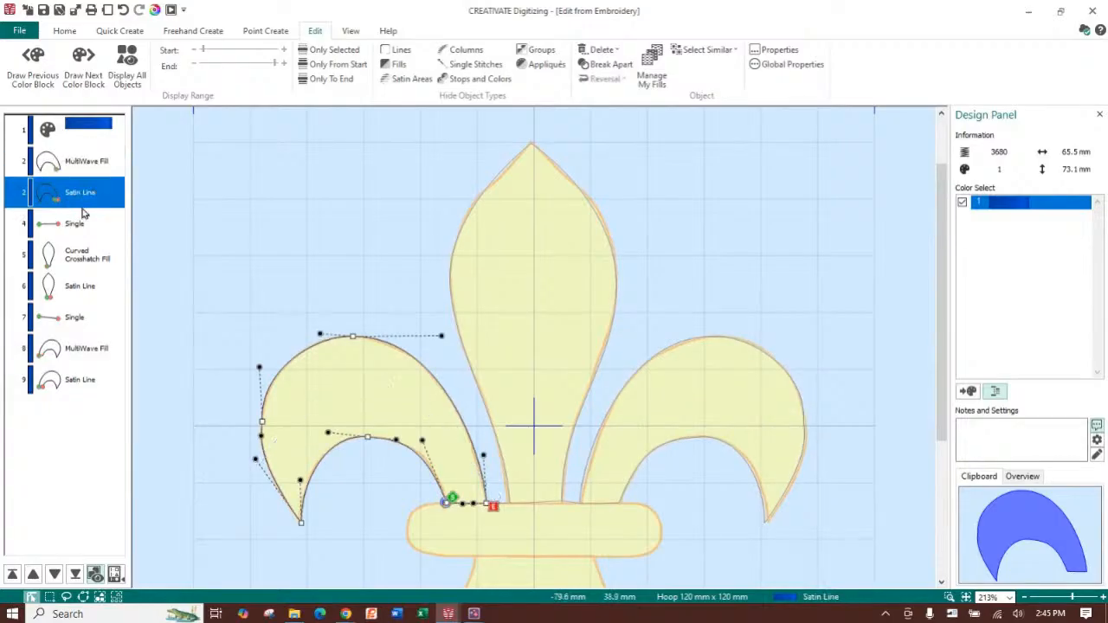
click(82, 221)
click(54, 262)
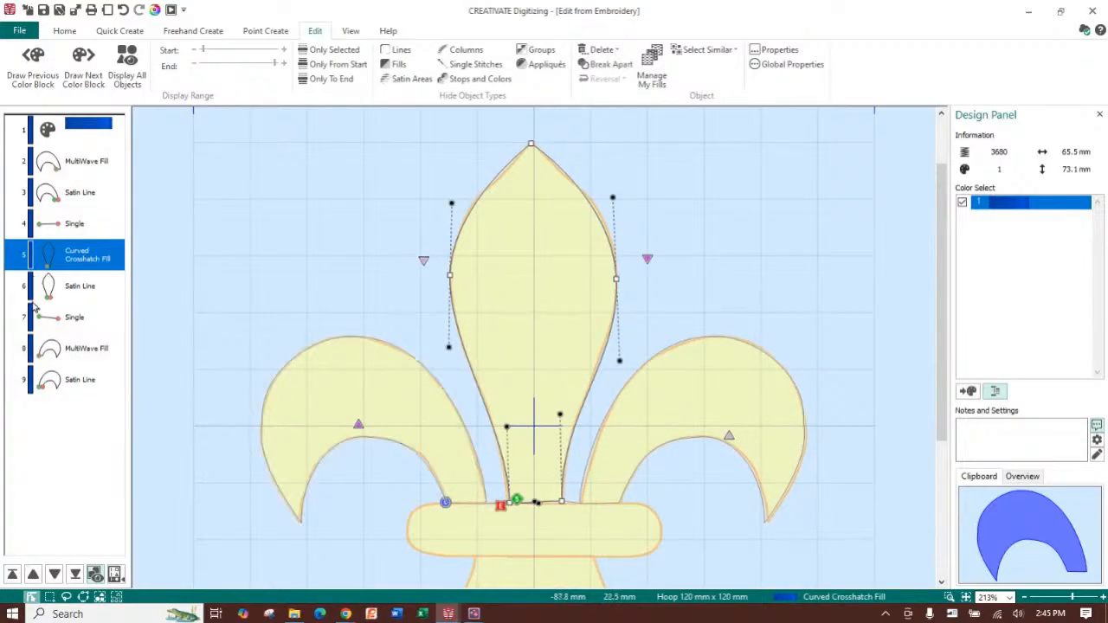
click(53, 317)
click(65, 348)
click(81, 379)
click(61, 161)
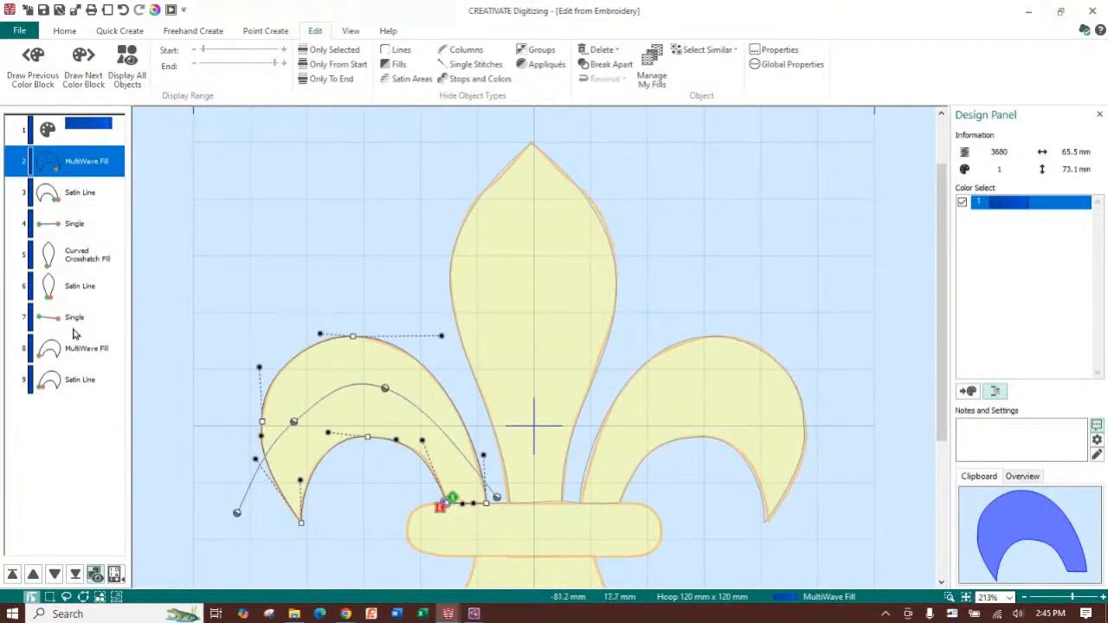
click(73, 381)
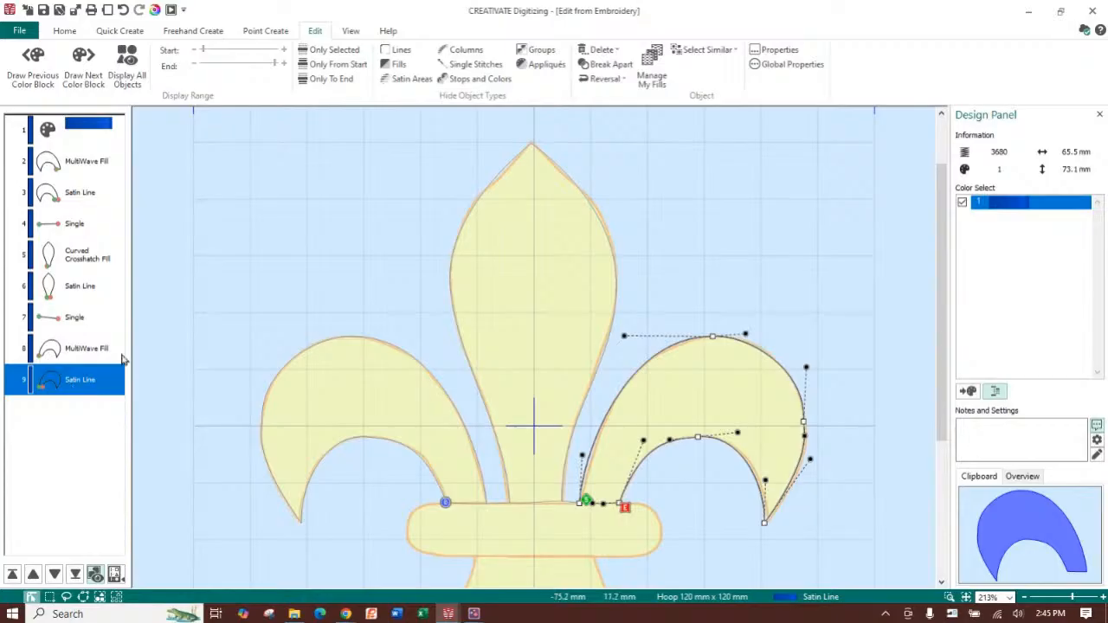
Check the maximum stitch length for single stitches in the preferences and return to the design.
scroll(328, 336, down, 5)
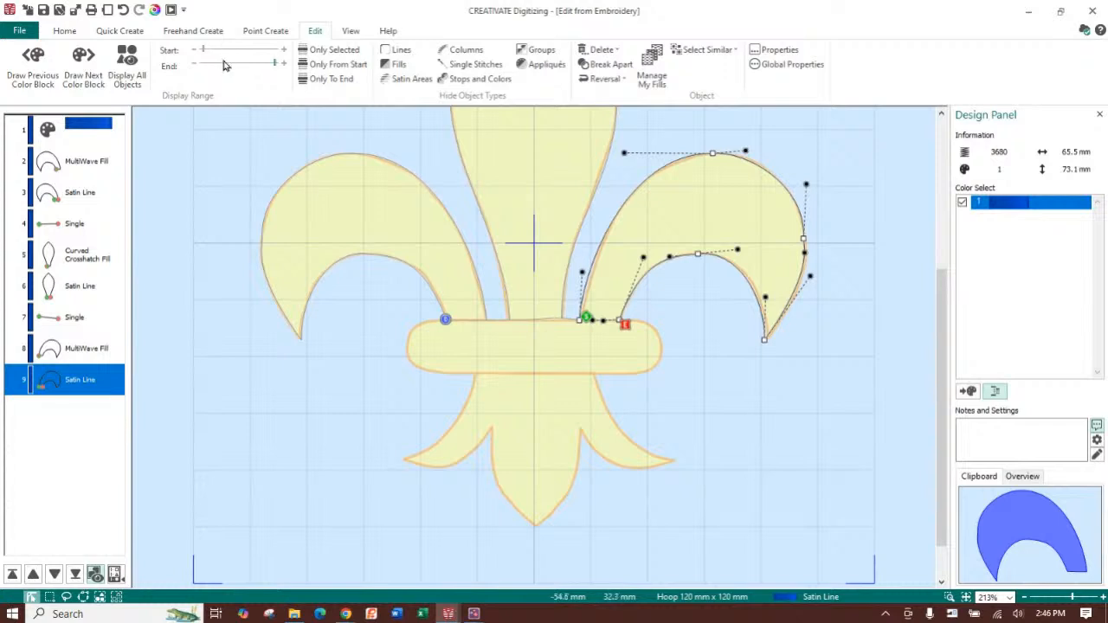
click(19, 30)
click(51, 347)
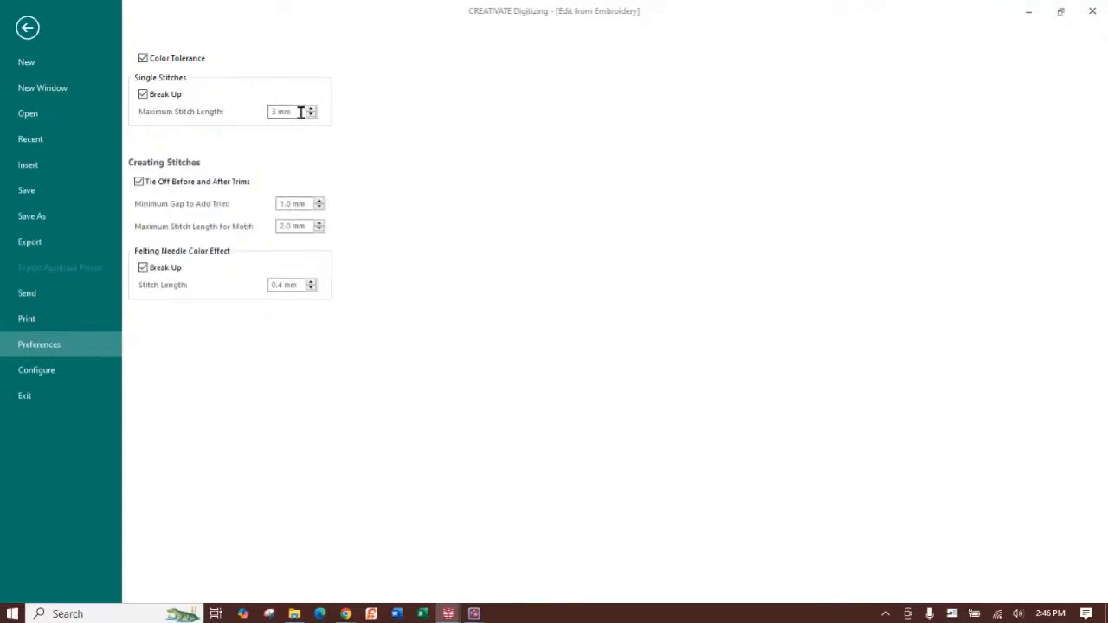
click(27, 29)
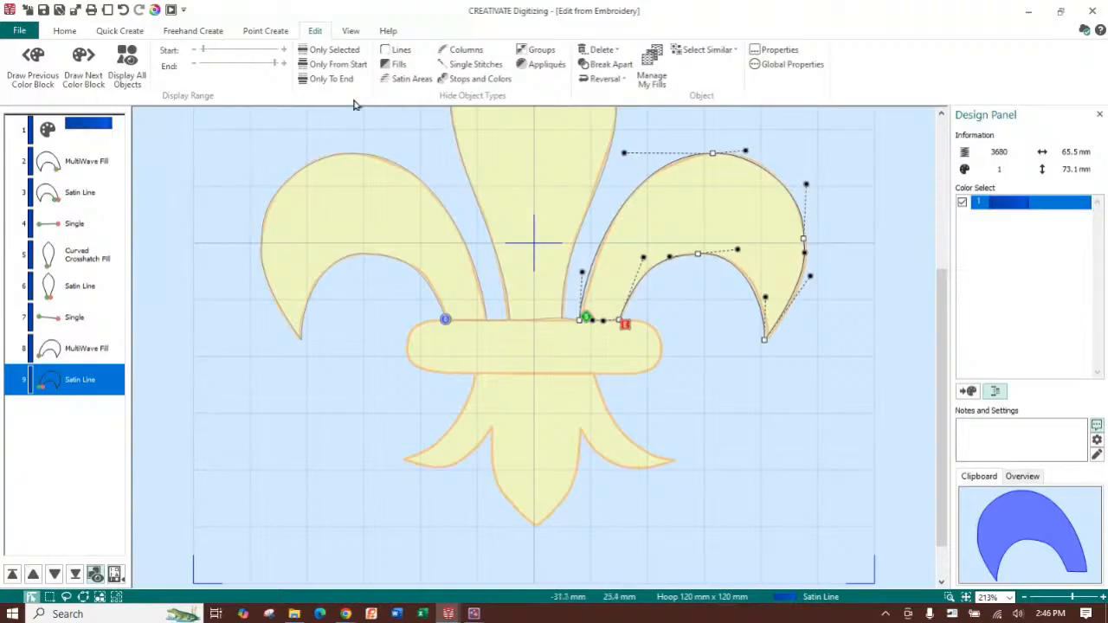
Choose Running Stitch as the line type for new objects and check its stitch length in the Fill Area and Line options.
click(257, 35)
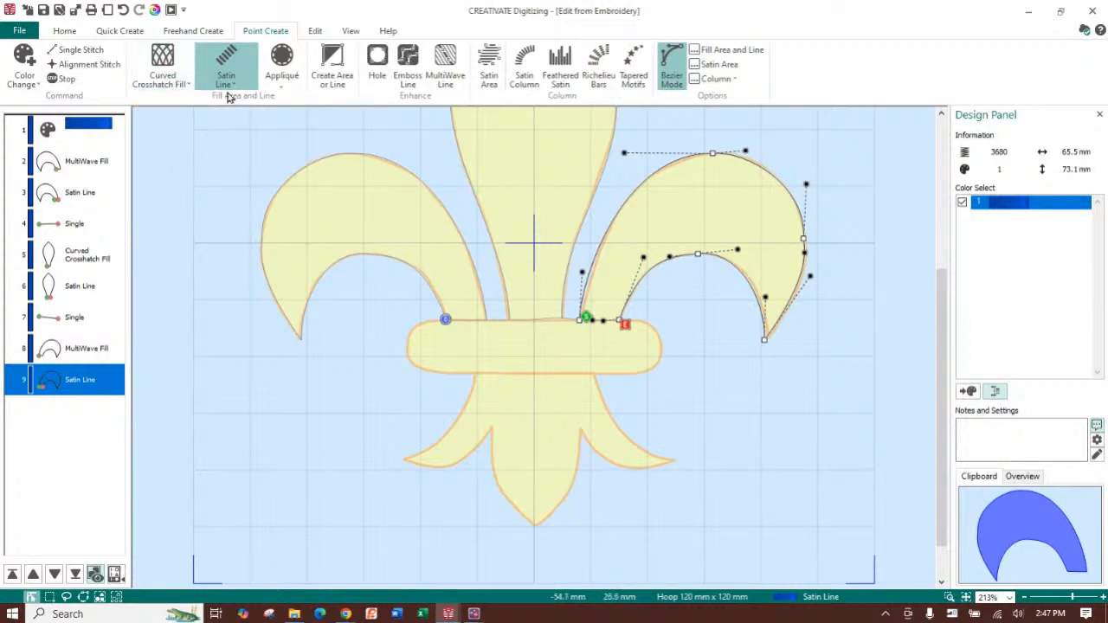
click(226, 86)
click(245, 114)
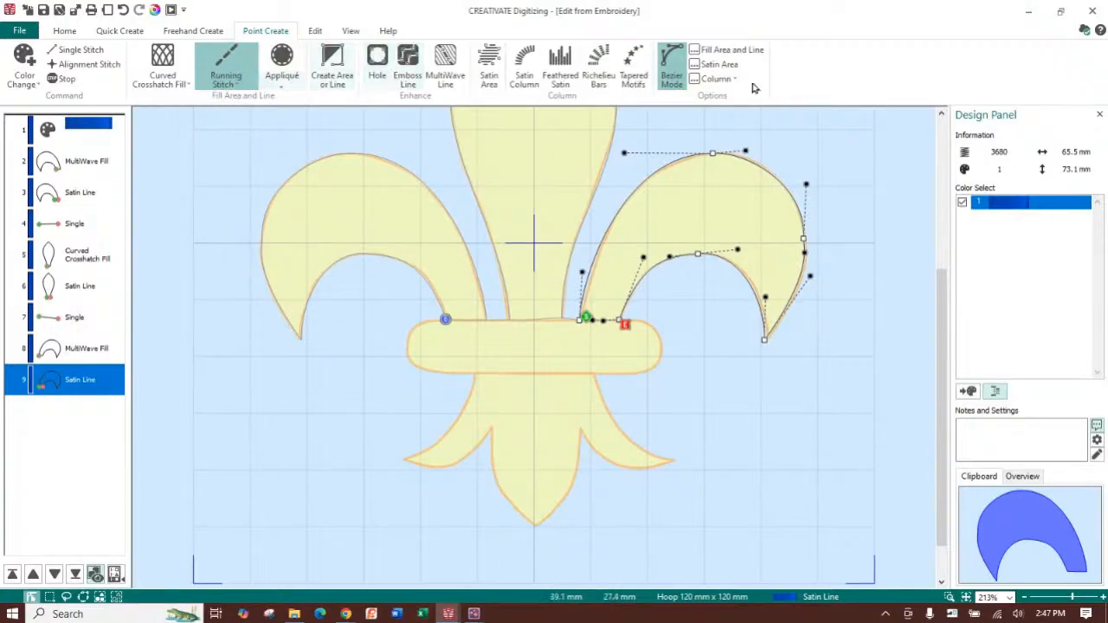
click(731, 50)
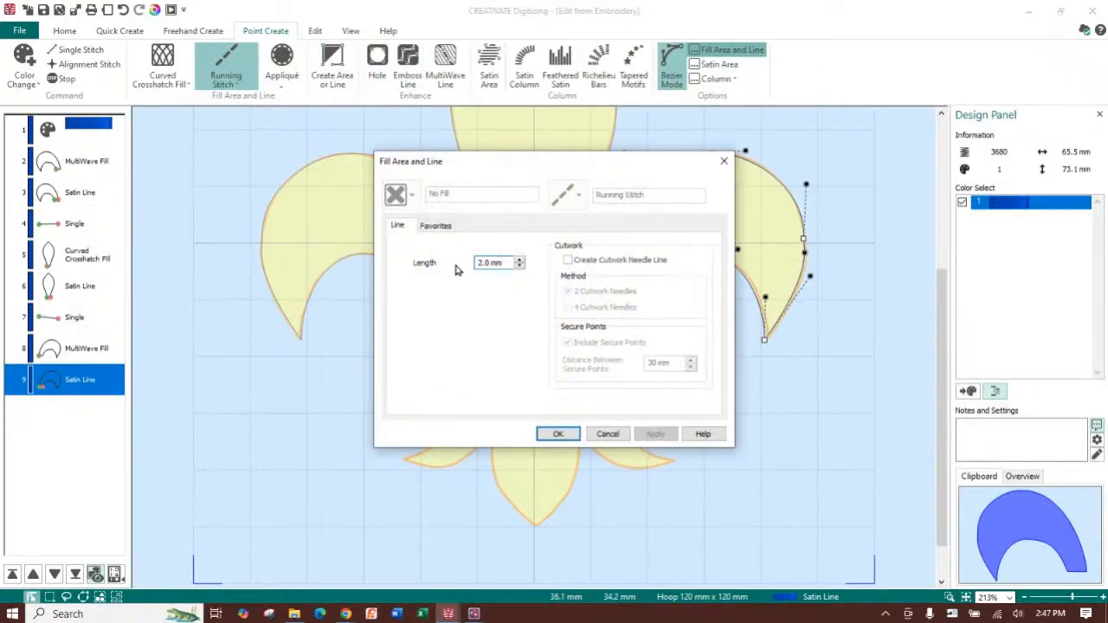
click(607, 433)
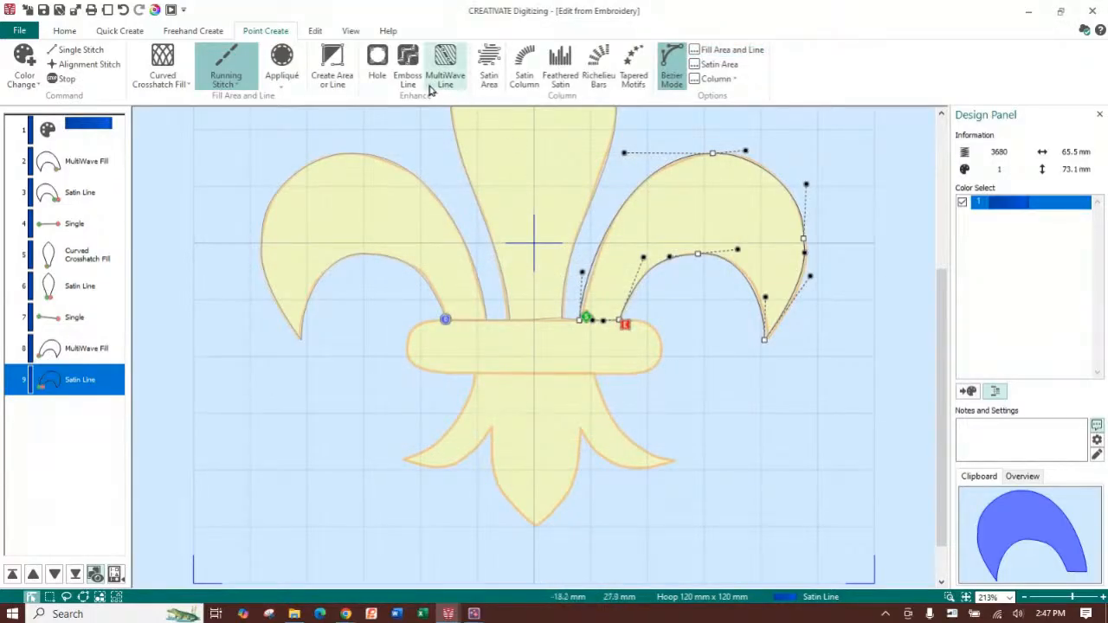
Draw a Running Stitch line from the right petal's inner base corner around the band's right end to the lower part's upper right corner.
click(334, 69)
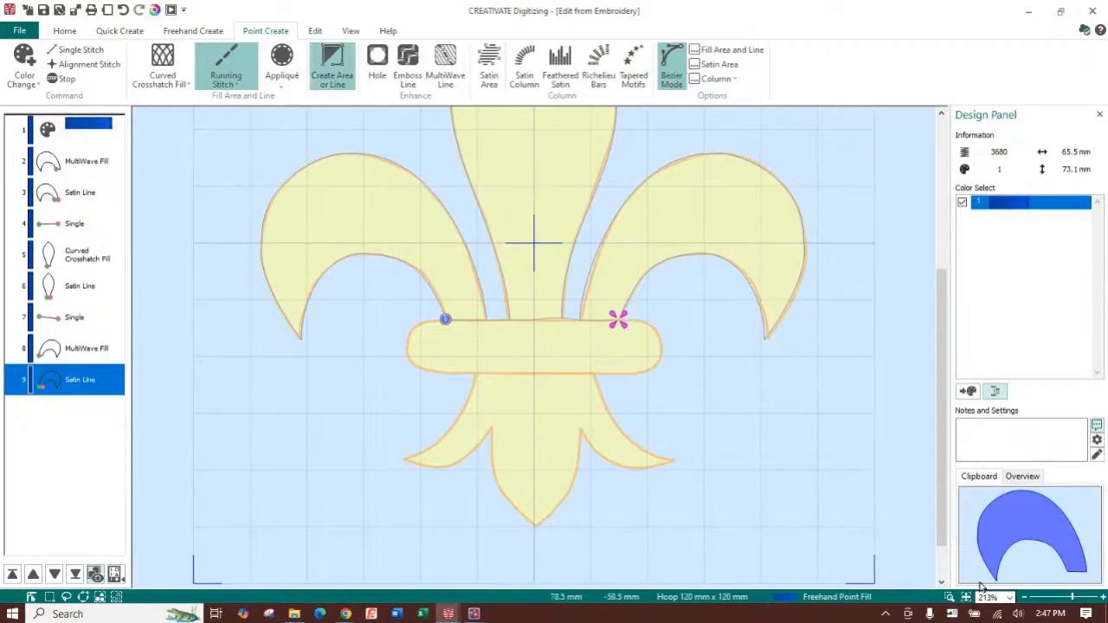
click(950, 596)
drag(709, 282, 558, 428)
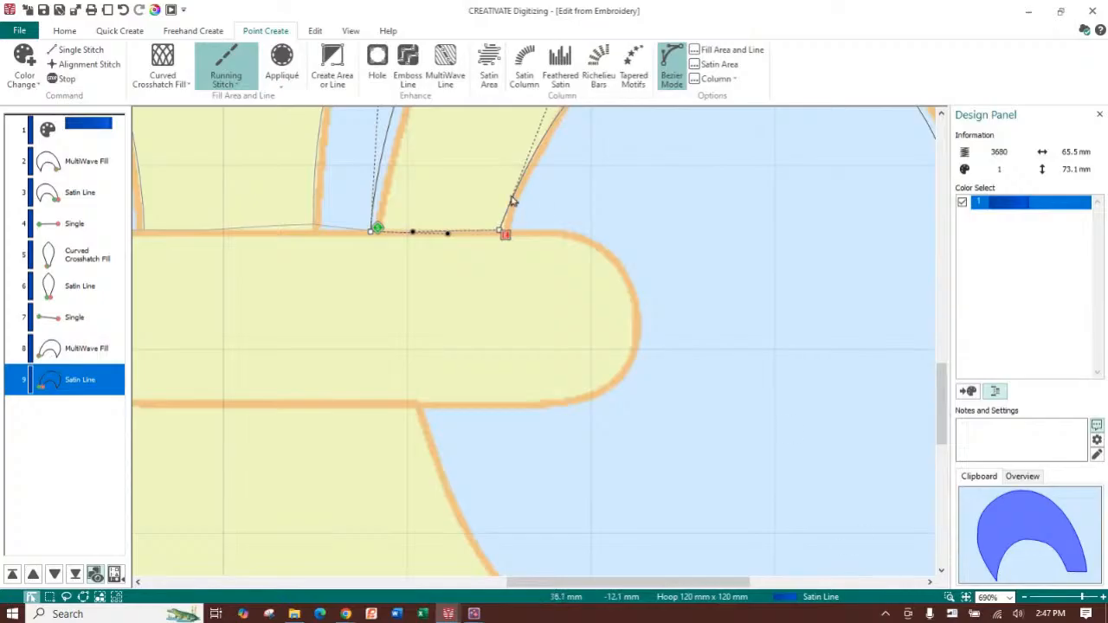
click(333, 69)
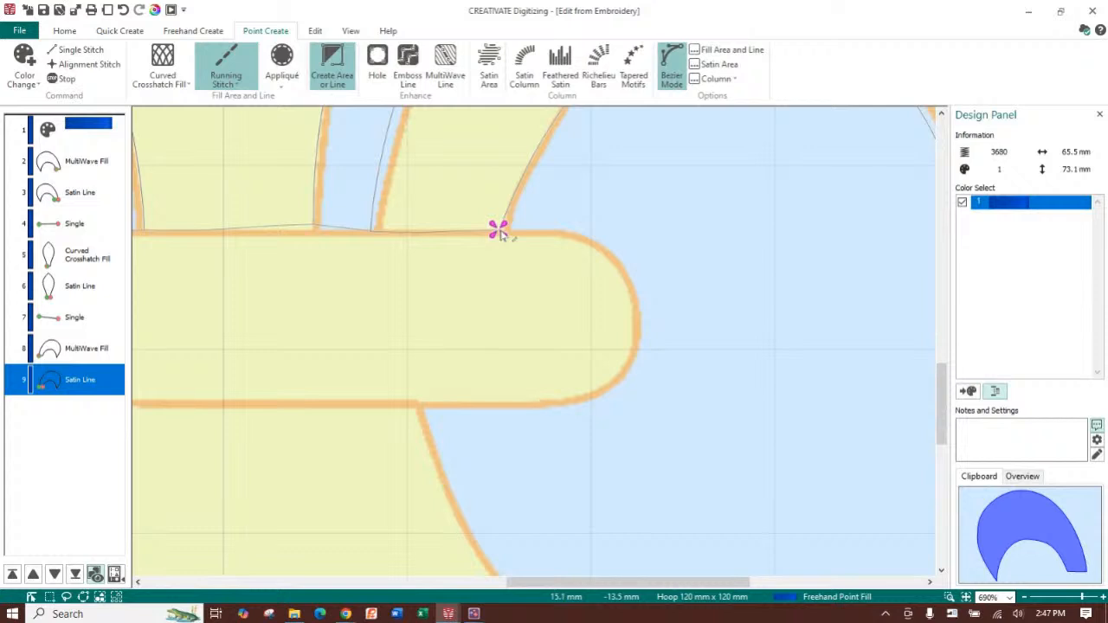
drag(500, 232, 534, 231)
drag(635, 320, 636, 426)
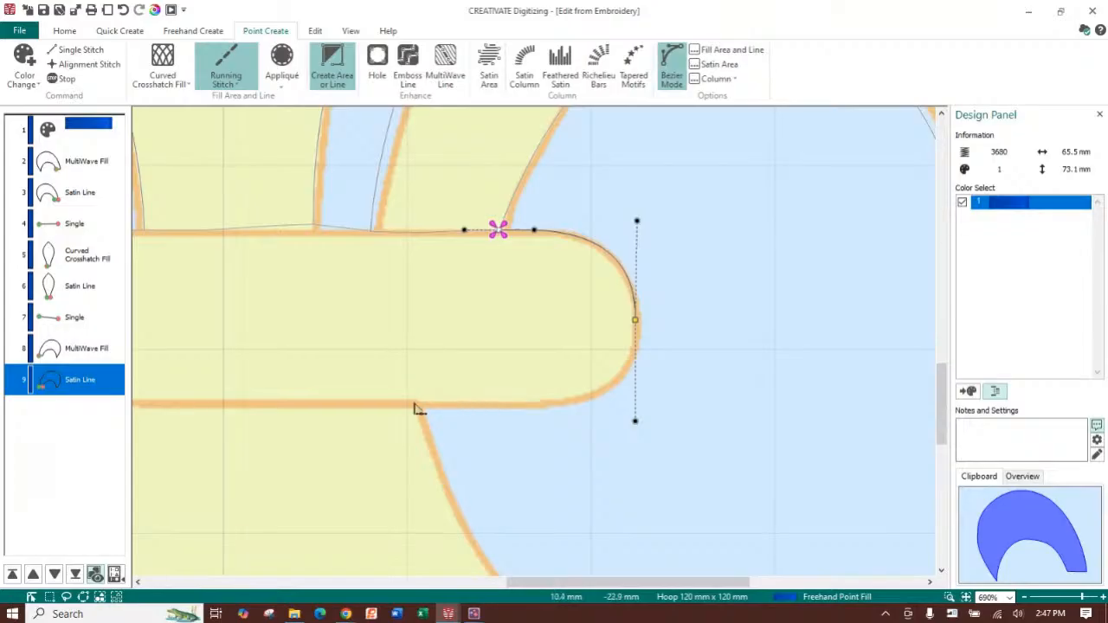
drag(421, 407, 306, 409)
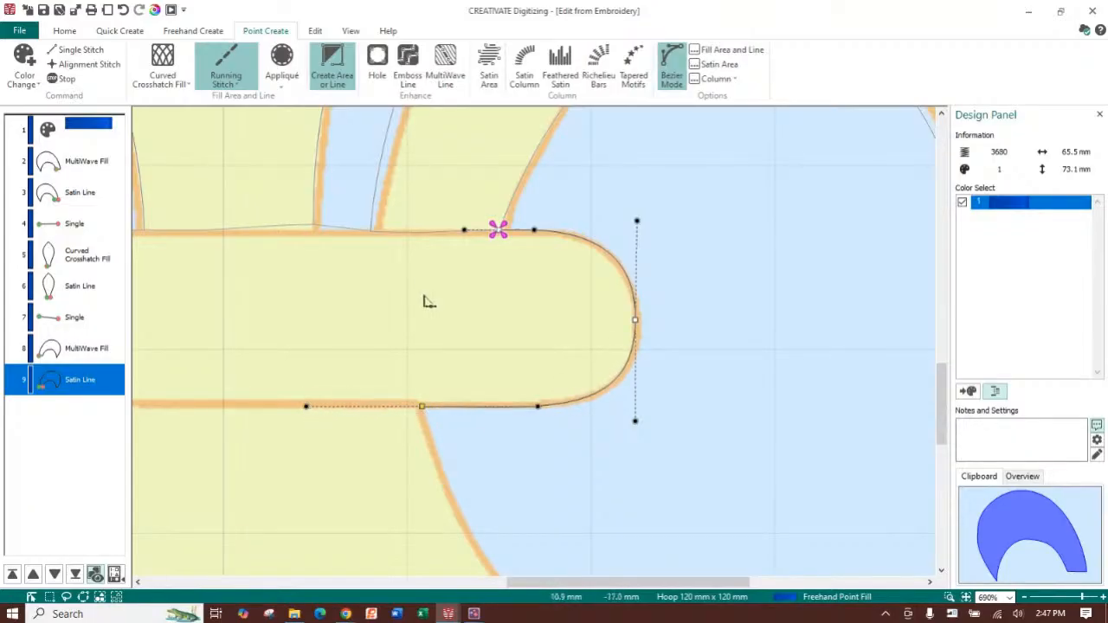
key(Return)
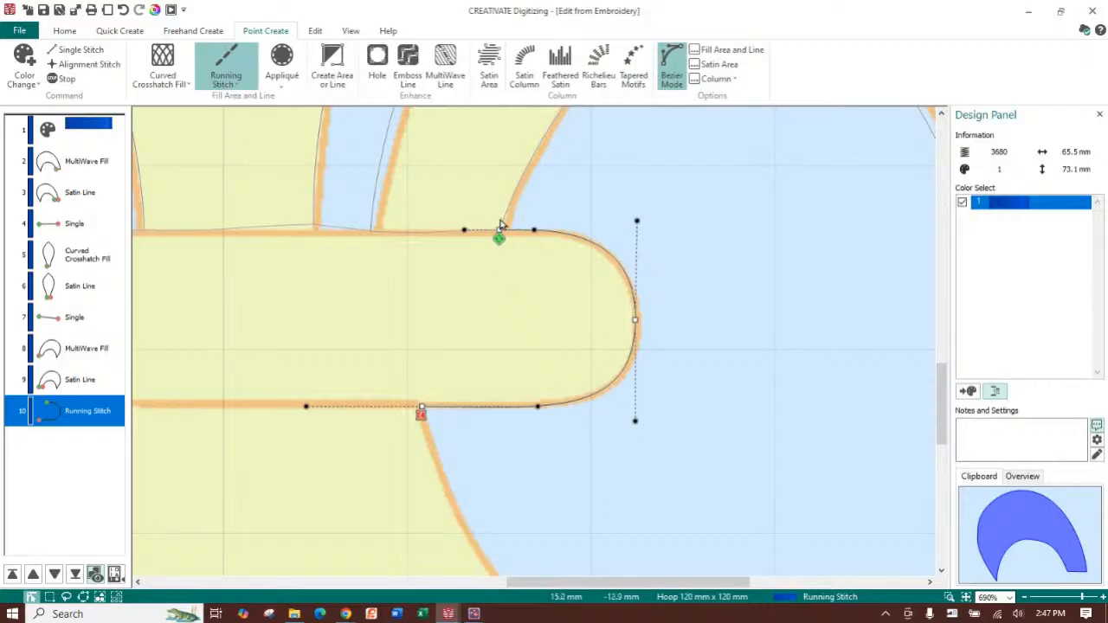
Switch to 3D view and inspect the running stitch around the band's right end.
click(350, 31)
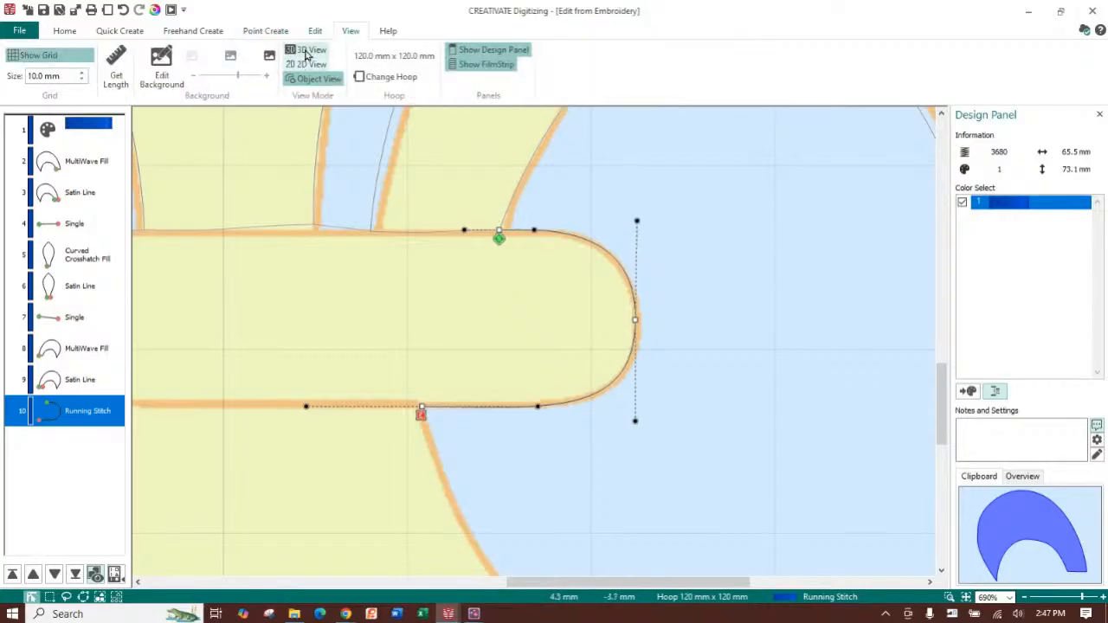
click(305, 50)
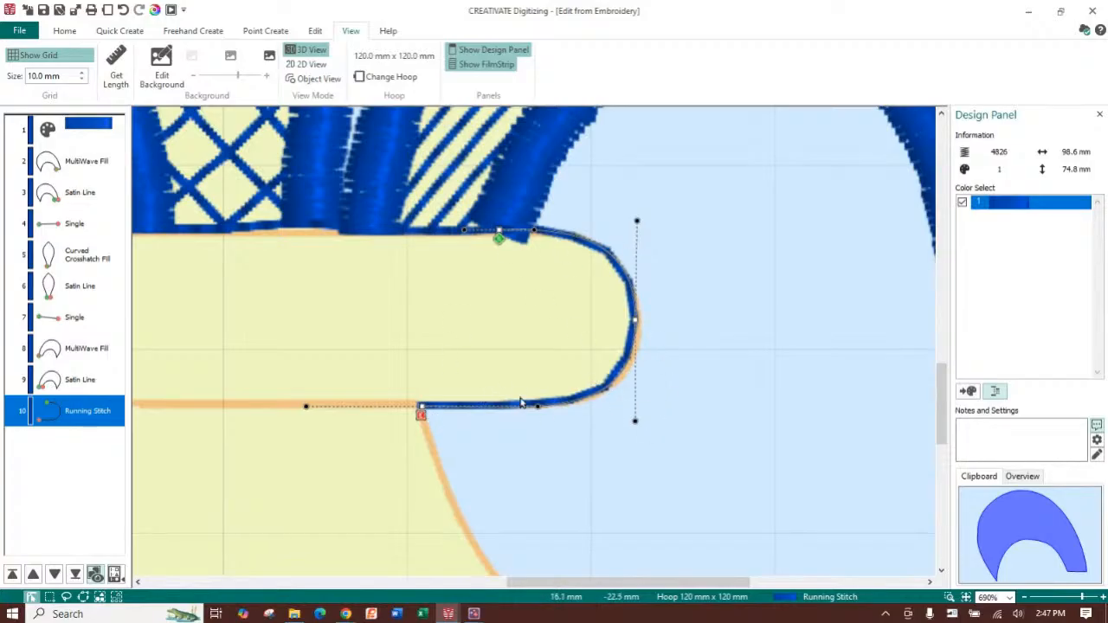
click(1023, 598)
click(1022, 600)
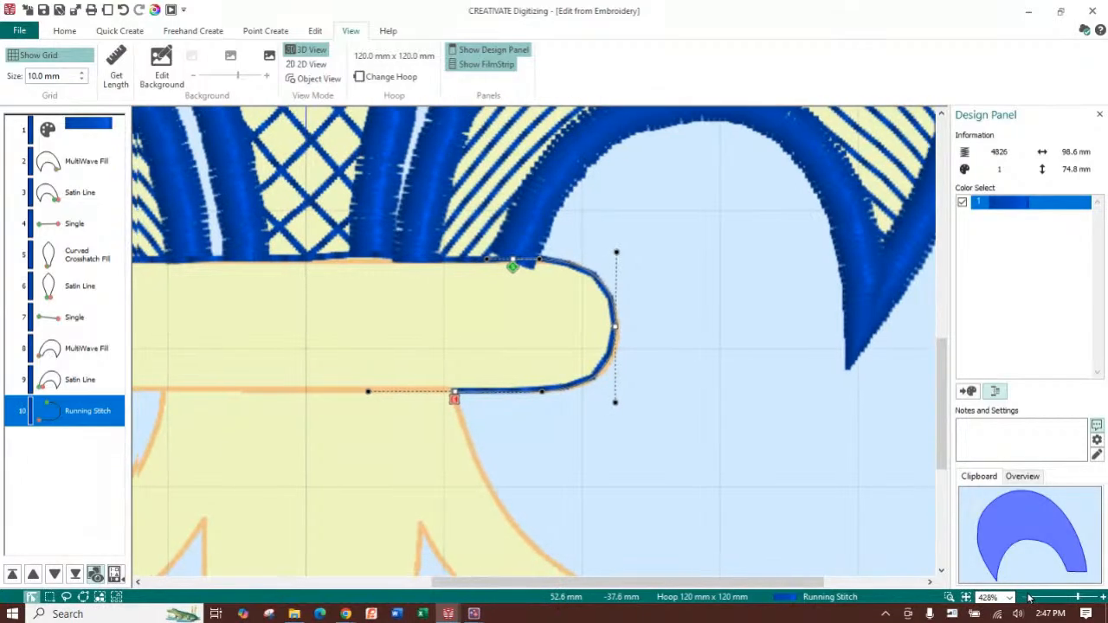
Choose Spiral Fill with a Satin Line border for new objects and set the fill density to 10.
drag(943, 417, 943, 463)
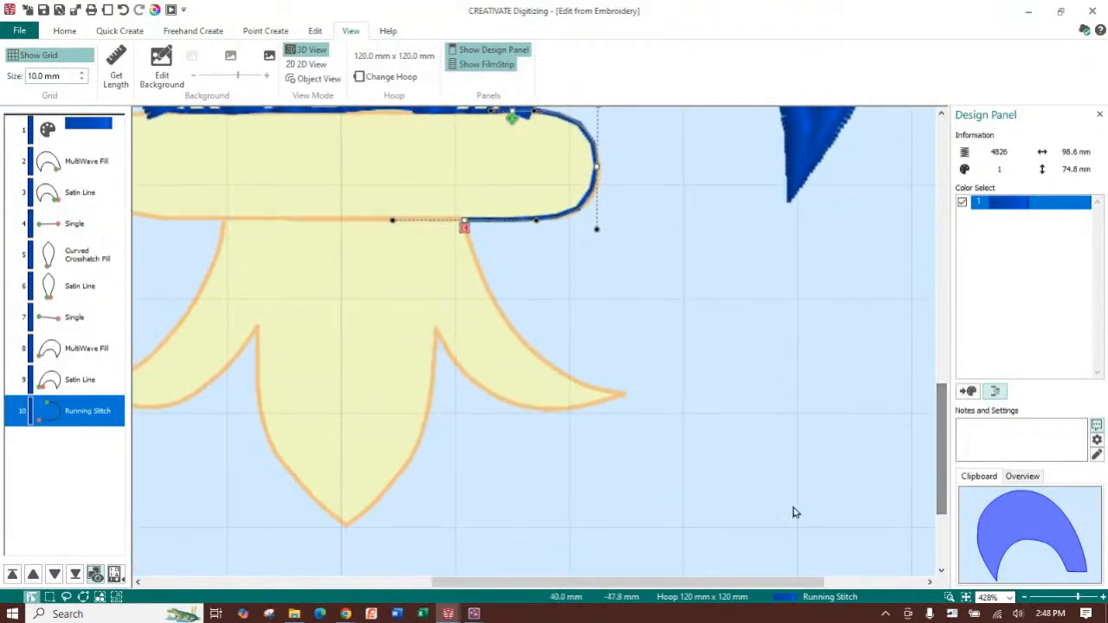
drag(776, 581, 642, 576)
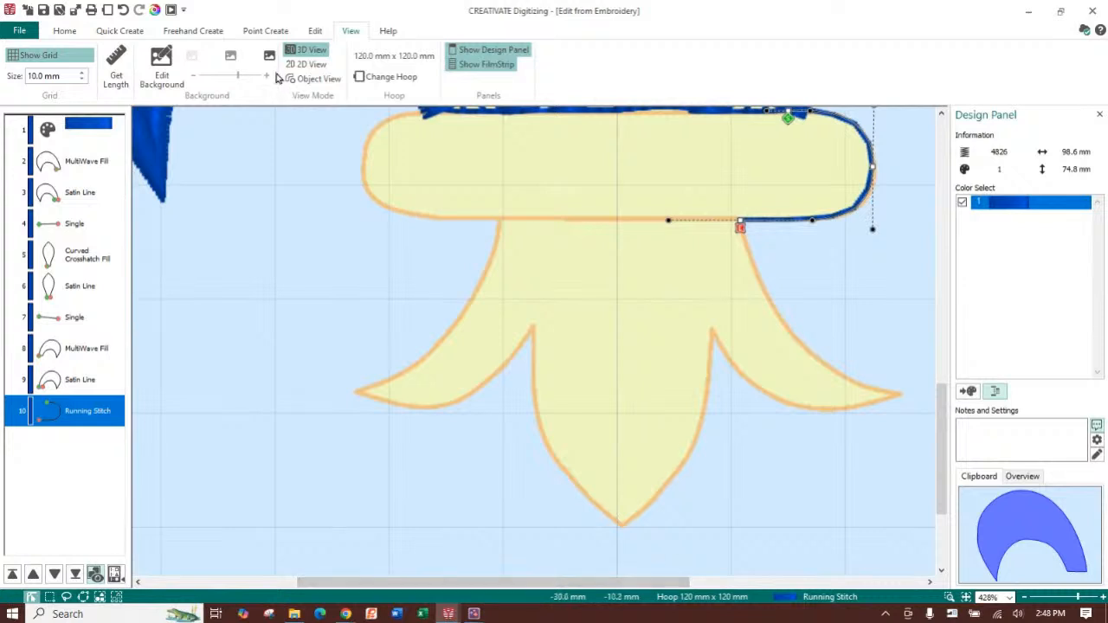
click(256, 31)
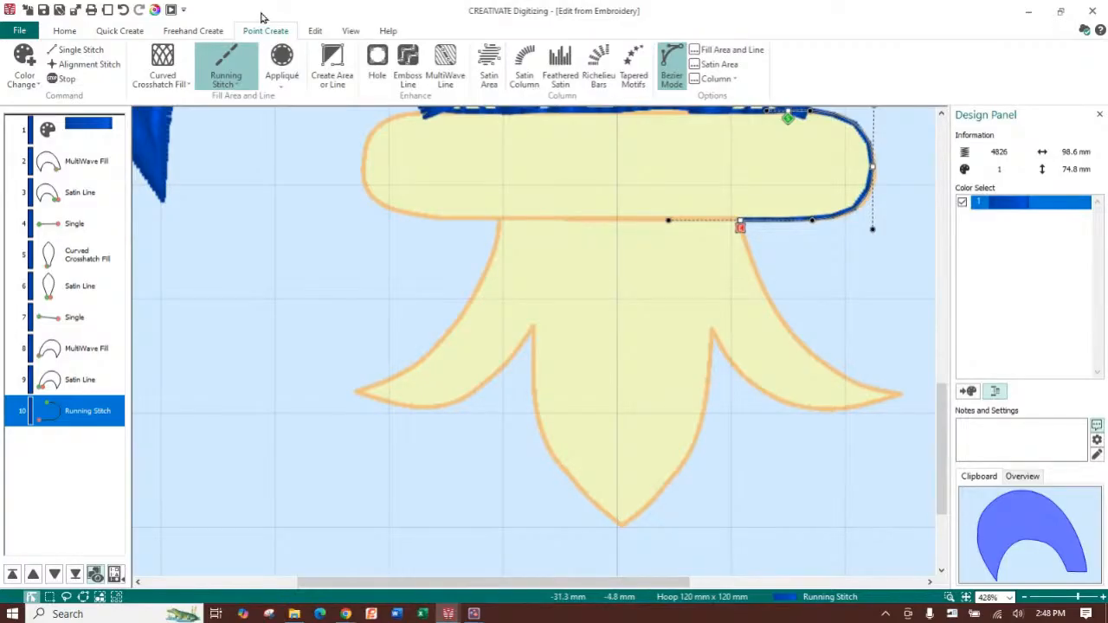
click(182, 84)
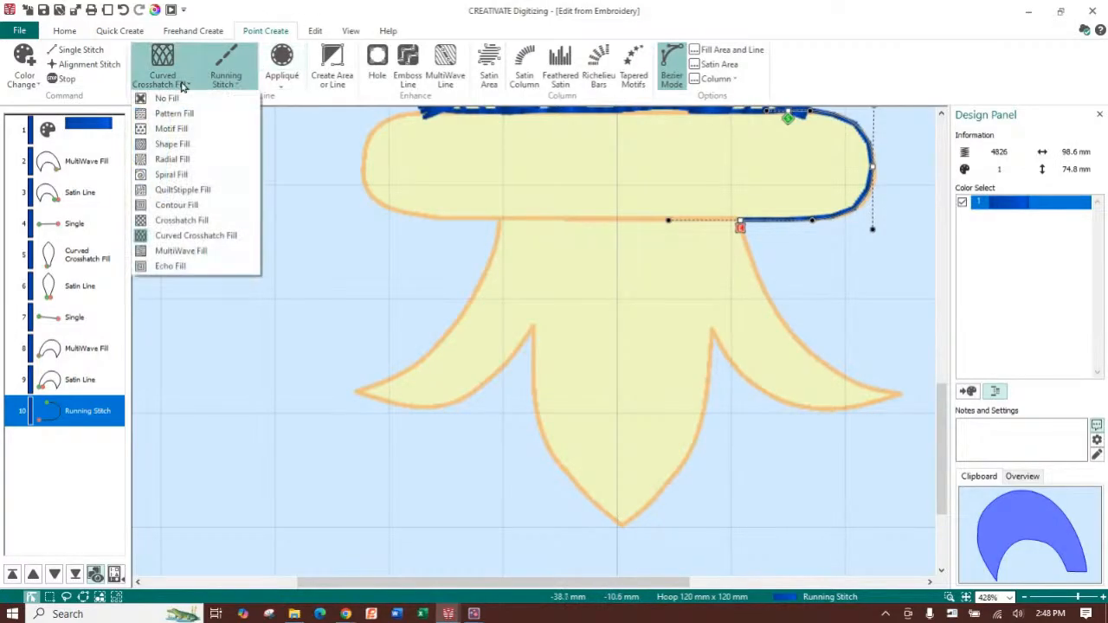
click(207, 174)
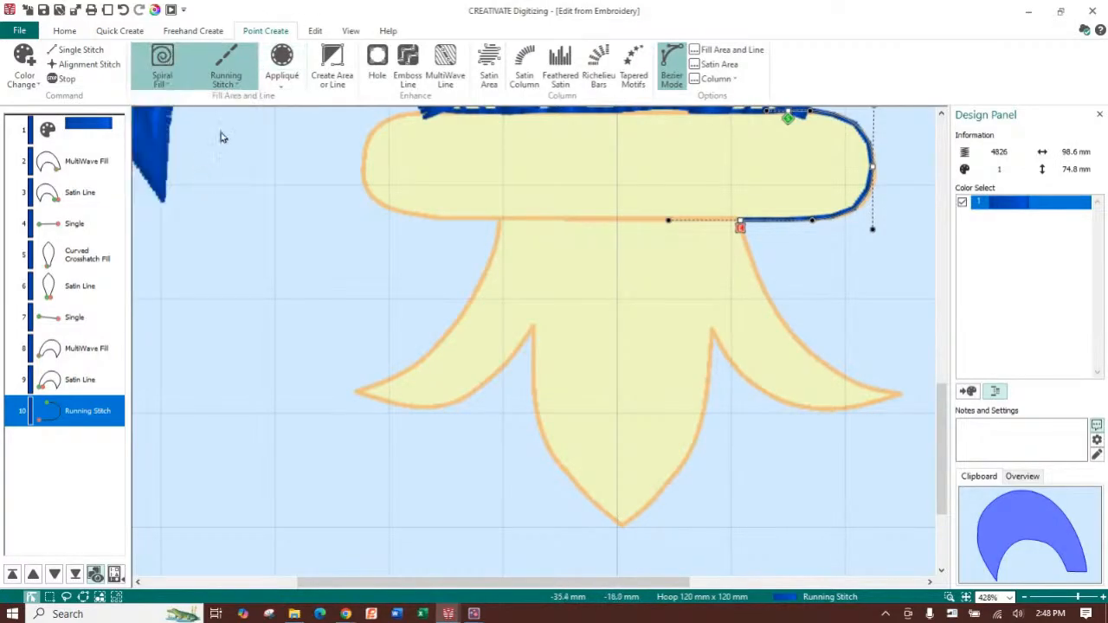
click(231, 85)
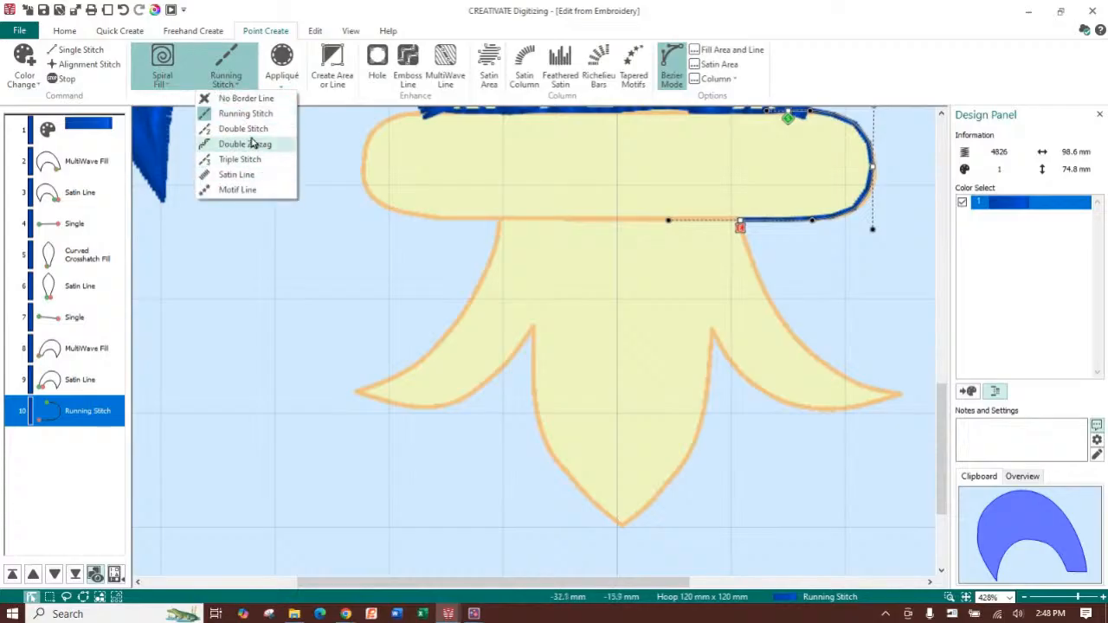
click(260, 175)
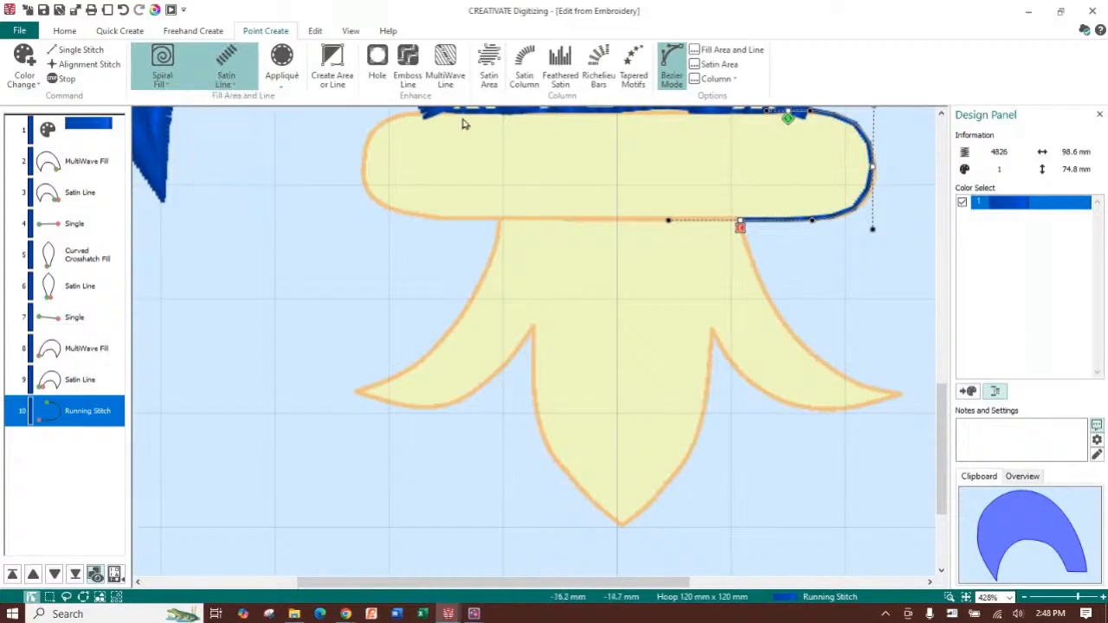
click(718, 49)
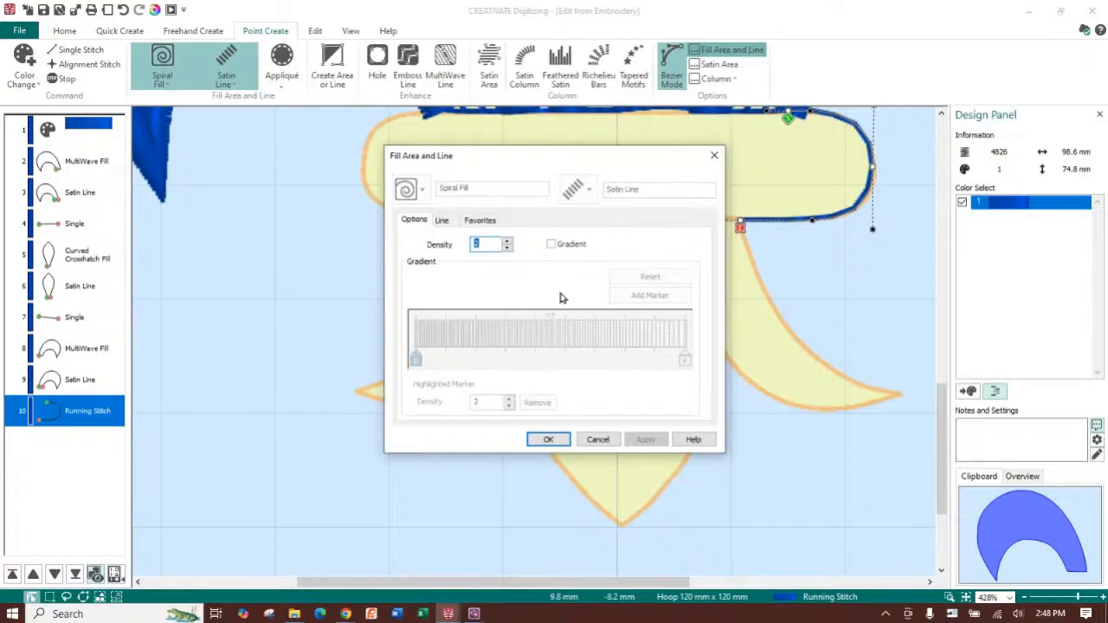
text(10)
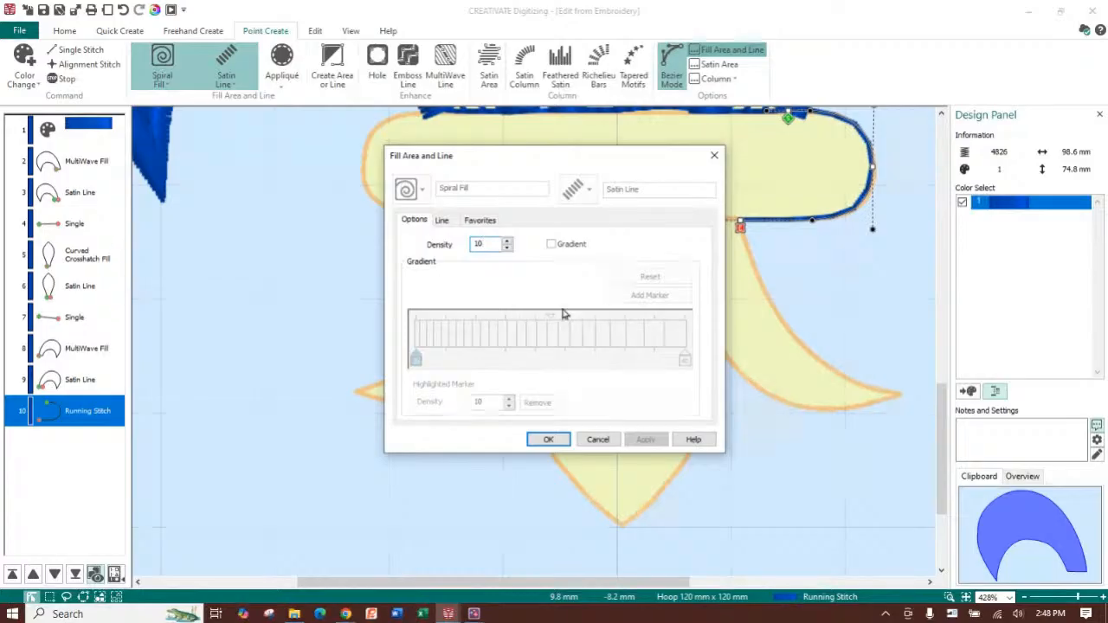
click(549, 439)
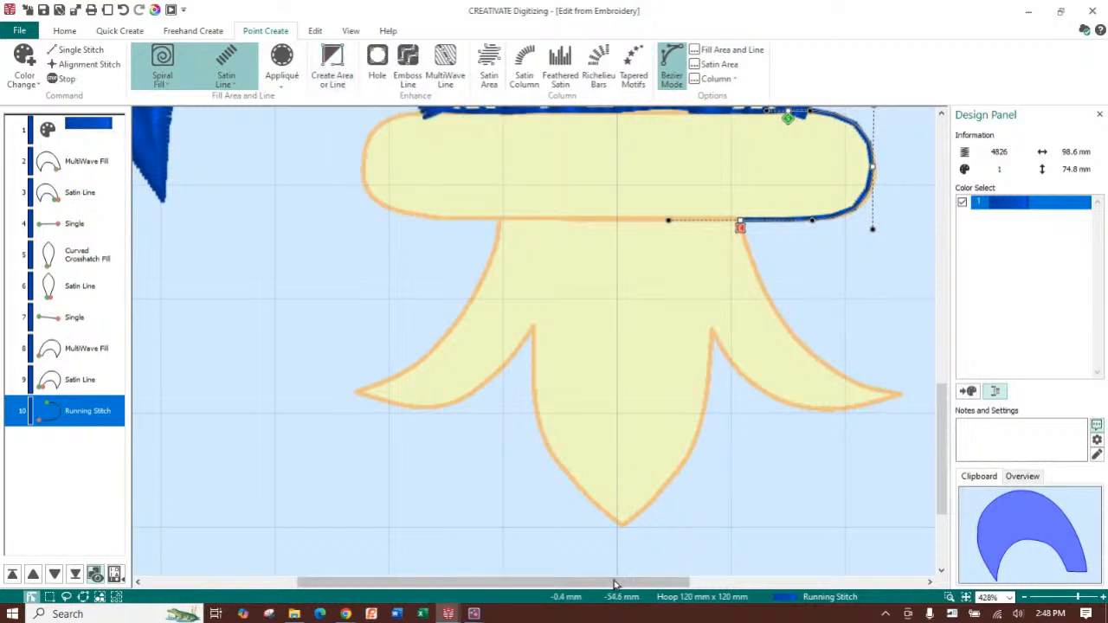
Start a Bezier area at the lower part's upper right corner and trace the right leaf around its tip to the inner notch.
drag(614, 583, 647, 582)
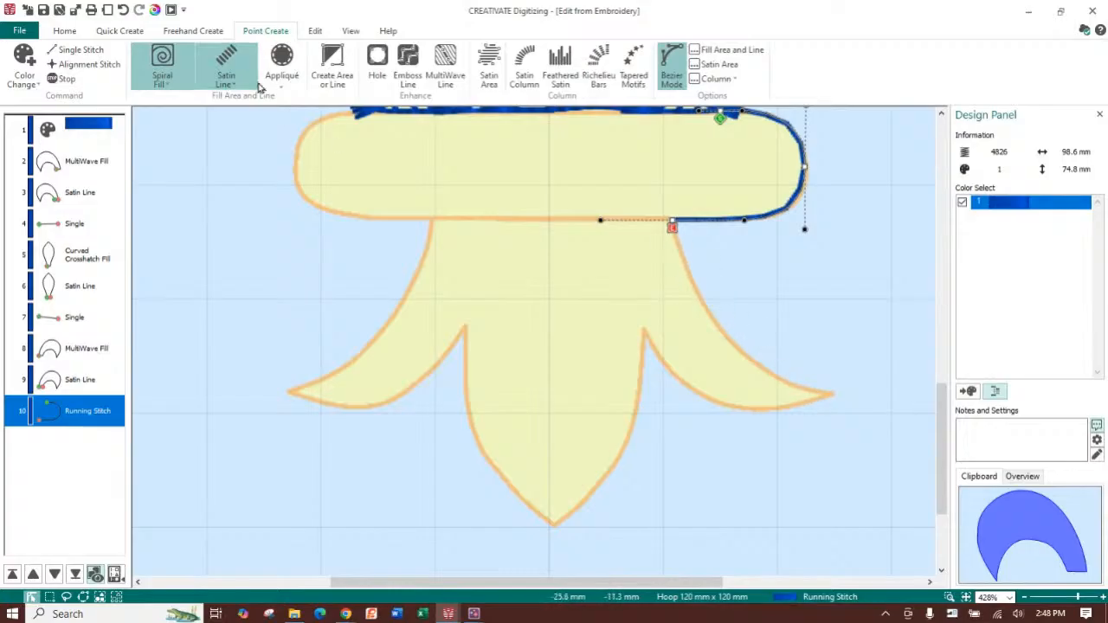
click(330, 76)
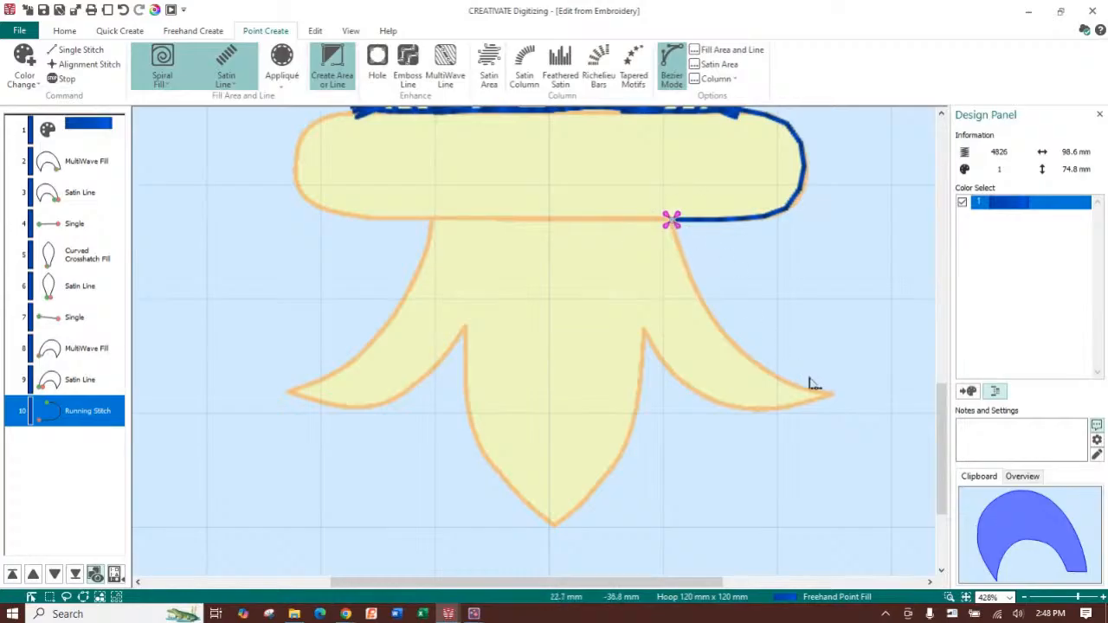
drag(829, 395, 964, 418)
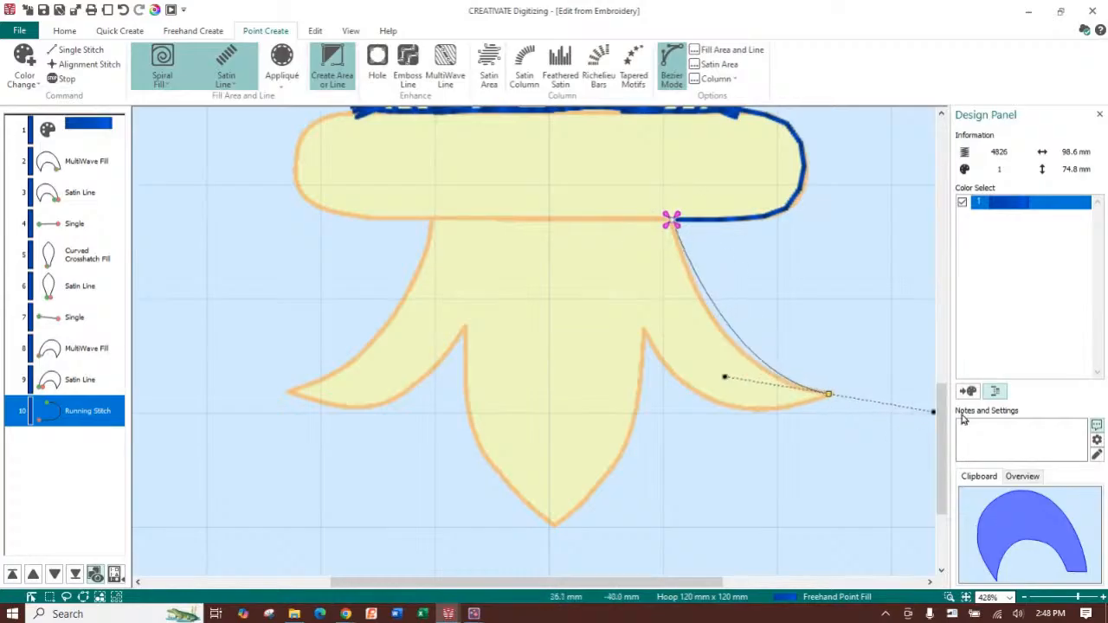
drag(719, 582, 779, 582)
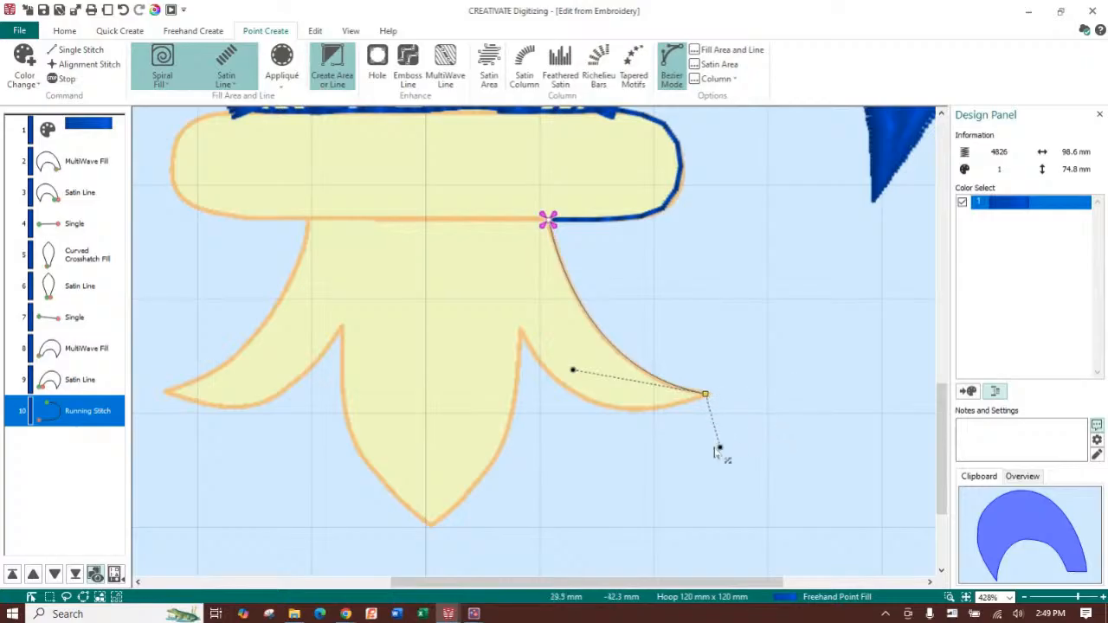
click(629, 433)
drag(521, 332, 530, 426)
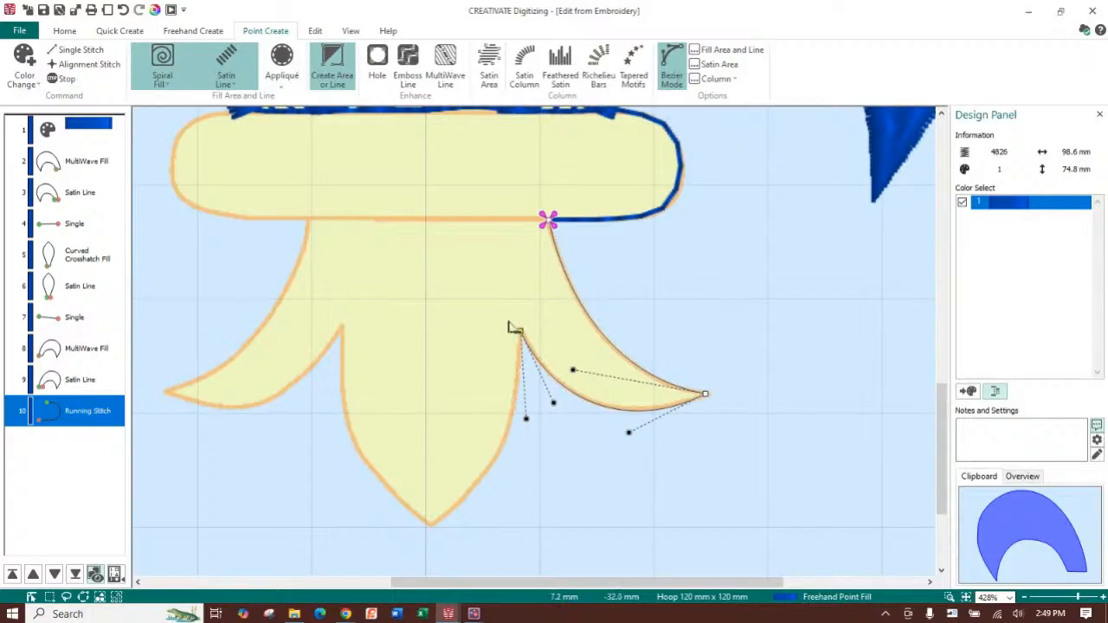
Trace the central point and left leaf up to the lower part's upper left corner and complete the spiral-filled area.
click(430, 528)
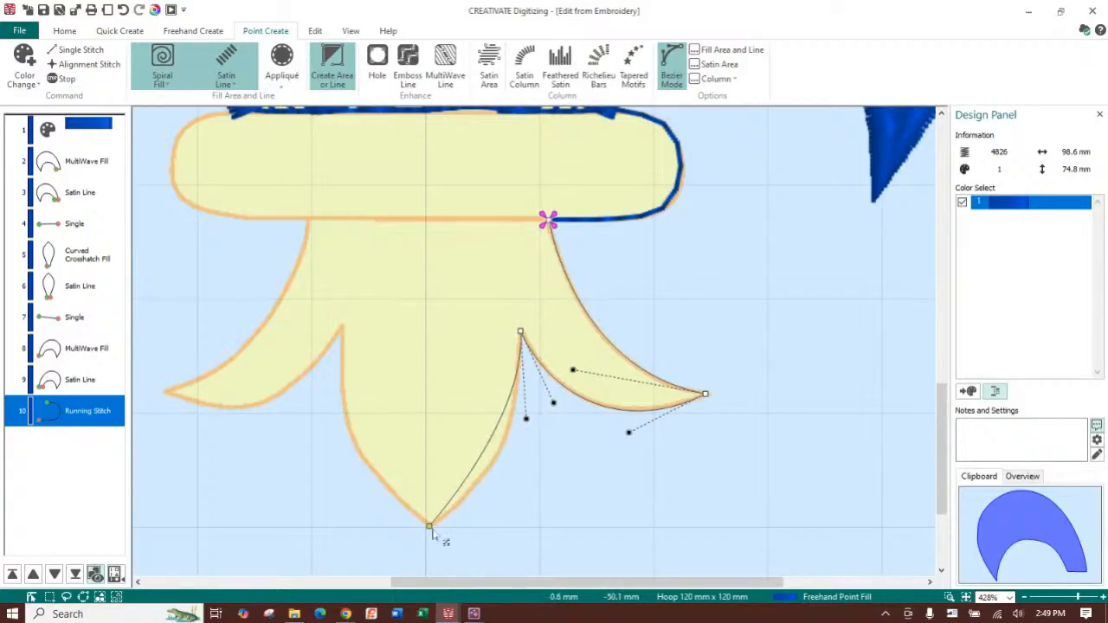
drag(527, 422, 524, 484)
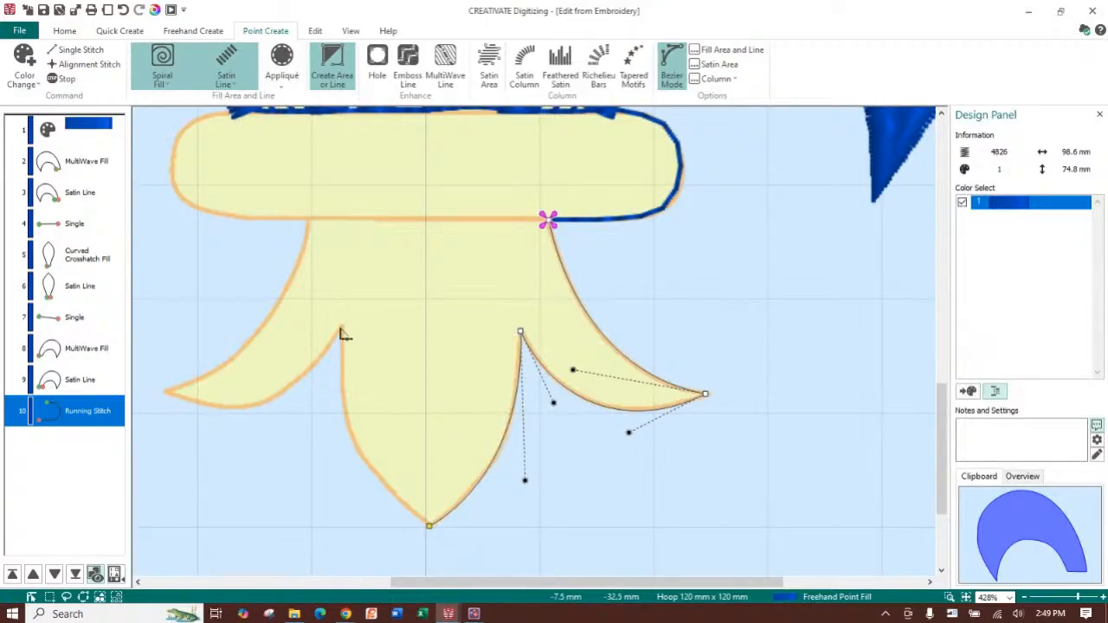
drag(341, 330, 316, 398)
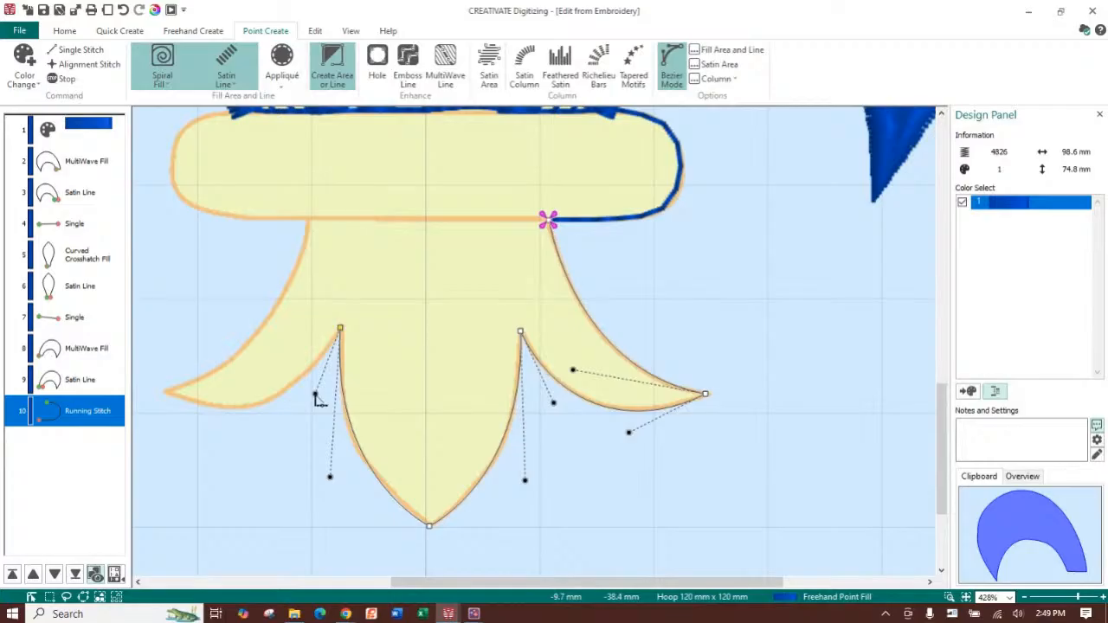
drag(164, 392, 135, 378)
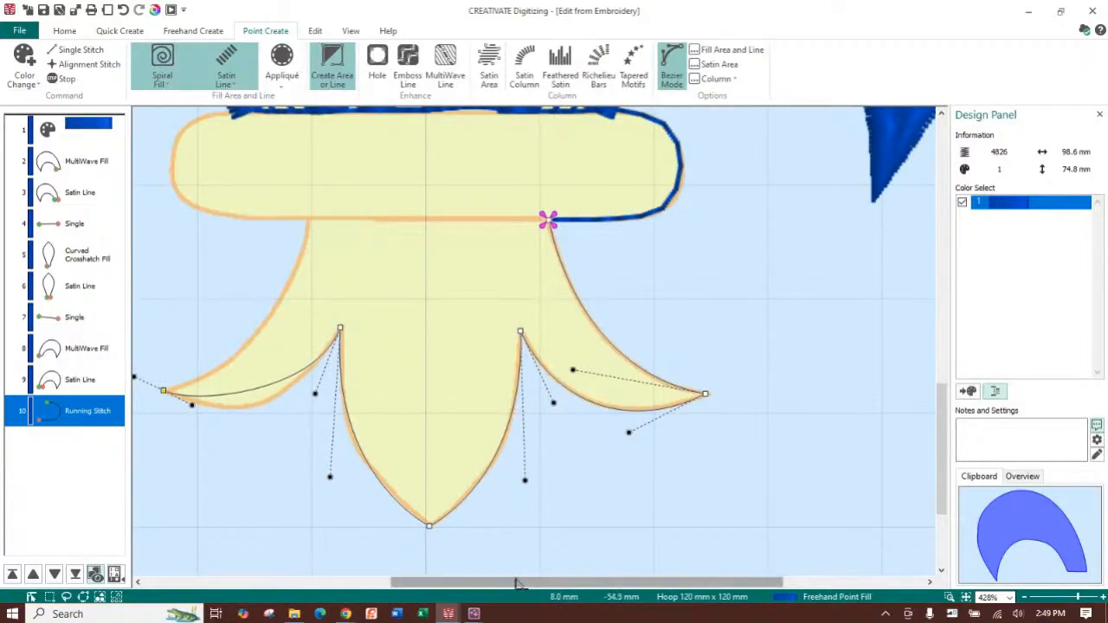
drag(522, 584, 431, 583)
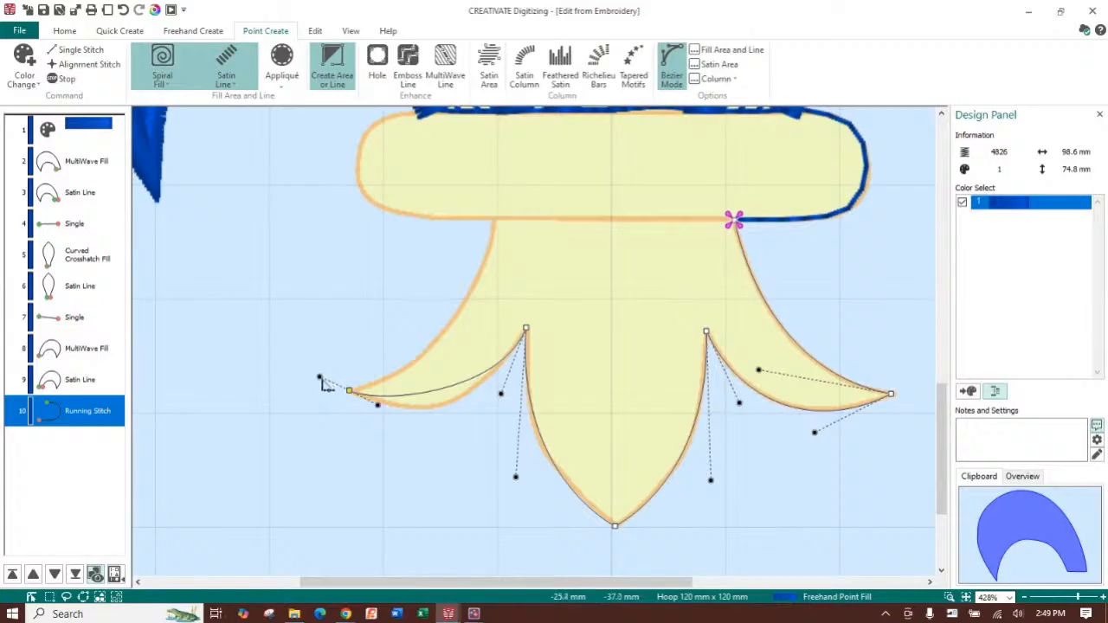
drag(319, 378, 463, 372)
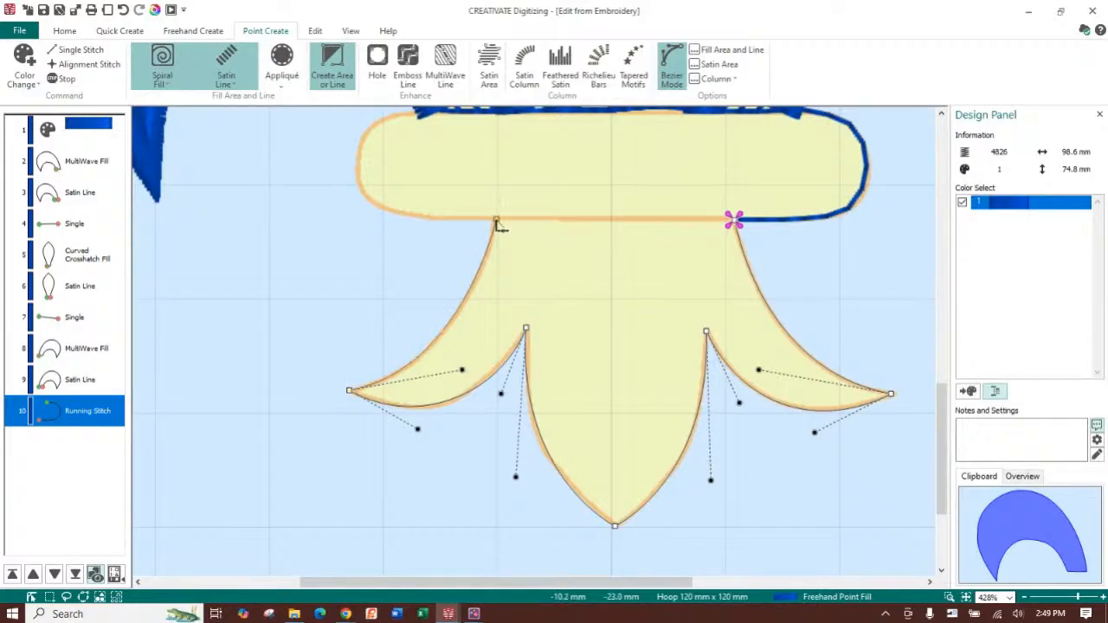
key(Return)
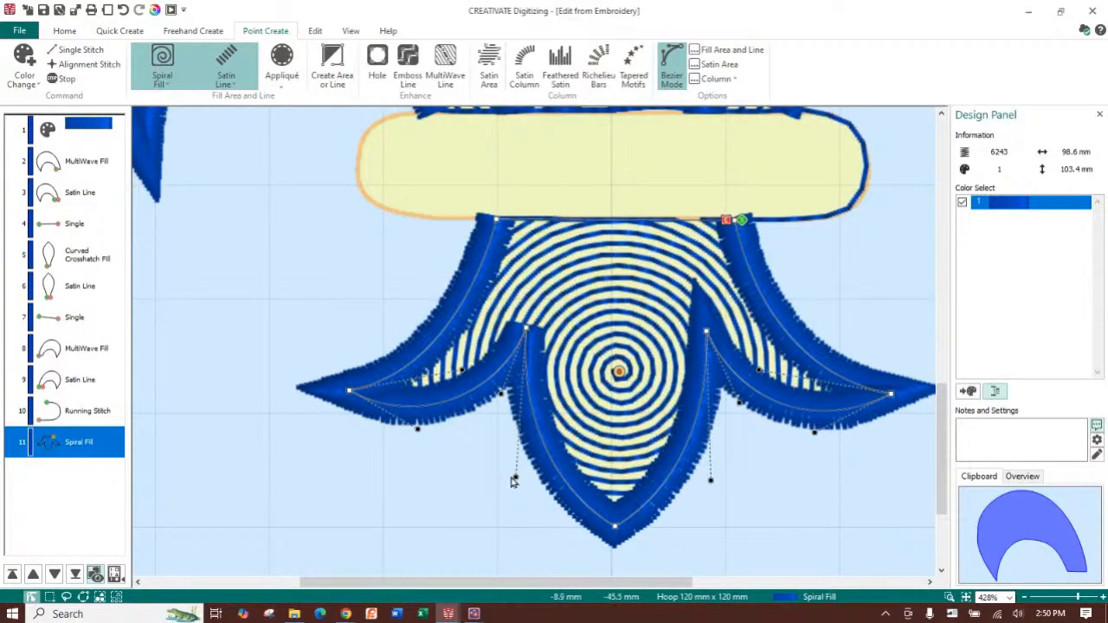
Adjust the Bezier handles at the left and right inner notches to reshape the satin border corners.
drag(514, 479, 510, 455)
mouse_move(502, 394)
mouse_down()
mouse_move(488, 421)
mouse_move(496, 401)
mouse_up()
drag(509, 456, 522, 434)
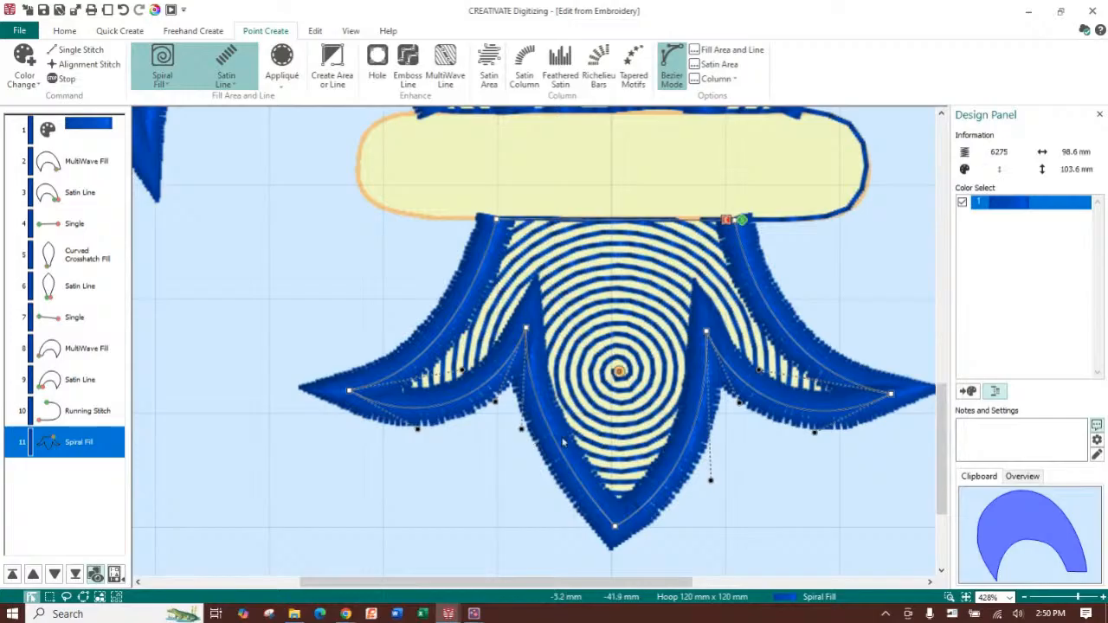
mouse_move(711, 481)
mouse_down()
mouse_move(711, 462)
mouse_move(710, 476)
mouse_up()
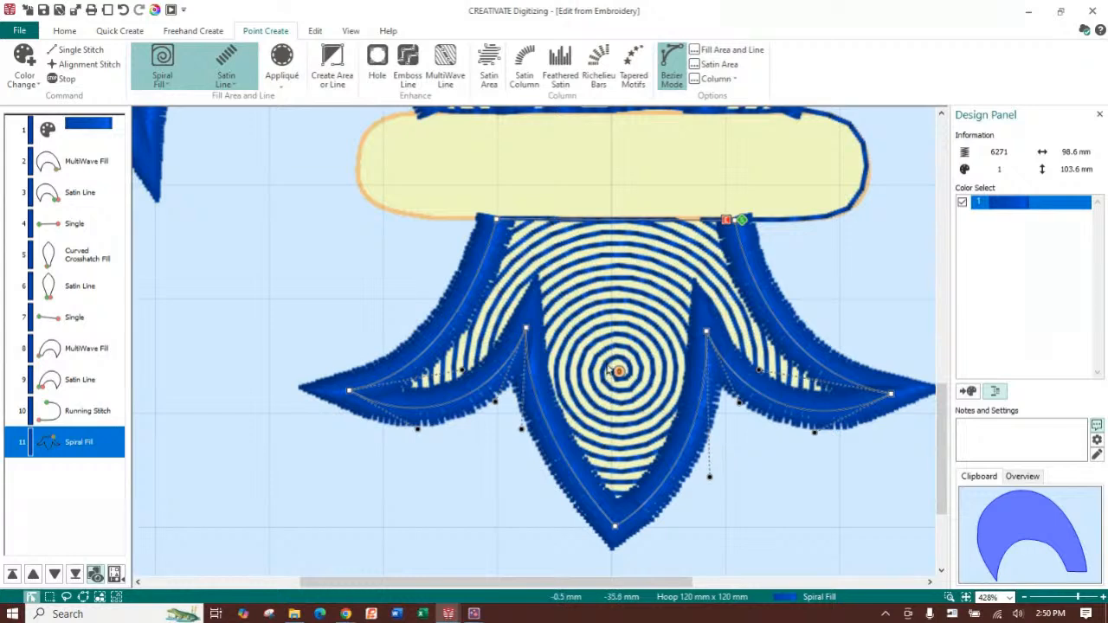
Move the spiral fill's center up to the middle of the horizontal band and enable a density gradient starting at 5.
mouse_move(620, 374)
mouse_down()
mouse_move(598, 373)
mouse_move(607, 269)
mouse_move(641, 374)
mouse_move(641, 429)
mouse_move(606, 234)
mouse_move(623, 205)
mouse_move(614, 180)
mouse_up()
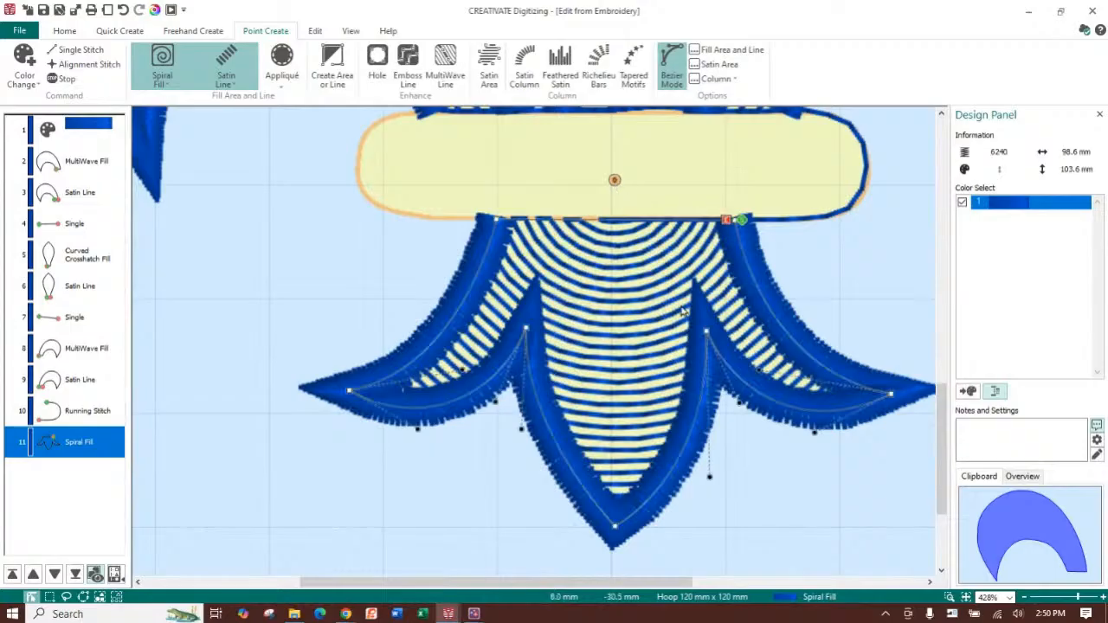
double_click(618, 253)
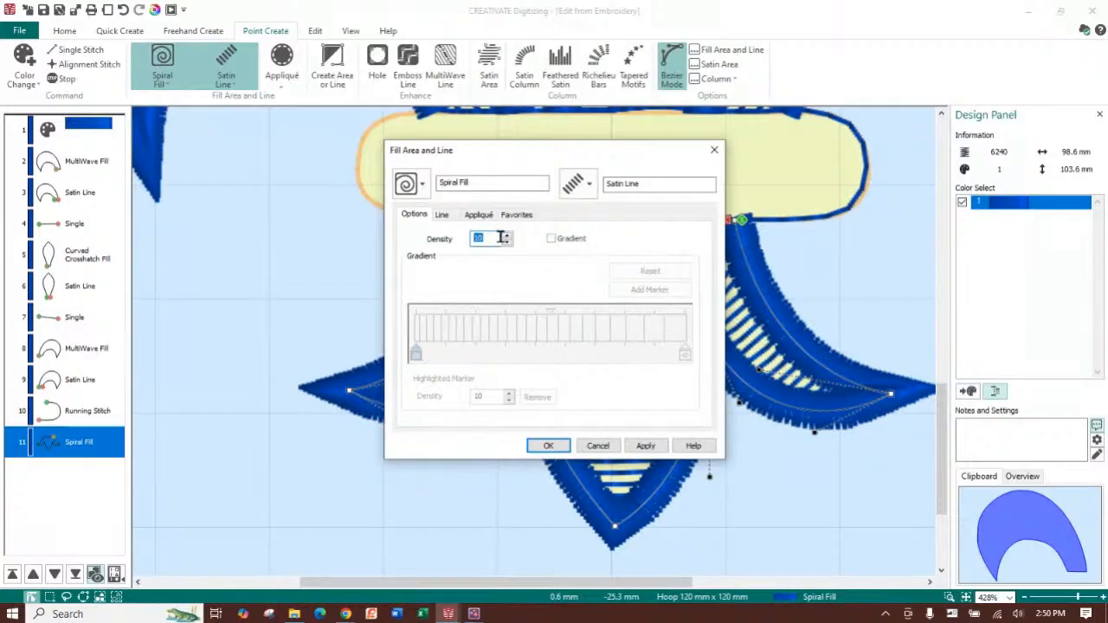
click(561, 242)
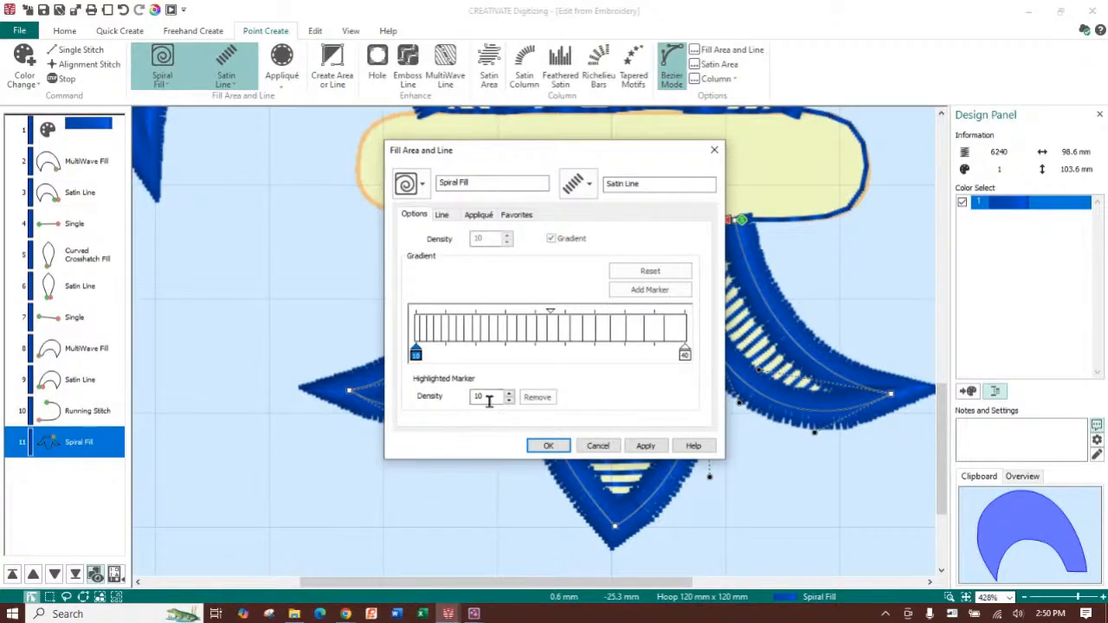
drag(490, 398, 409, 374)
text(5)
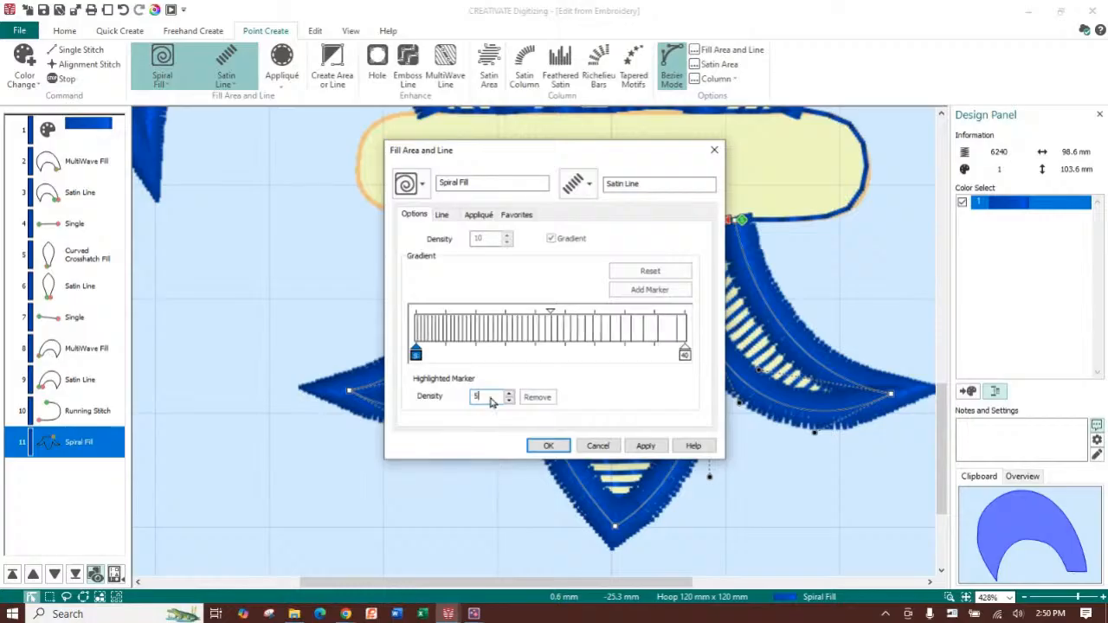
click(685, 353)
click(639, 292)
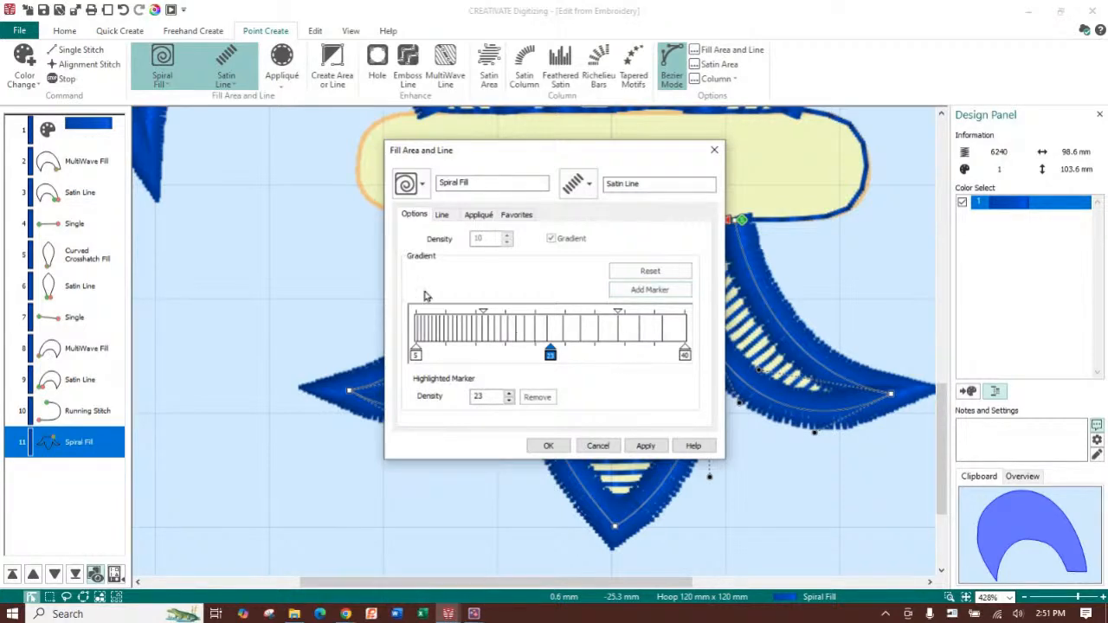
click(618, 310)
click(537, 396)
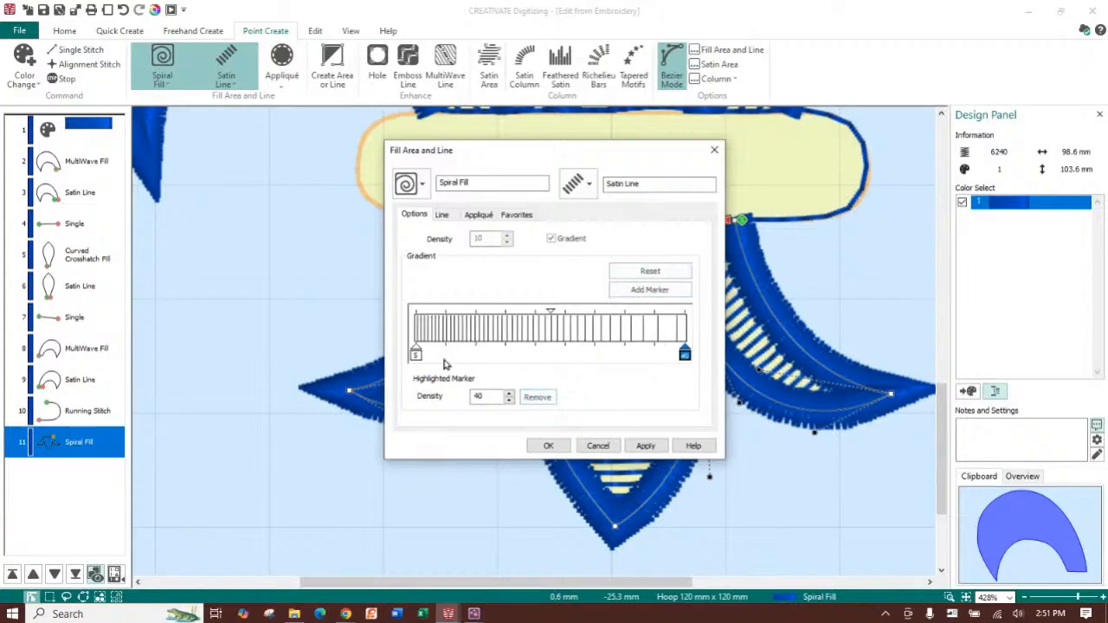
click(416, 355)
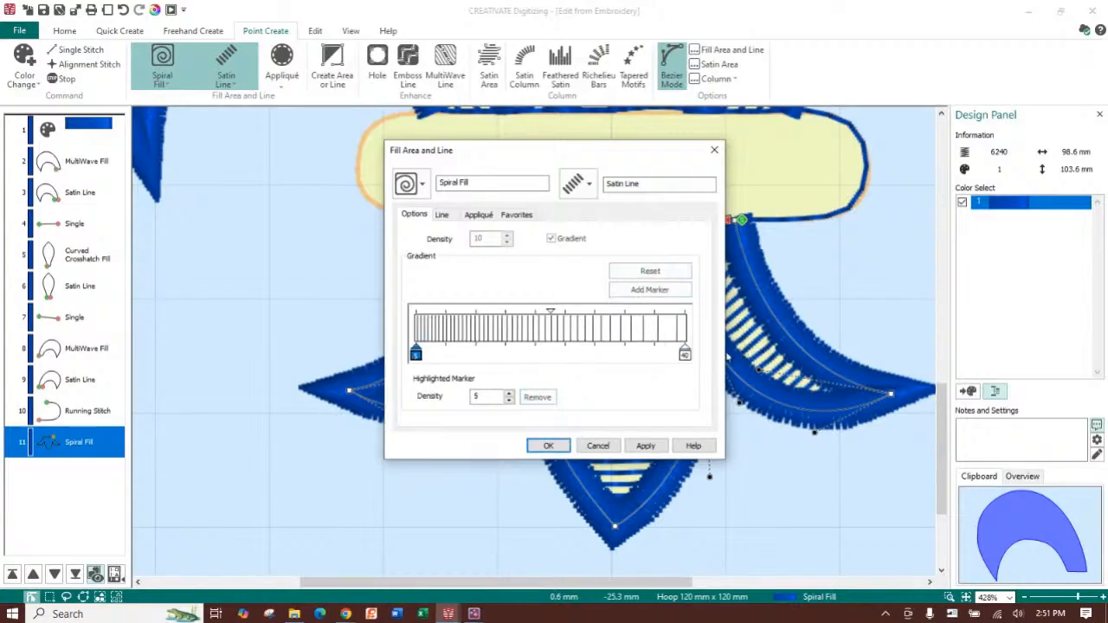
Set the spiral gradient's end marker density to 20 and apply the fill settings.
click(685, 355)
double_click(485, 396)
text(20)
click(550, 447)
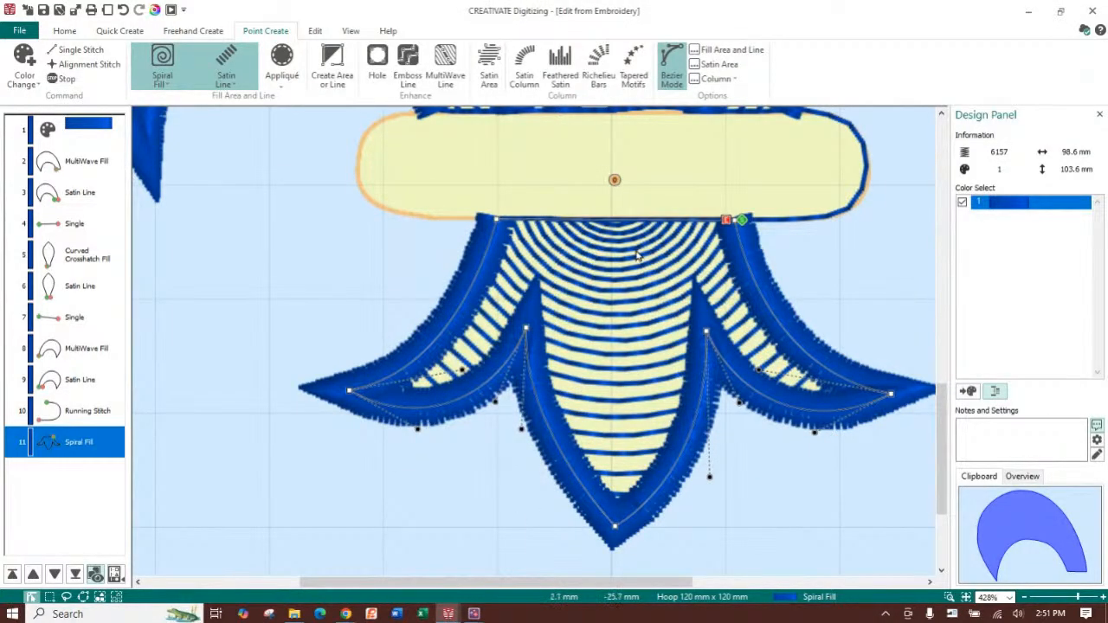
Reverse the spiral fill's gradient by setting the start marker density to 20 and the end marker density to 5.
double_click(614, 181)
click(714, 151)
right_click(673, 189)
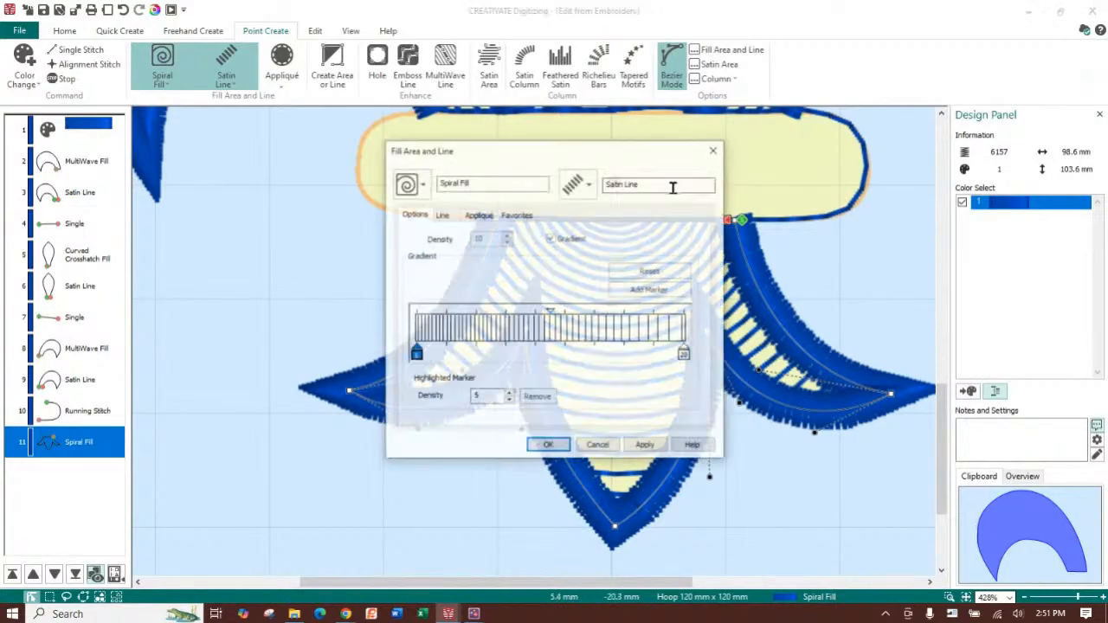
double_click(485, 396)
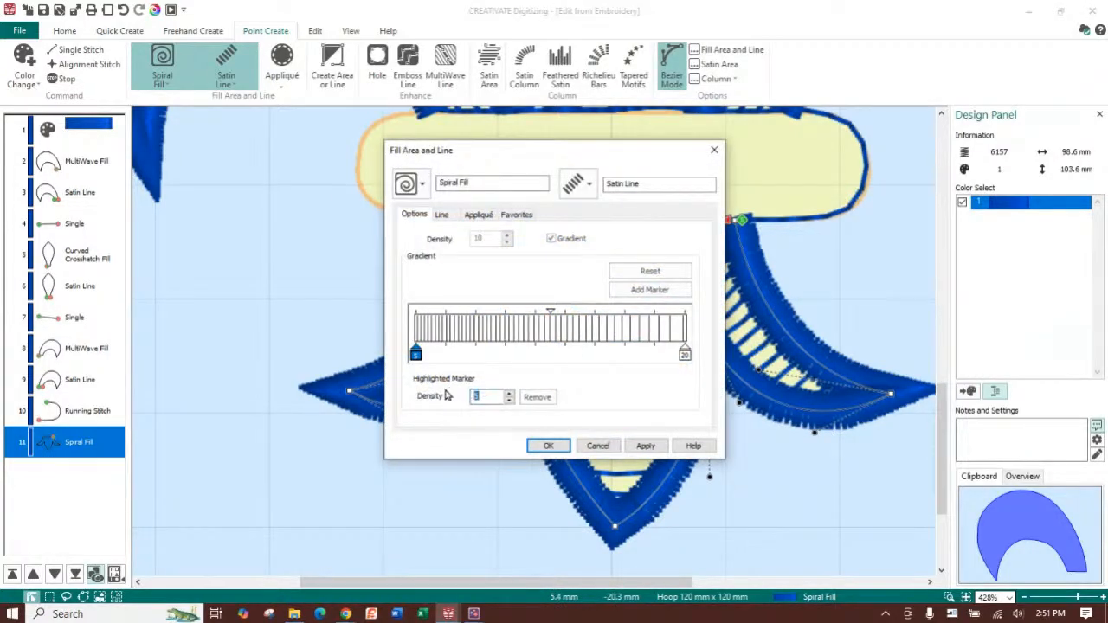
text(20)
click(685, 354)
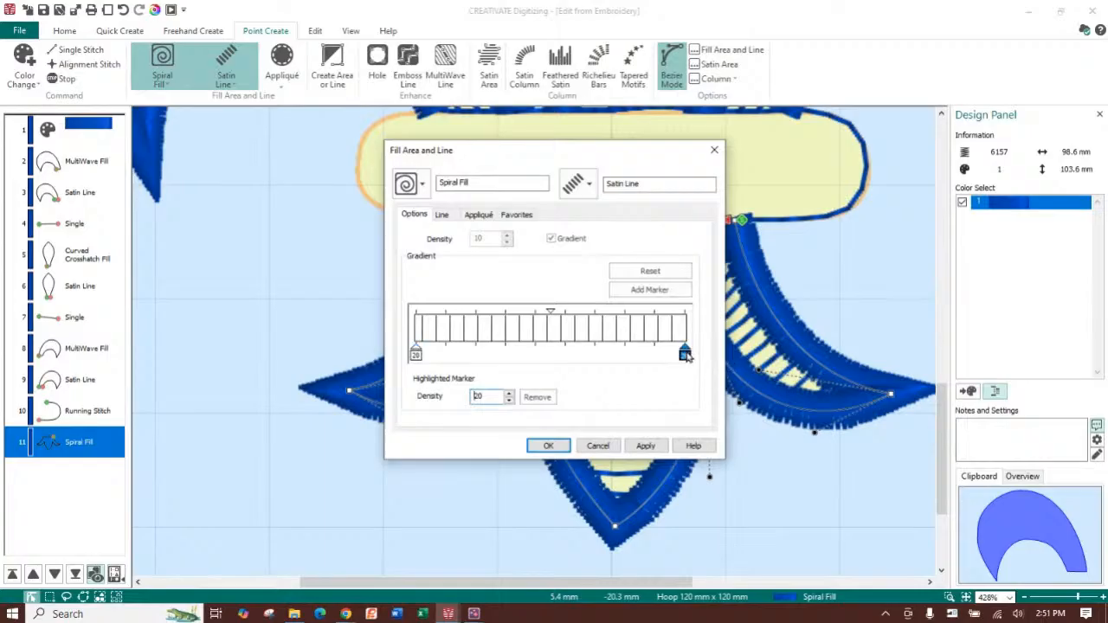
text(5)
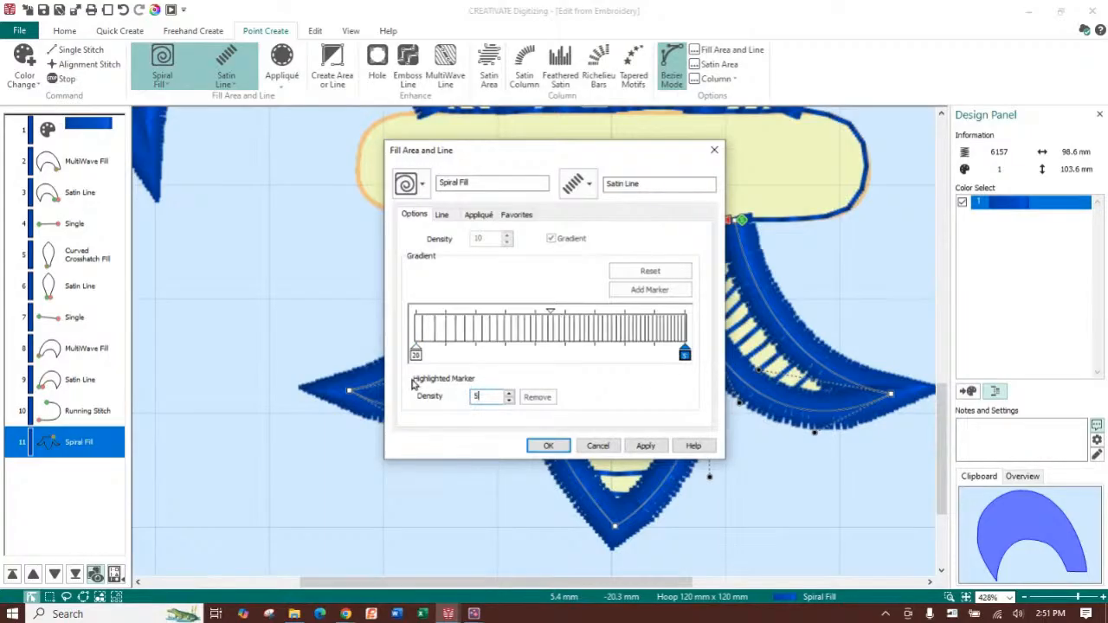
click(558, 449)
Break apart the spiral-filled lower part into separate fill and satin border objects.
click(1025, 597)
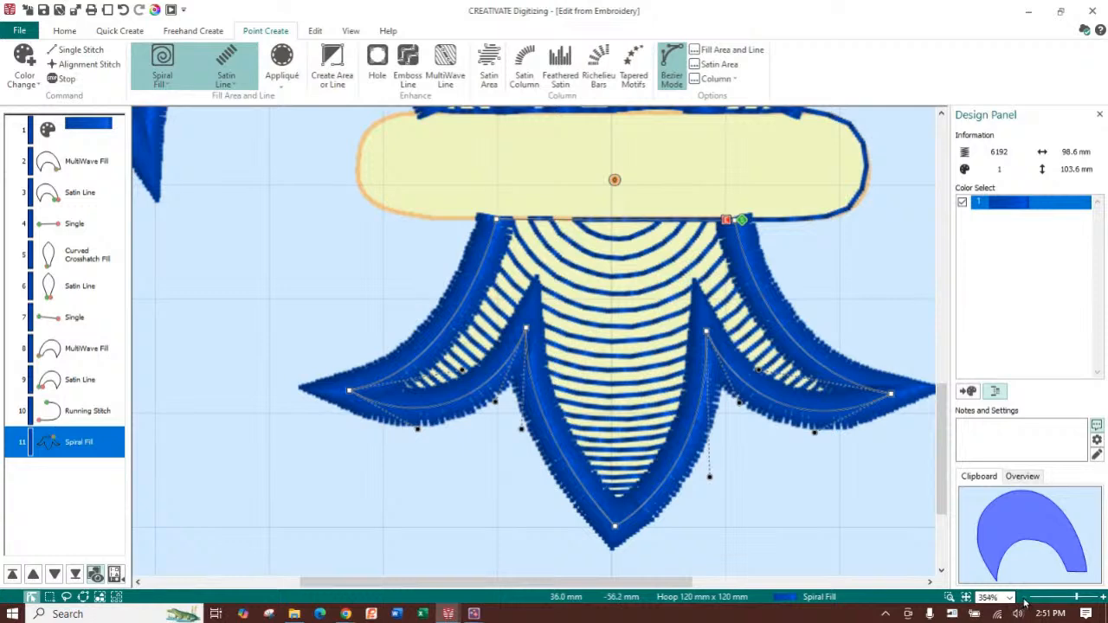
click(1024, 597)
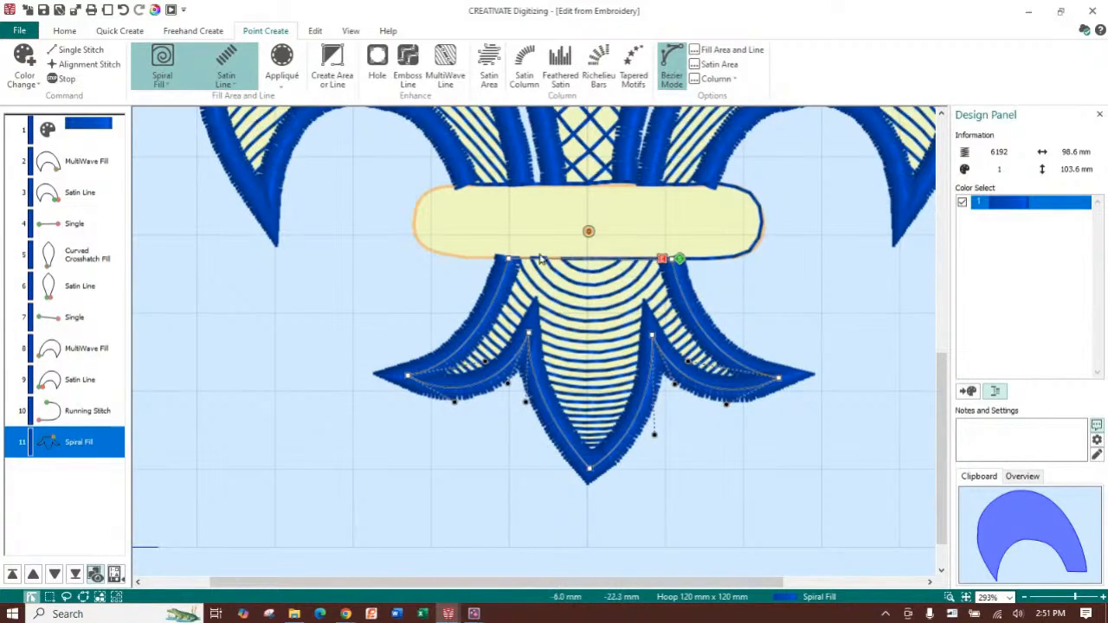
click(315, 30)
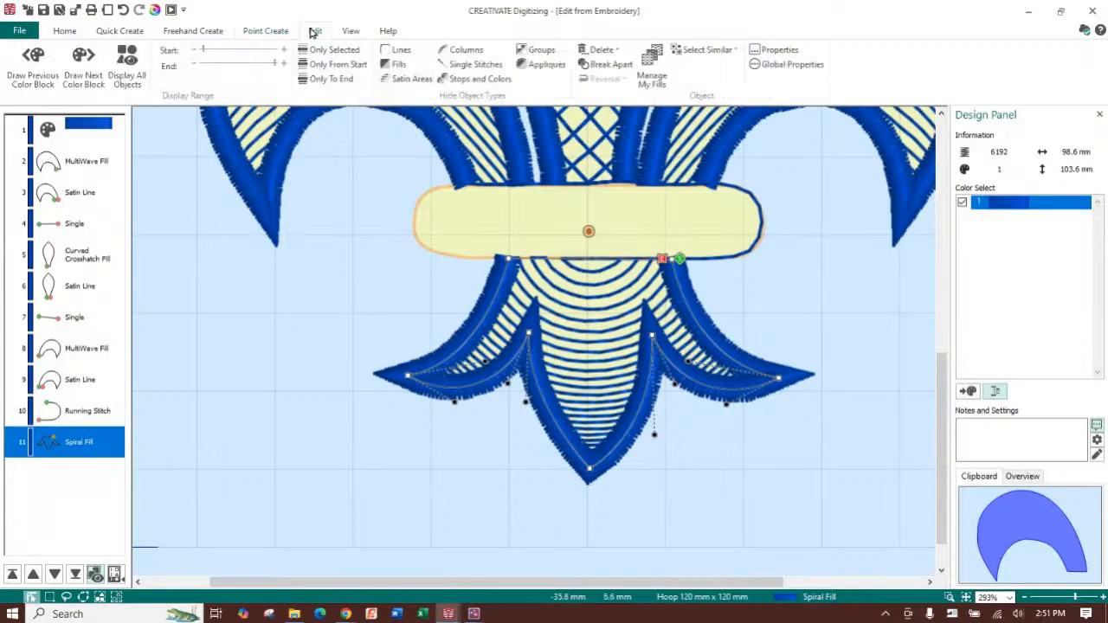
click(611, 66)
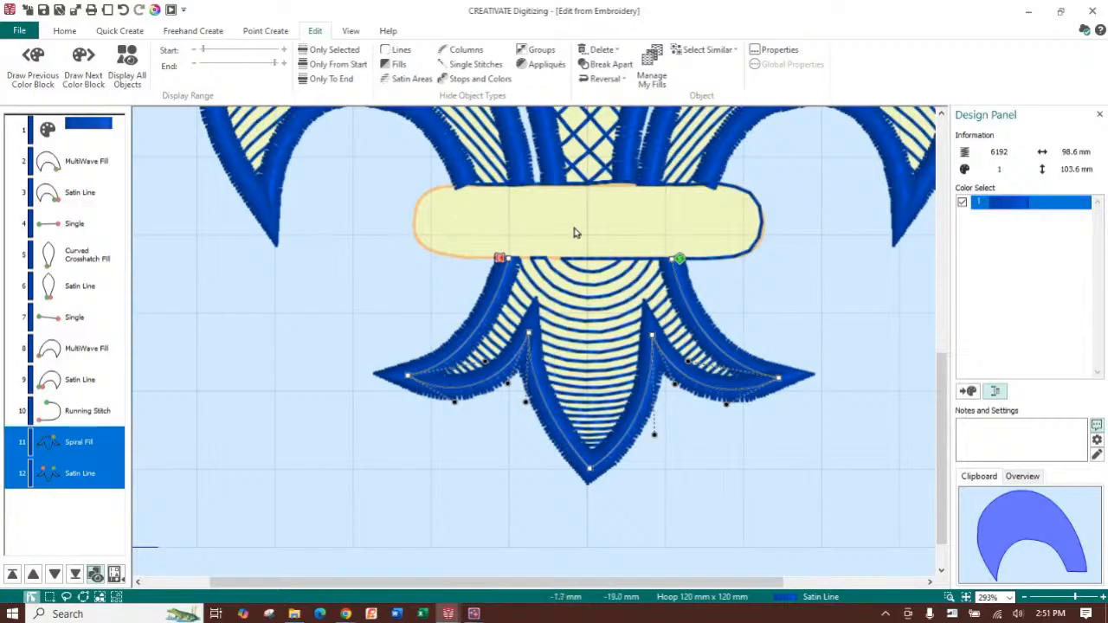
Choose Pattern Fill for new objects, with a 90 degree angle and no underlay.
scroll(667, 239, up, 2)
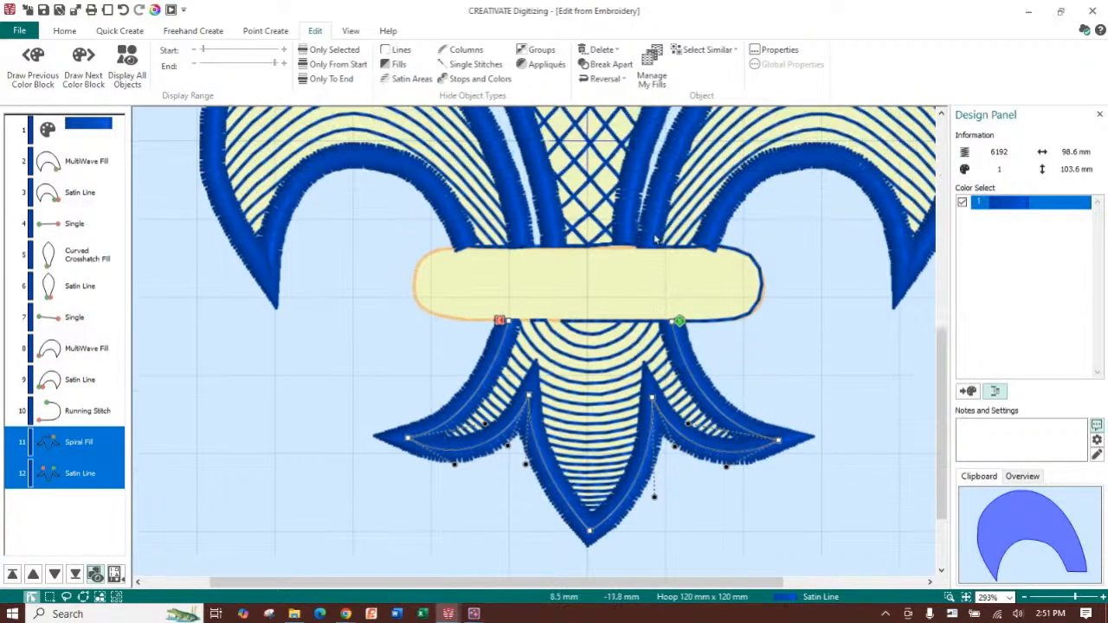
click(267, 31)
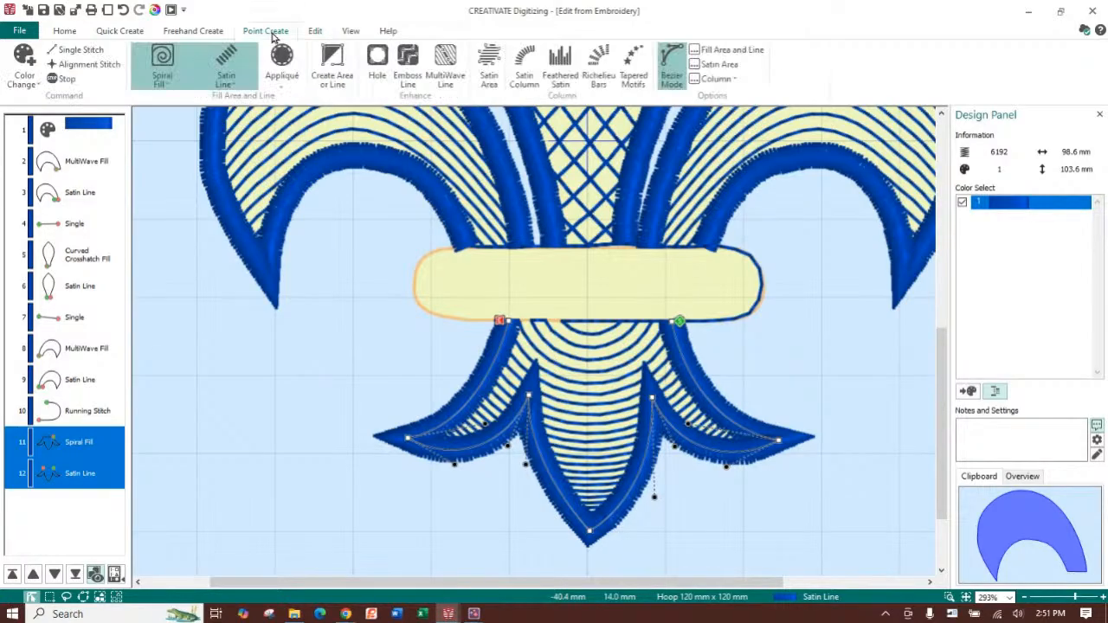
click(159, 85)
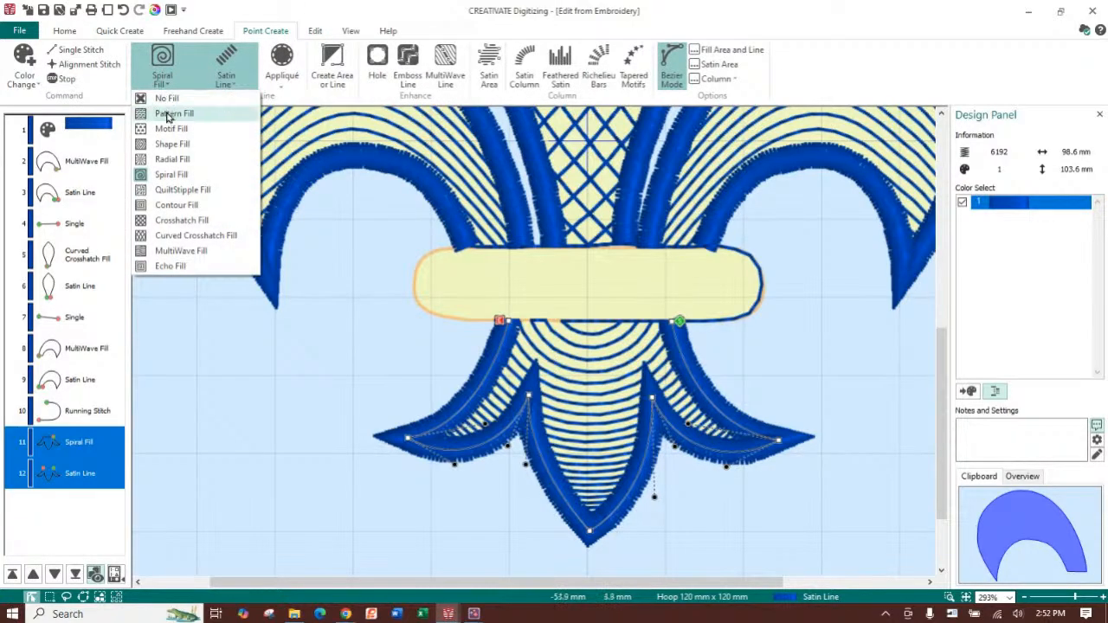
click(169, 115)
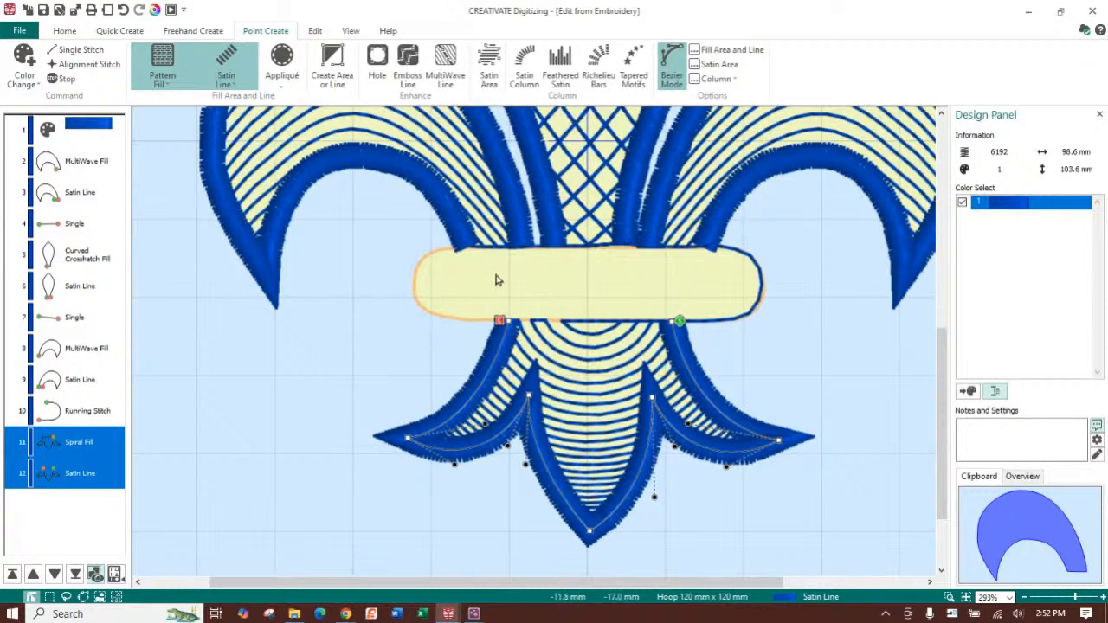
click(728, 50)
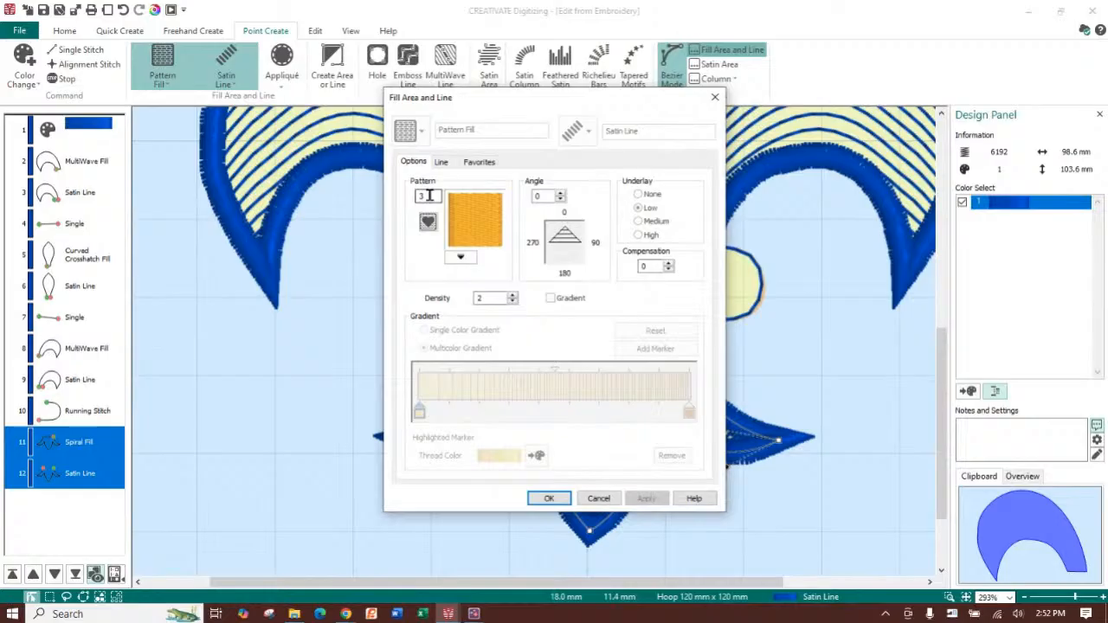
double_click(541, 196)
text(90)
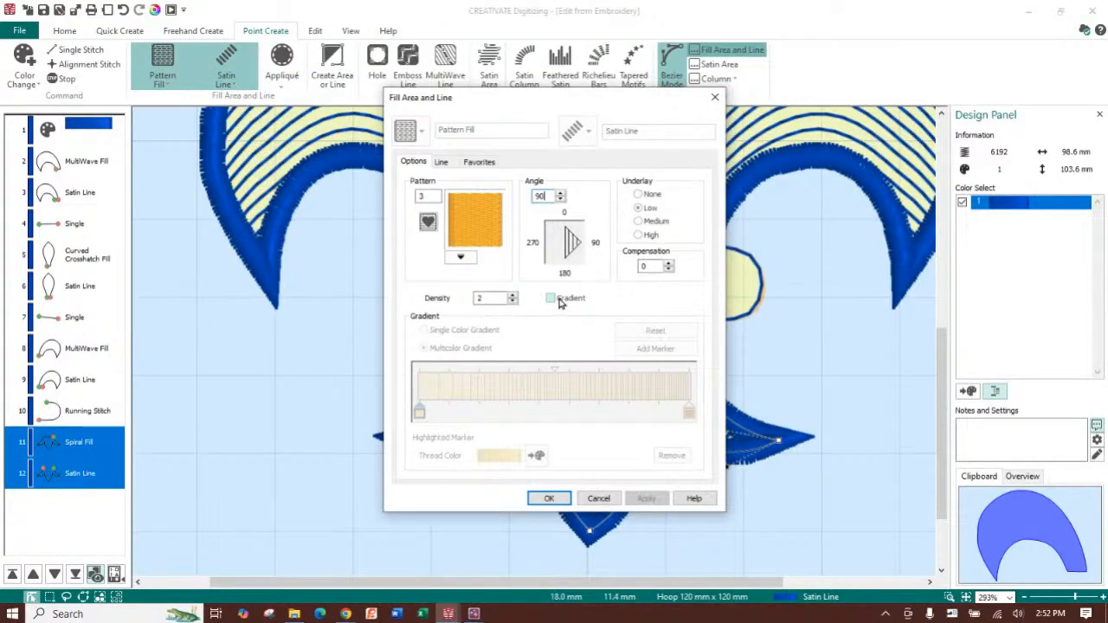
click(651, 195)
Enable a single color gradient for the pattern fill and set both end marker densities to 6.
click(552, 298)
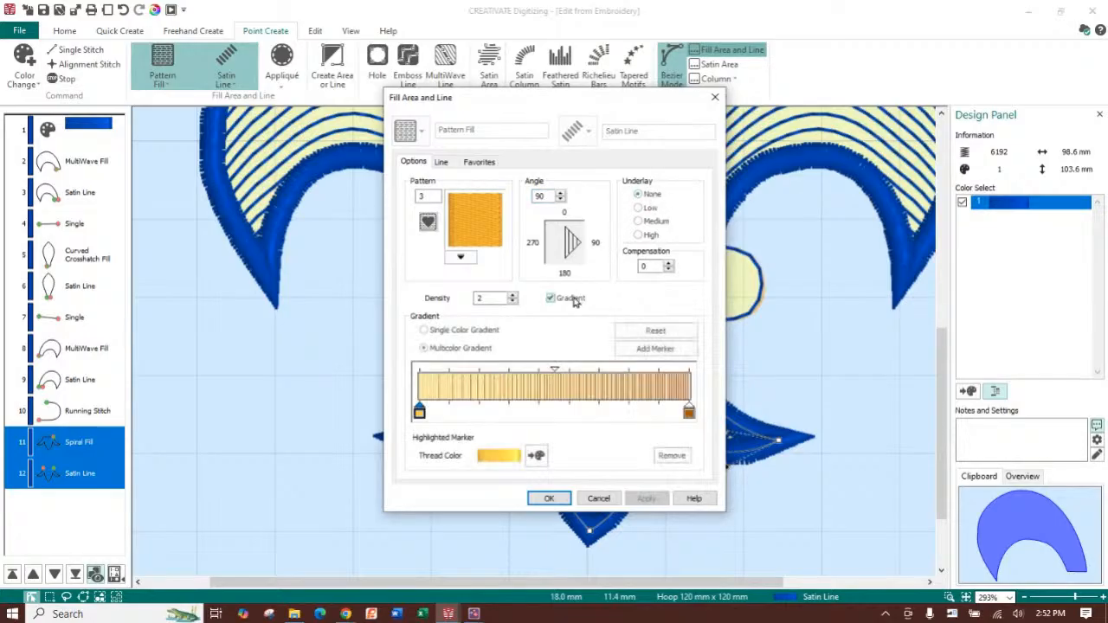
click(466, 332)
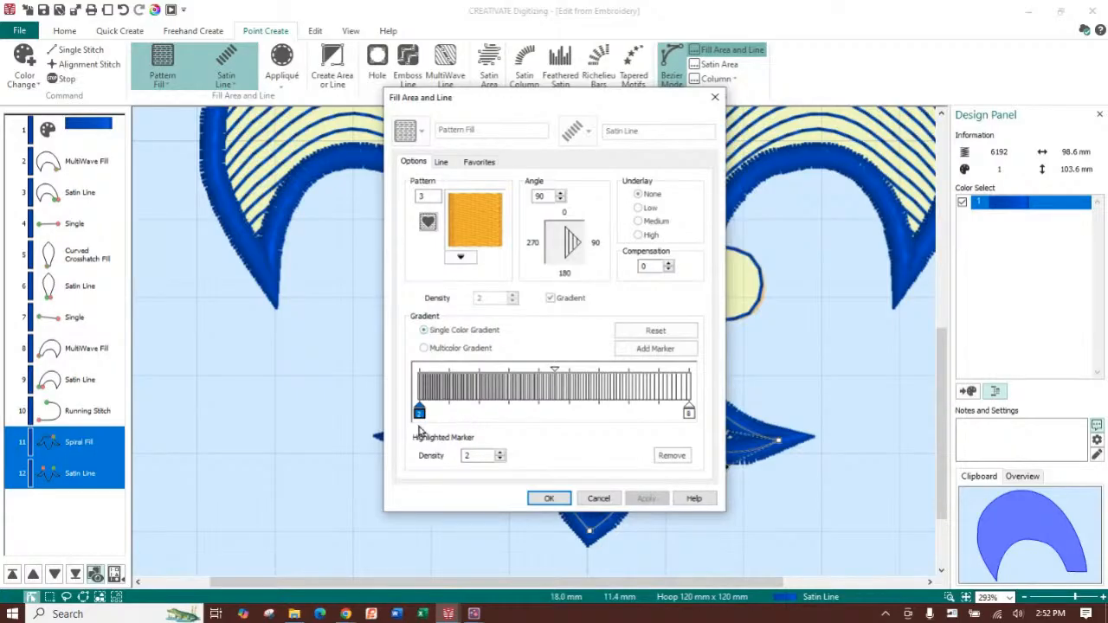
double_click(476, 455)
text(6)
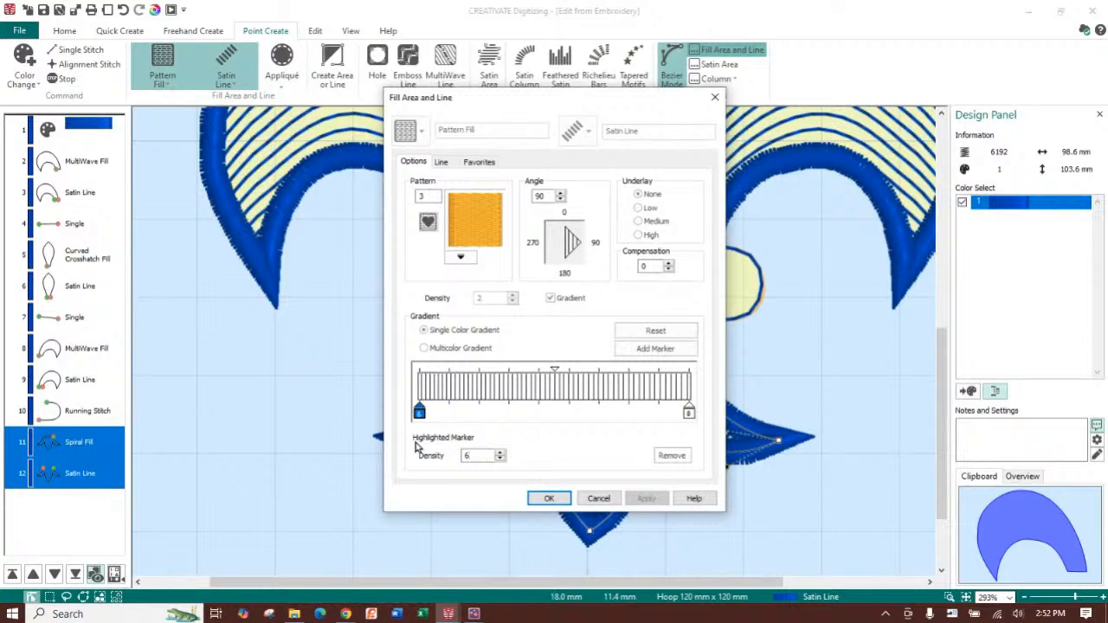
click(690, 413)
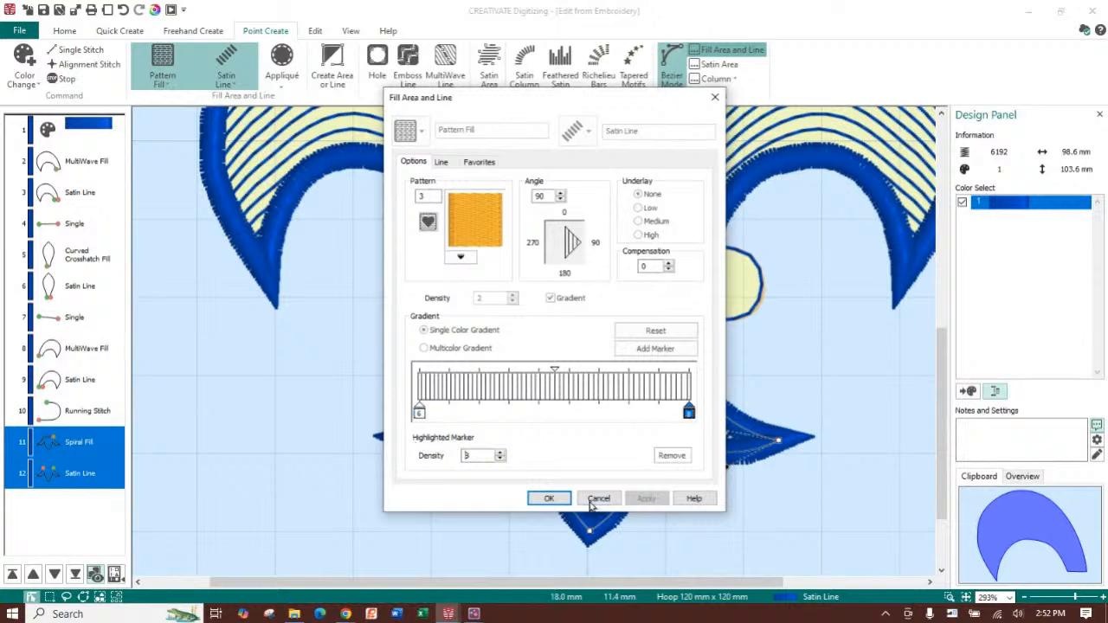
double_click(488, 456)
text(6)
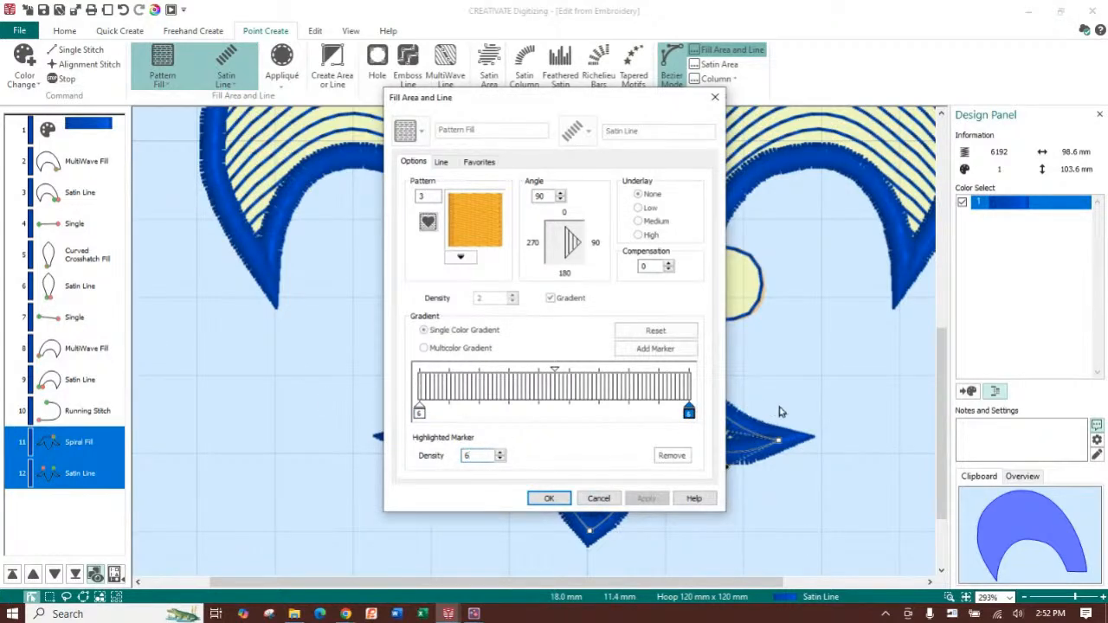
Add a middle marker with density 20 to the pattern fill's gradient and accept the settings.
click(681, 356)
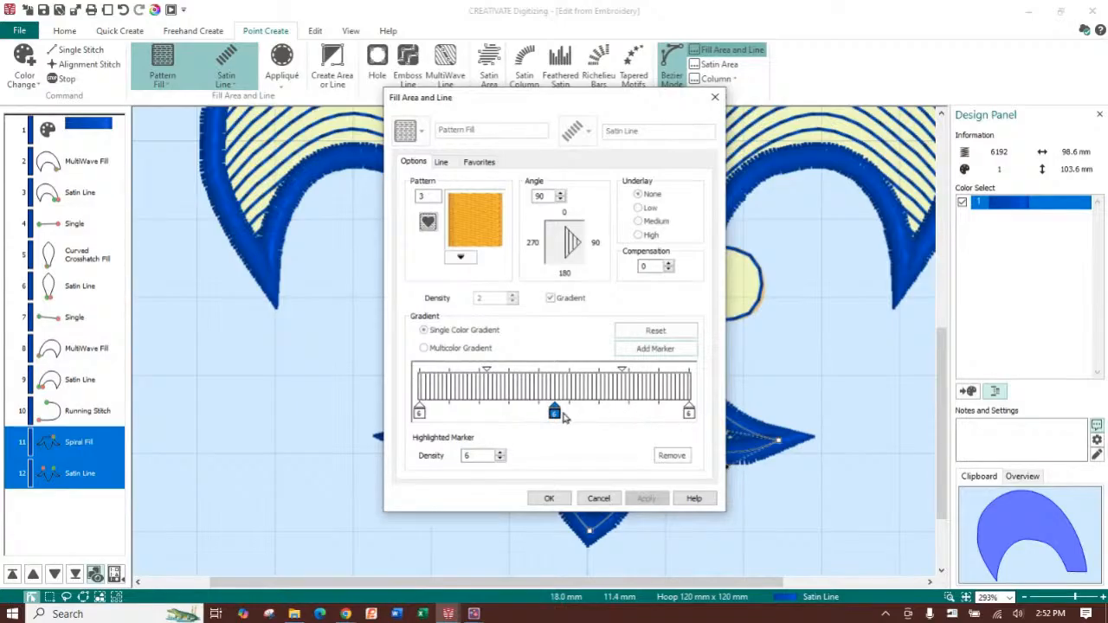
double_click(484, 459)
text(20)
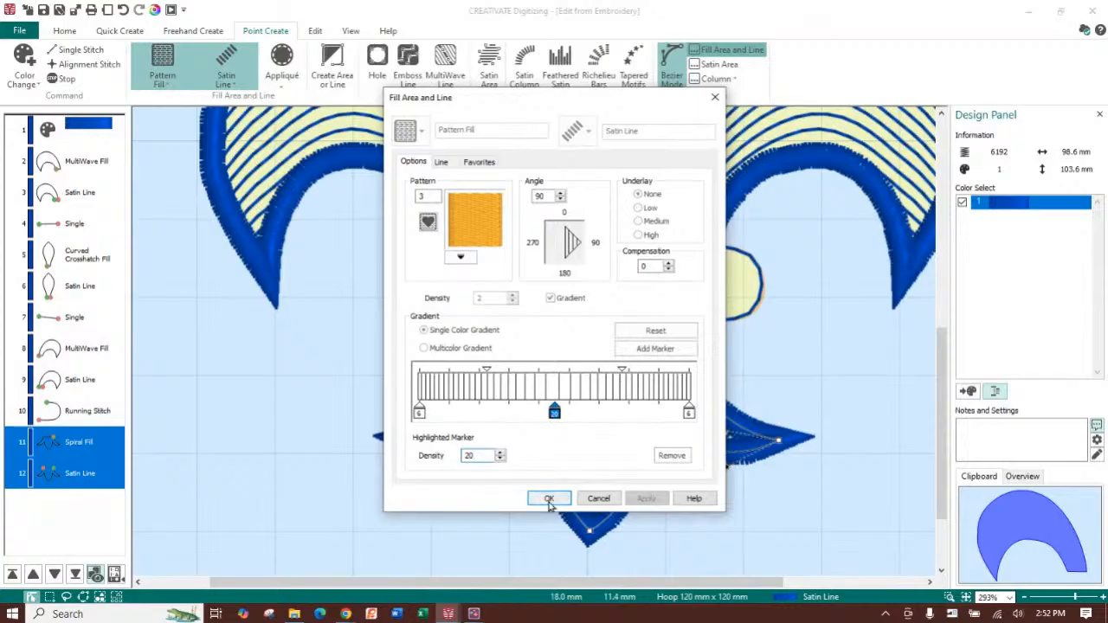
click(549, 500)
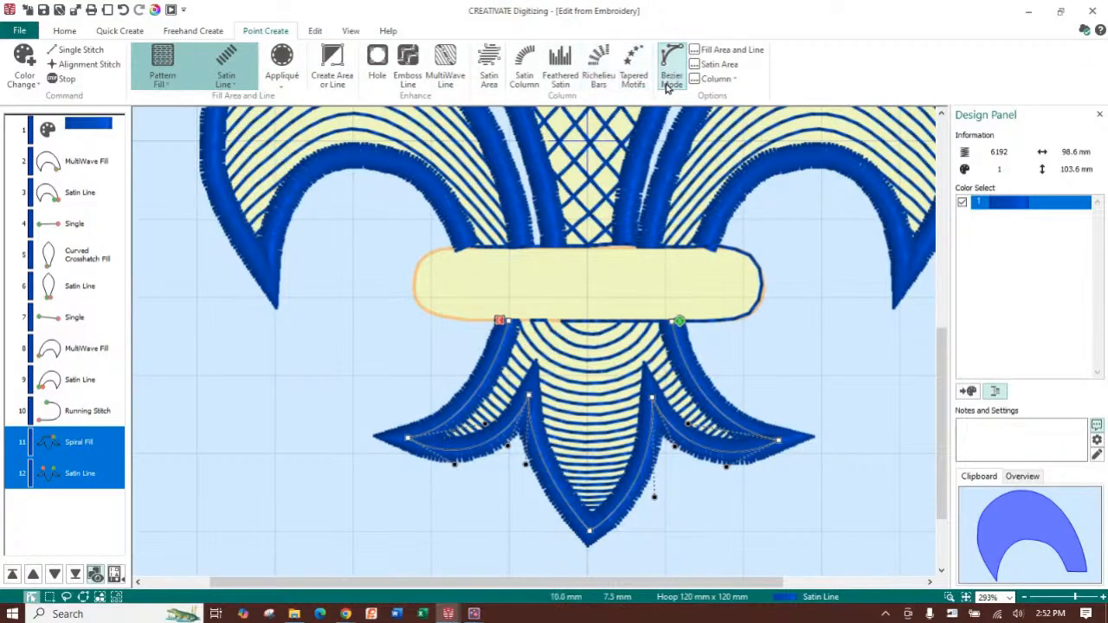
Trace the horizontal band with a Bezier outline from the left leaf's top around both rounded ends, completing a pattern-filled area with a satin border.
click(336, 71)
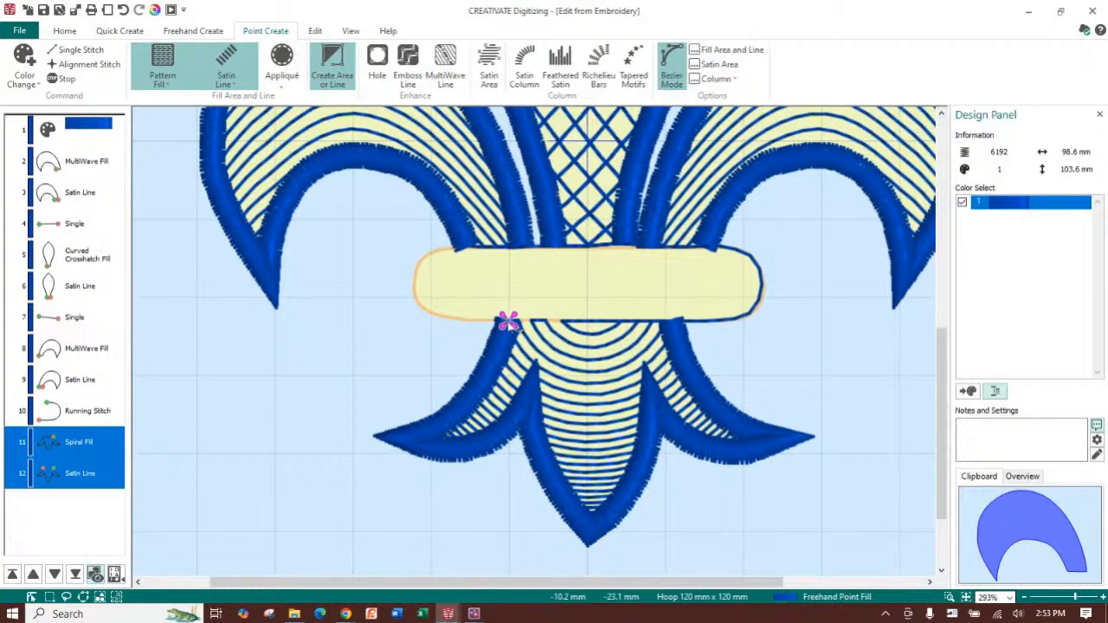
click(455, 319)
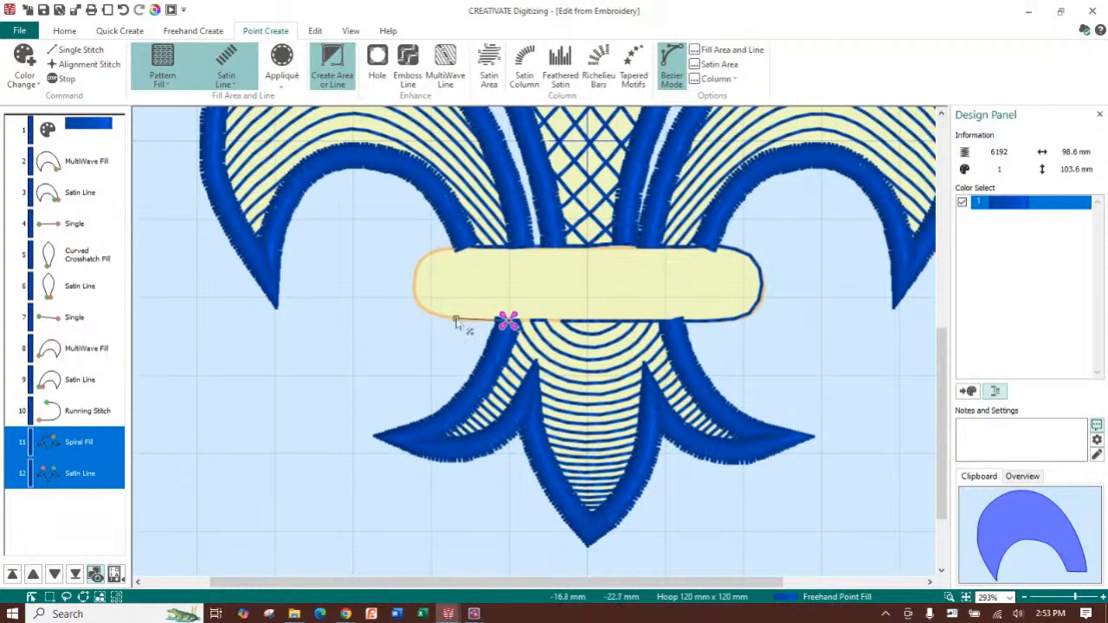
click(414, 286)
drag(417, 282, 413, 251)
click(458, 249)
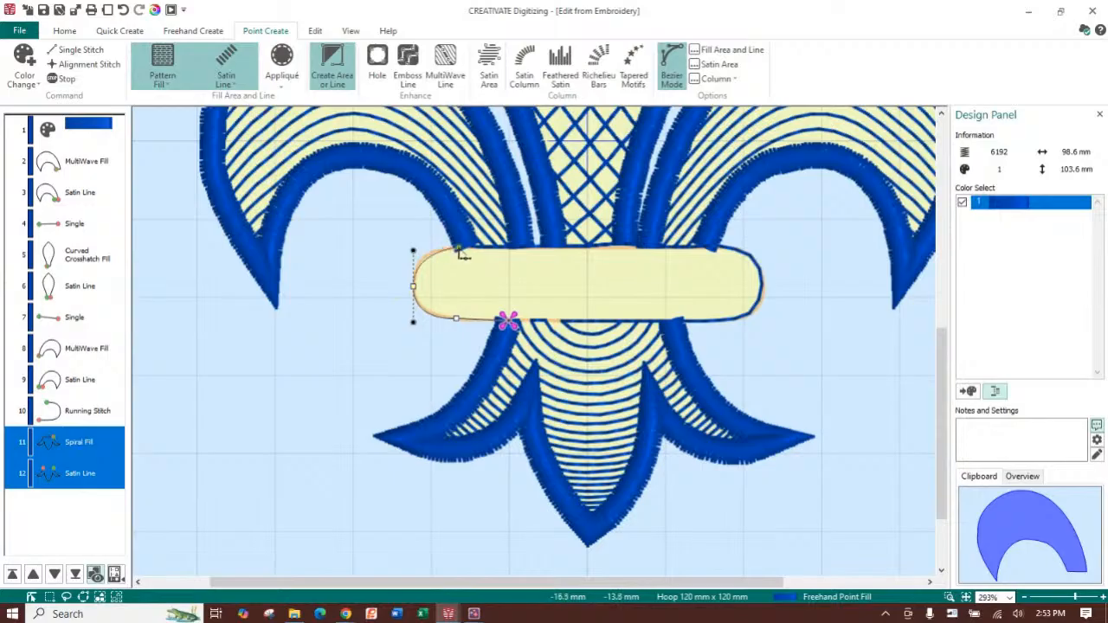
click(719, 249)
drag(765, 288, 763, 311)
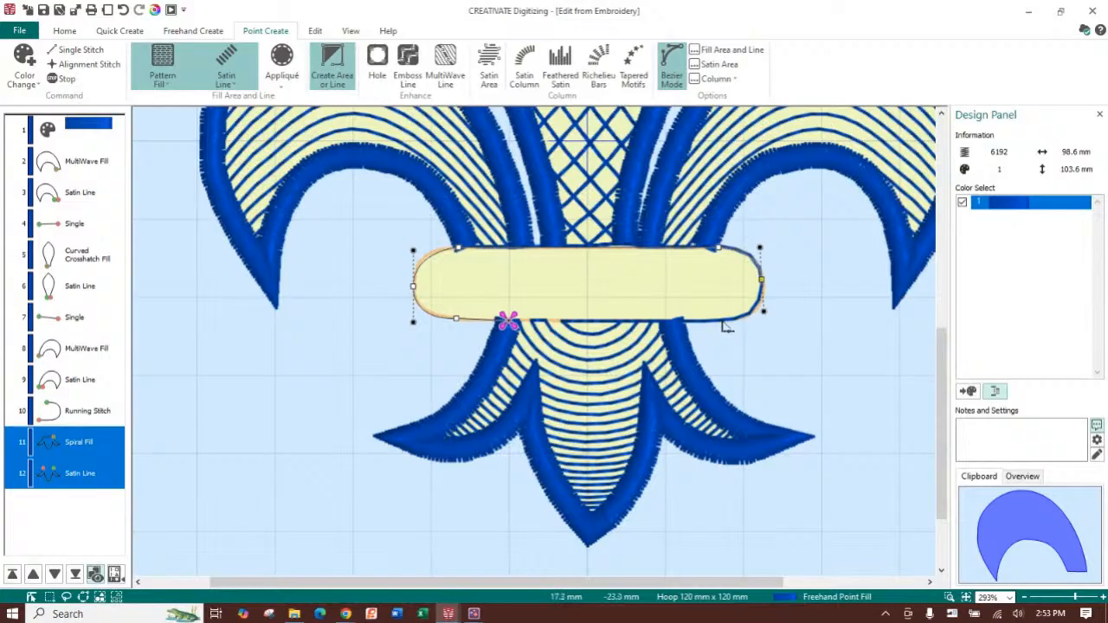
click(722, 321)
key(Return)
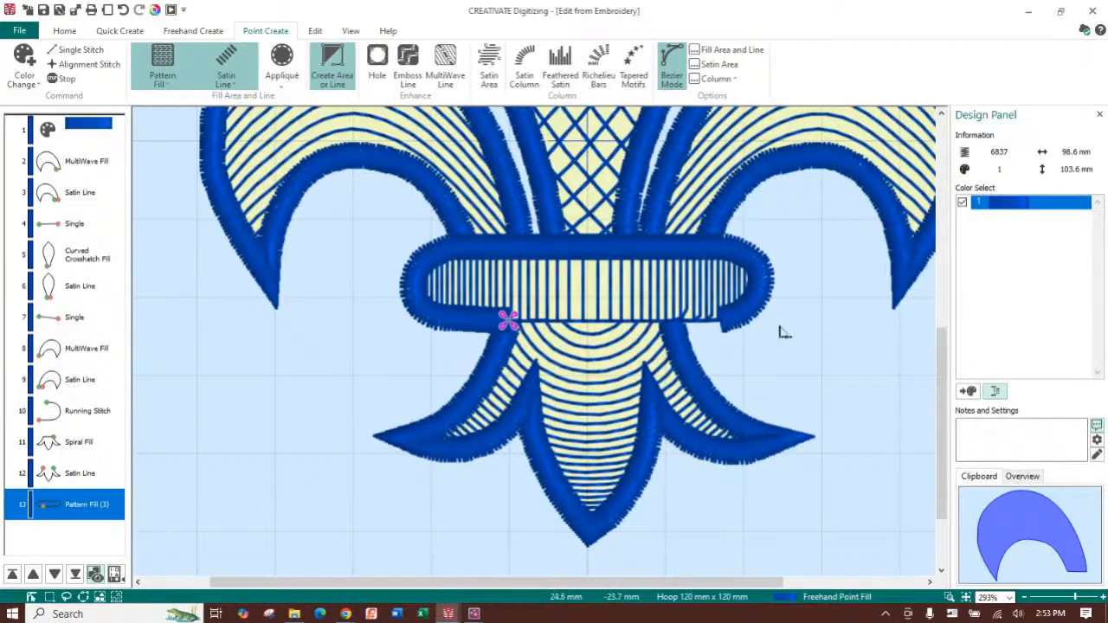
Undo the horizontal band and turn on the closed border line option for new fill areas with a satin line.
key(Escape)
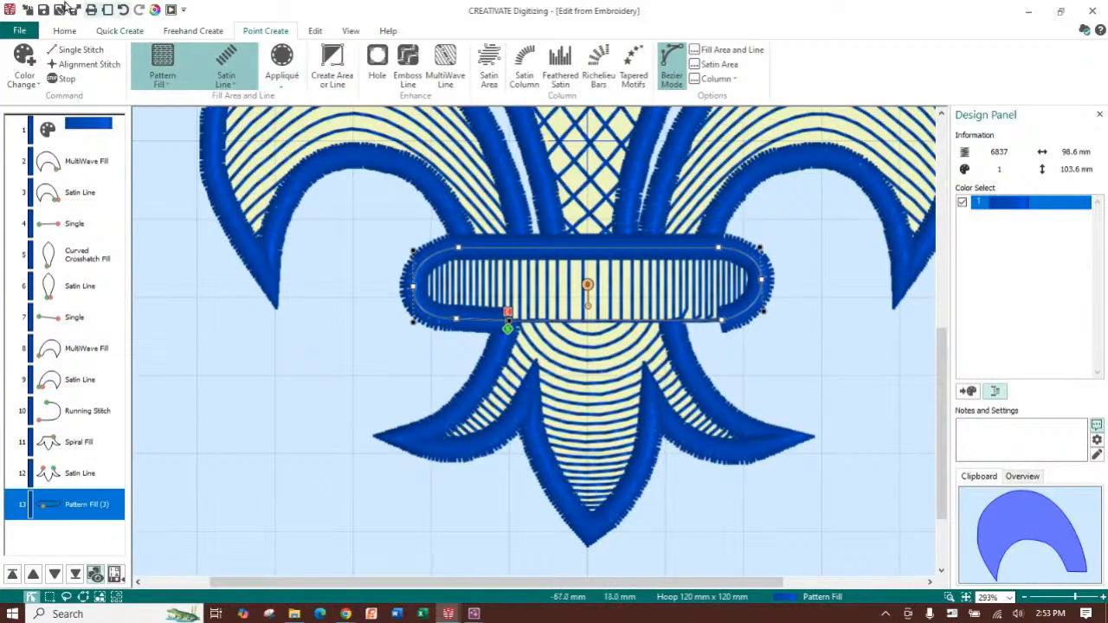
click(124, 10)
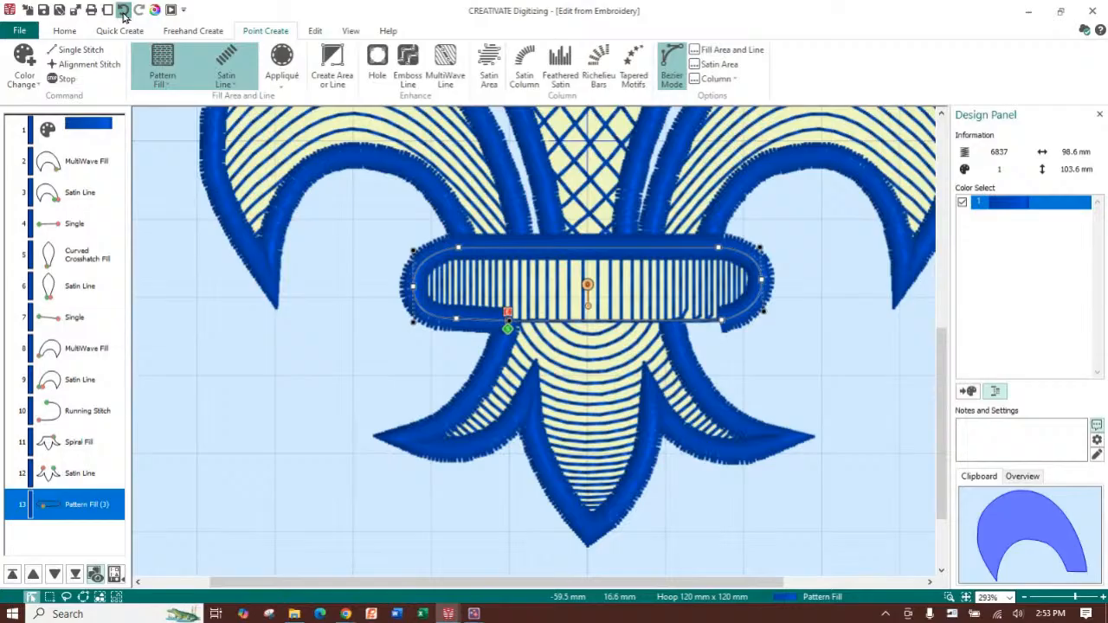
click(719, 50)
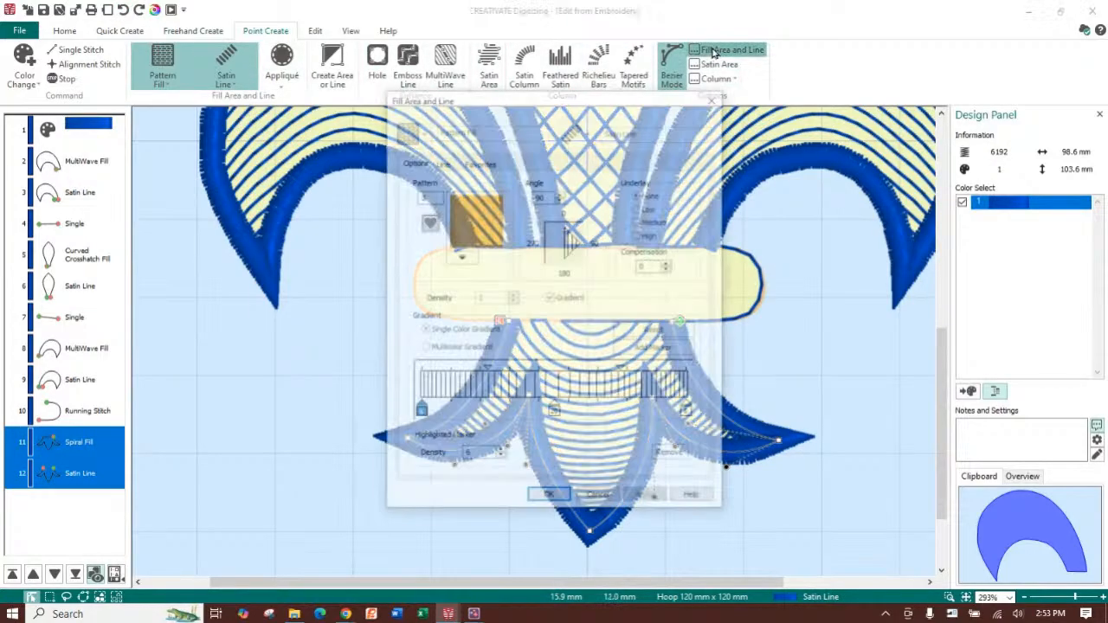
click(441, 163)
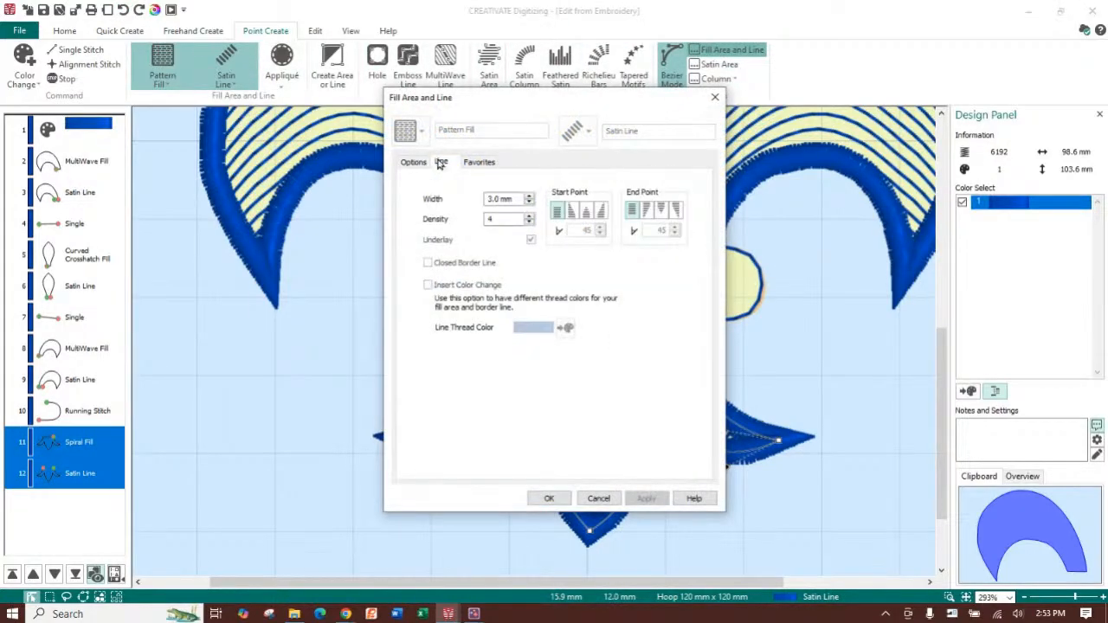
click(441, 267)
click(561, 500)
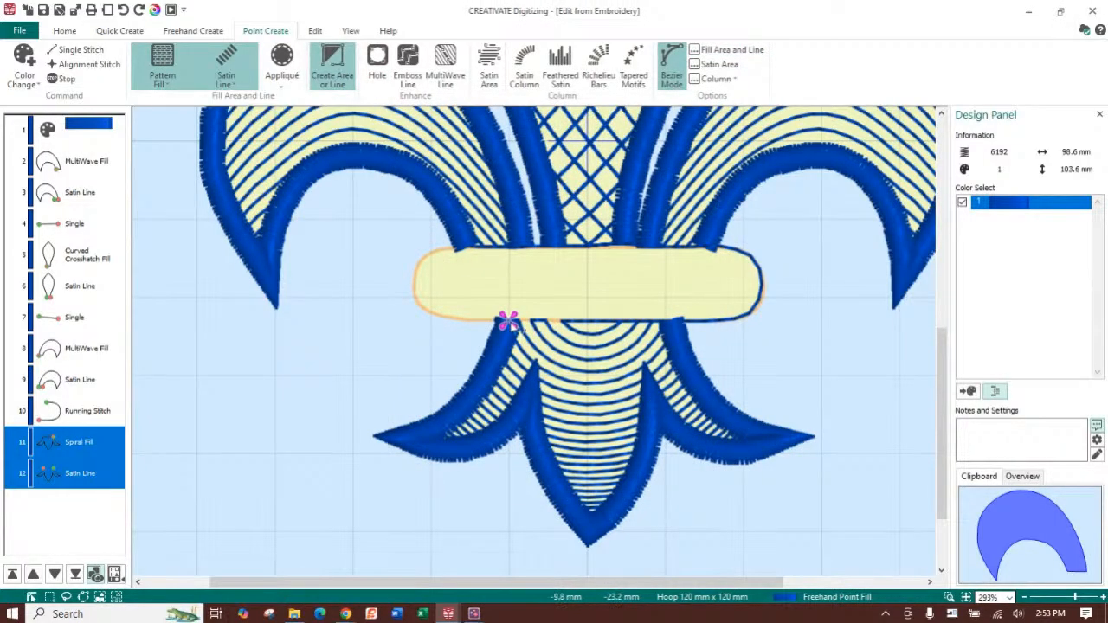
Retrace the horizontal band with a Bezier outline around both rounded ends, completing a pattern-filled area with a closed satin border.
click(459, 320)
drag(415, 283, 416, 248)
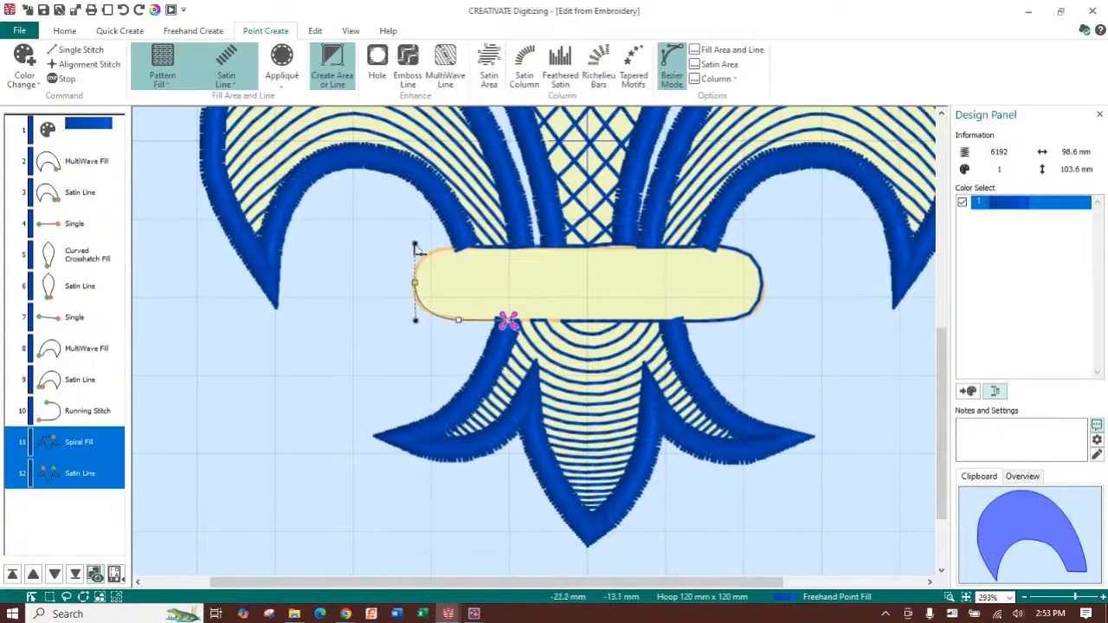
click(466, 249)
click(717, 251)
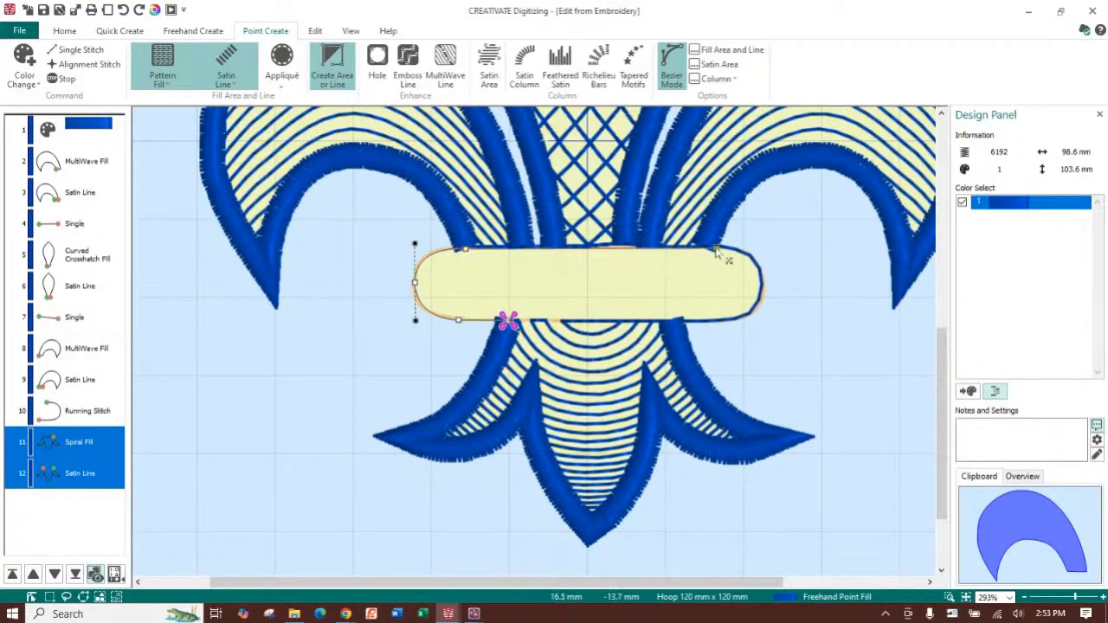
drag(765, 284, 765, 322)
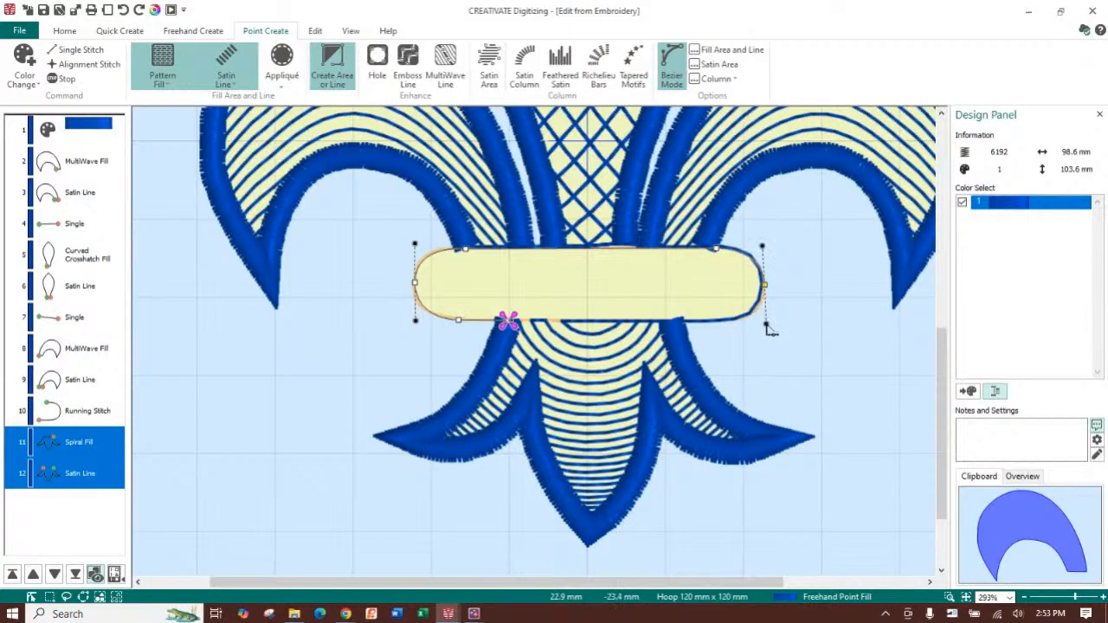
click(706, 320)
key(Return)
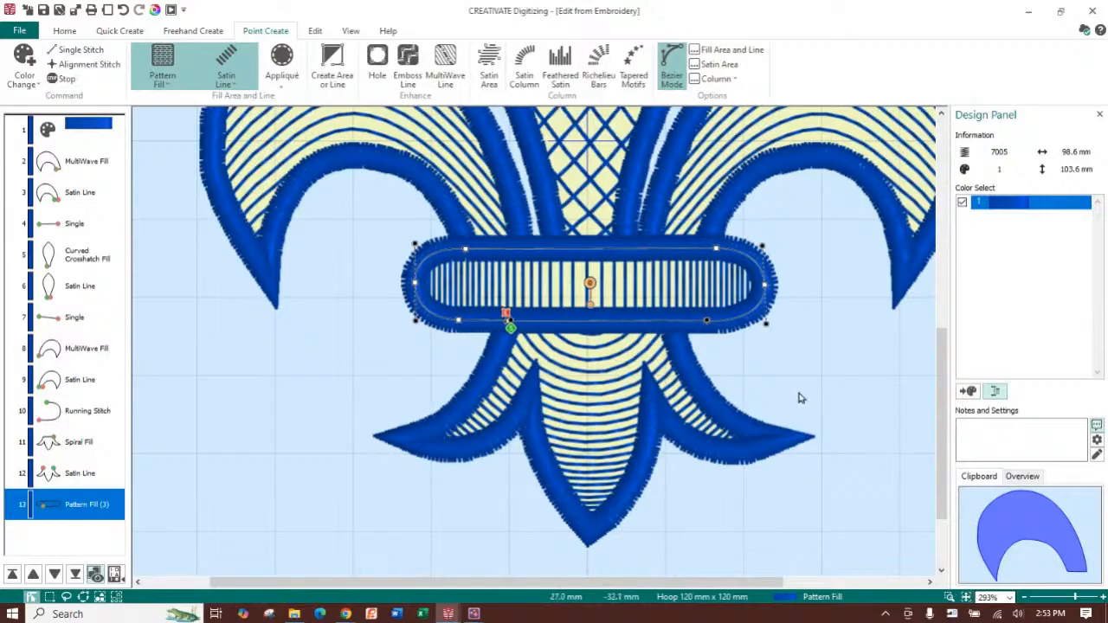
Examine the whole fleur-de-lis in an enlarged Life View at 140% and close the preview.
click(966, 598)
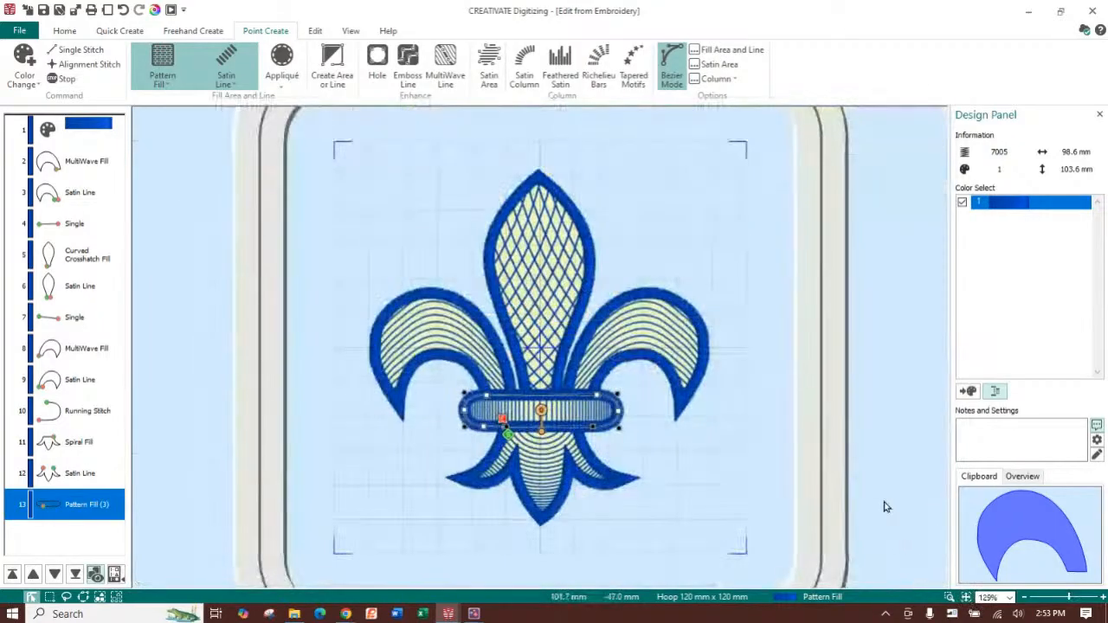
click(161, 9)
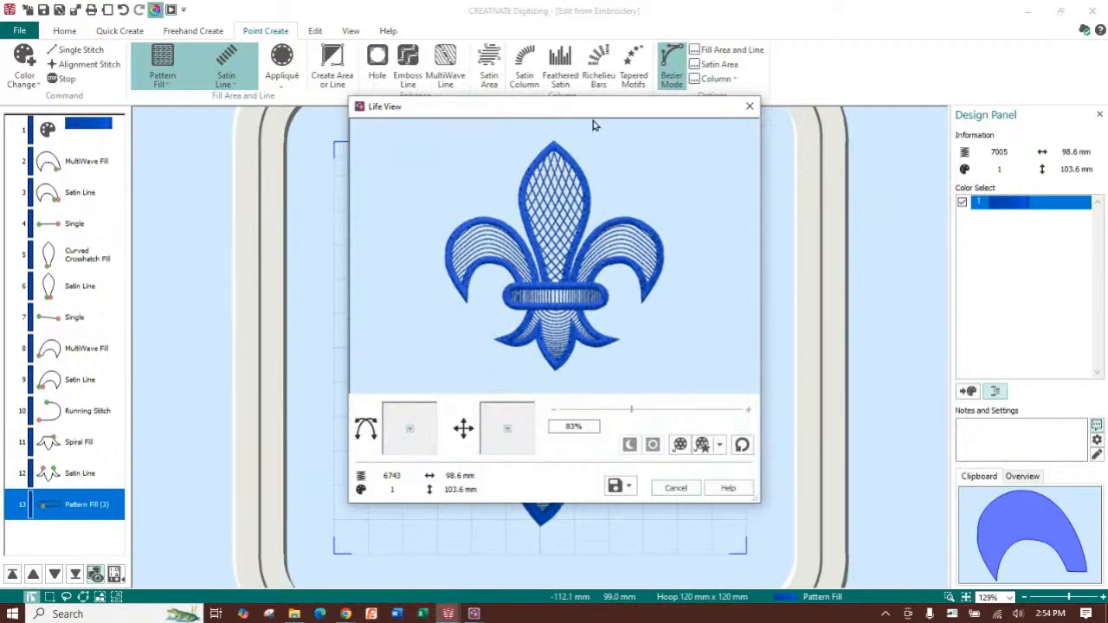
drag(593, 125, 472, 53)
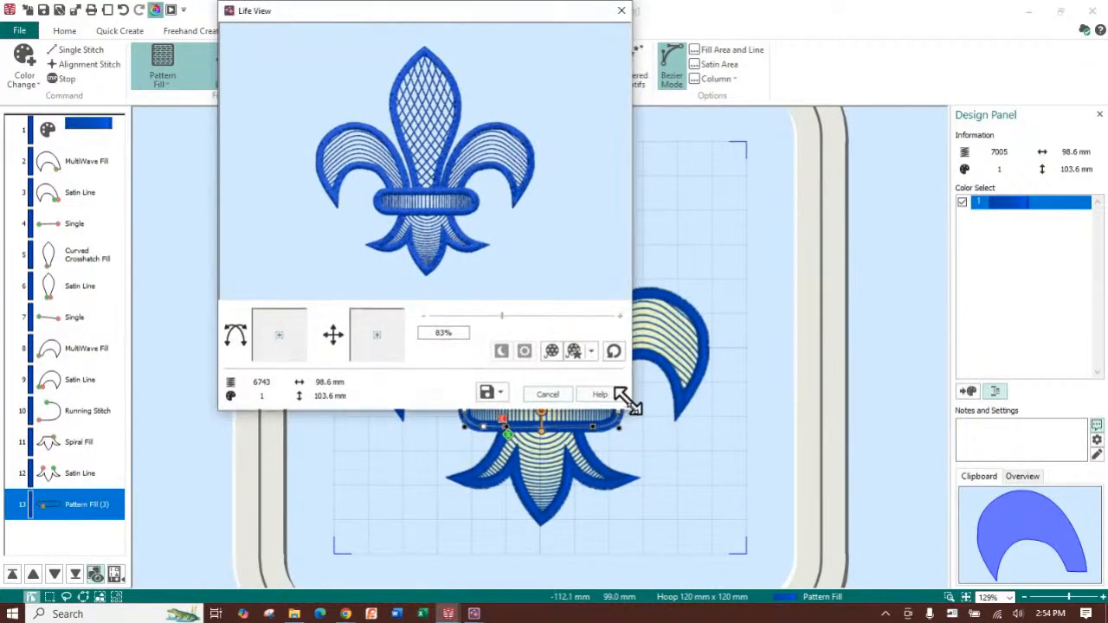
drag(628, 401, 792, 541)
scroll(467, 240, down, 1)
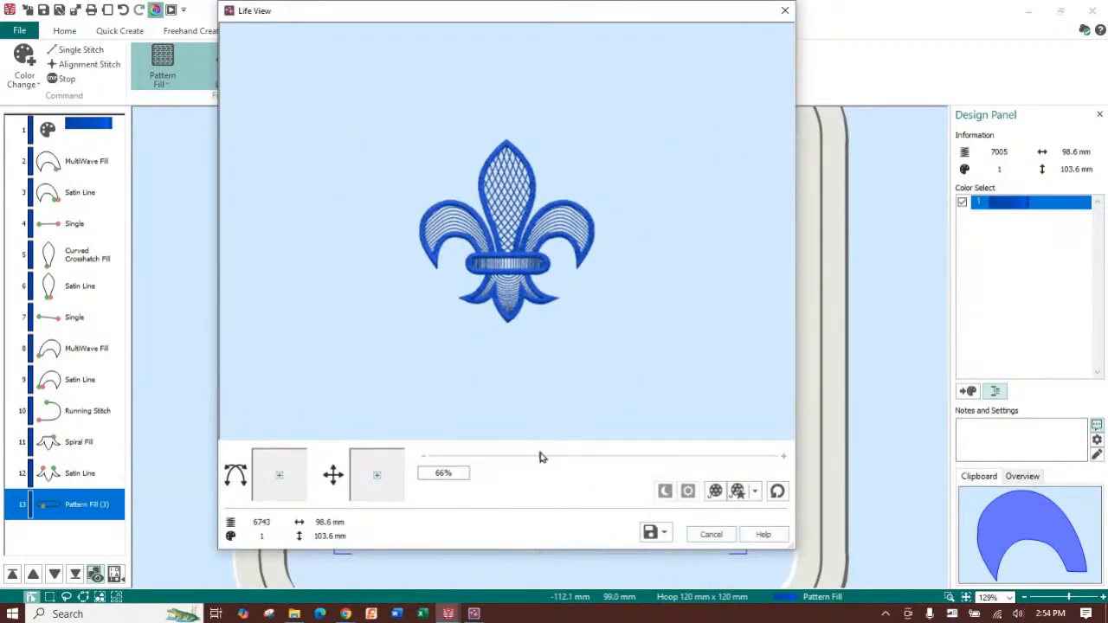
drag(540, 457, 656, 471)
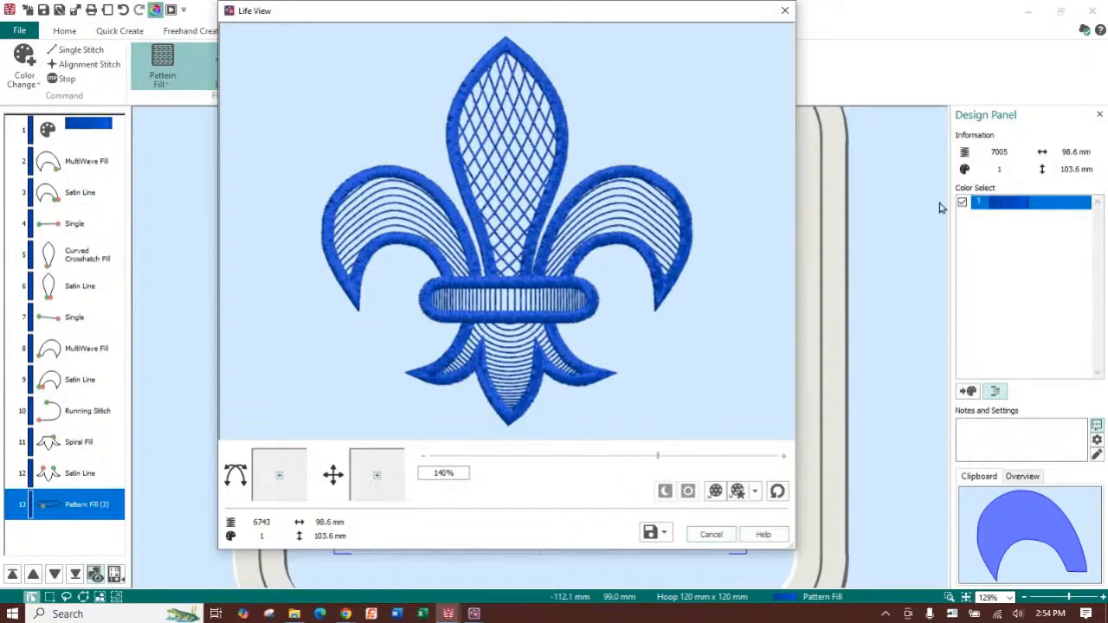
click(786, 9)
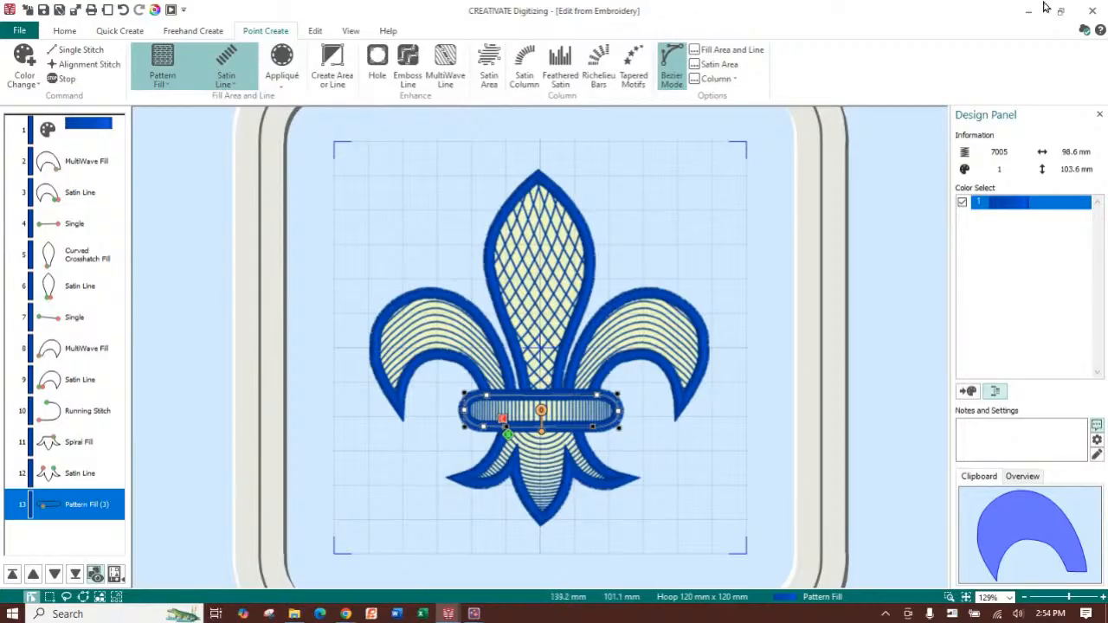
Close the digitizing session and return the finished fleur-de-lis to CREATIVATE Embroidery.
click(1092, 10)
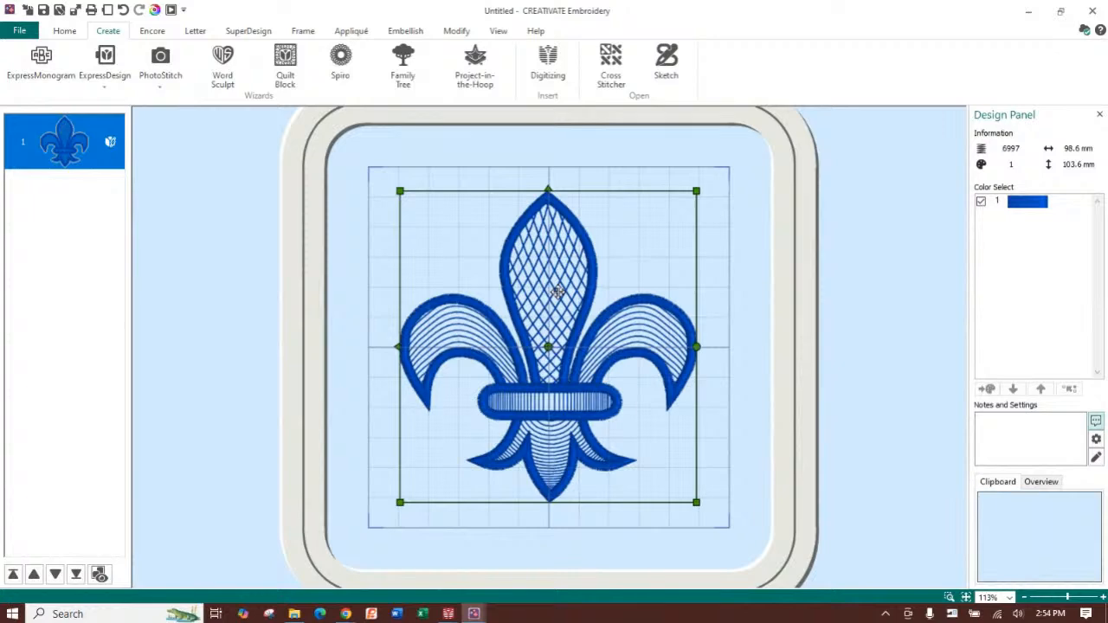
drag(568, 285, 567, 284)
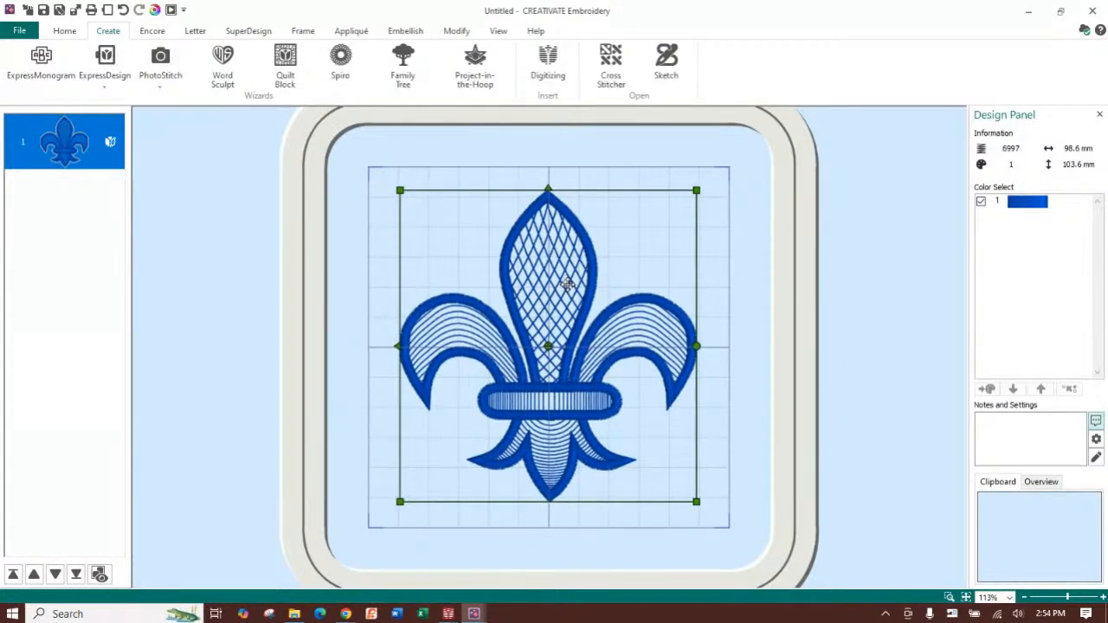
Reopen the fleur-de-lis for editing in CREATIVATE Digitizing and inspect the band, bottom leaf, left leaf and center petal objects in turn.
click(65, 30)
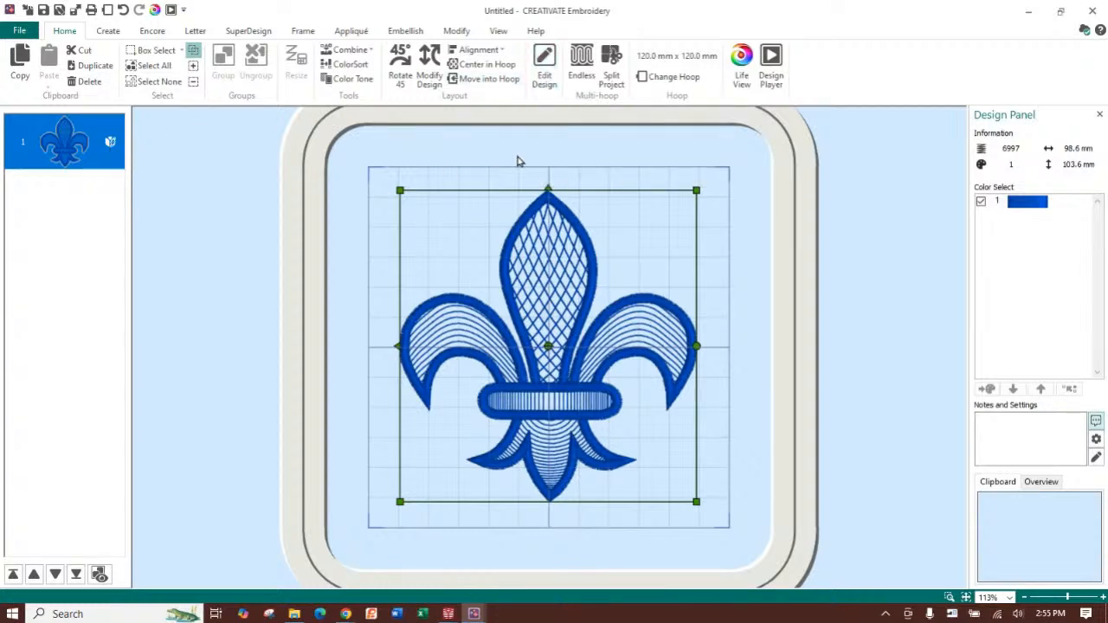
click(544, 65)
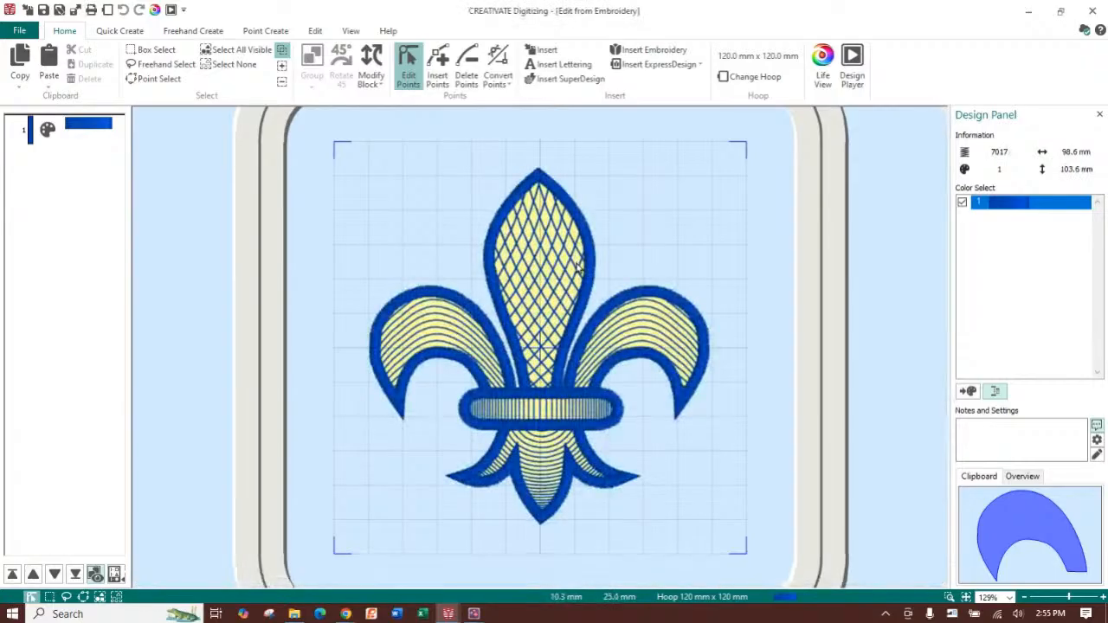
click(571, 410)
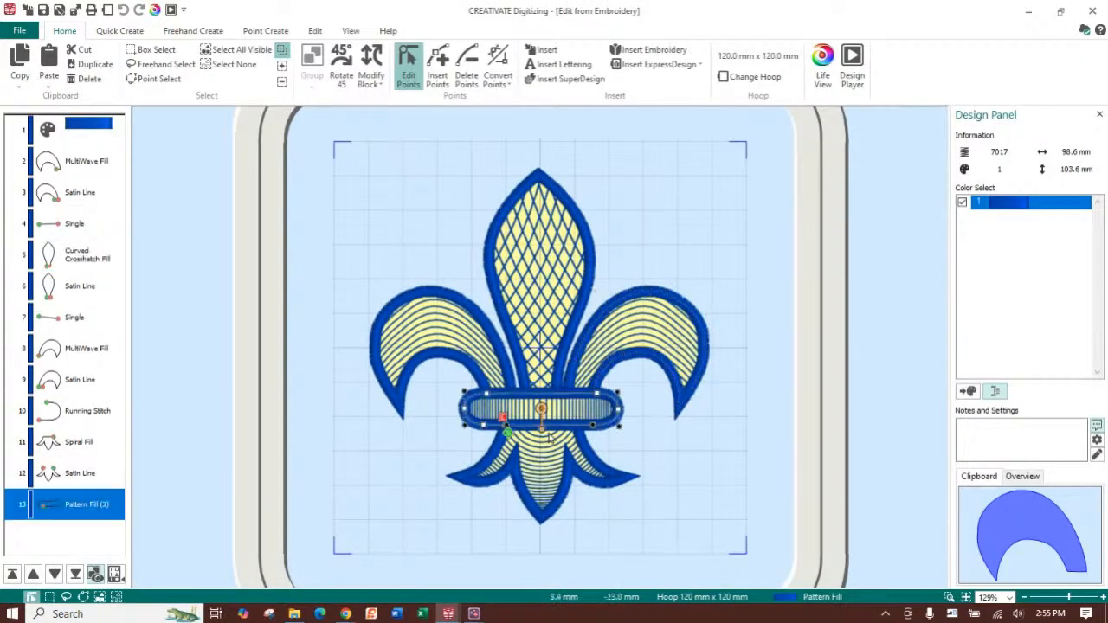
click(542, 461)
click(466, 332)
click(555, 260)
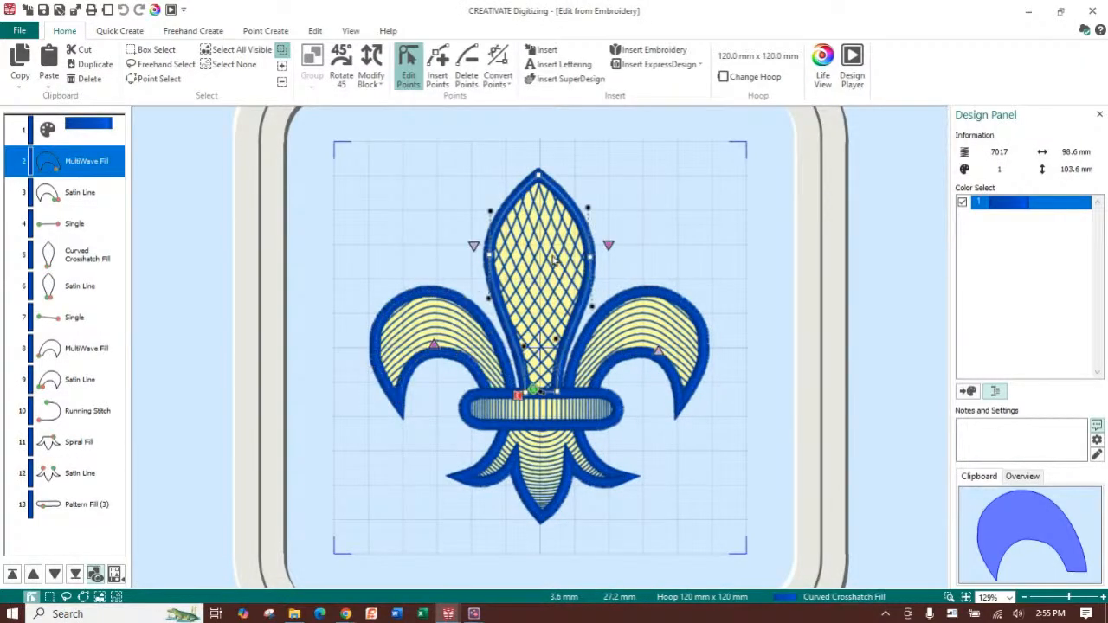
View the design's background picture in CREATIVATE Draw & Paint, close it, and return to CREATIVATE Embroidery.
click(350, 31)
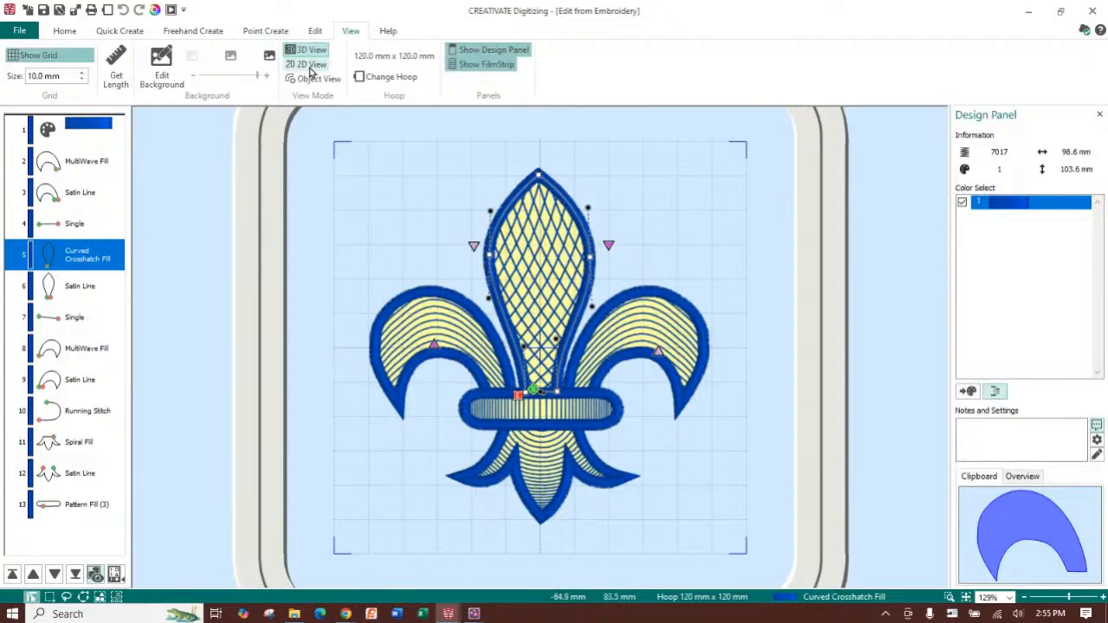
click(169, 80)
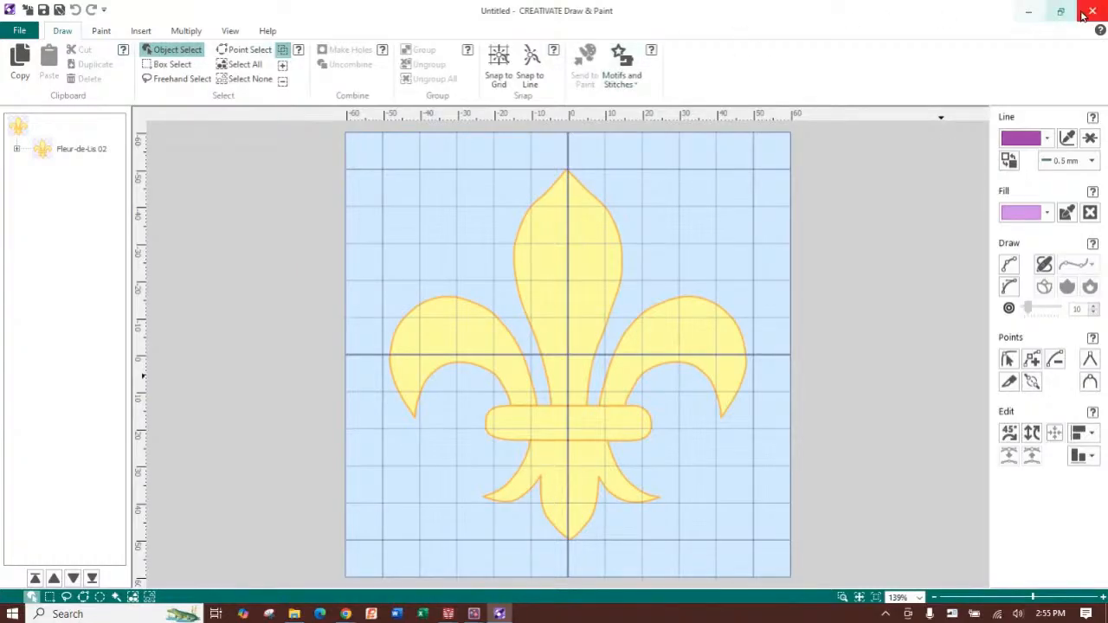
click(1030, 19)
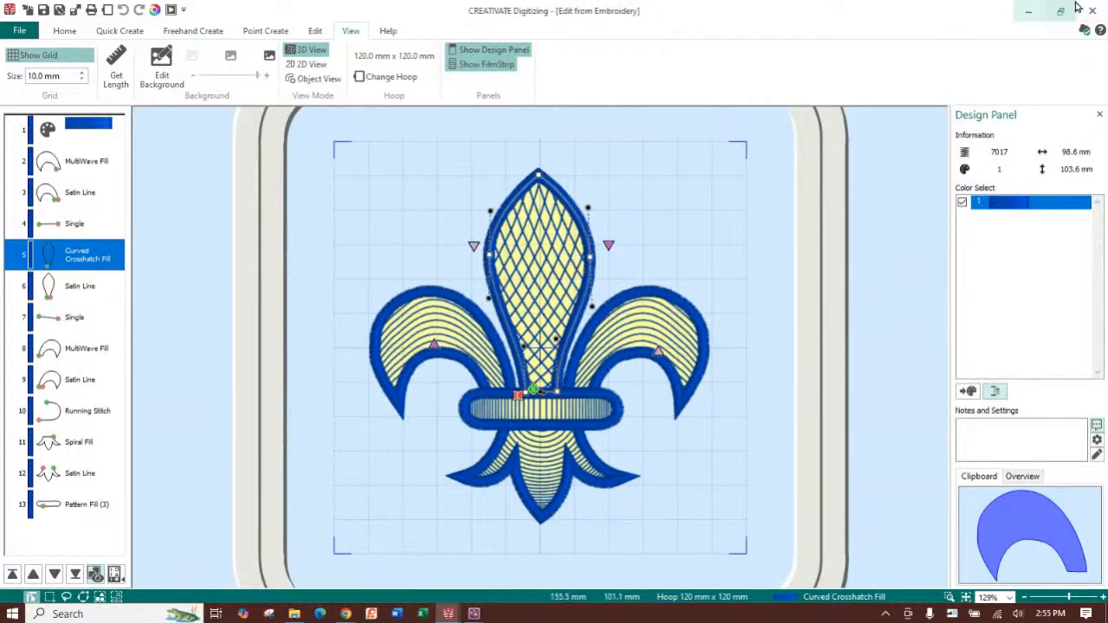
click(1091, 10)
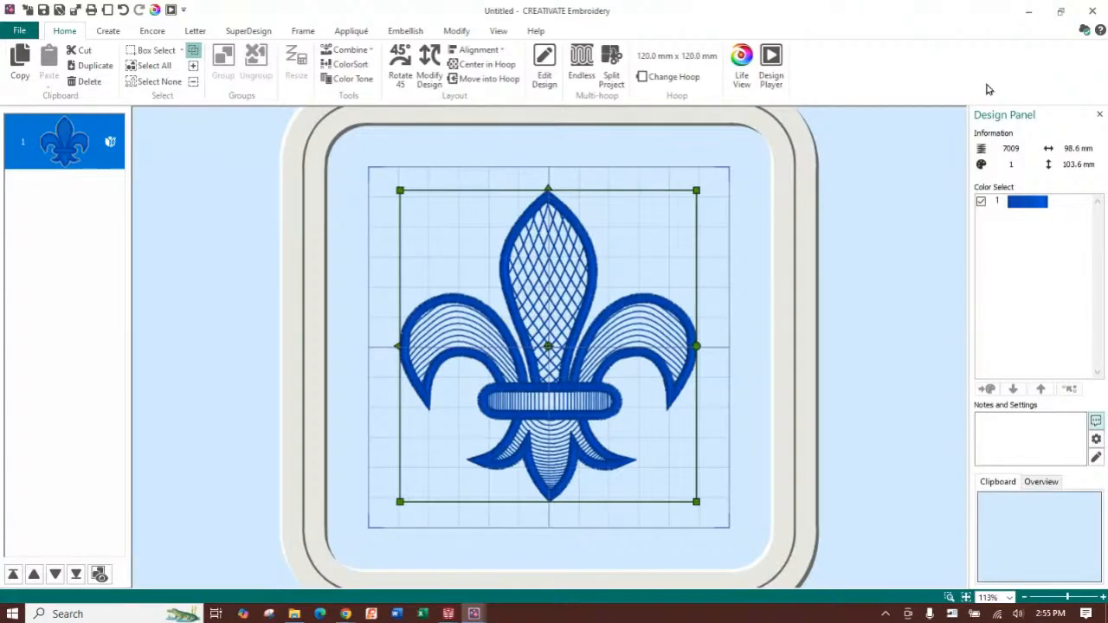
key(alt+Tab)
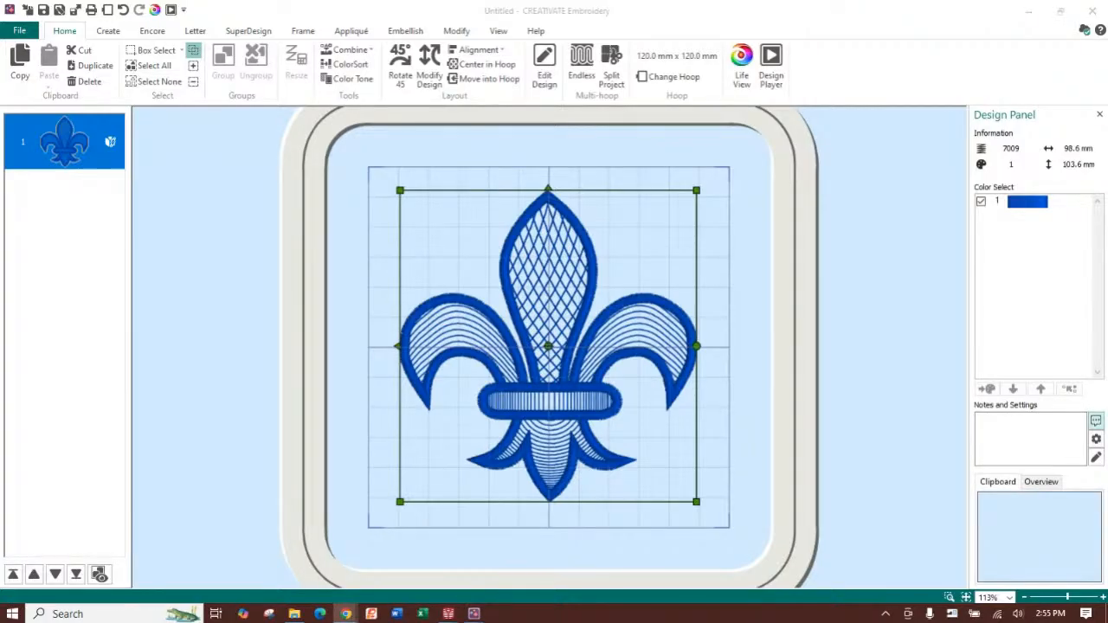